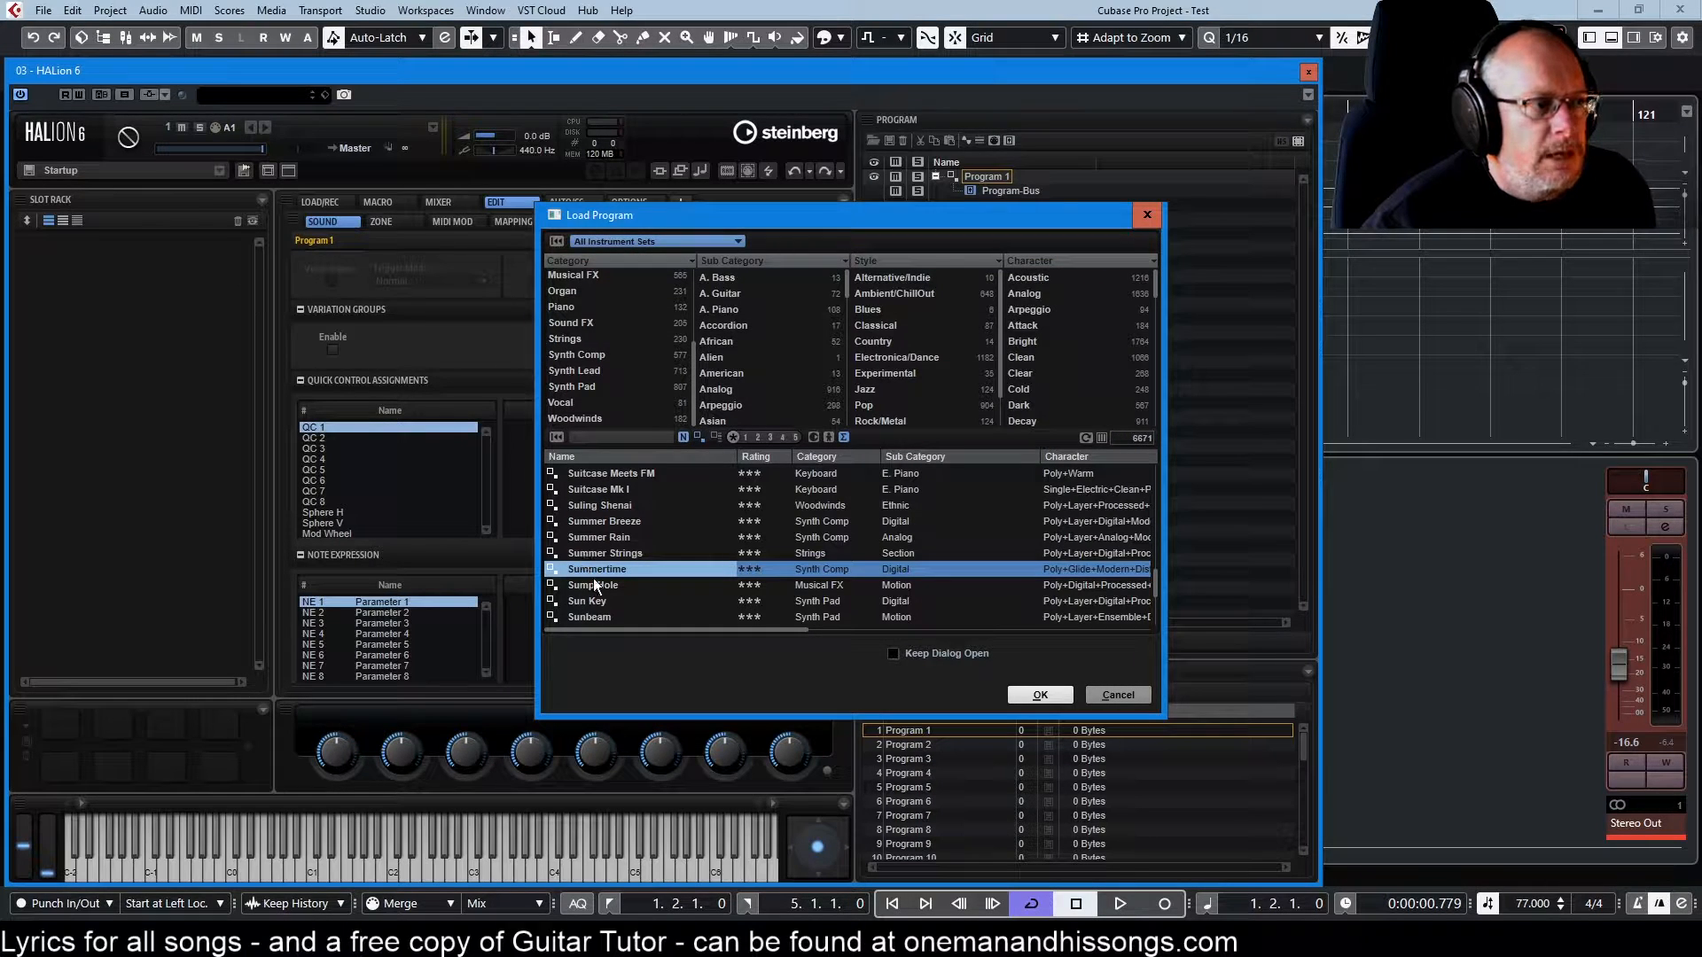
Load the Summertime program into the slot rack and expand its Flux layer and Flux-Bus in the program tree
left_click(1040, 694)
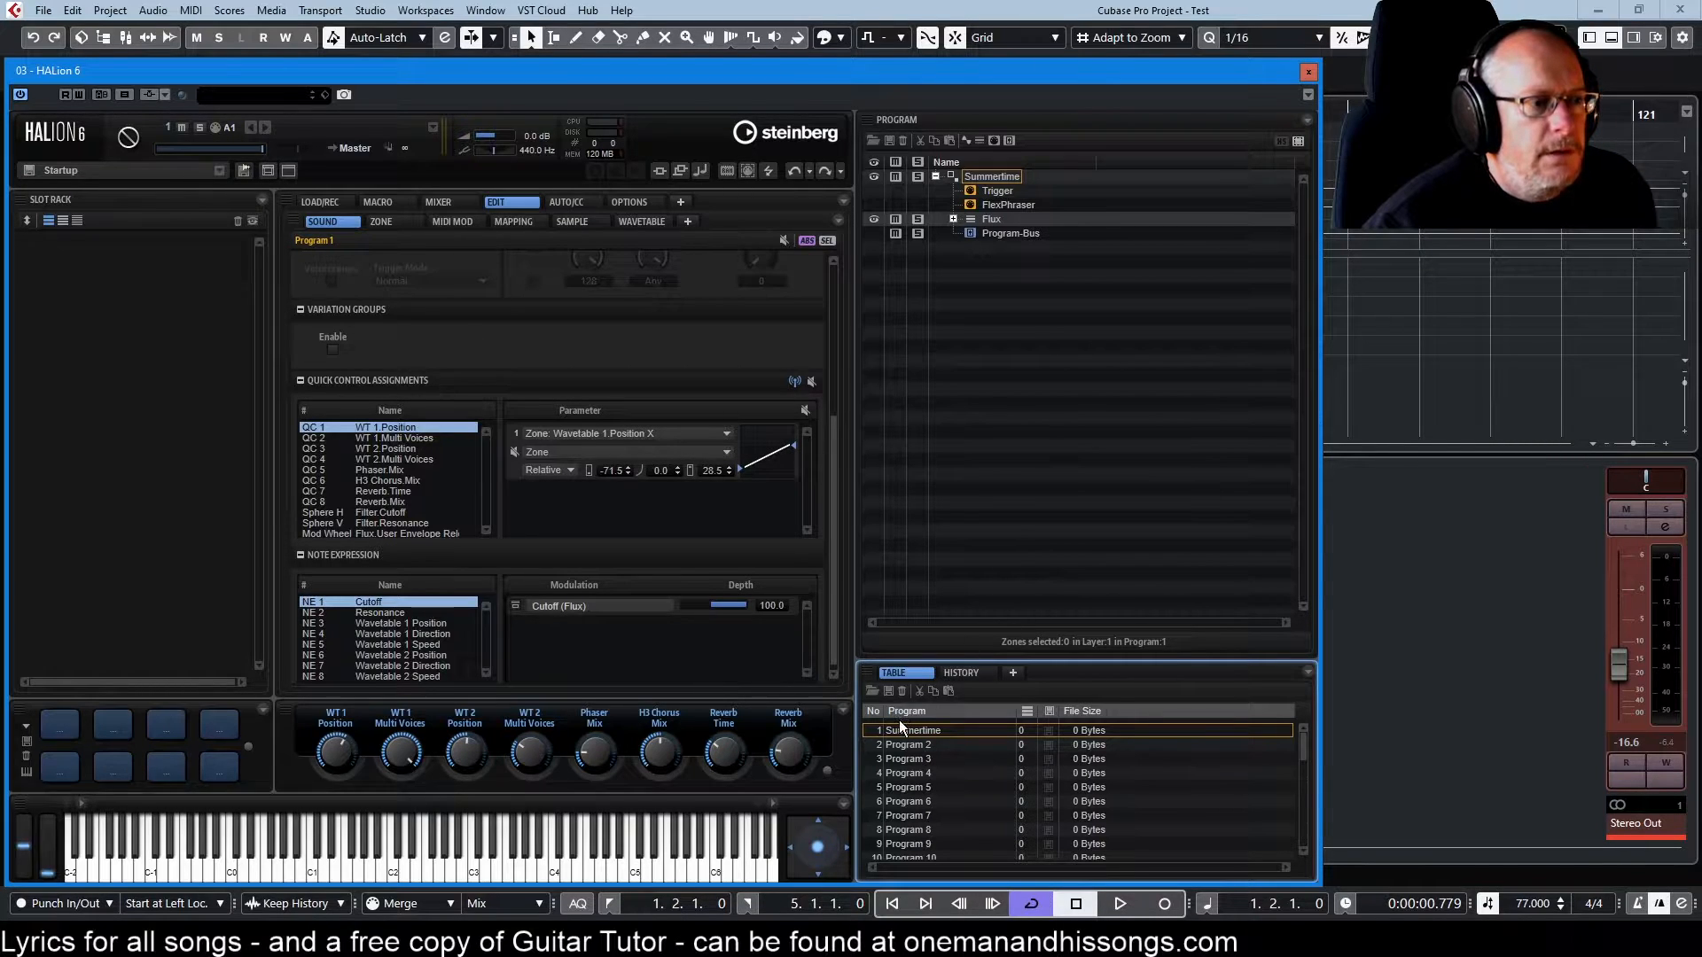
left_click_drag(903, 731, 159, 341)
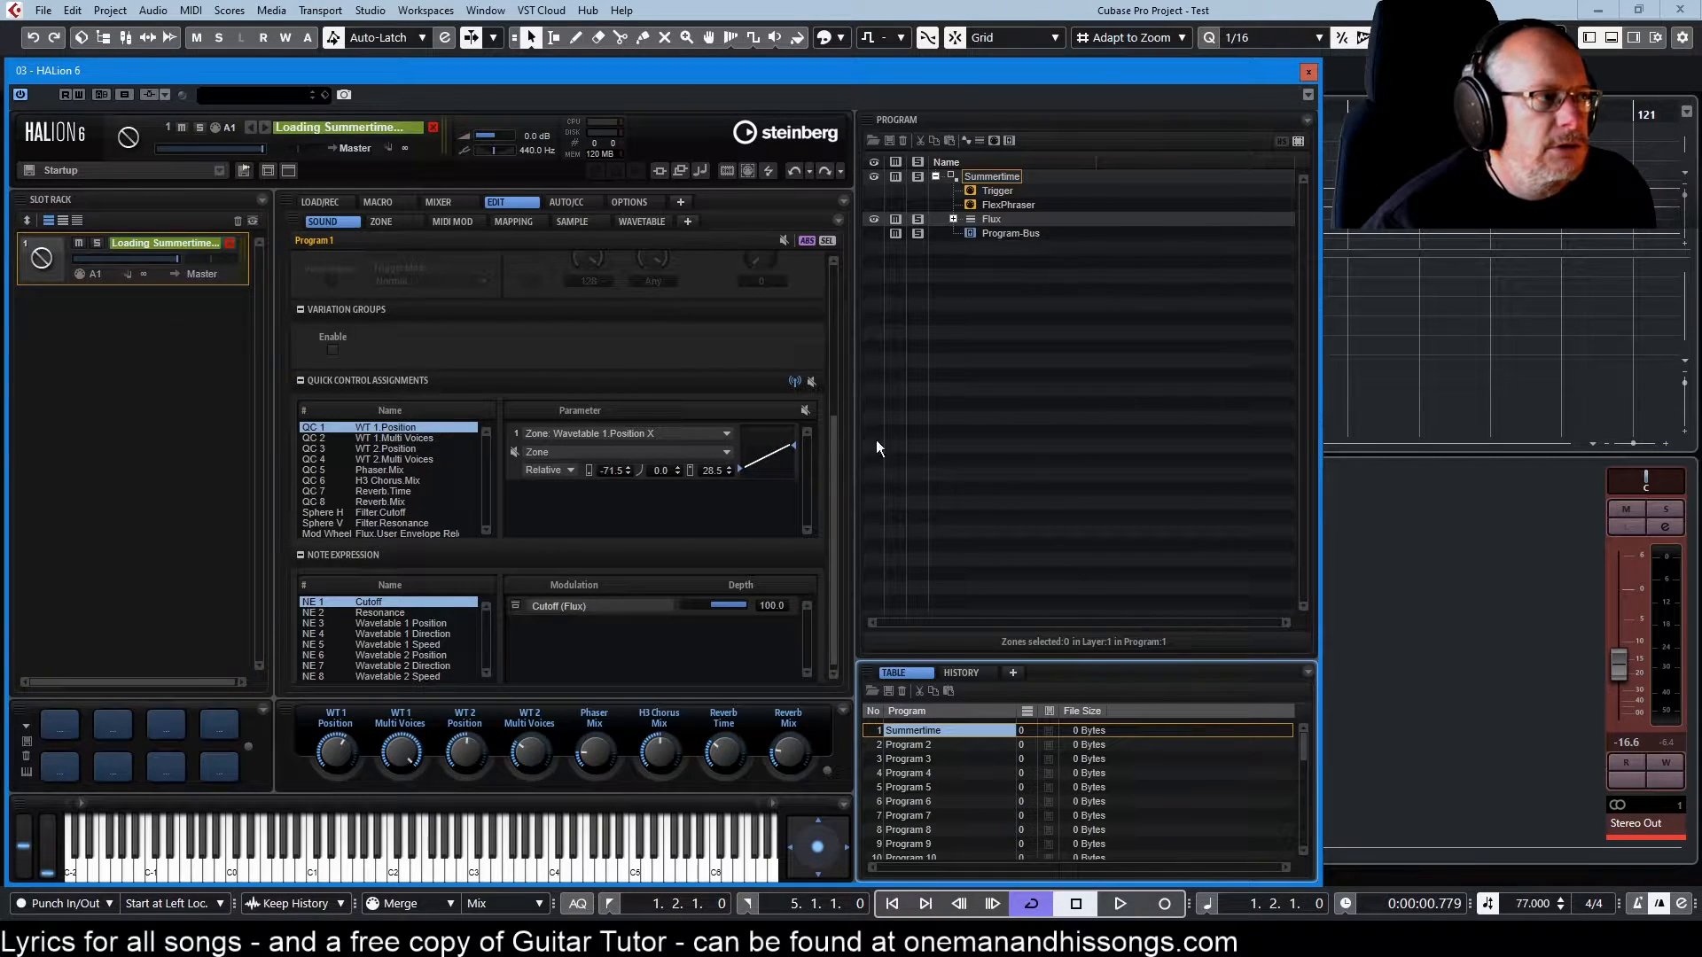
left_click(954, 220)
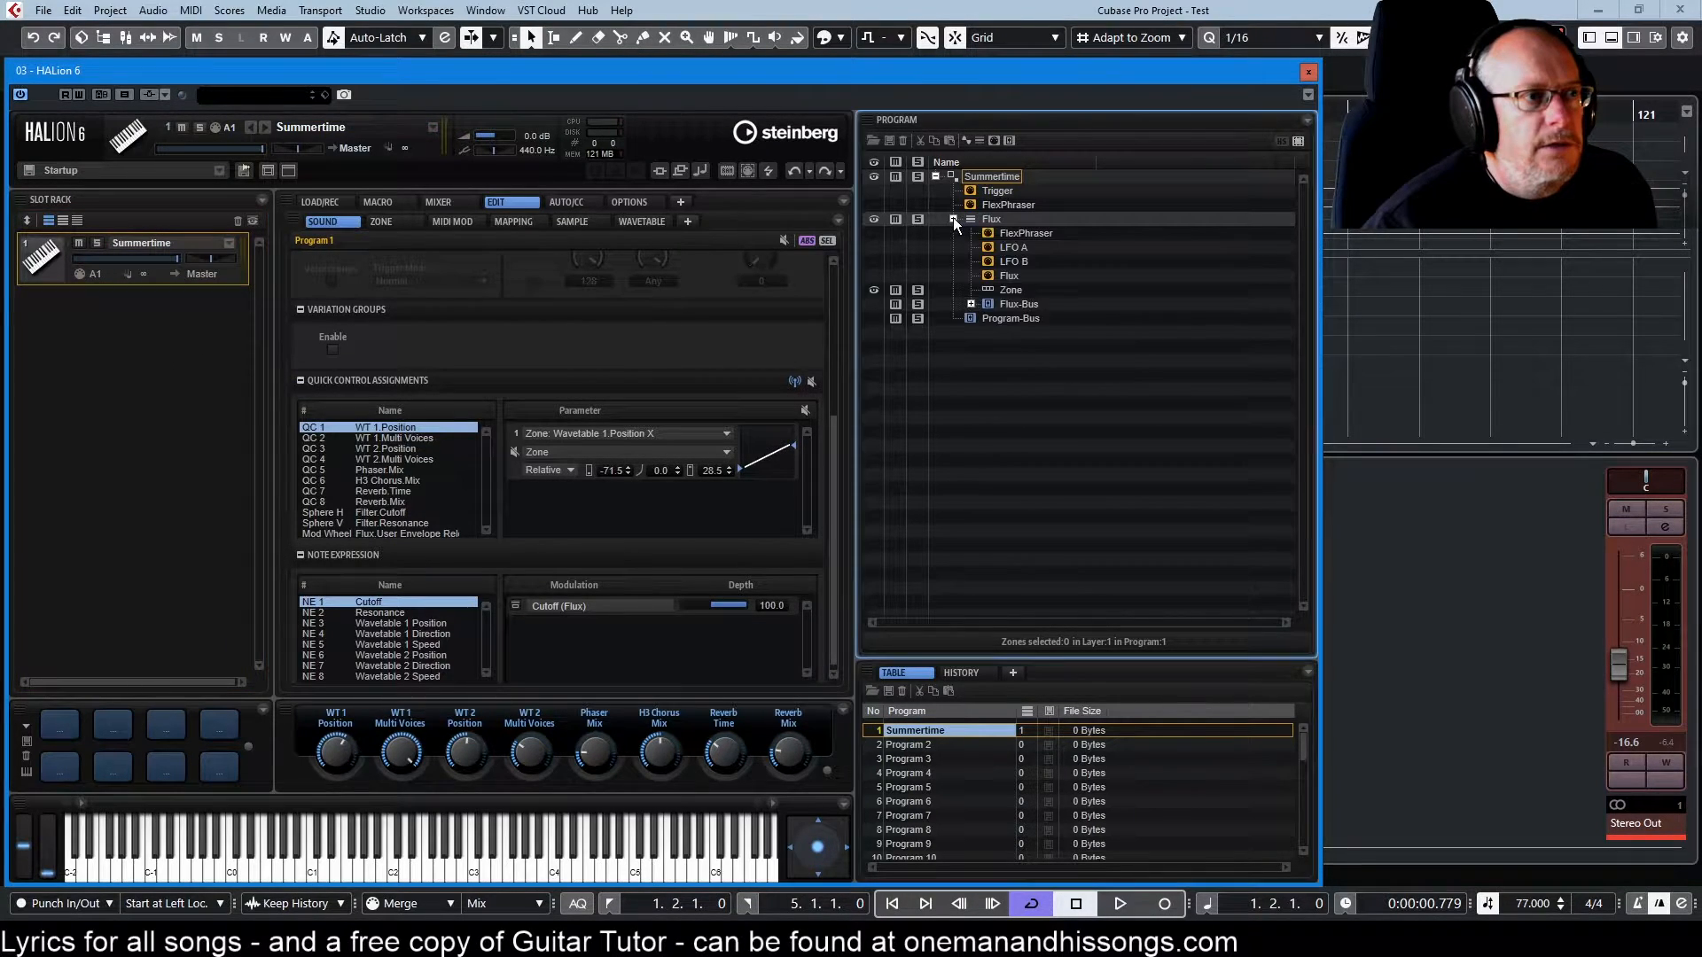
left_click(972, 304)
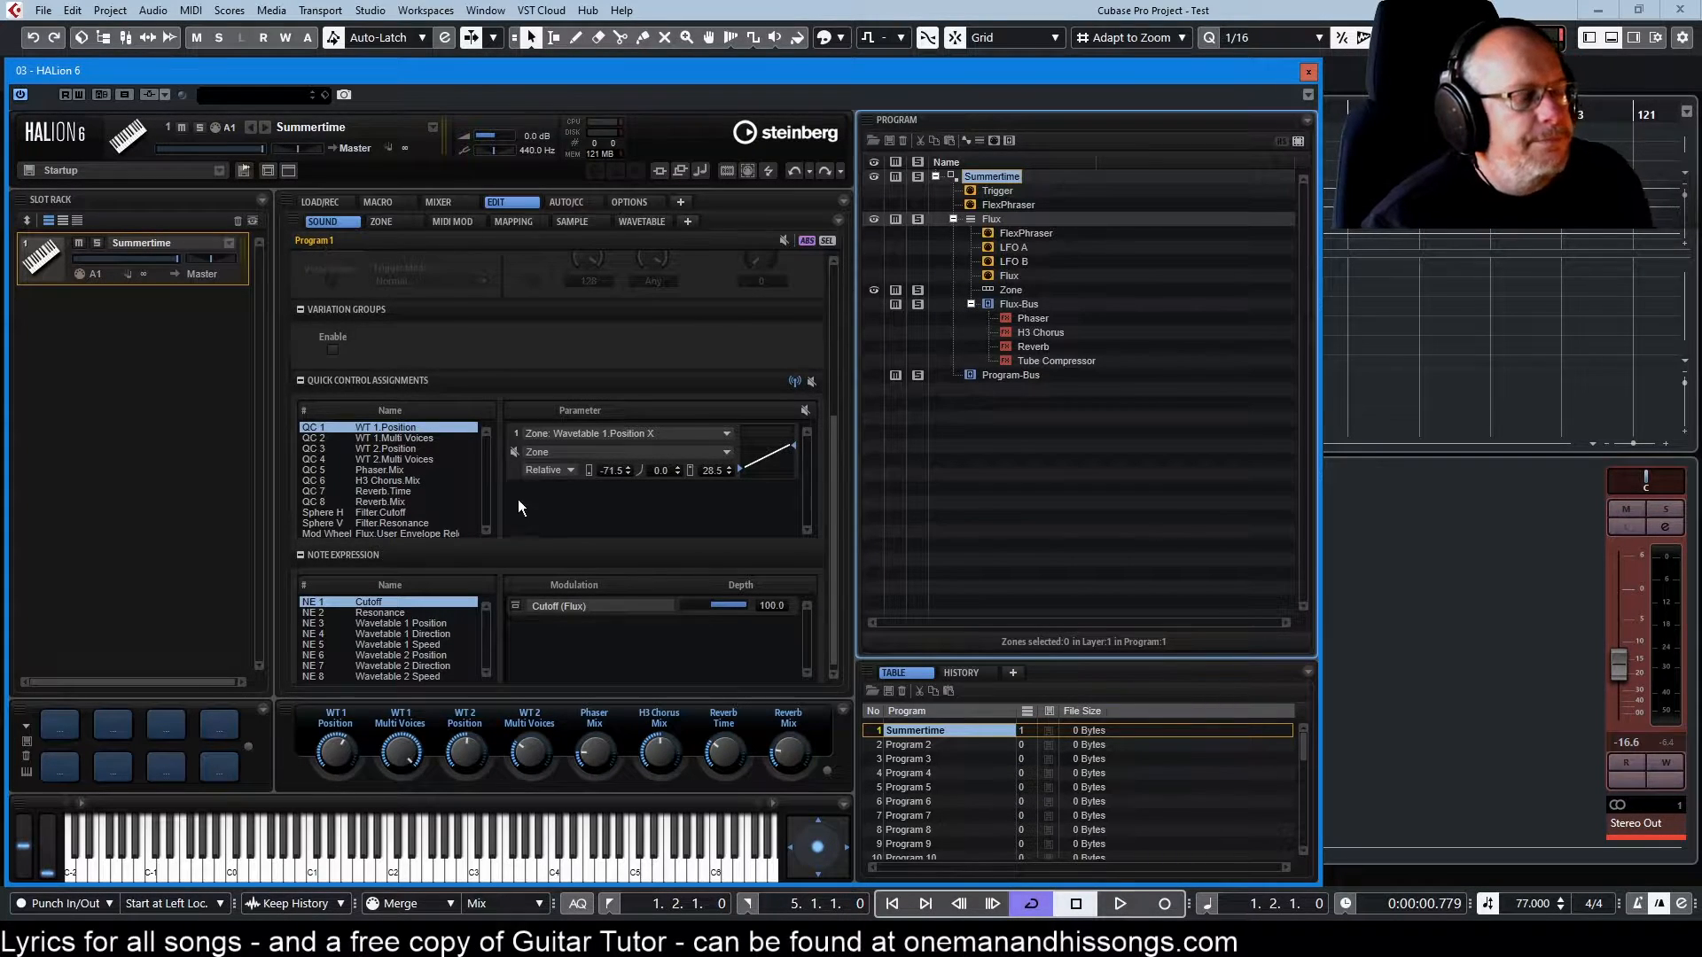
Review the modulation targets assigned to note expressions NE 2 through NE 8 of the Summertime program
scroll(518, 498, "up", 5)
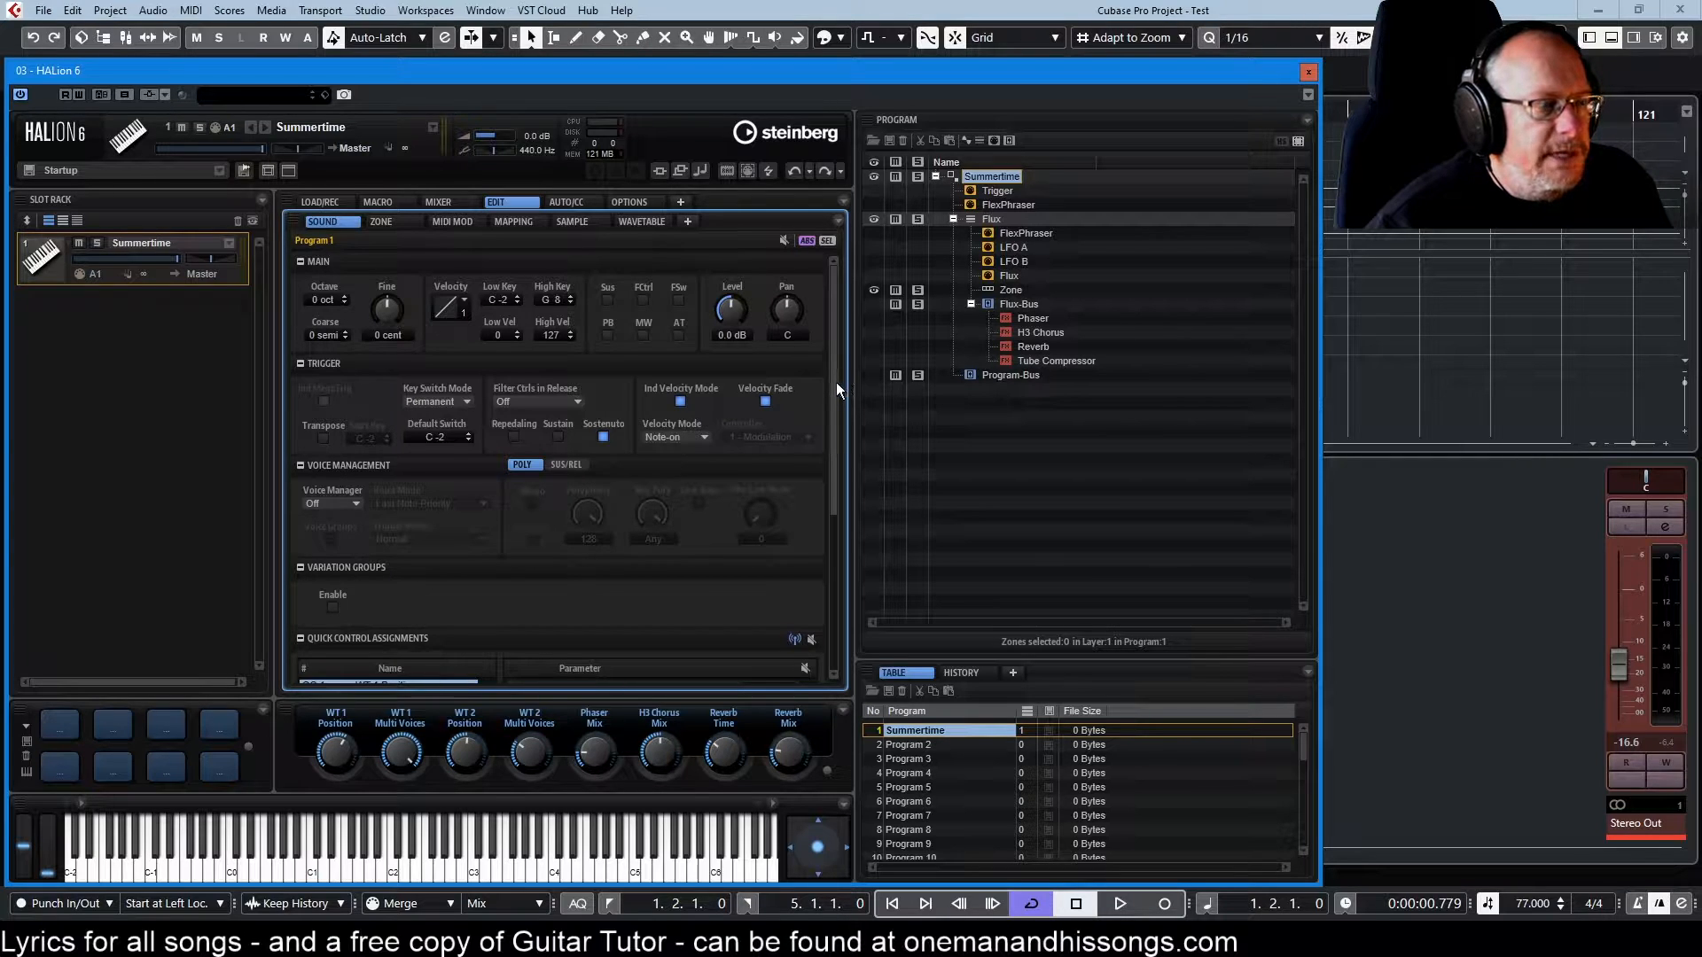
scroll(829, 435, "down", 3)
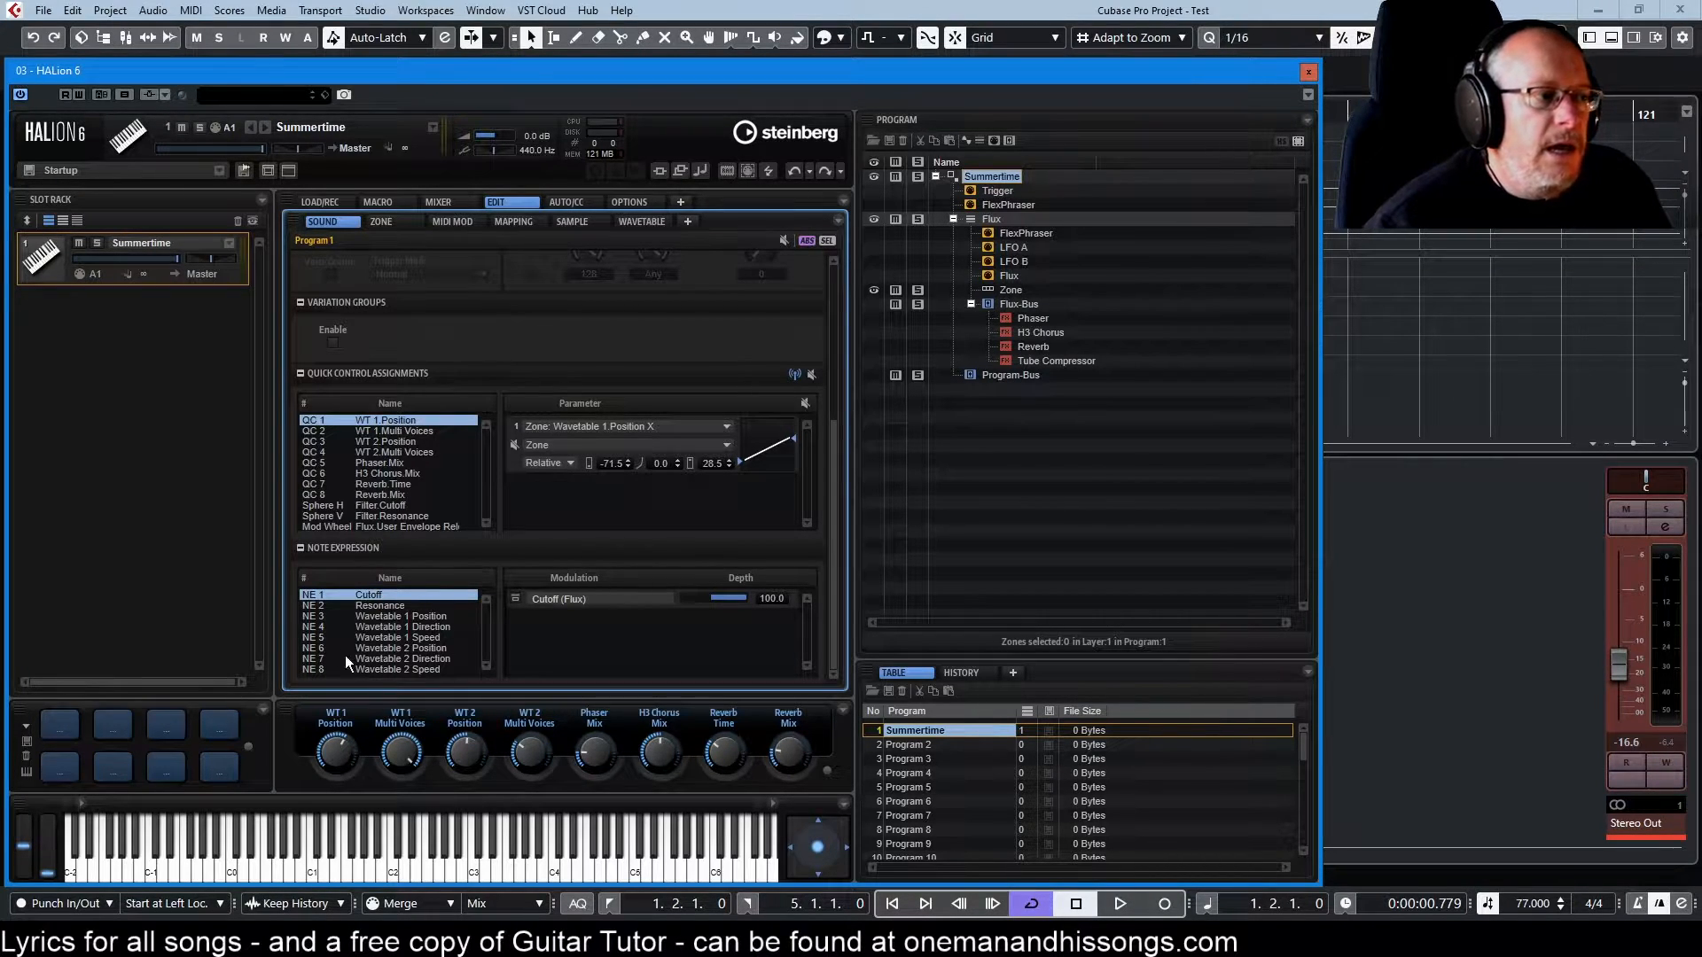
left_click(388, 607)
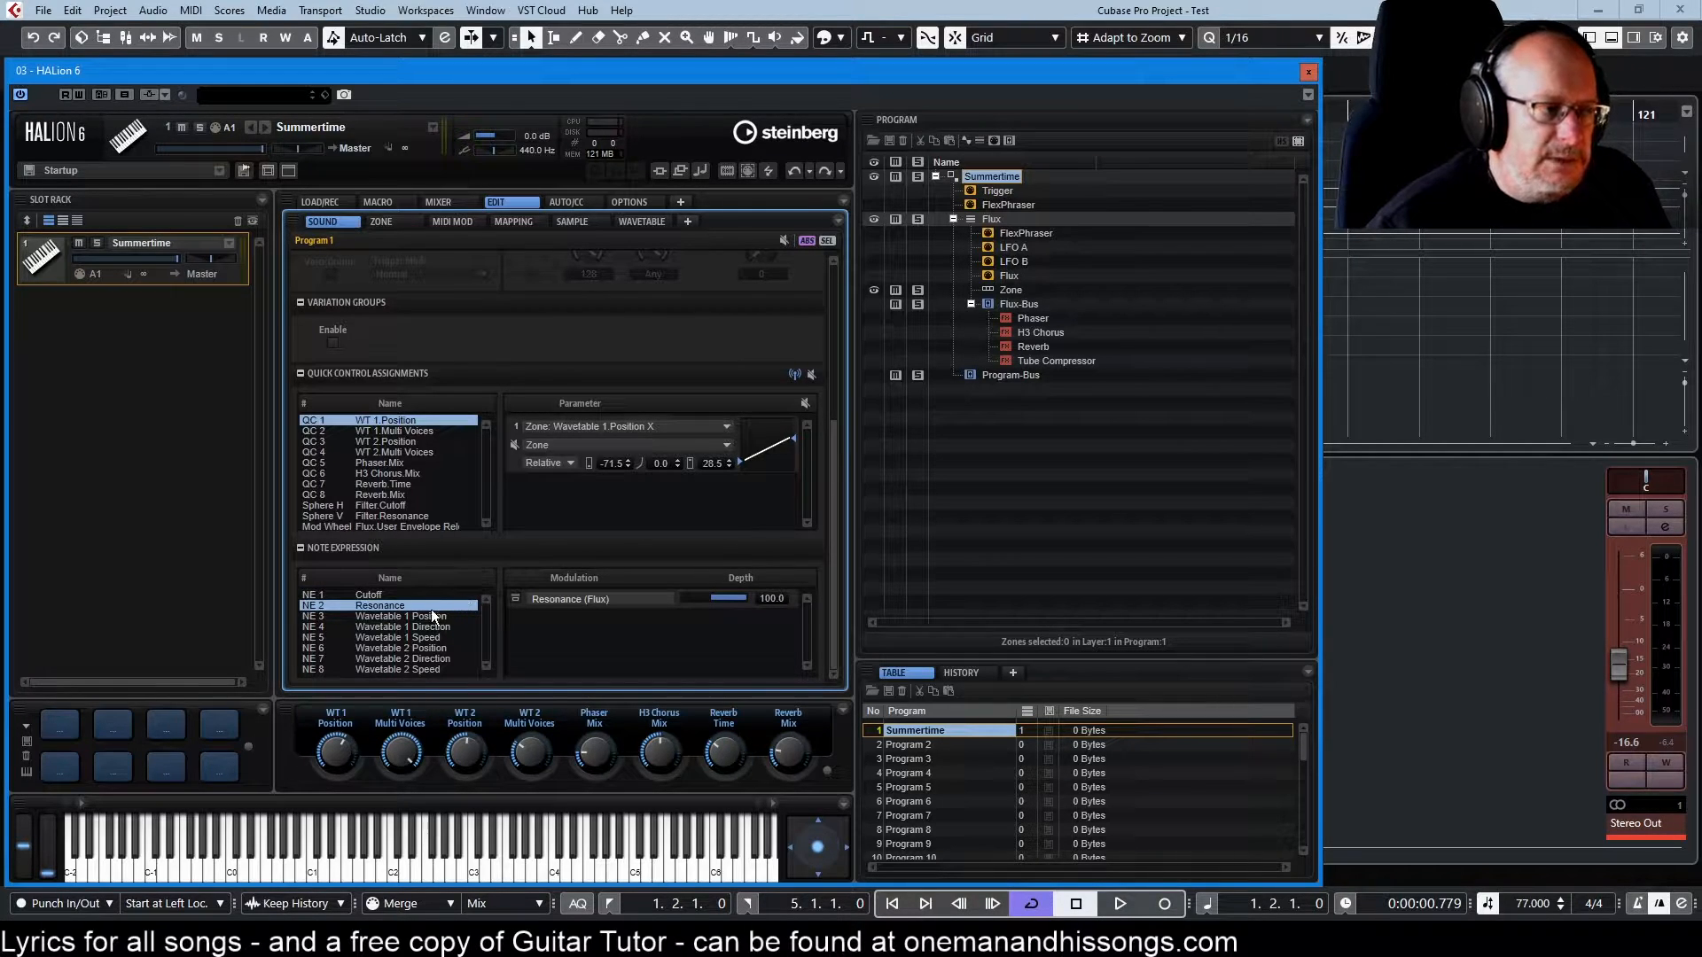
left_click(427, 615)
left_click(432, 627)
left_click(416, 637)
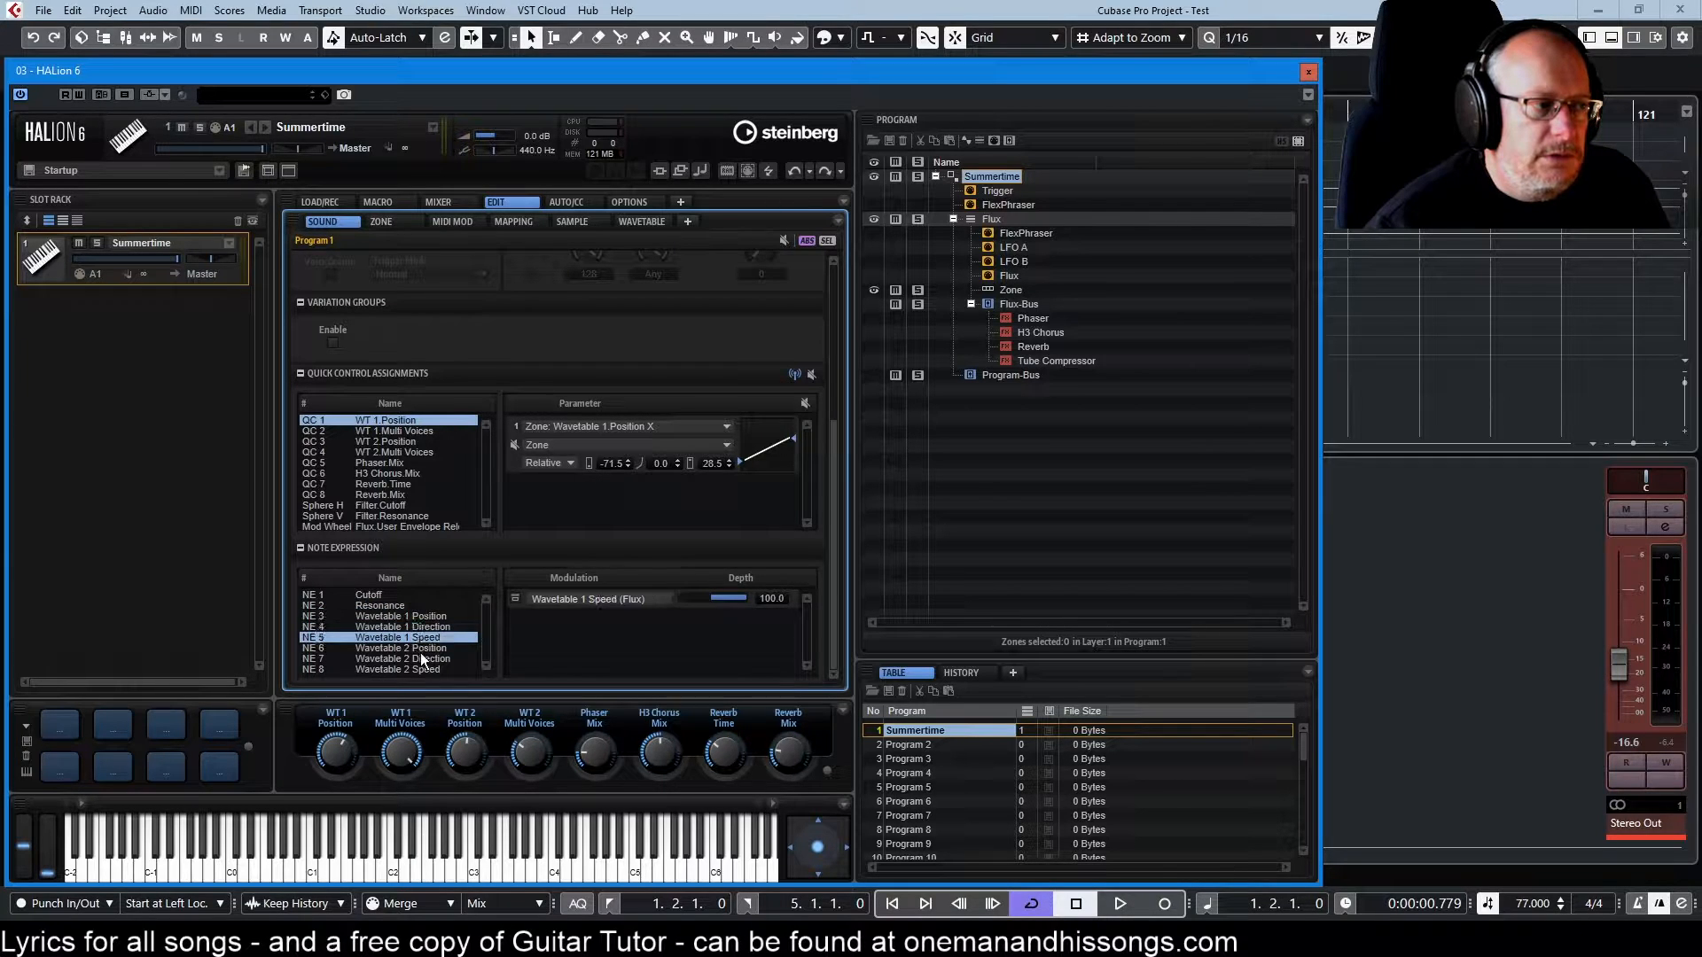
left_click(417, 648)
left_click(417, 659)
left_click(420, 669)
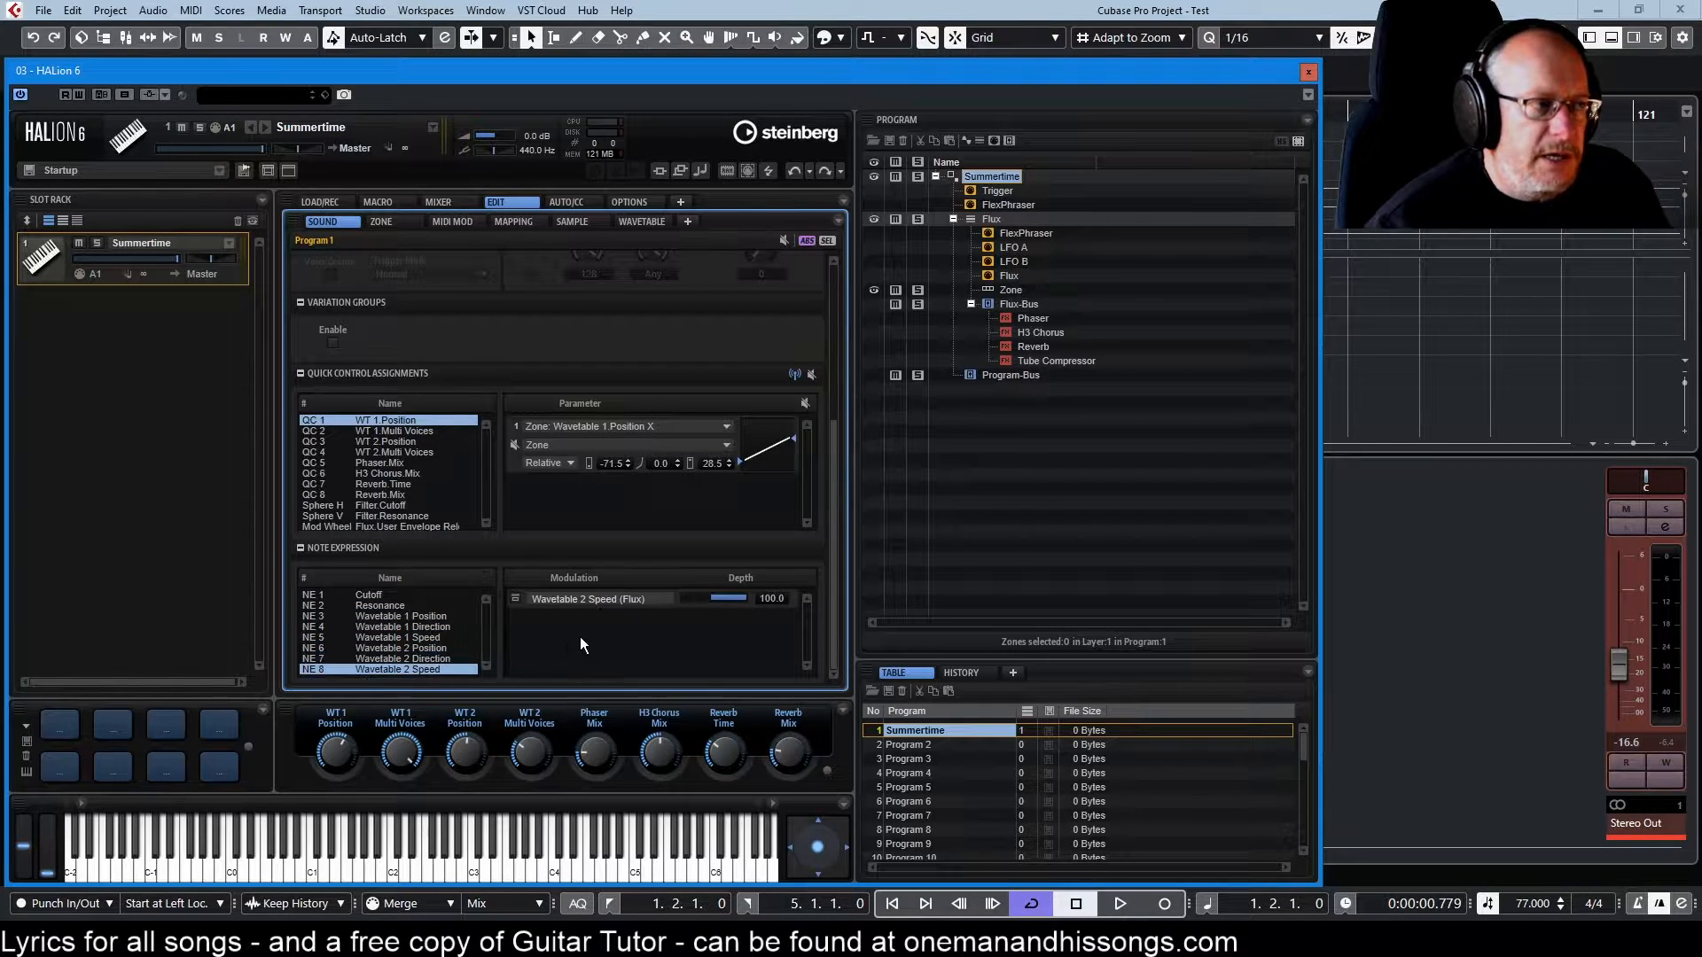
Inspect the Flux macro page and the Flux instrument set in MediaBay, and return to the program's note expression assignments
left_click(378, 202)
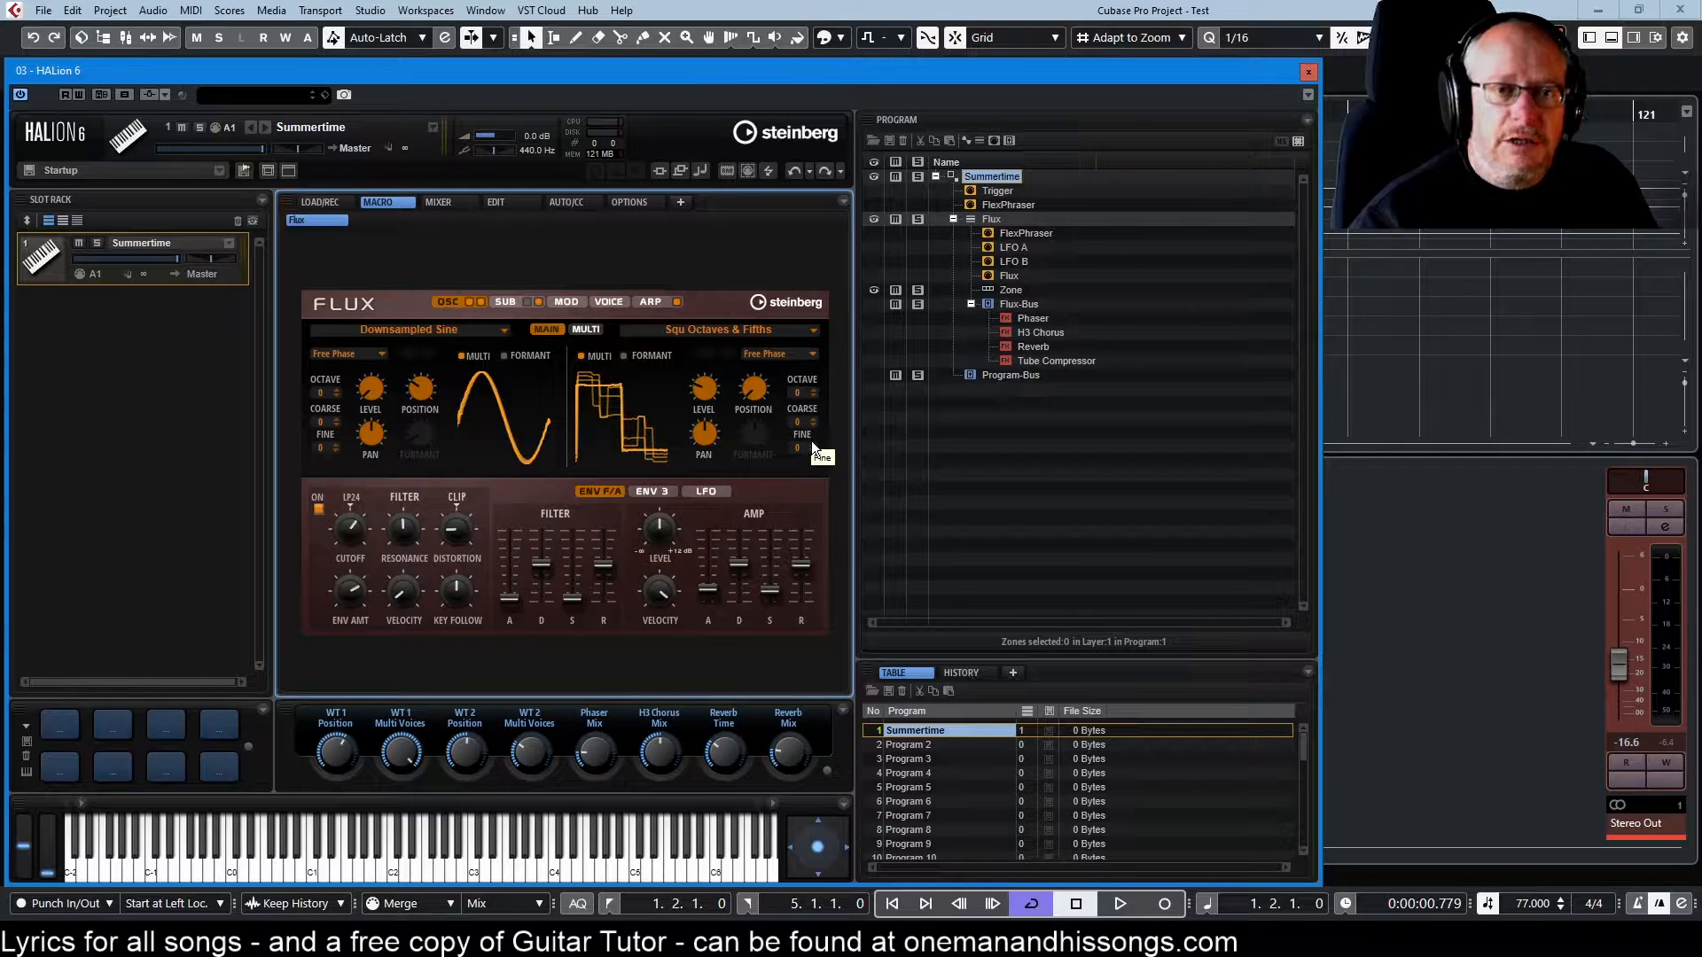
left_click(321, 203)
left_click(428, 241)
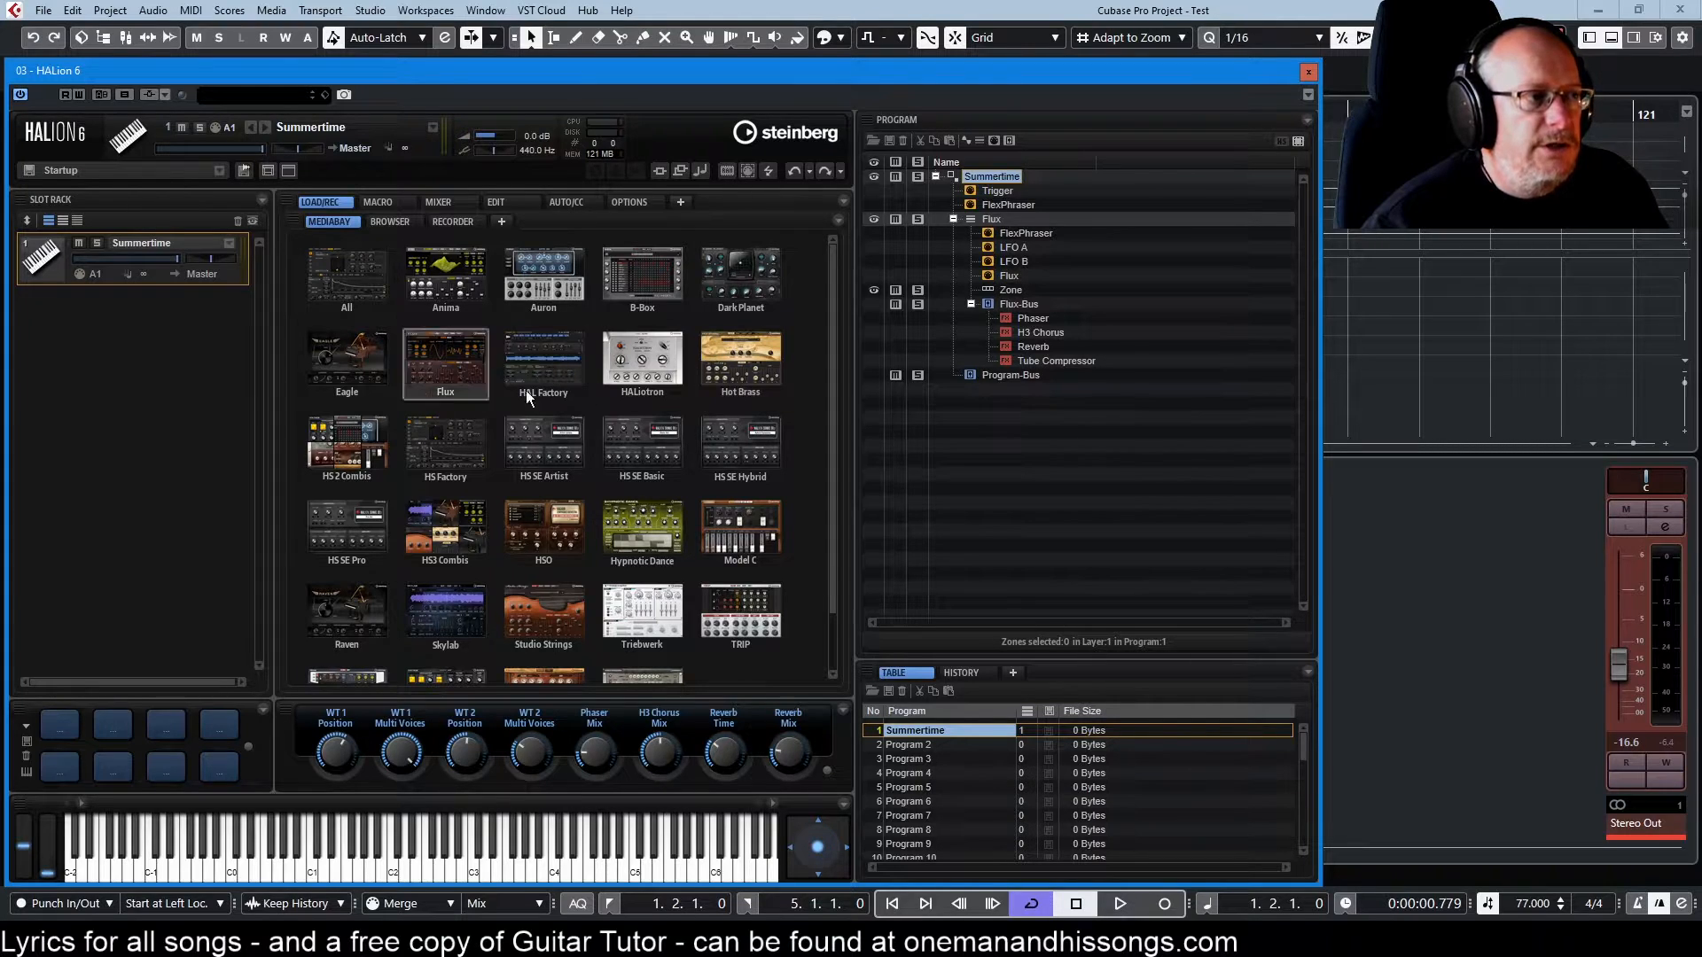
left_click(466, 347)
left_click(496, 203)
left_click(399, 203)
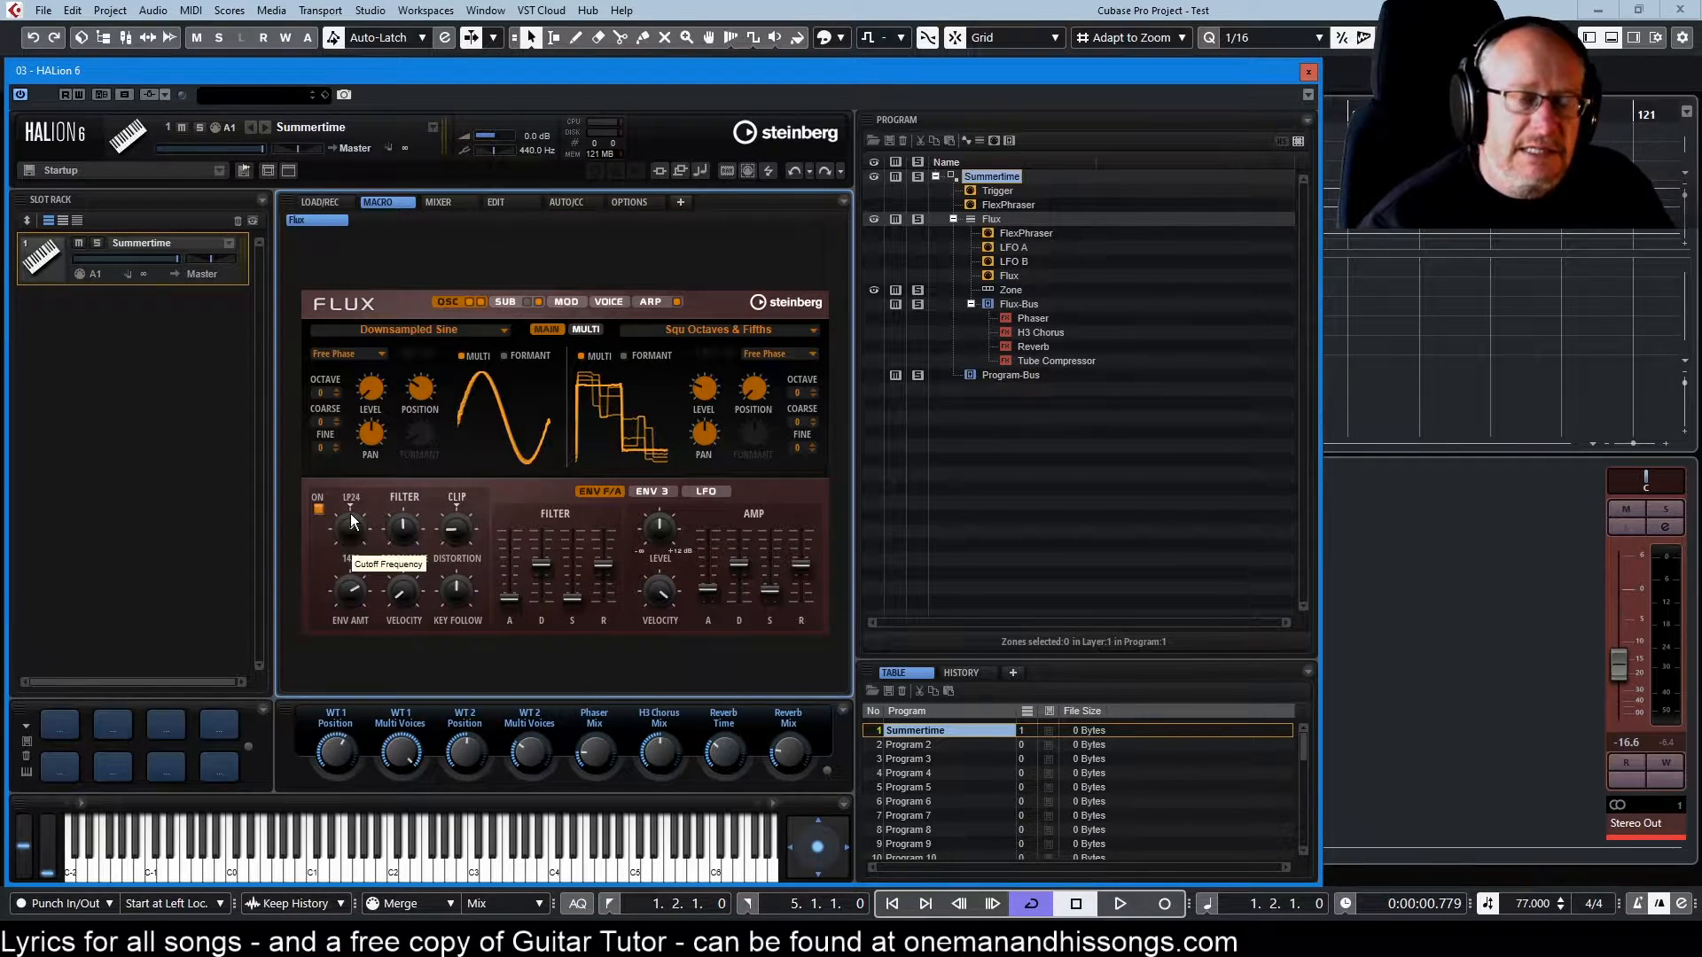
left_click(501, 202)
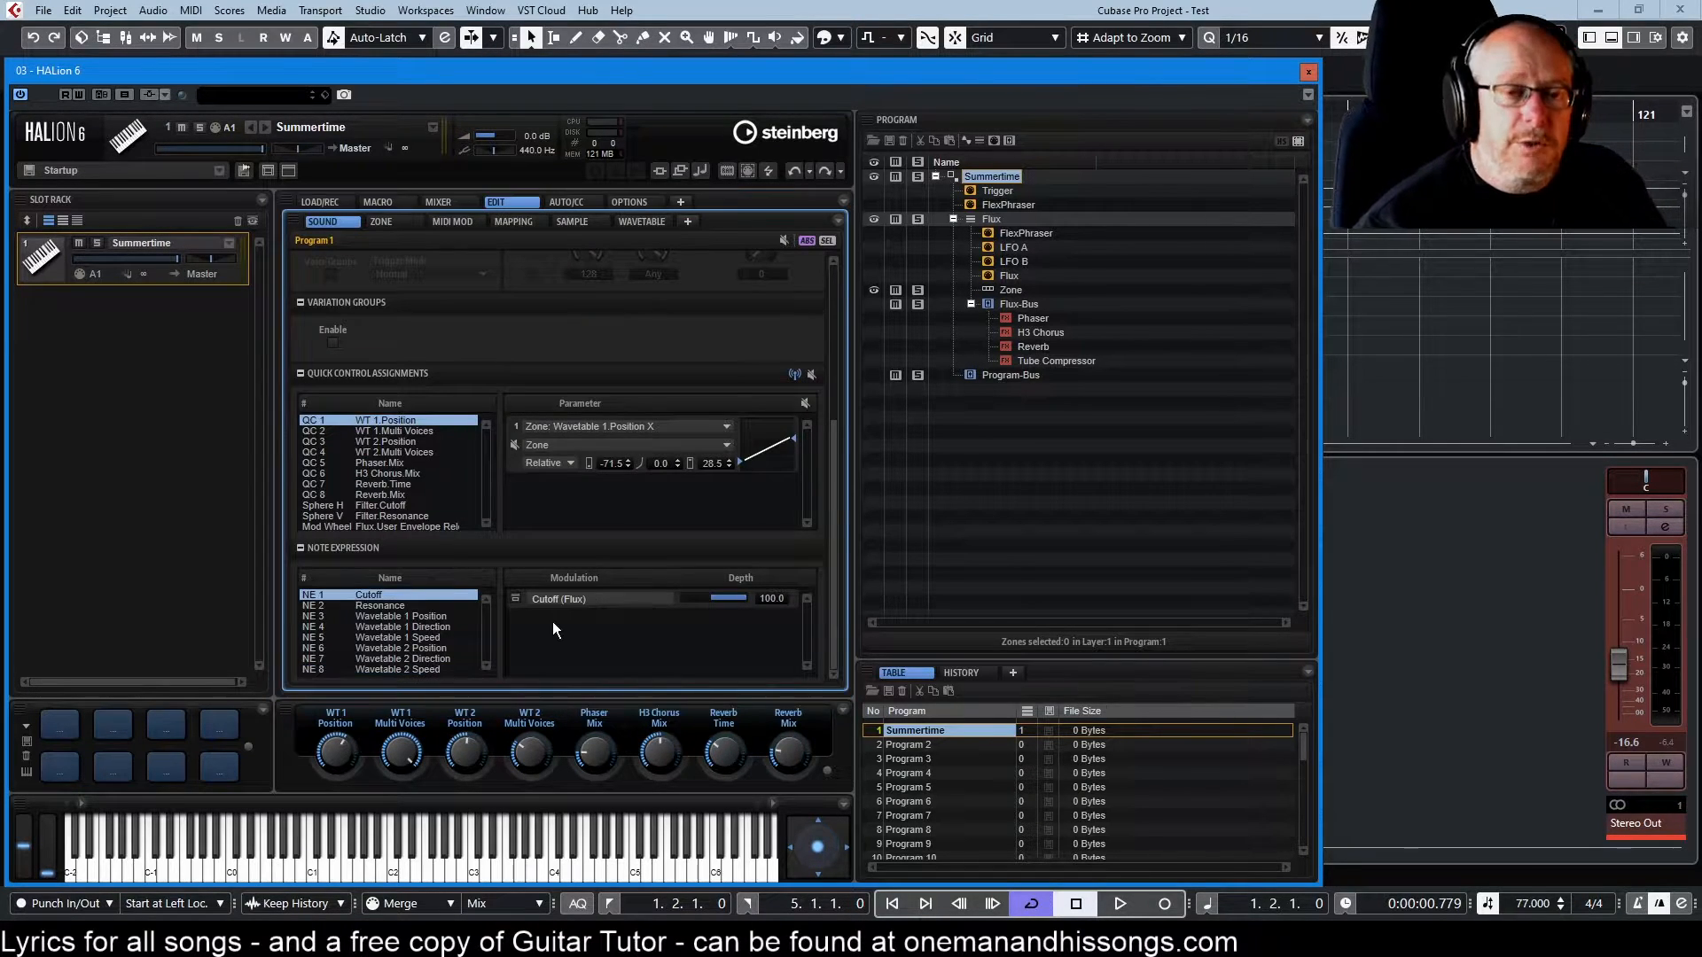
Replace Summertime with In The Game from the Flux instrument set and check its Wavetable 1 and Wavetable 2 Position note expressions
right_click(920, 734)
left_click(1049, 461)
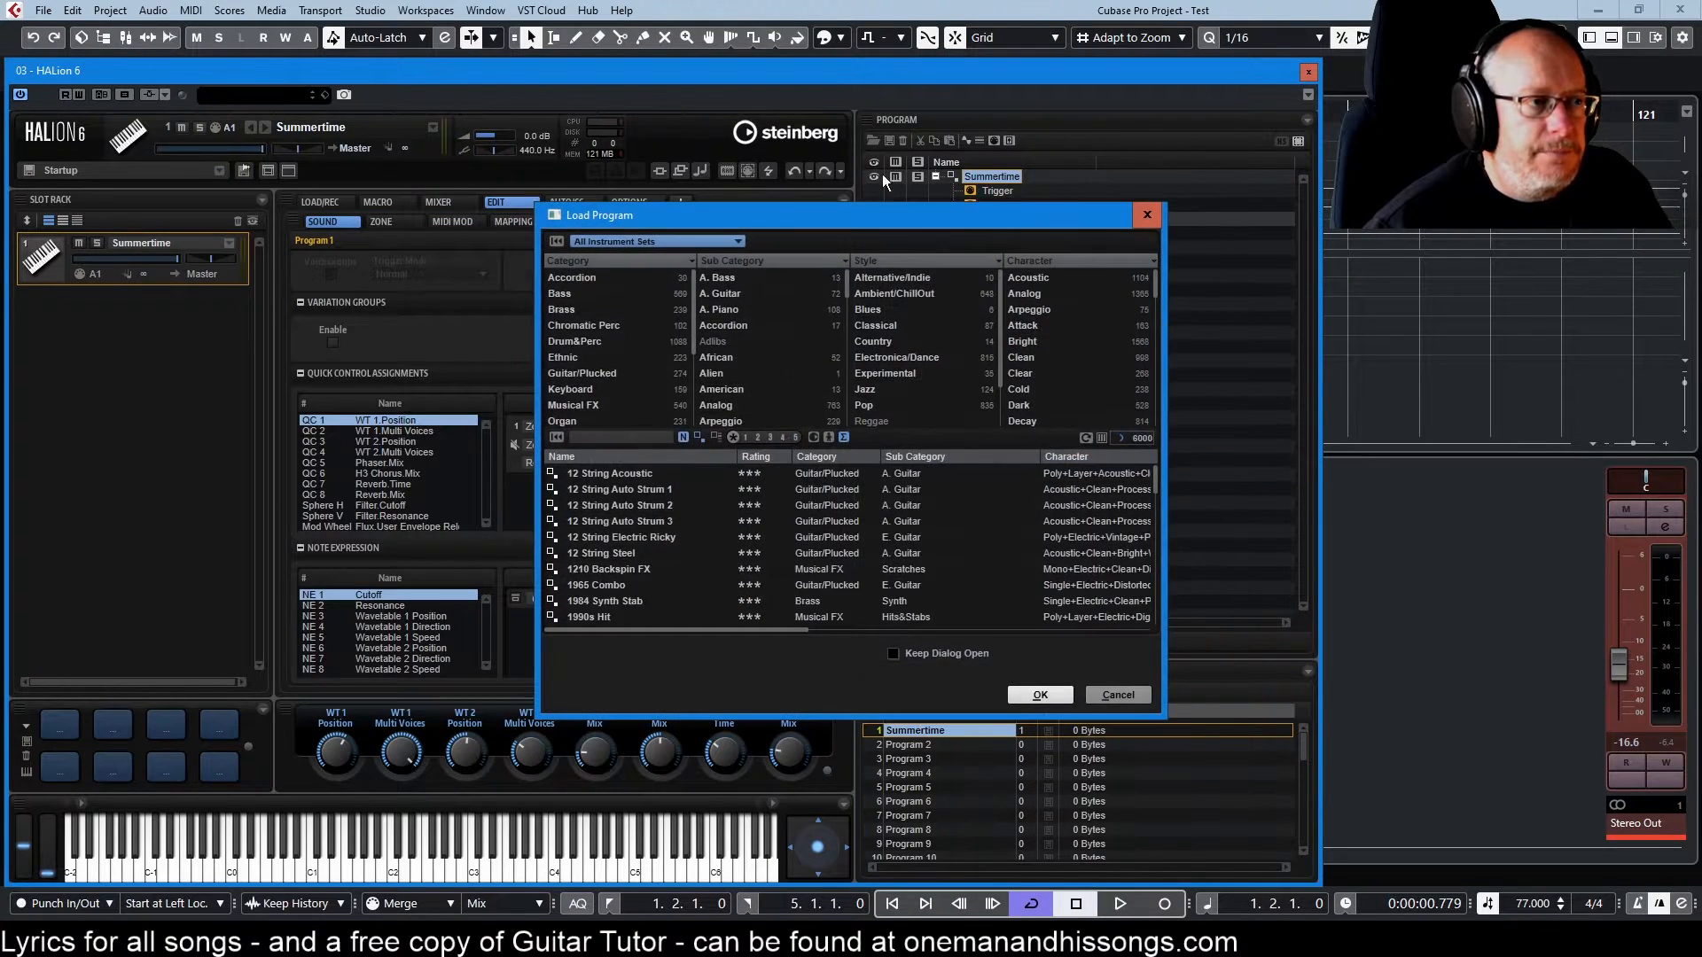
left_click(652, 239)
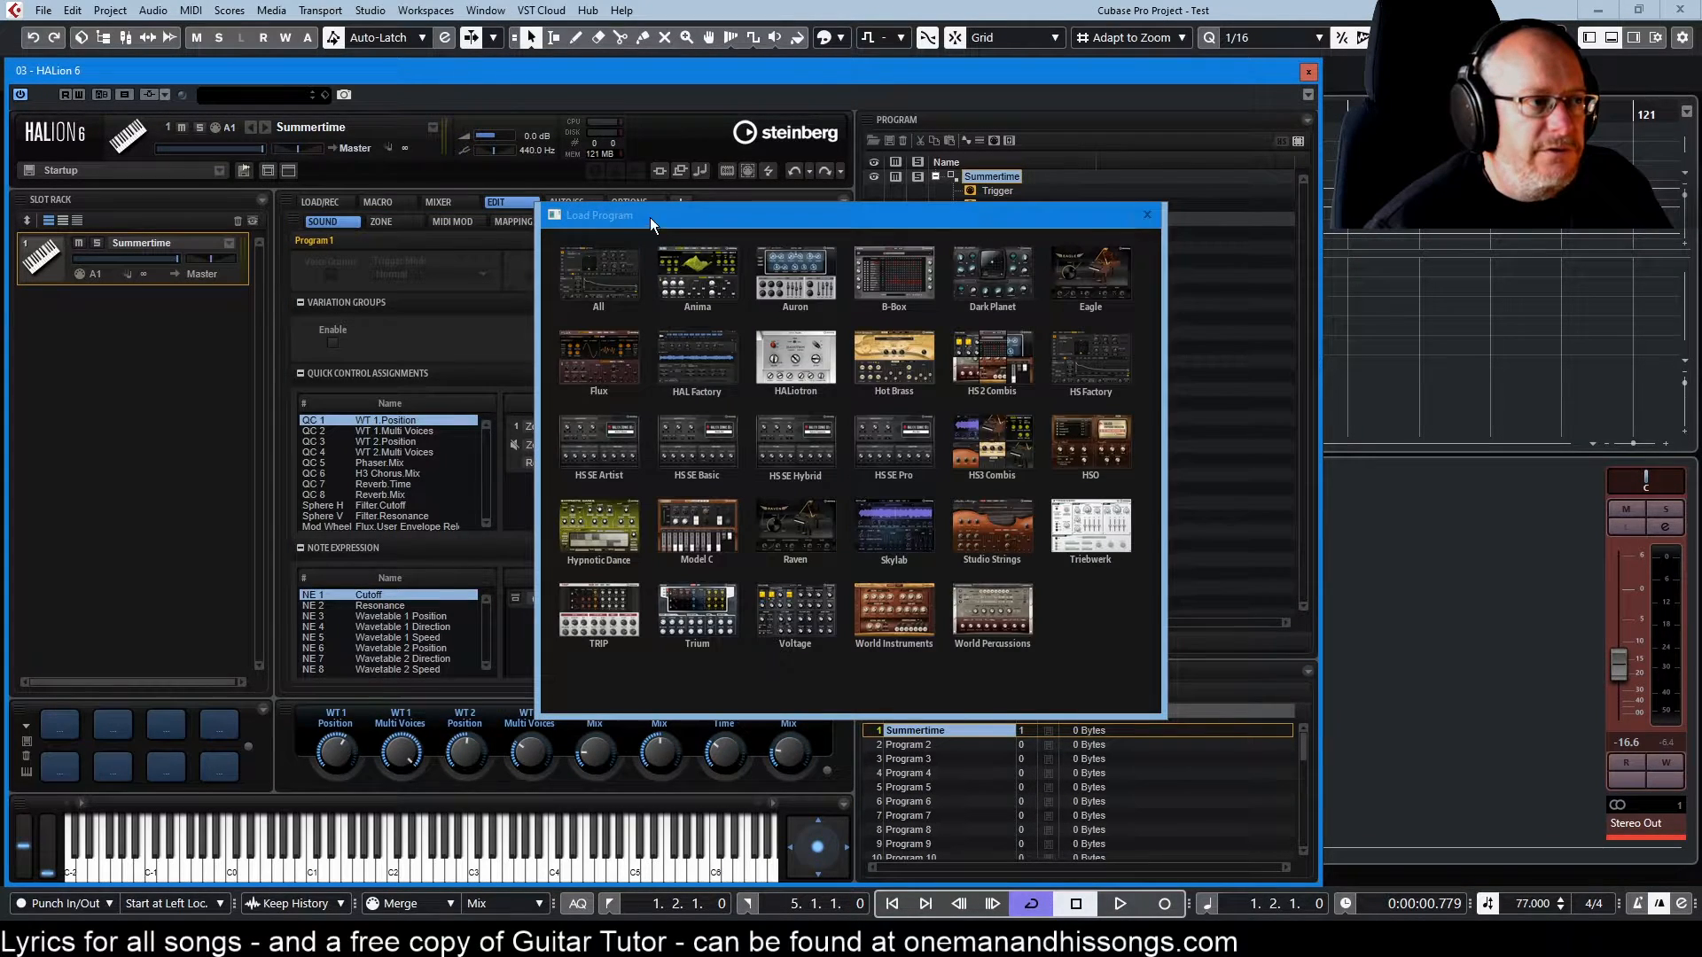
left_click(626, 352)
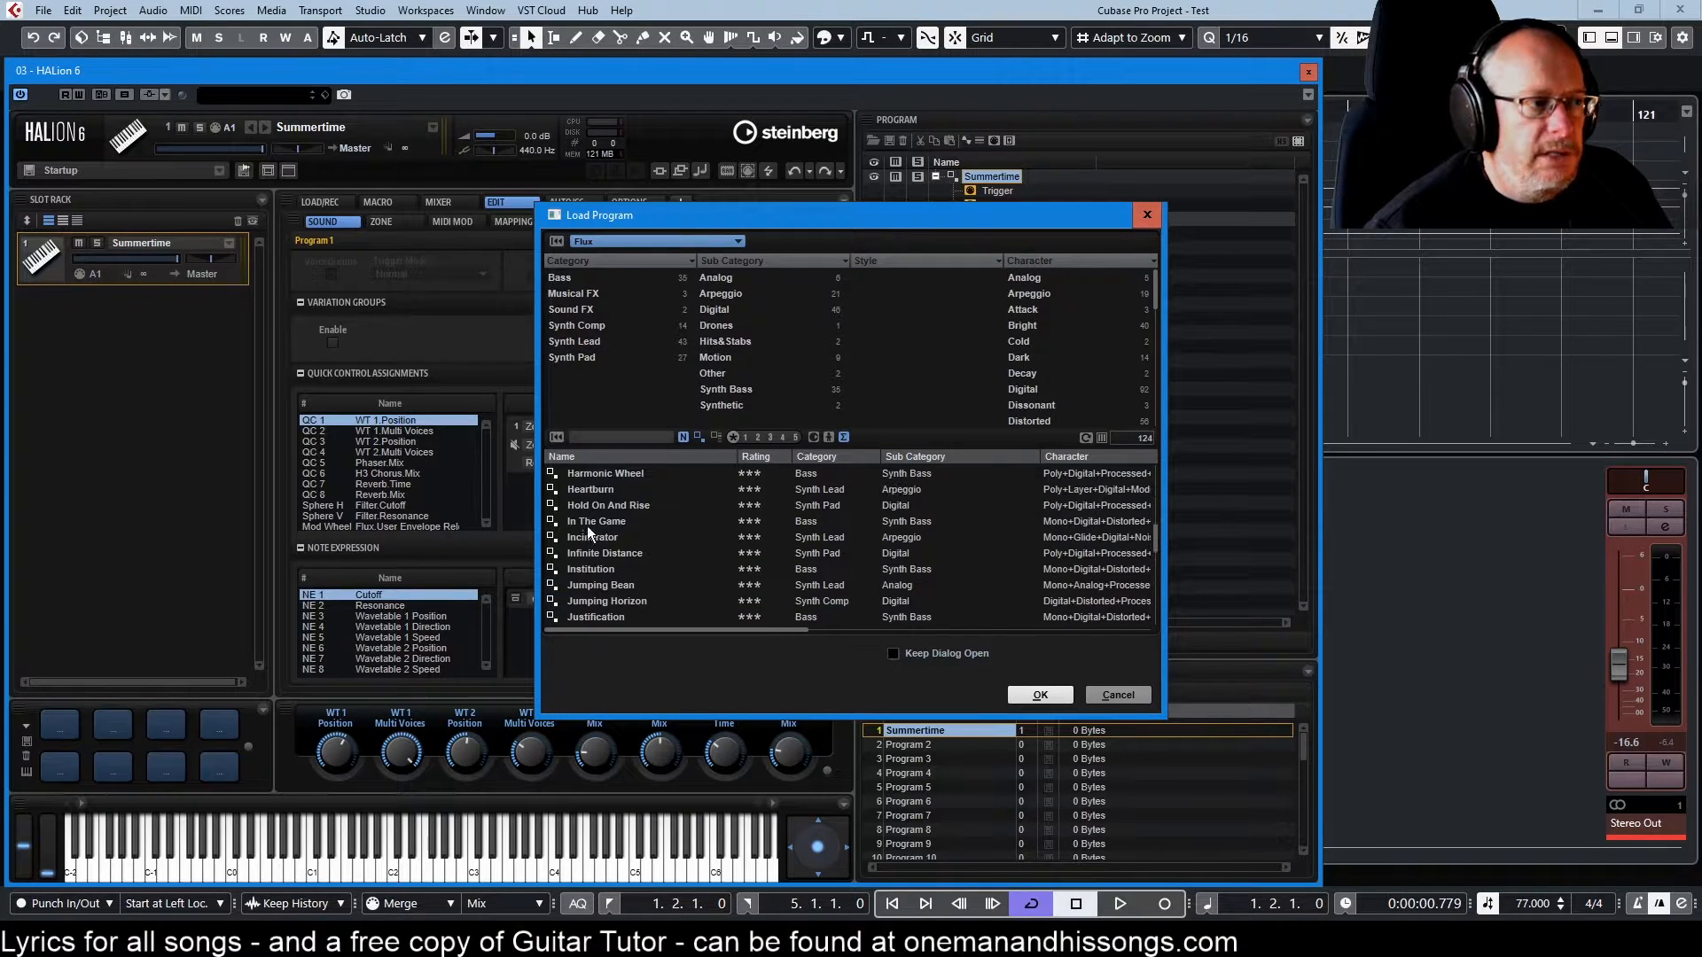
left_click(588, 523)
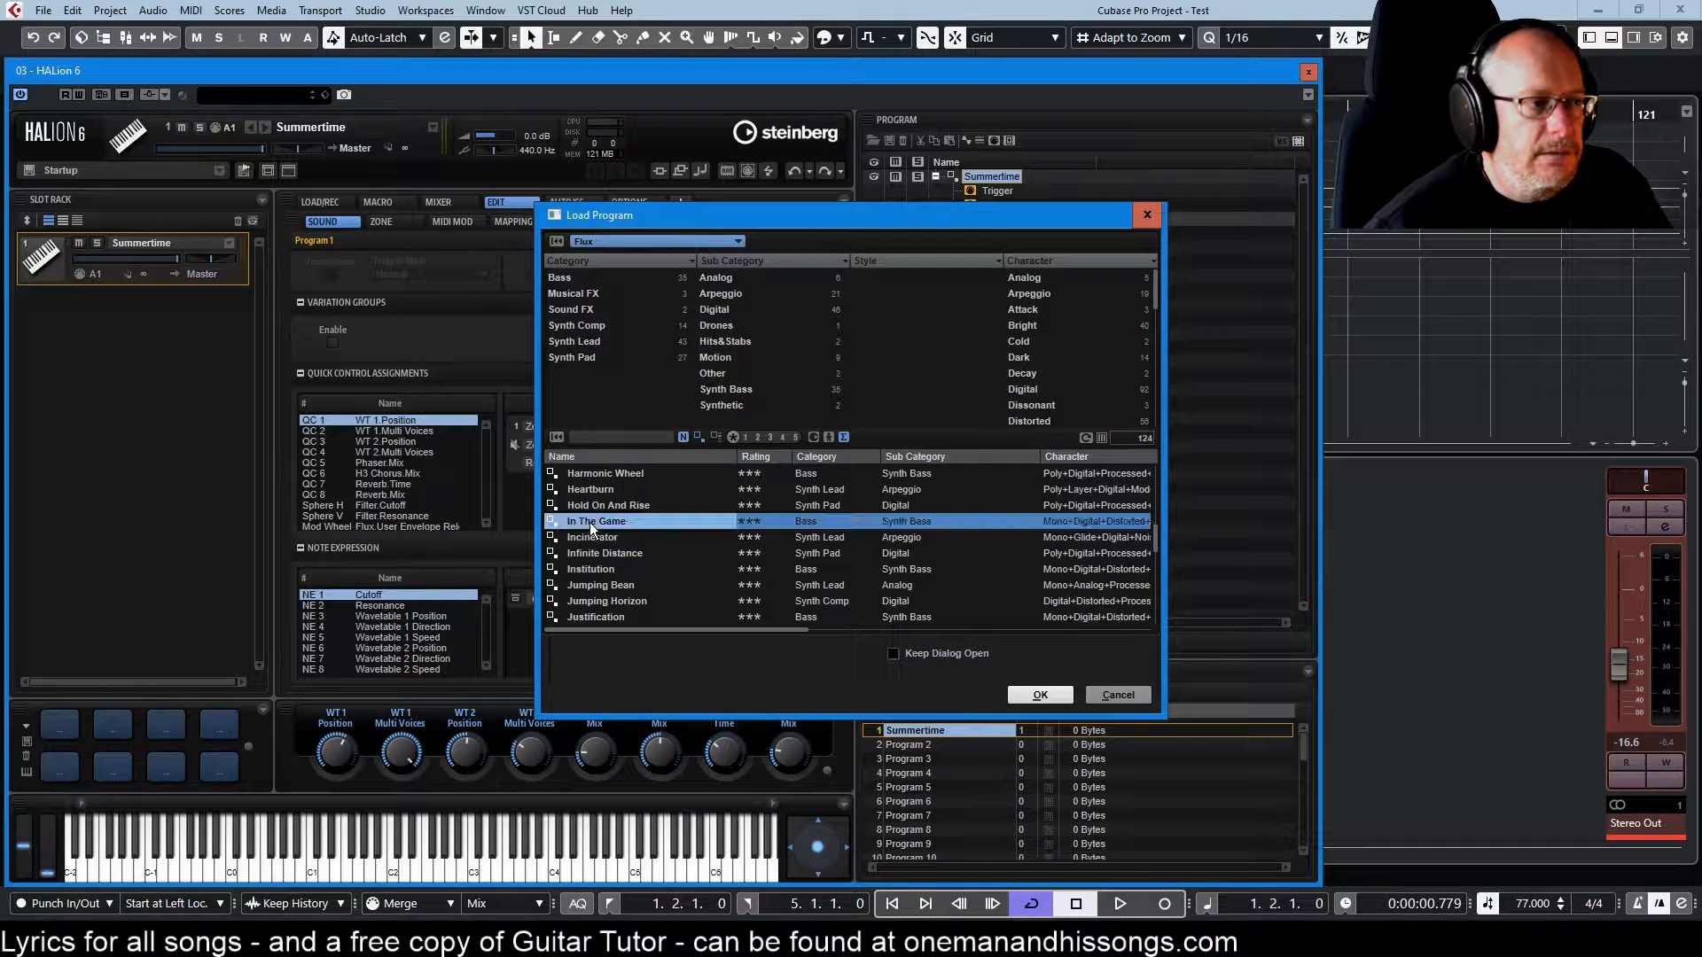
left_click(1010, 697)
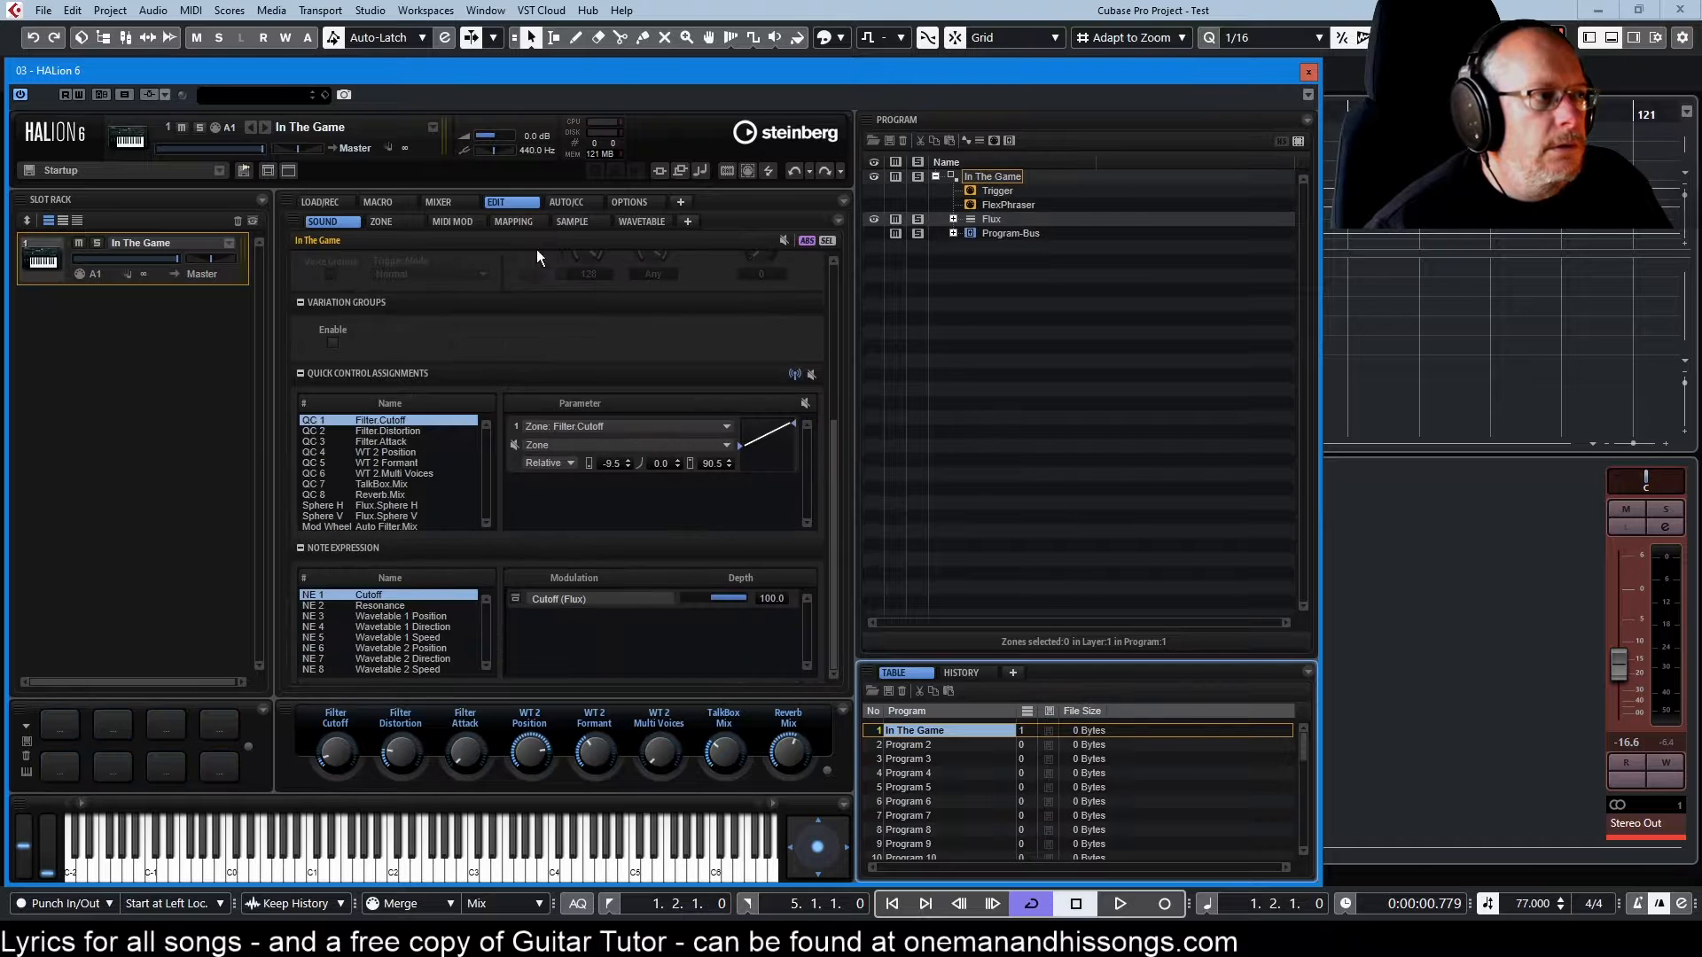
left_click(390, 618)
left_click(395, 648)
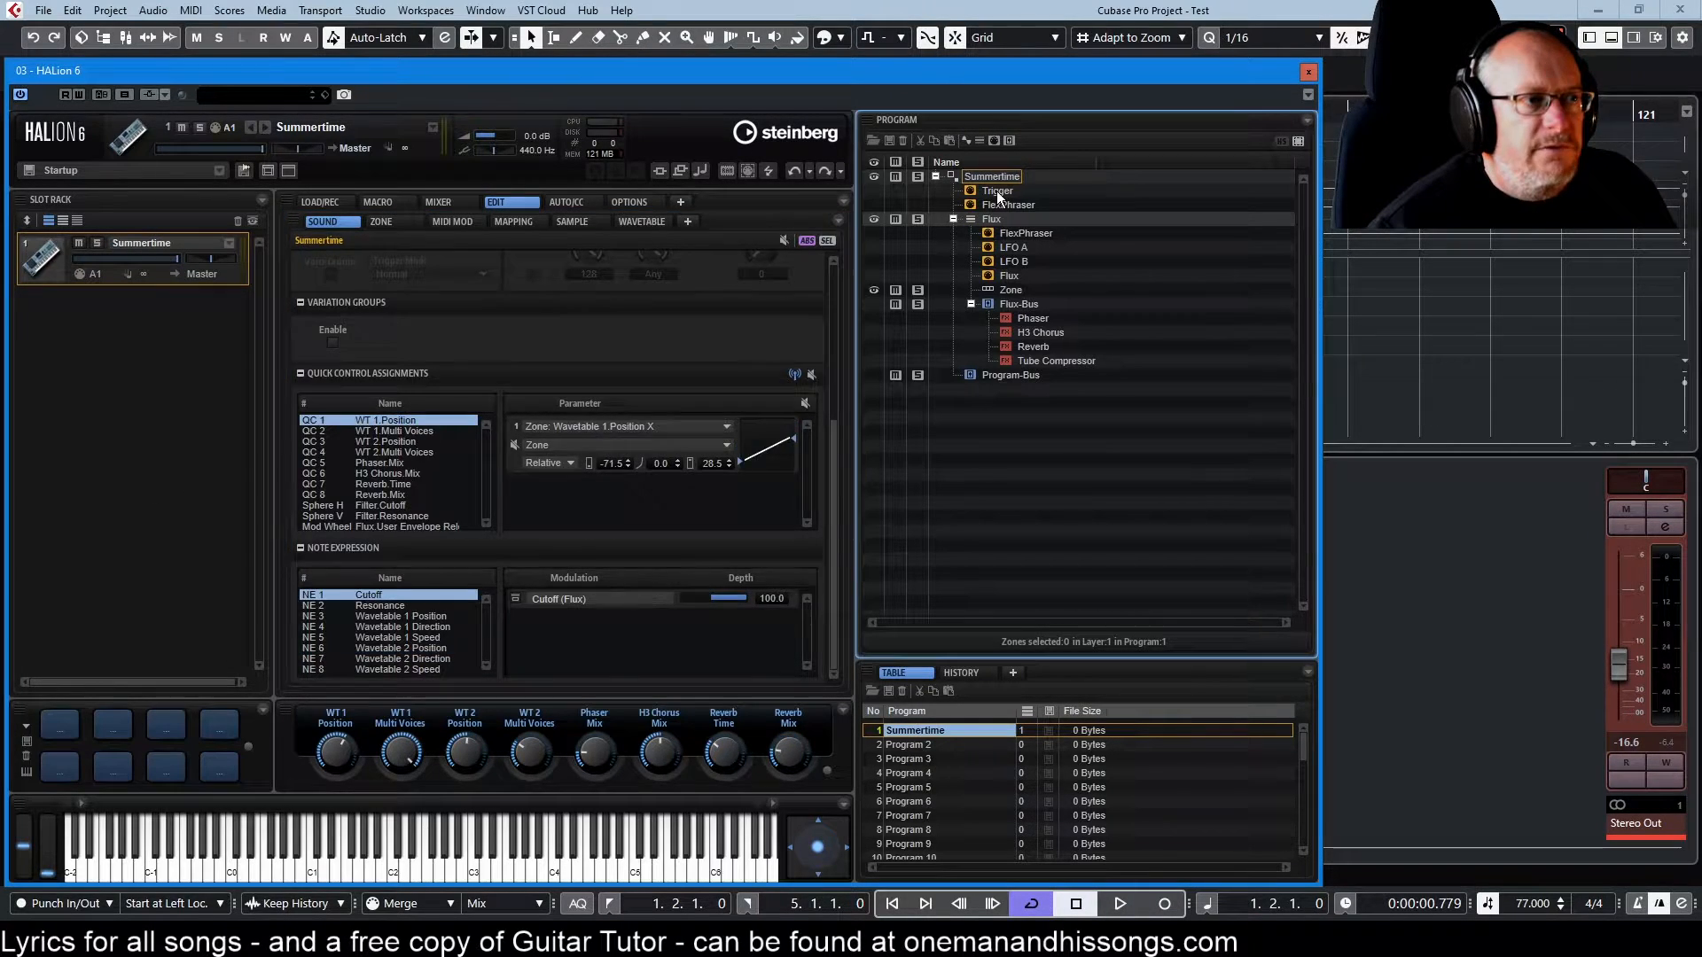
Inspect Summertime's Trigger and FlexPhraser modules, the Flux layer settings and the FlexPhraser inside that layer
left_click(997, 191)
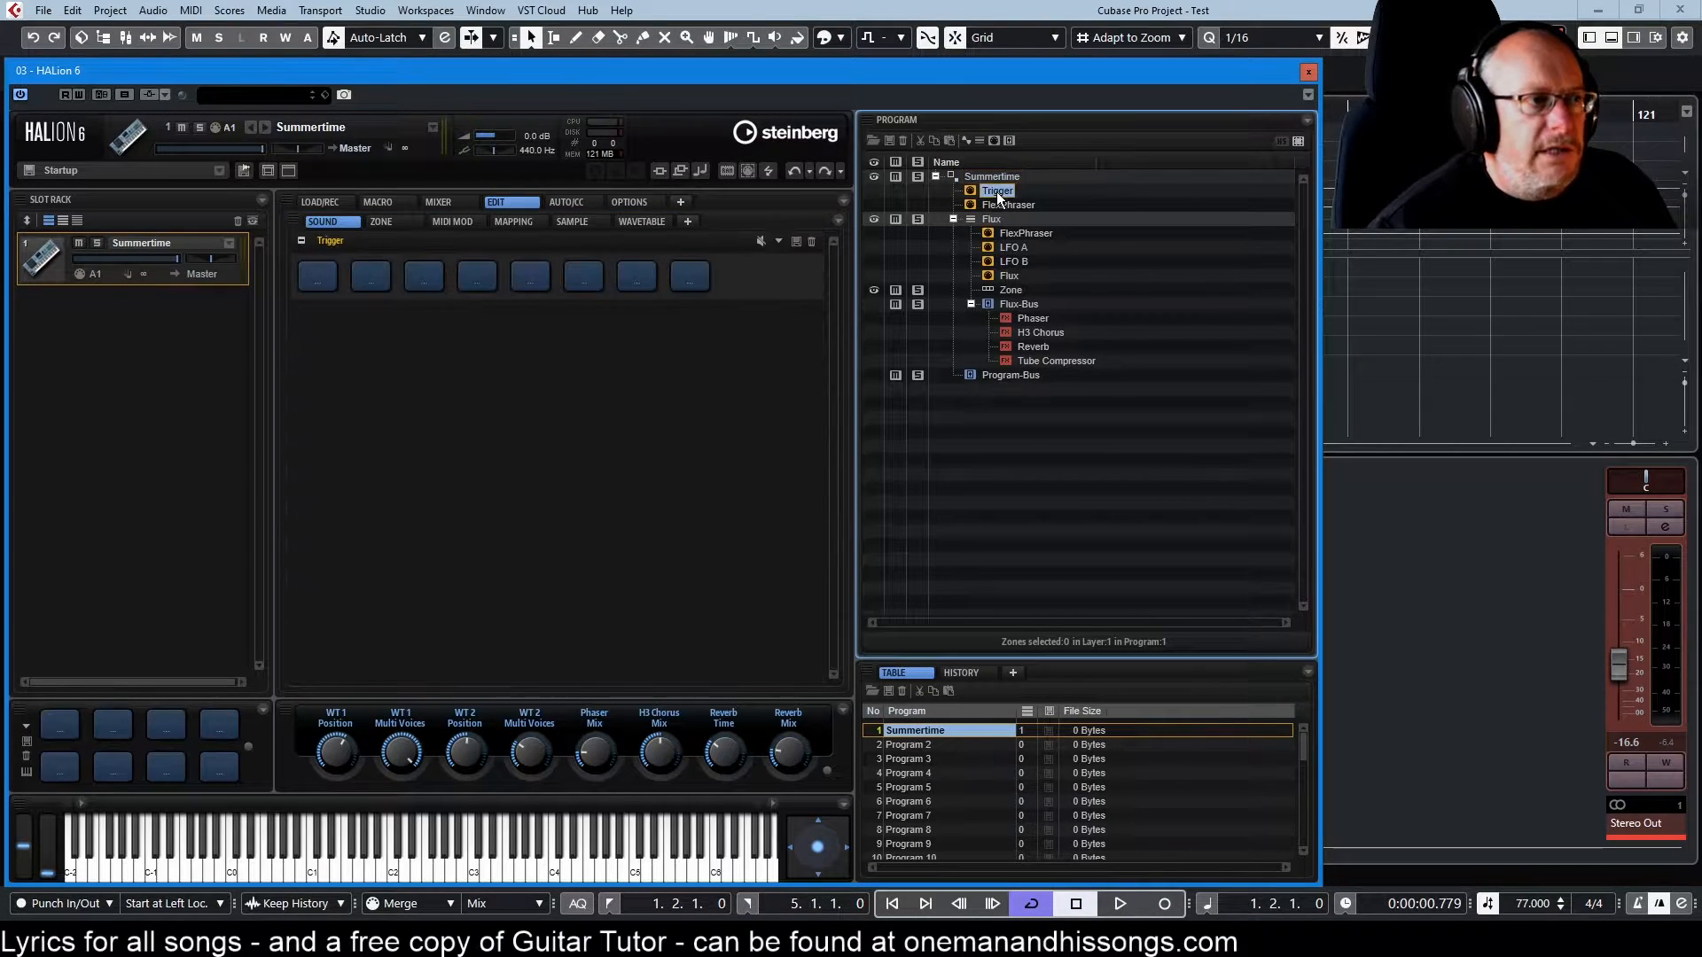
left_click(1002, 204)
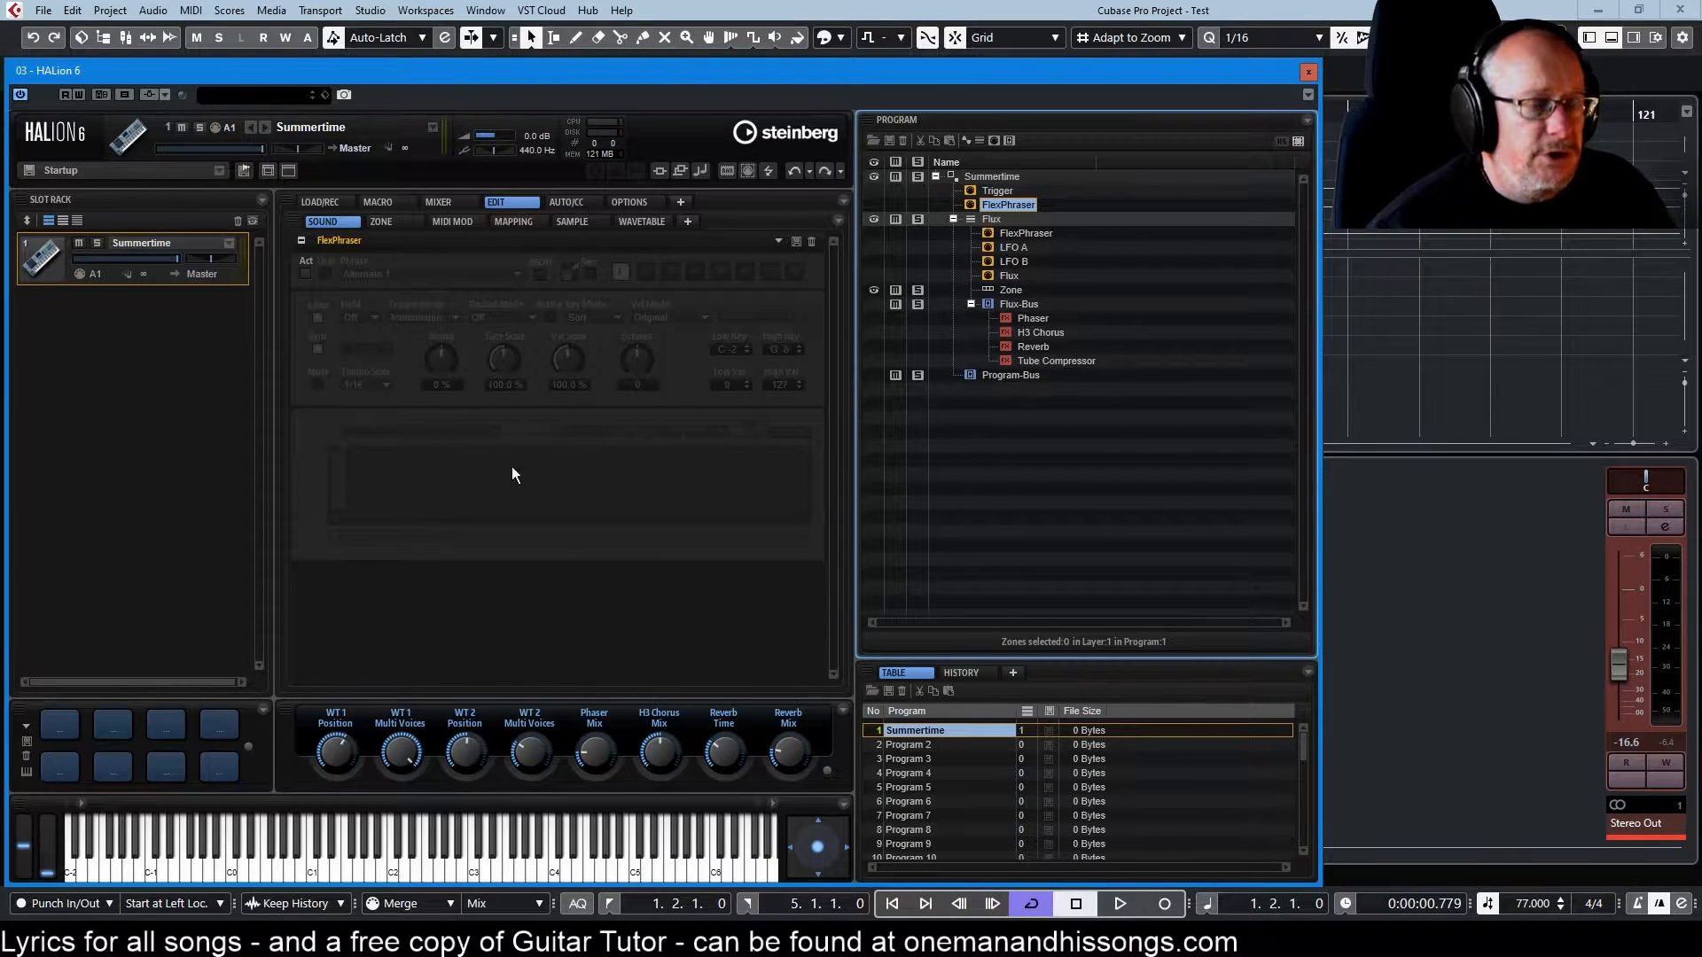
left_click(984, 218)
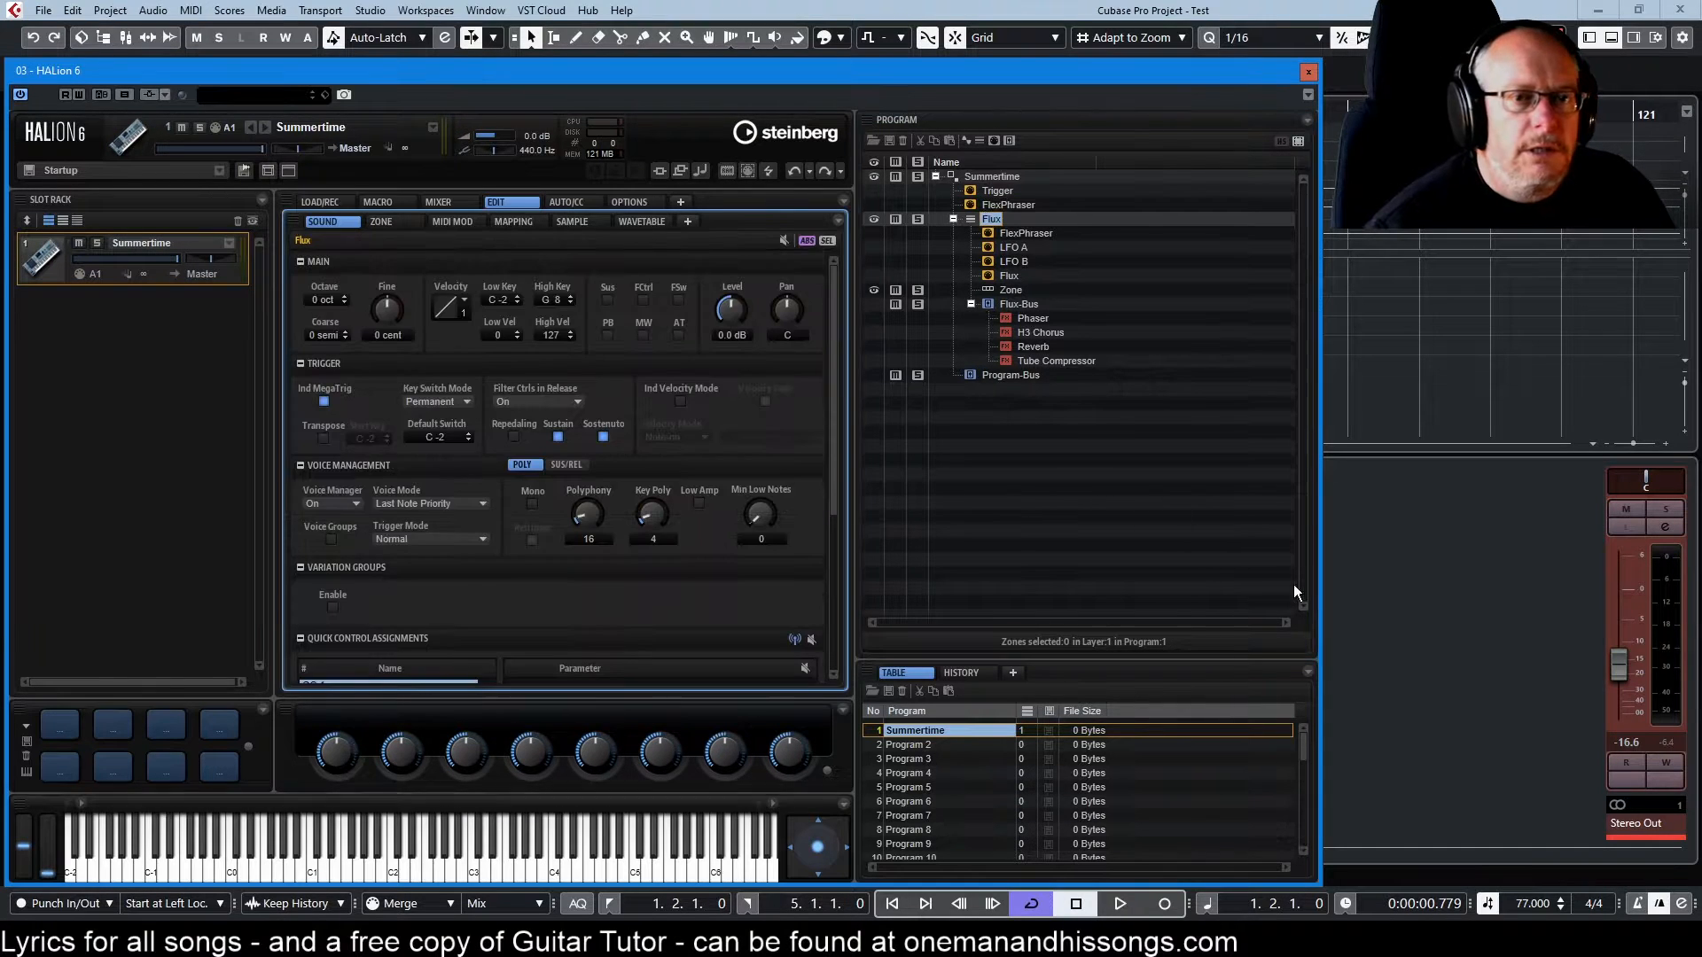
left_click(1039, 234)
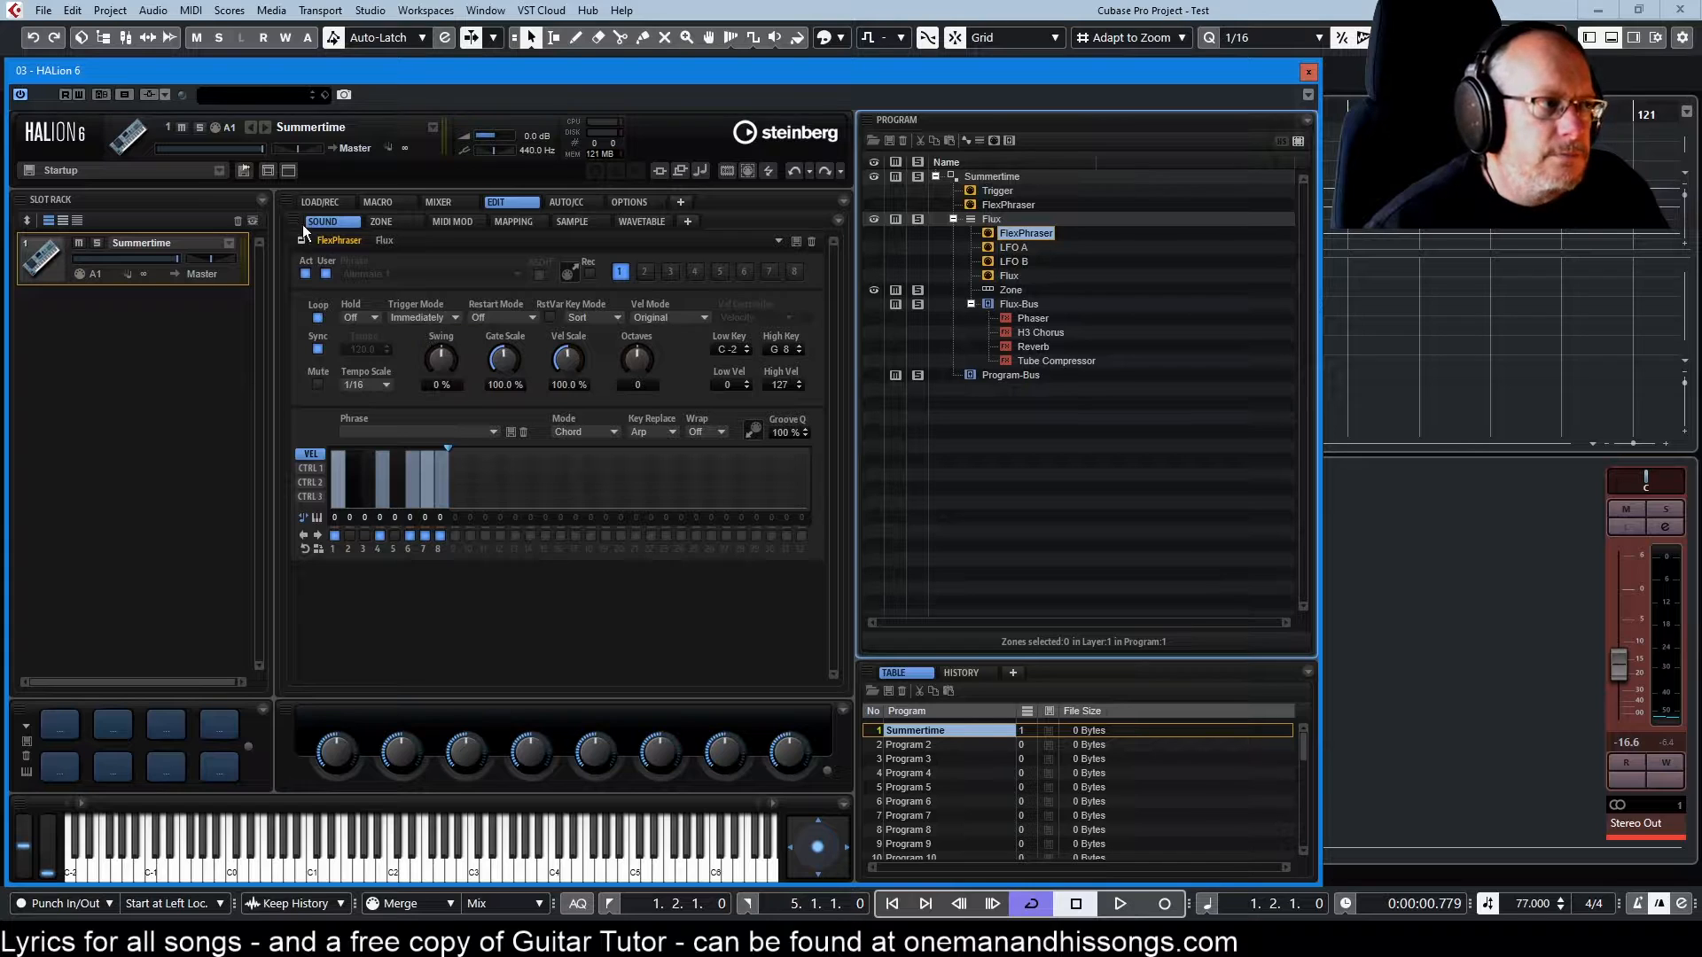
Toggle the Act and User switches of the Flux layer's FlexPhraser off and back on
left_click(303, 273)
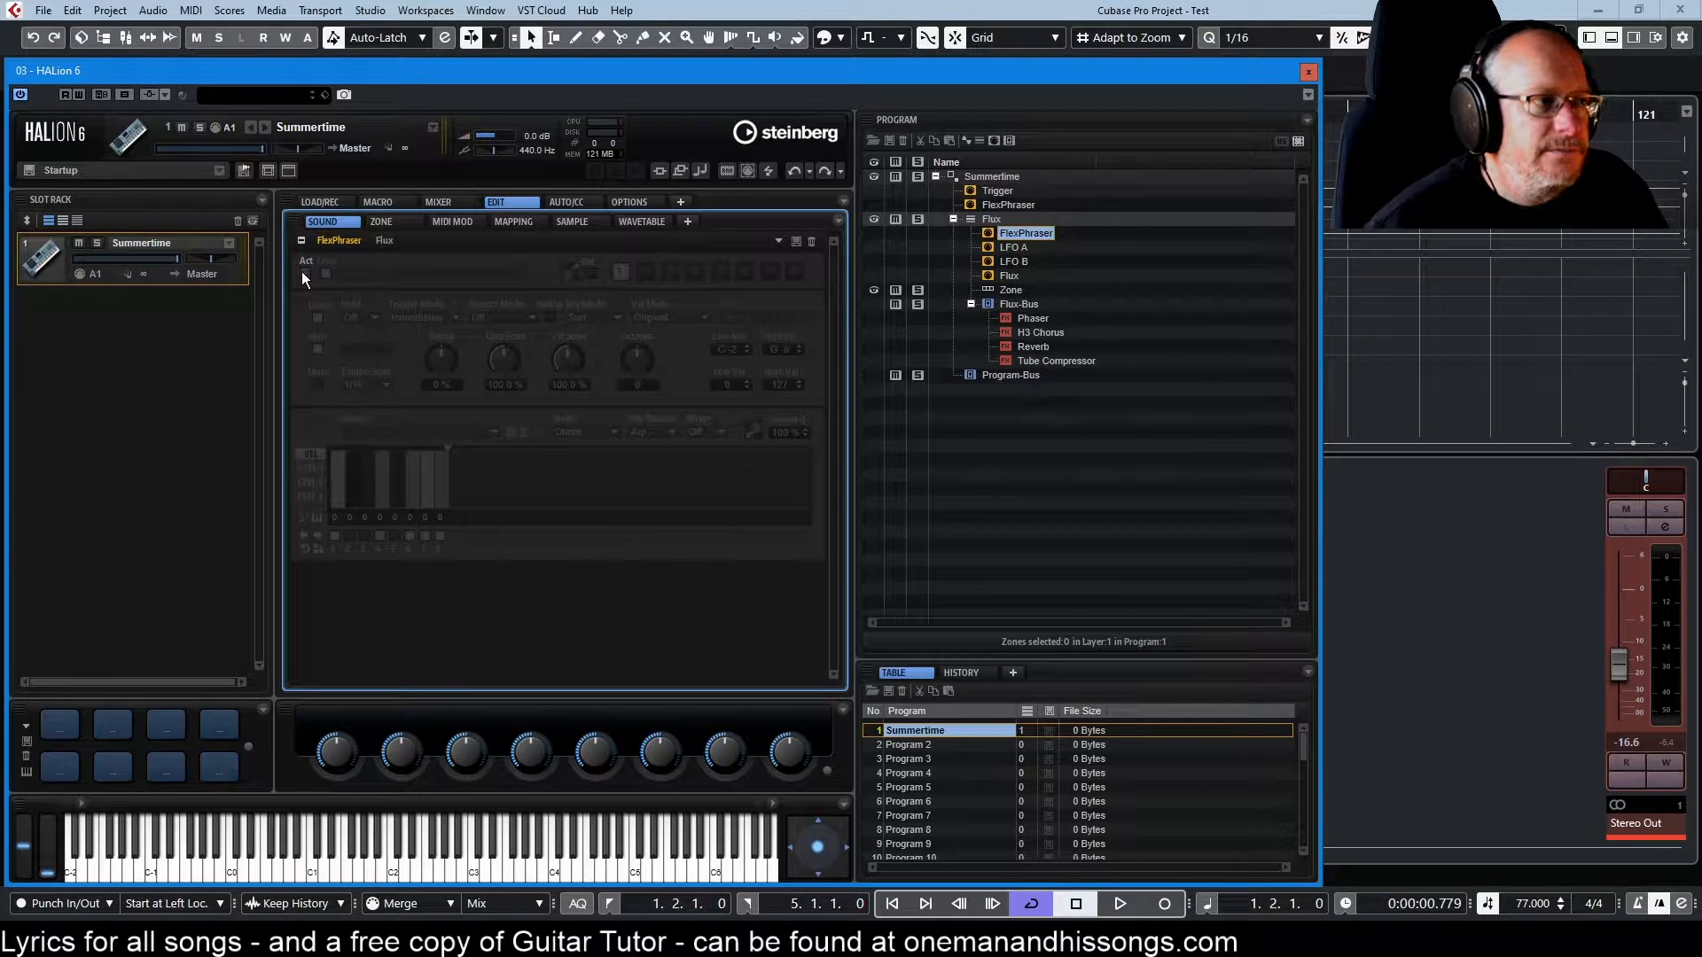
left_click(302, 272)
left_click(327, 272)
left_click(326, 272)
left_click(326, 273)
left_click(326, 274)
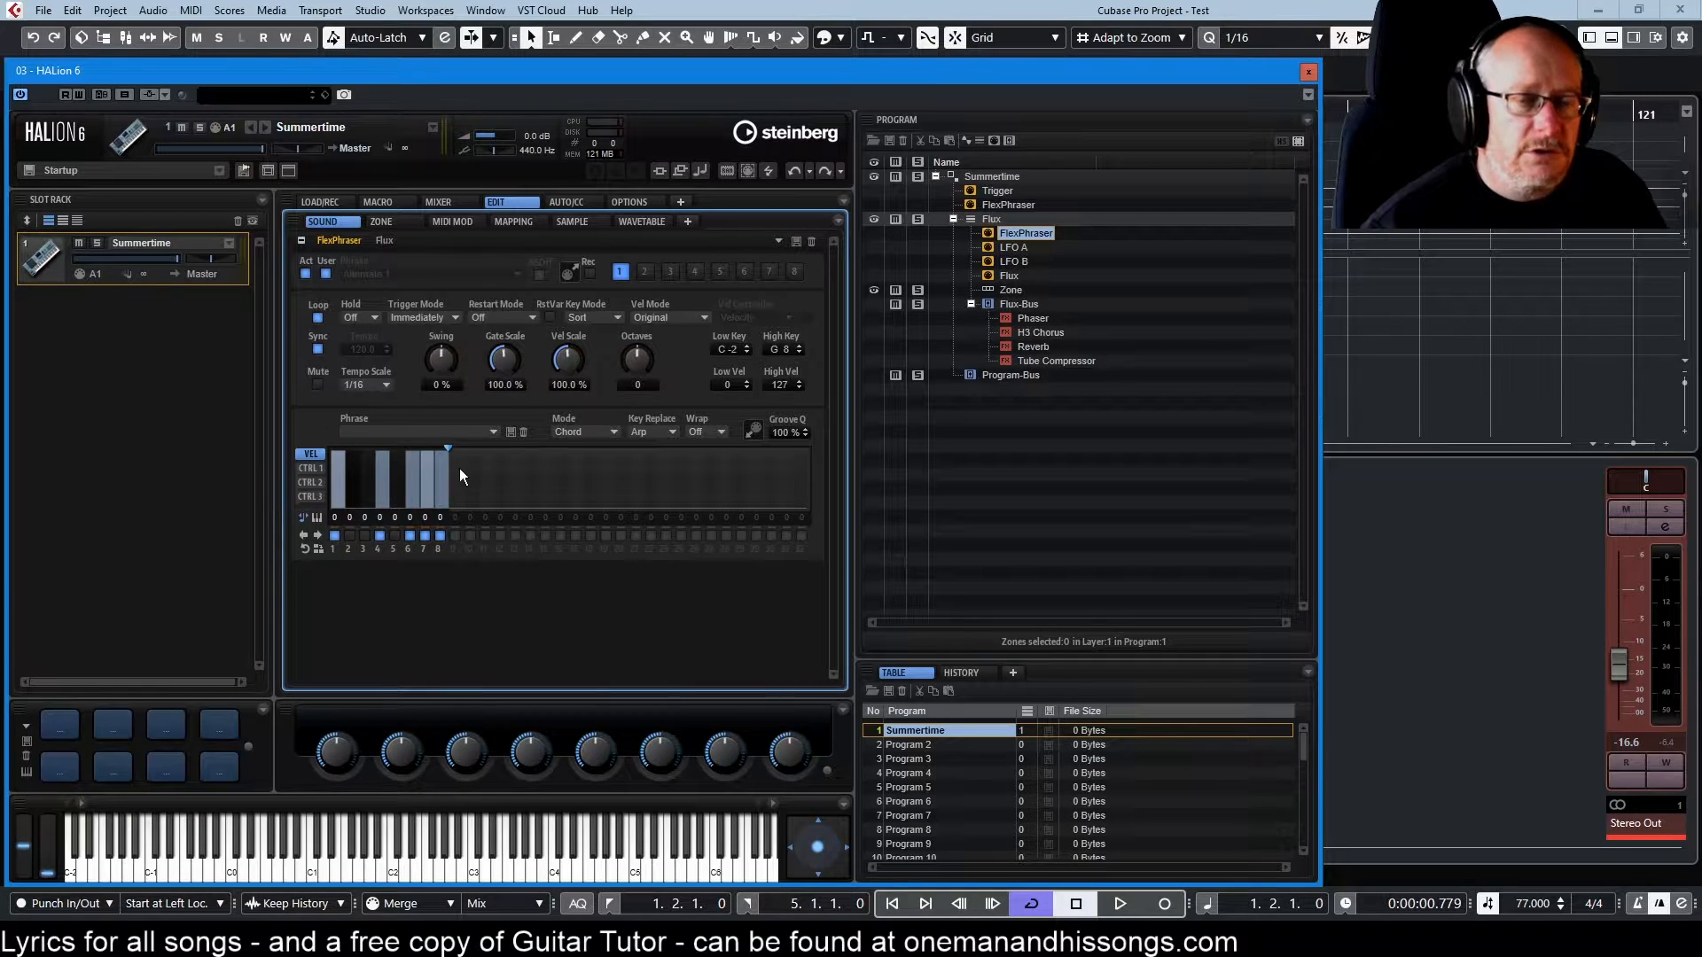
Turn off User mode, browse the factory phrases under Classic Arp, Synth Seq, Chord Seq and Bass, and restore User mode
left_click(326, 273)
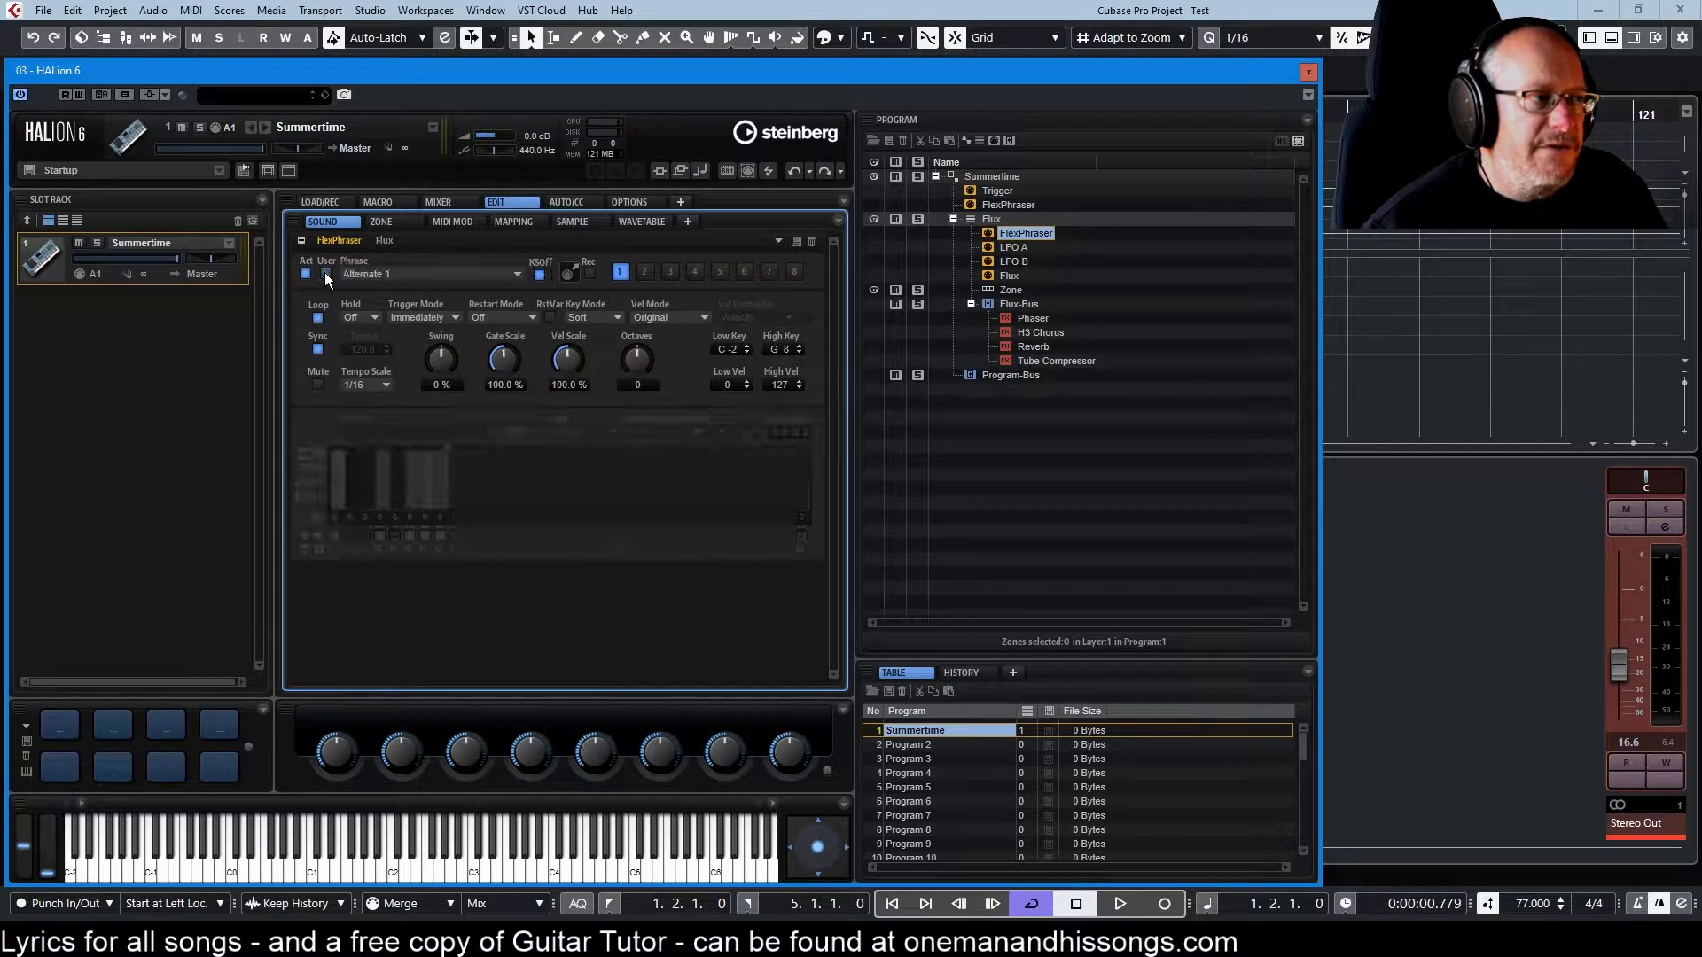
left_click(384, 275)
left_click(407, 362)
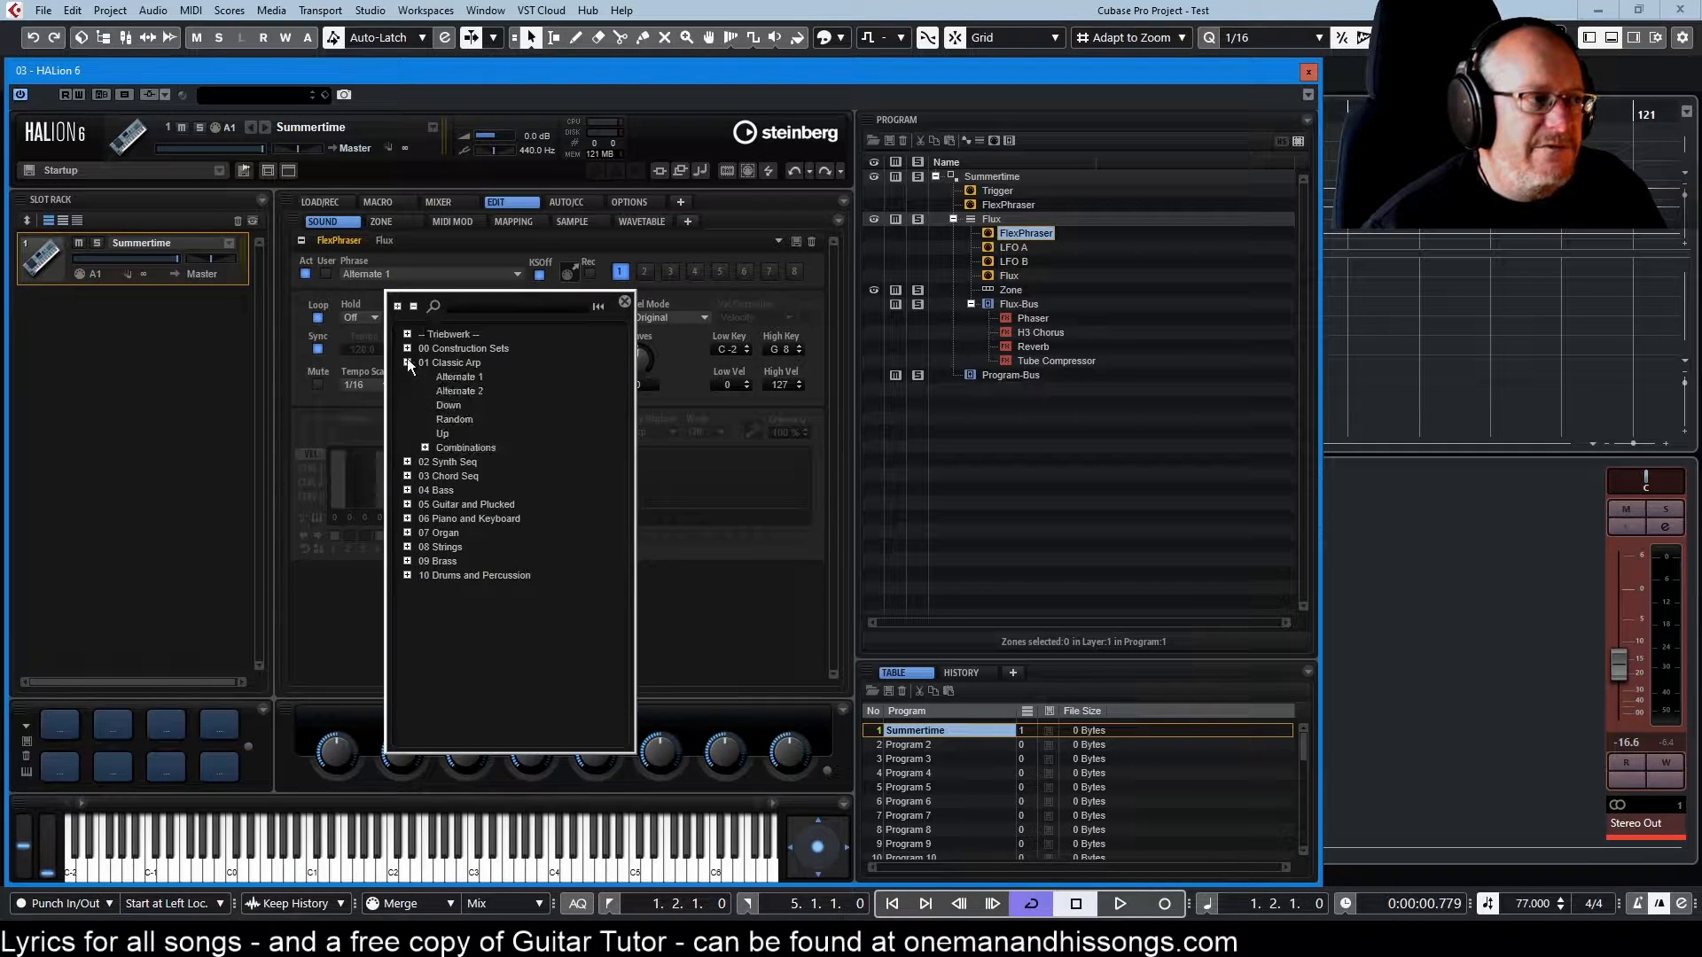
left_click(407, 462)
left_click(408, 519)
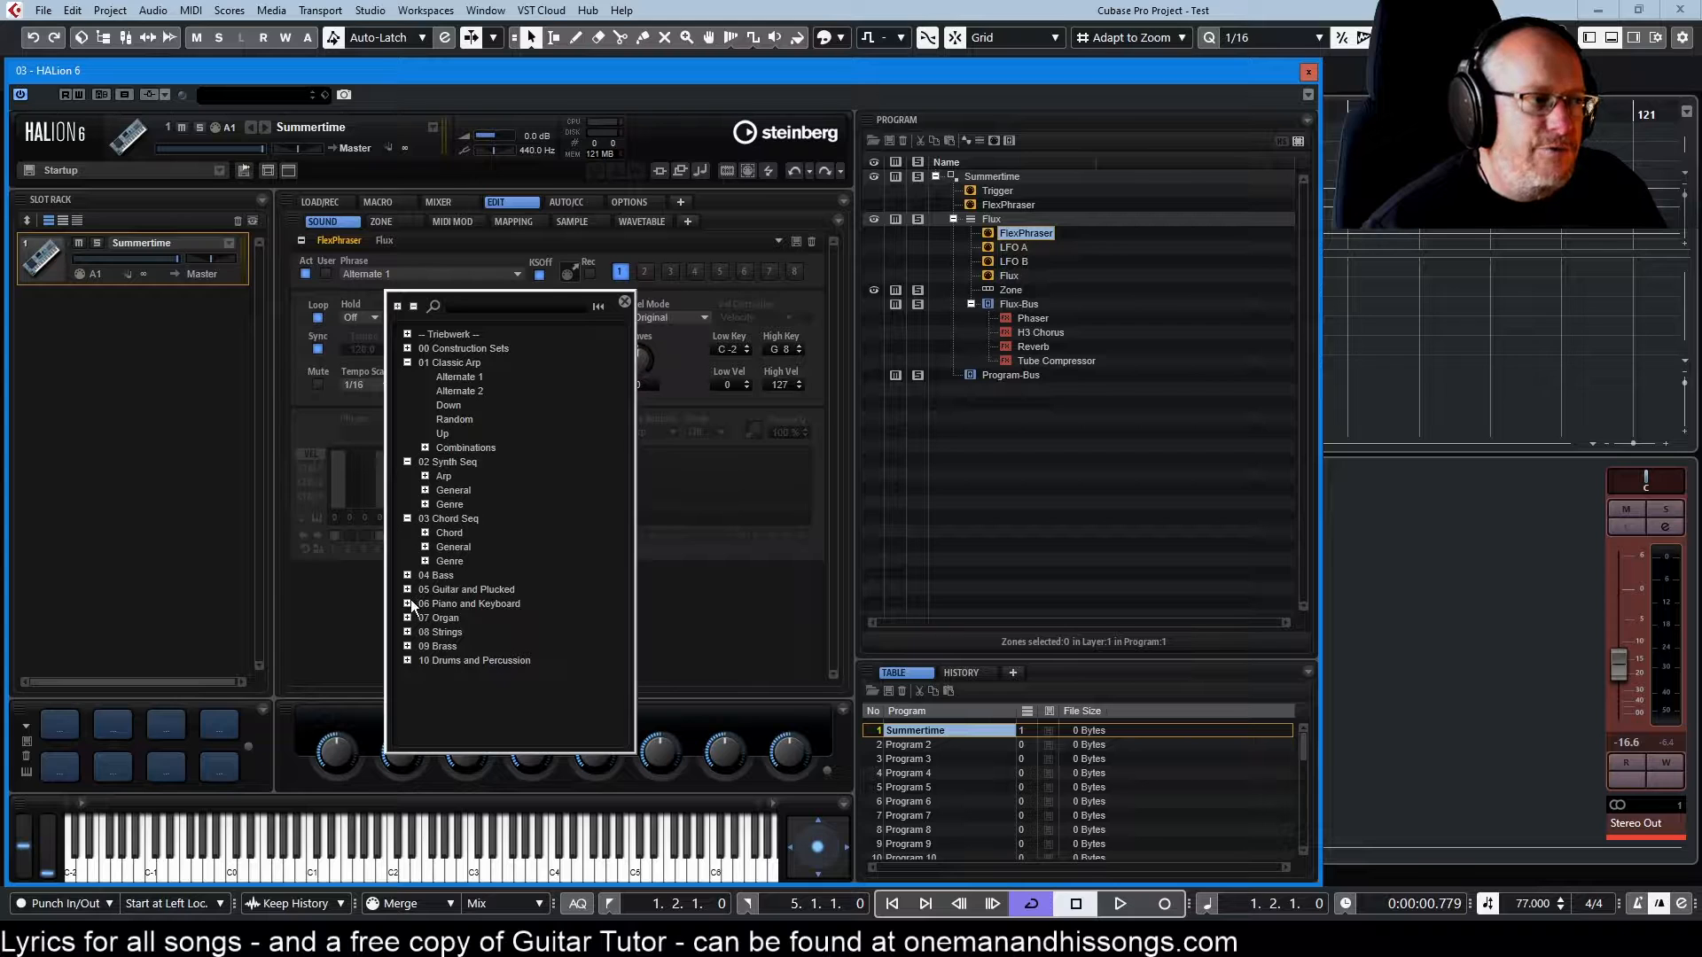
left_click(407, 576)
scroll(498, 560, "down", 1)
scroll(483, 557, "down", 3)
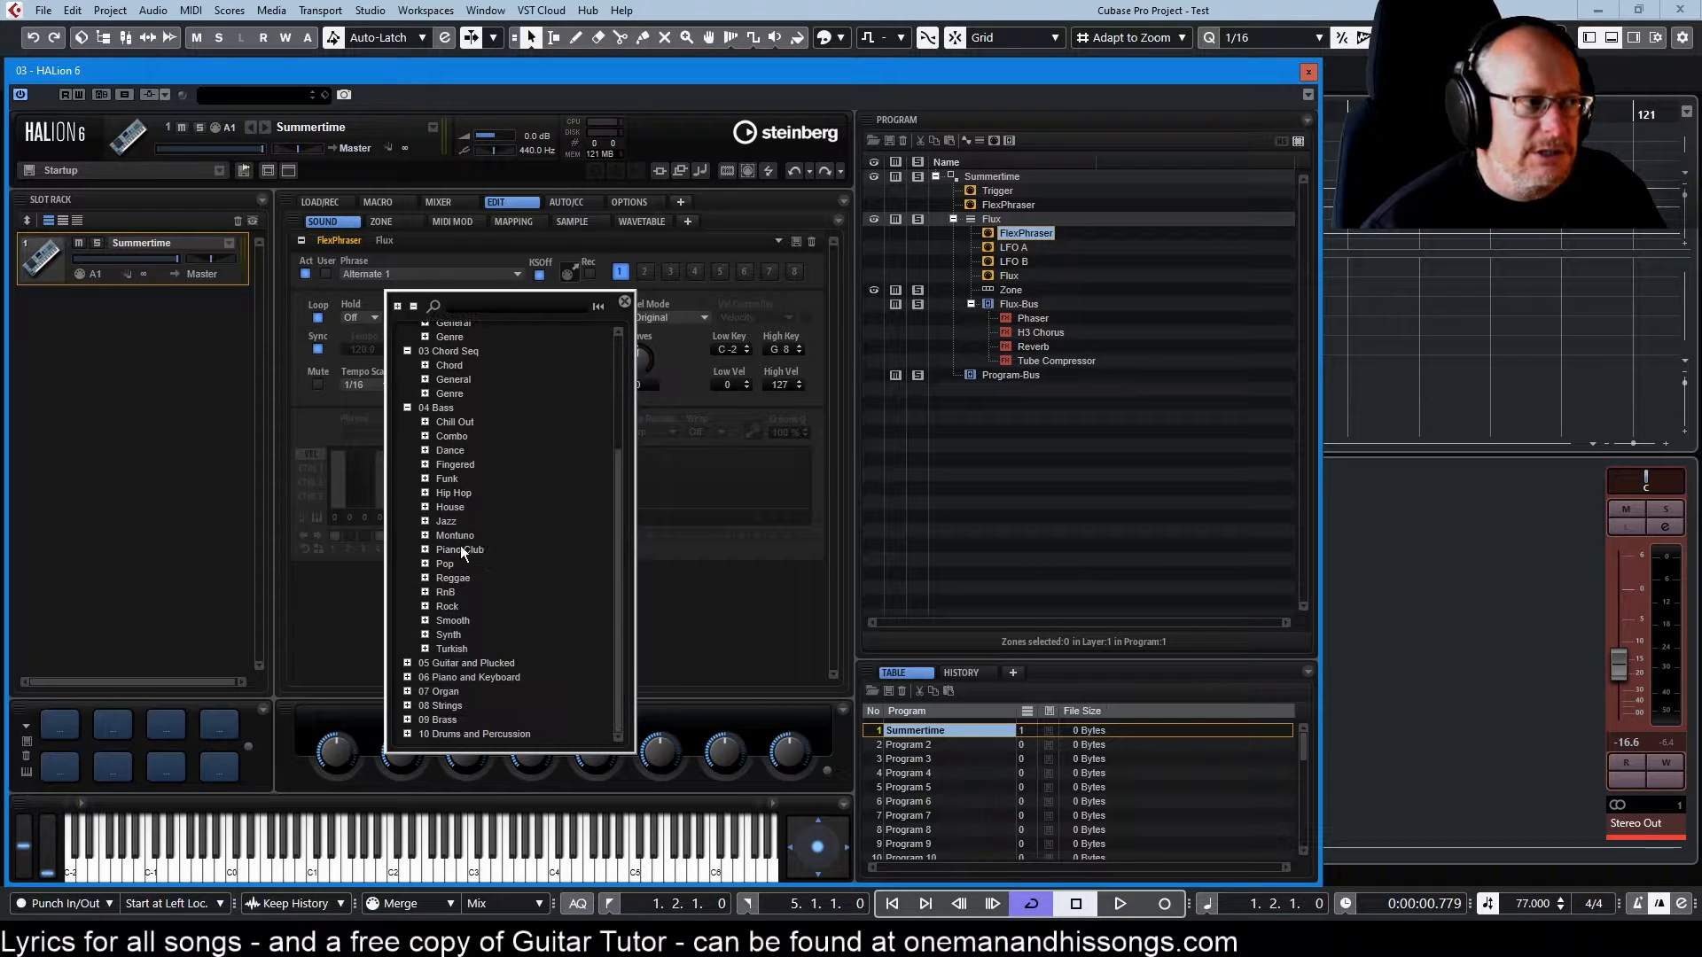
left_click(425, 521)
left_click(424, 649)
scroll(422, 645, "down", 6)
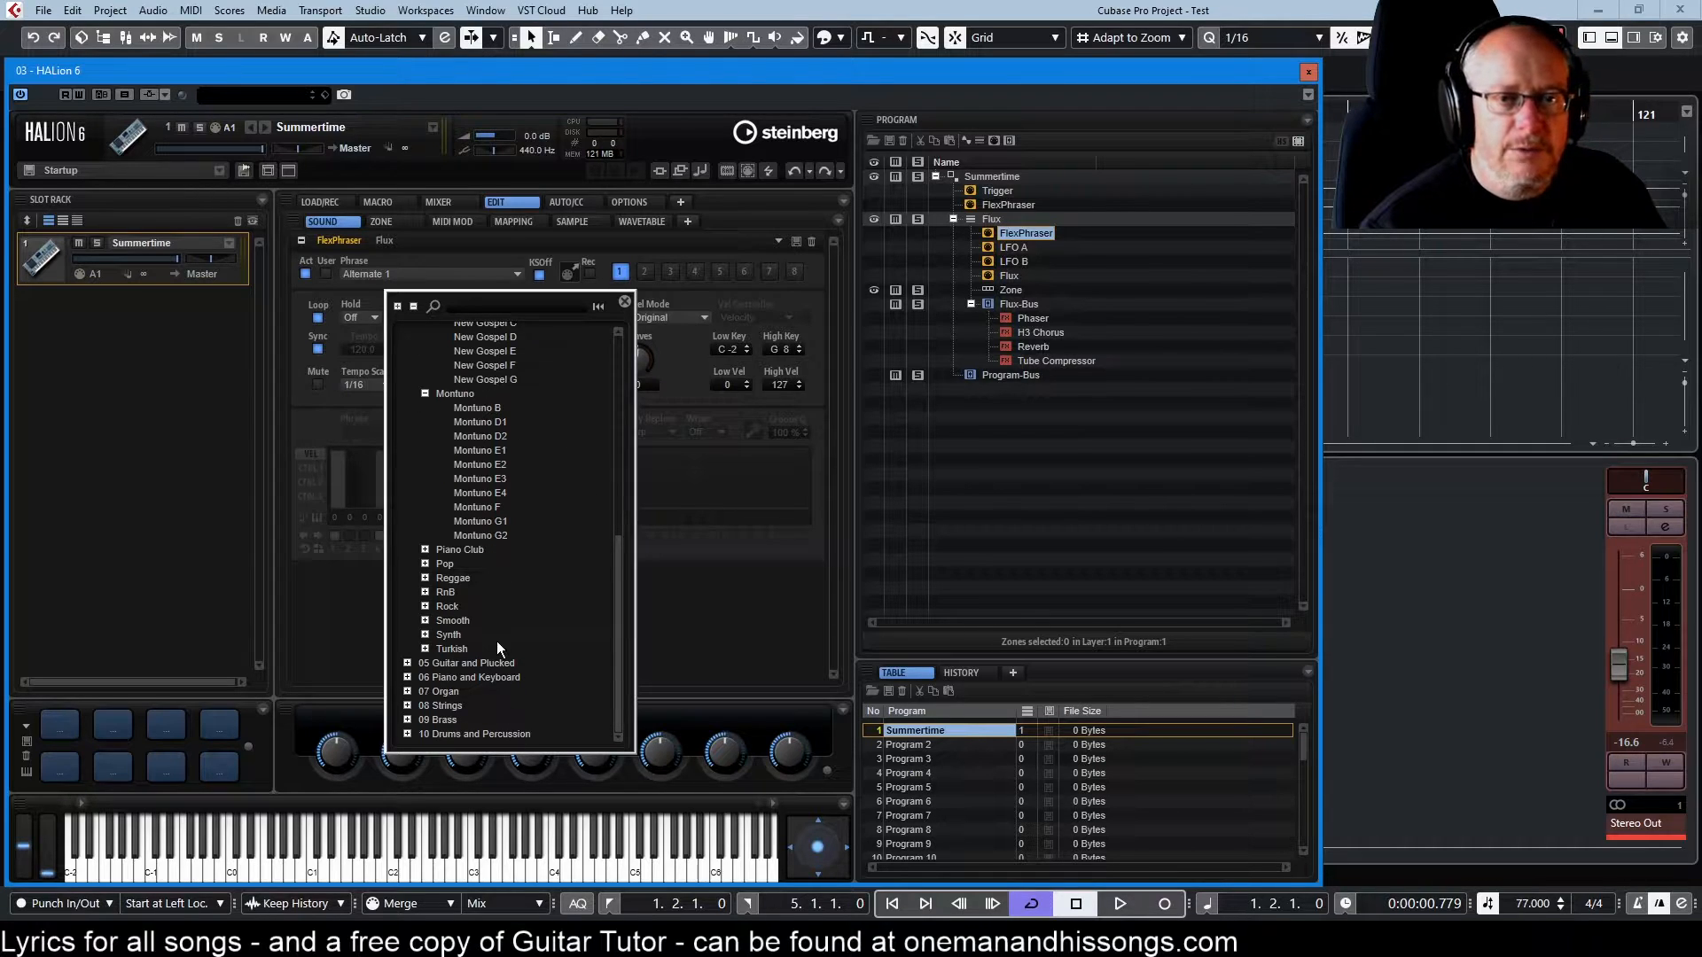
scroll(483, 603, "up", 10)
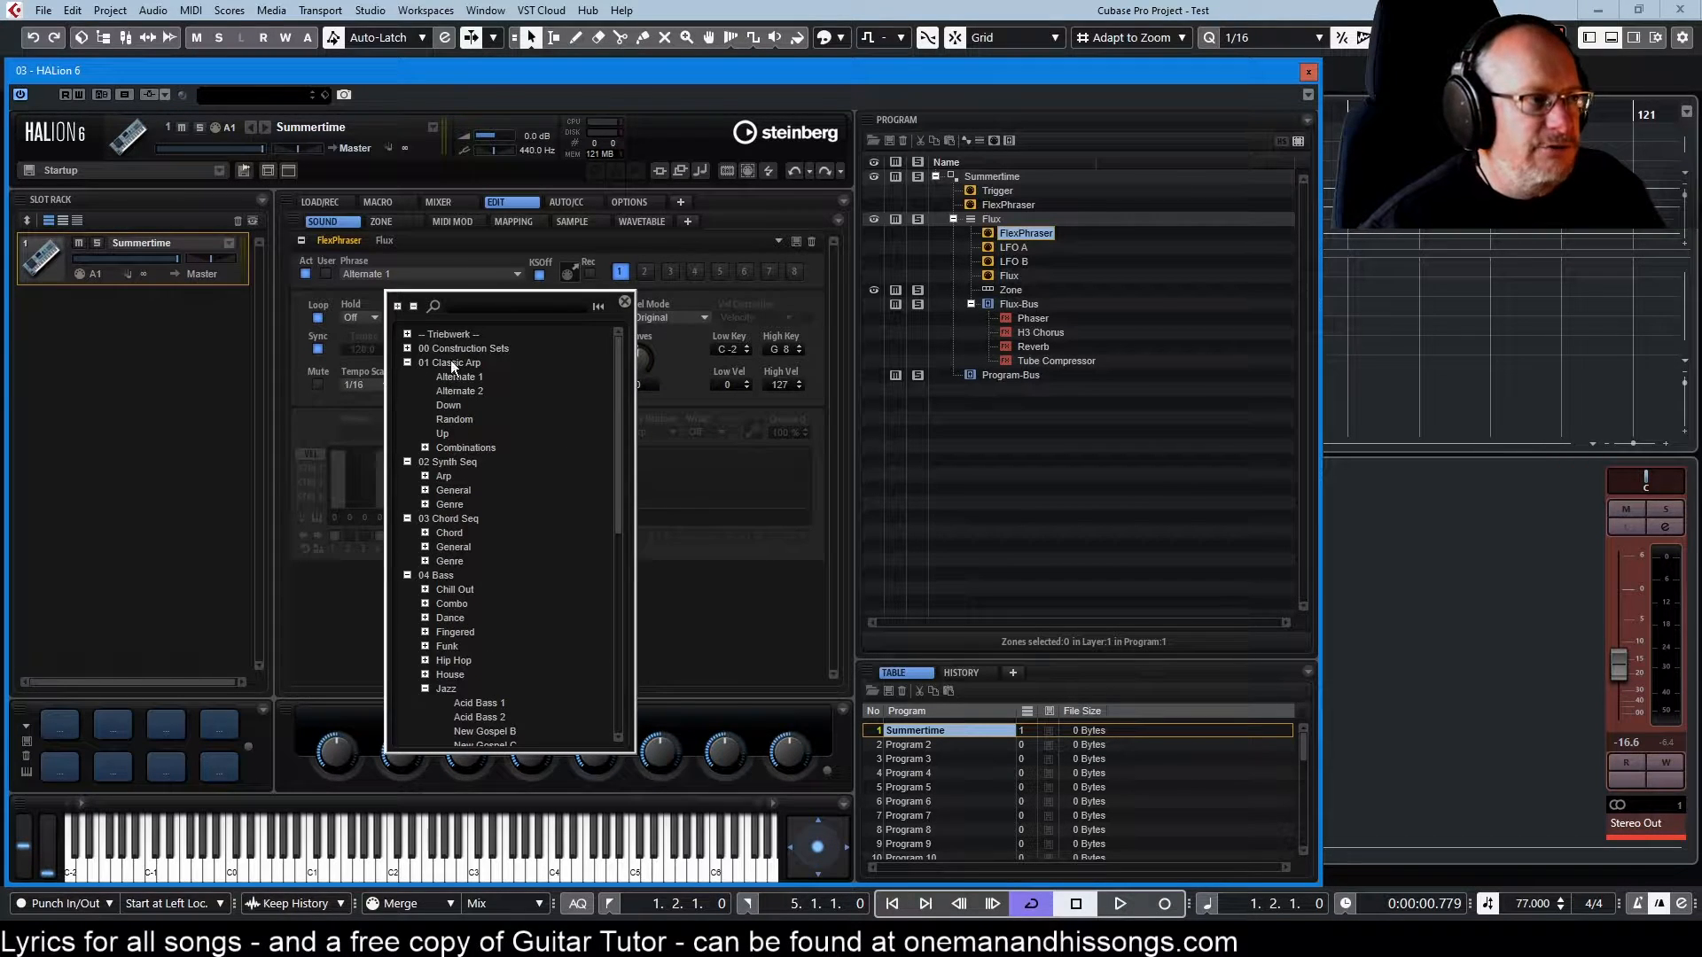
left_click(627, 302)
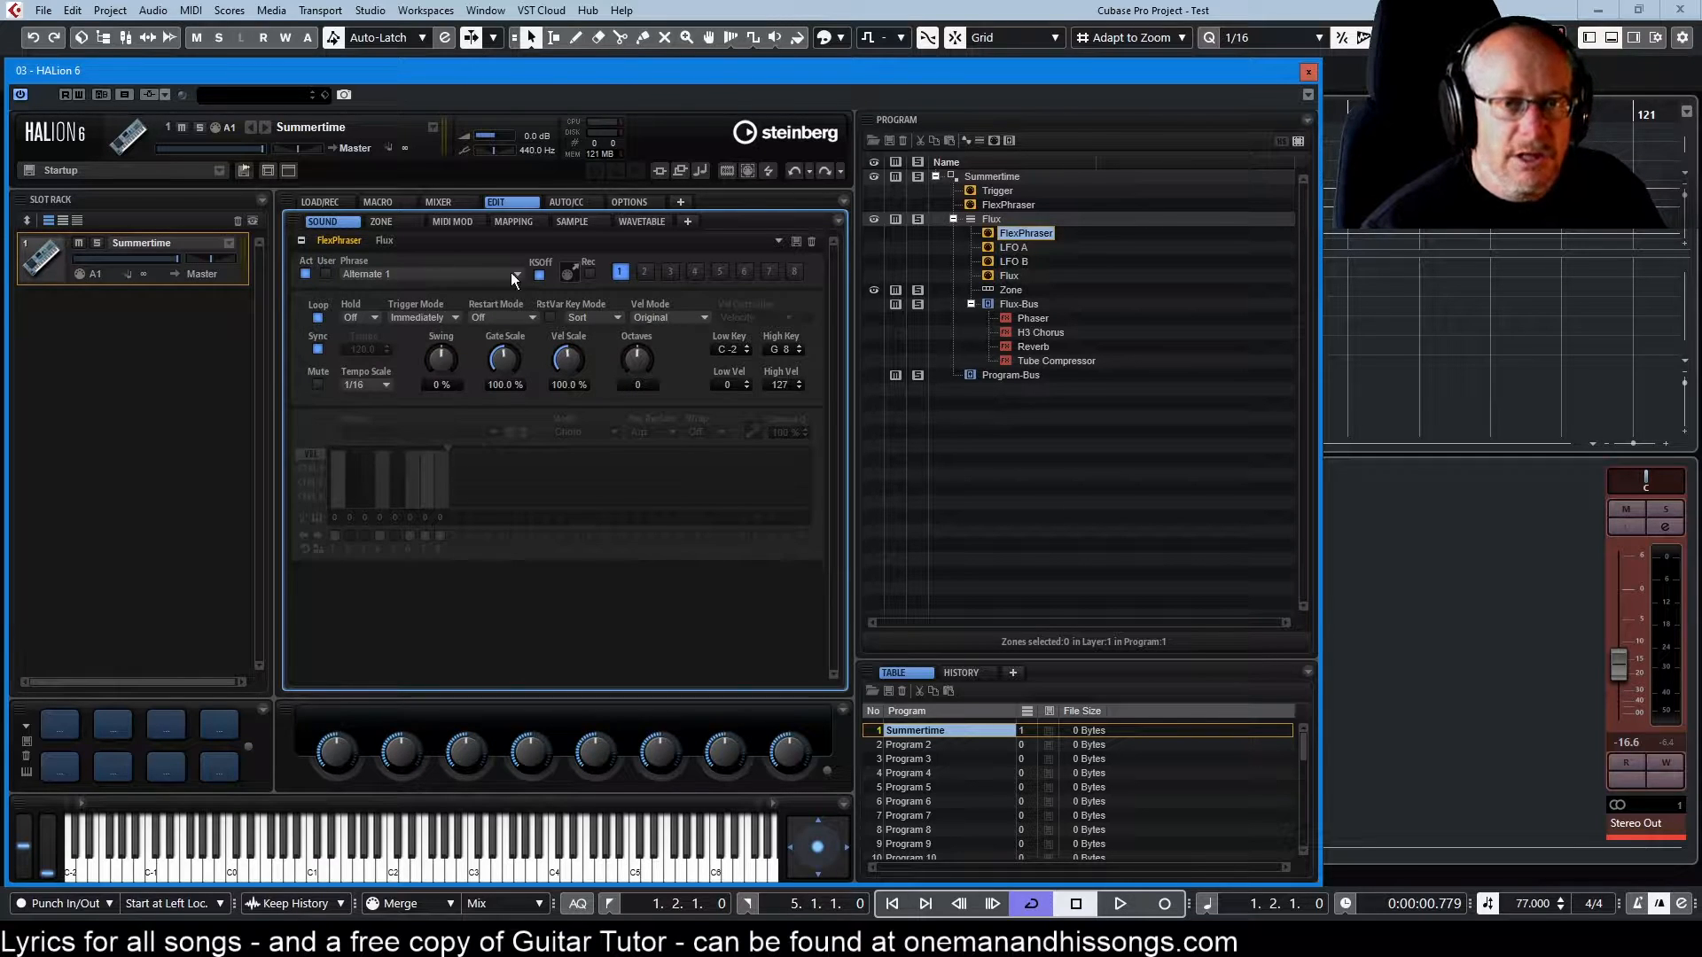
left_click(326, 274)
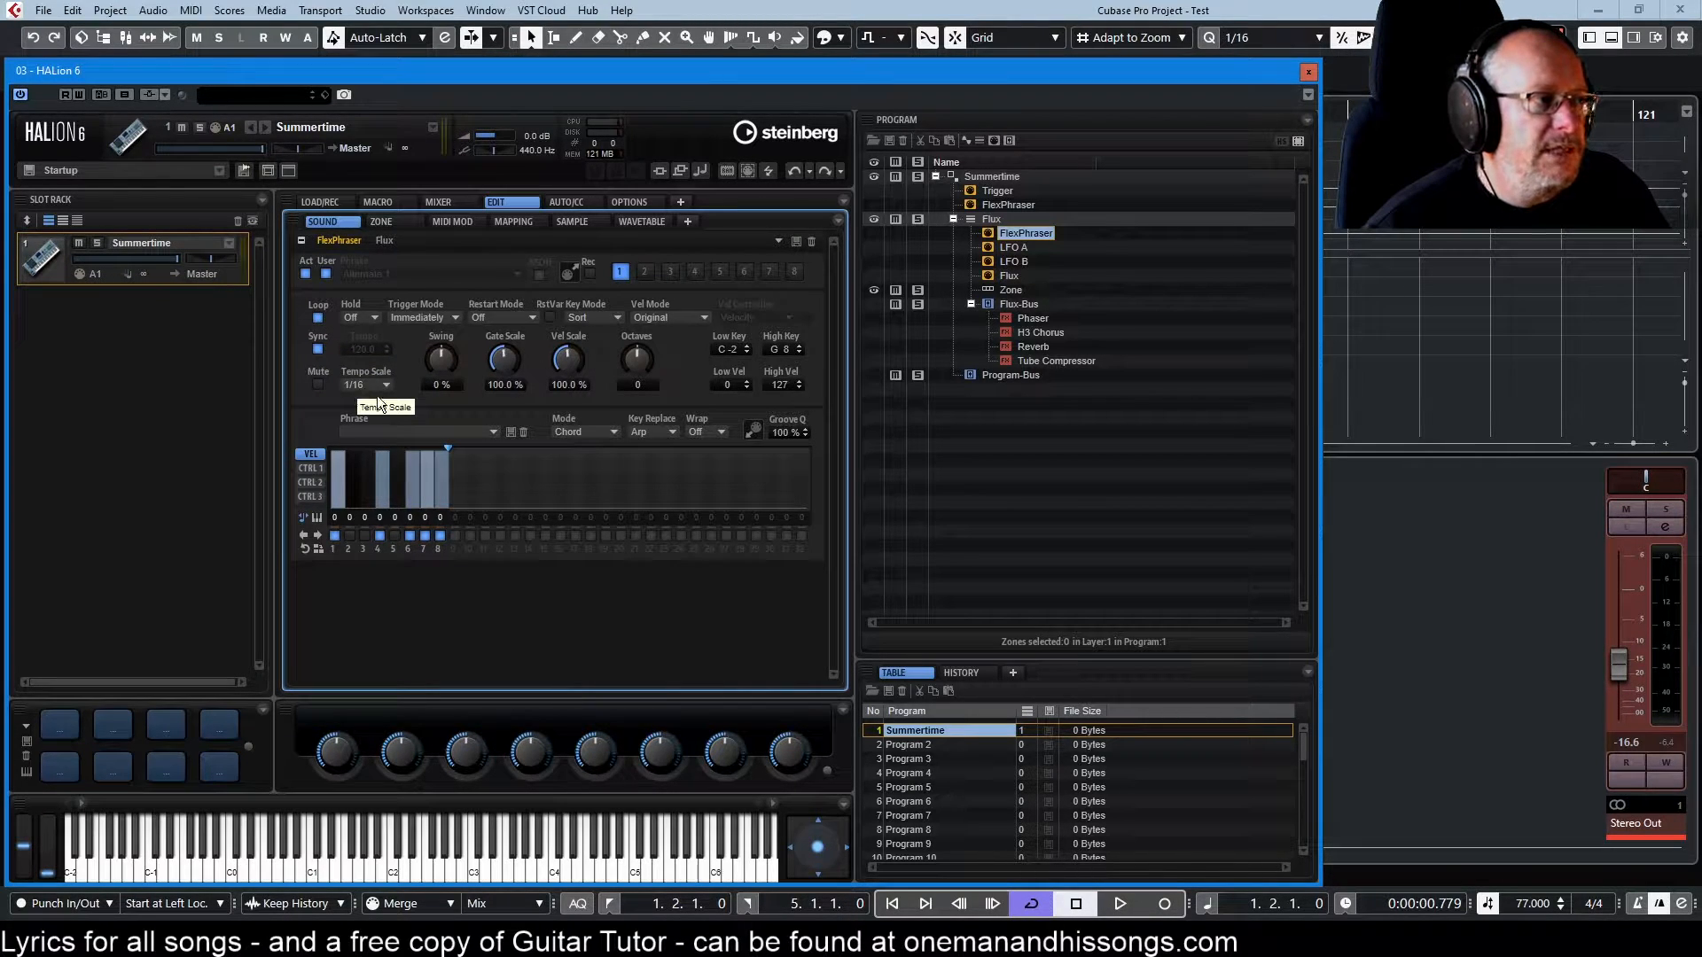
Set the FlexPhraser's user phrase mode to Up/Down 2
left_click(576, 440)
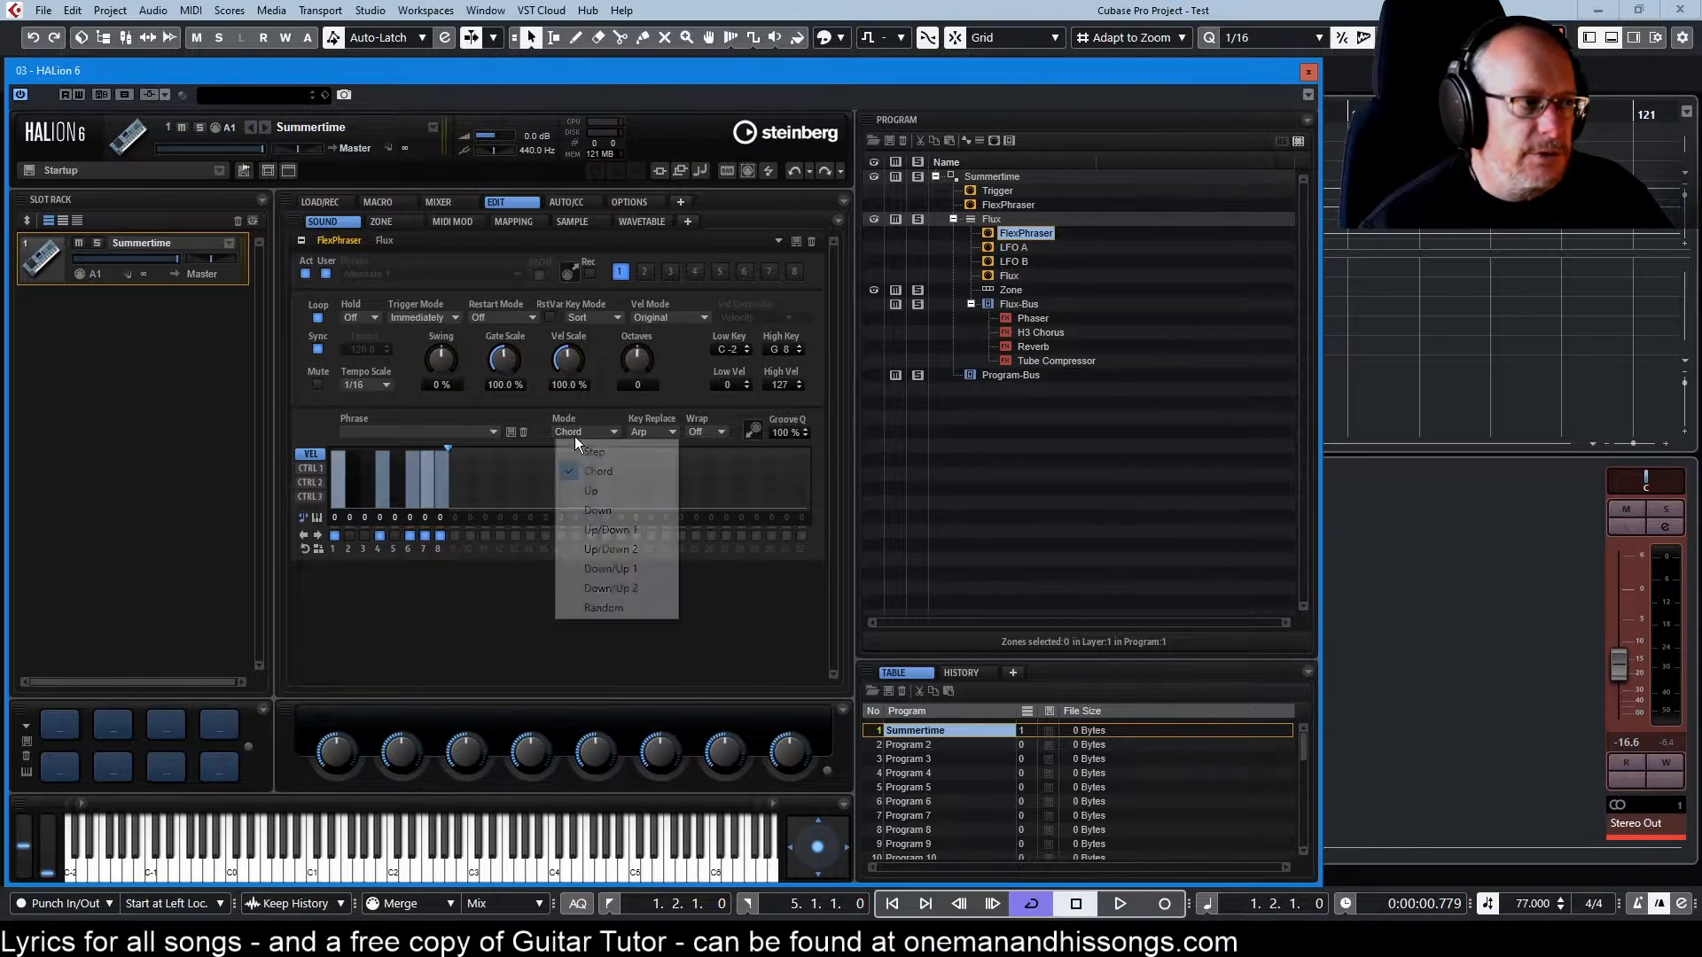
left_click(604, 549)
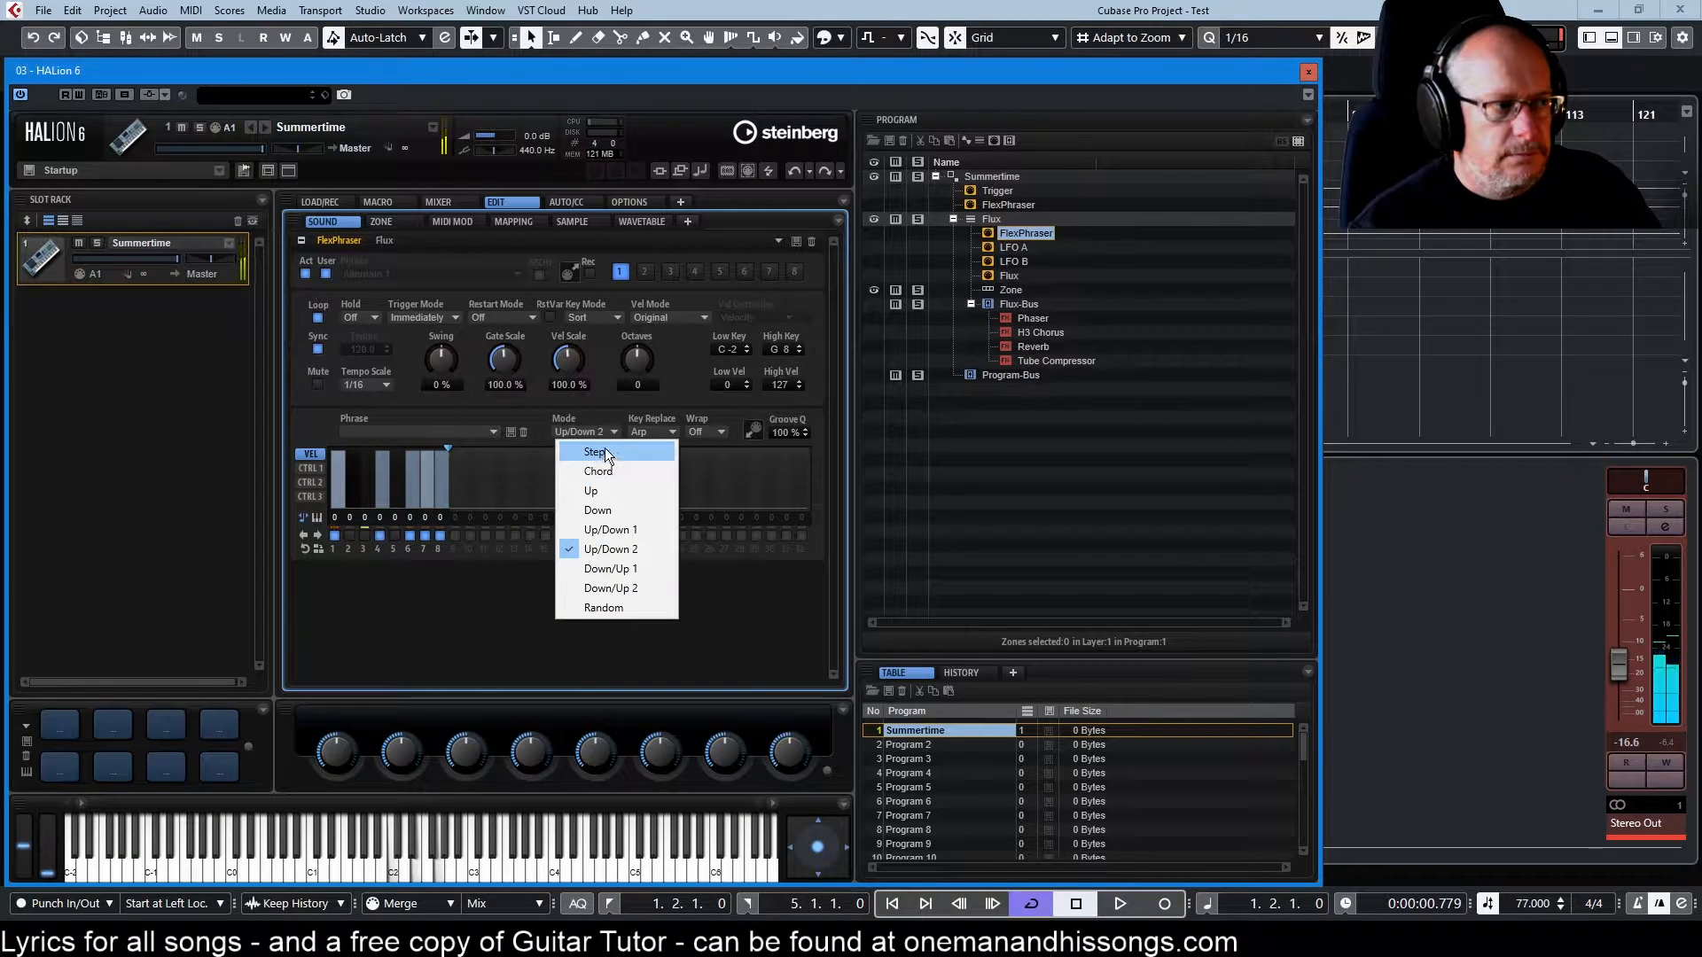
Try the Step mode for the FlexPhraser's user phrase and set the mode to Chord
left_click(594, 452)
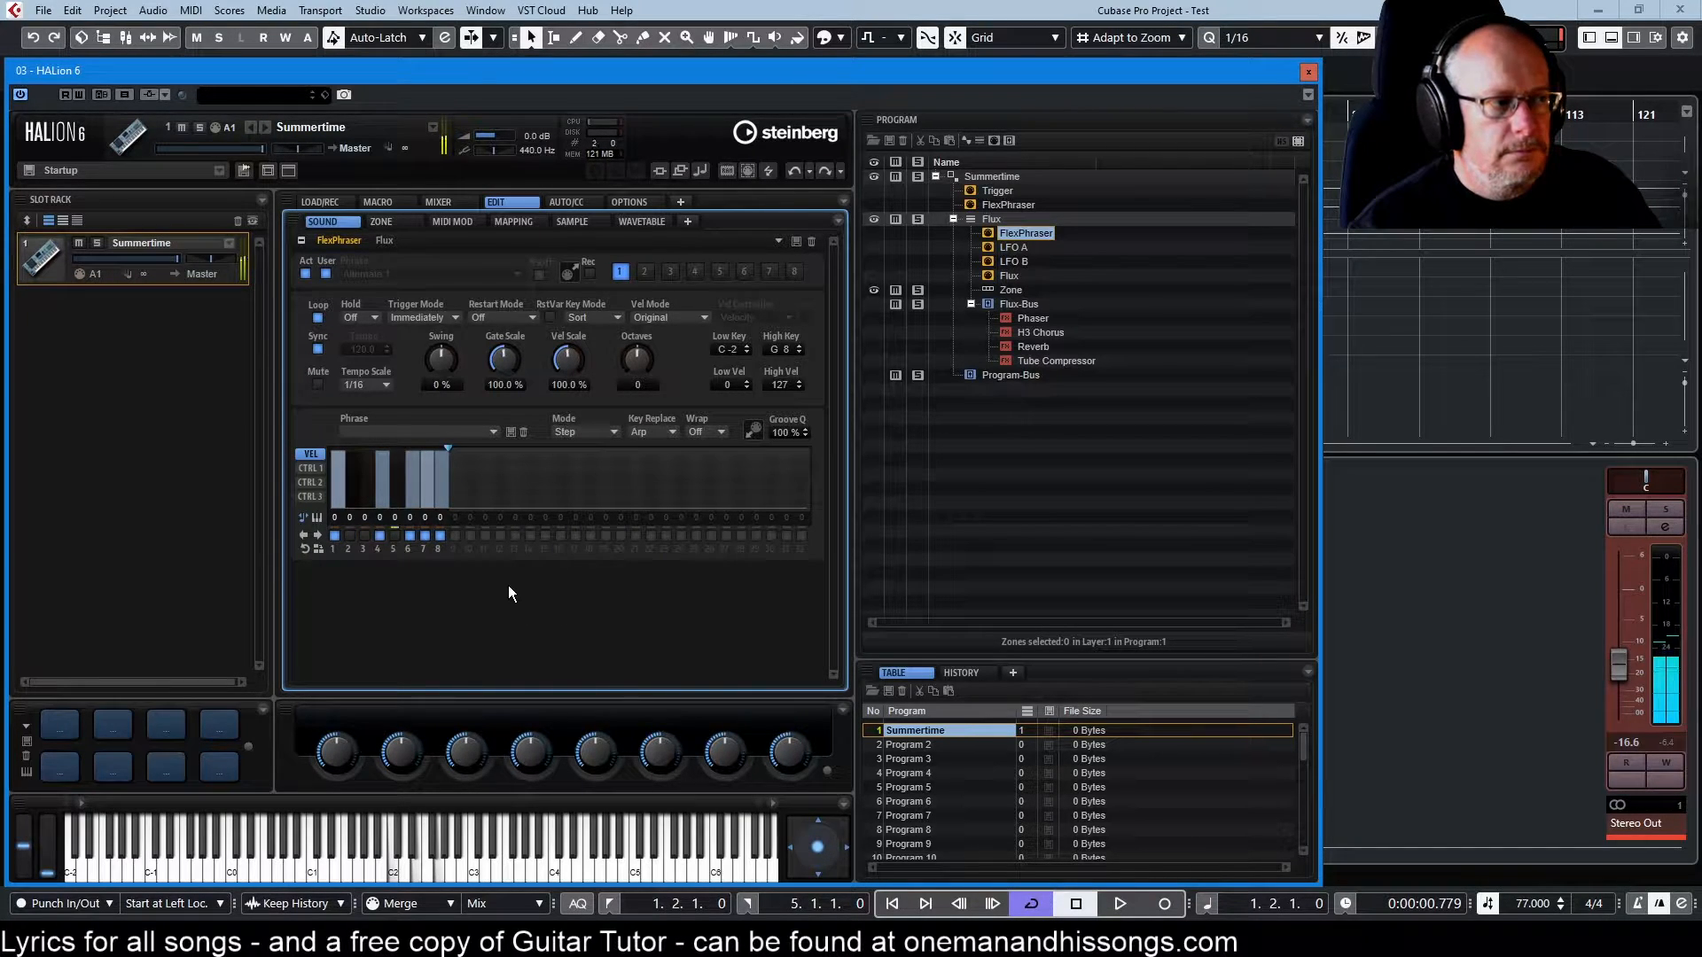
left_click(585, 432)
left_click(599, 470)
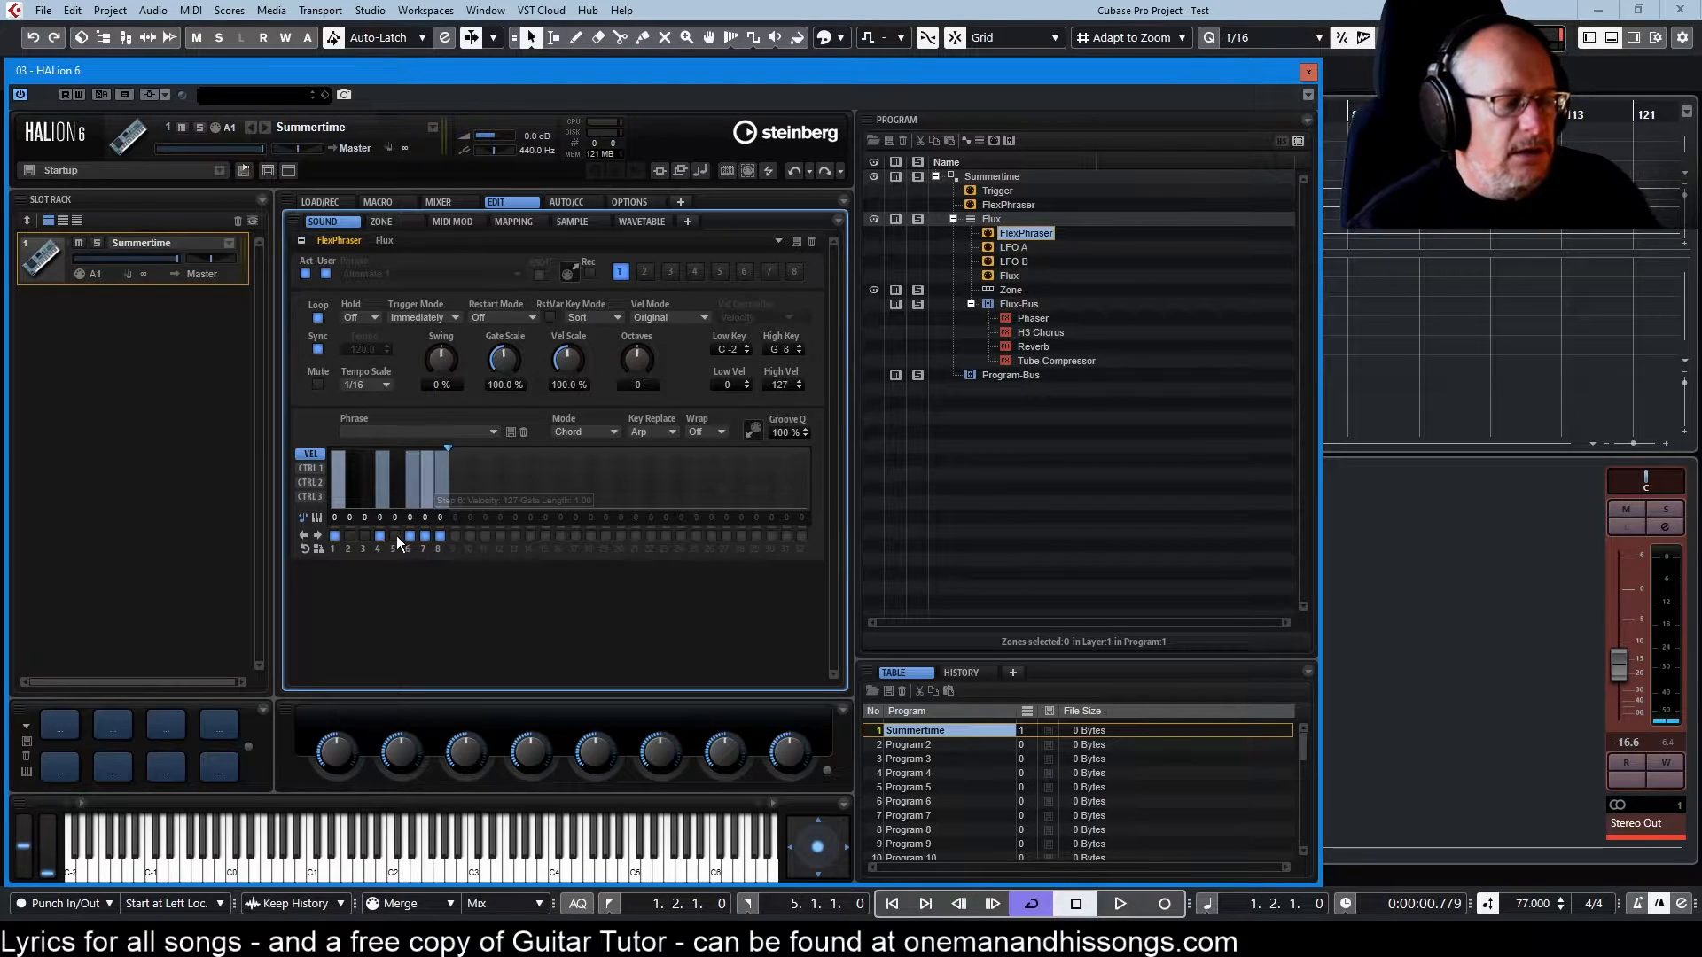
Vary the individual velocities of steps 1, 4, 6 and 7 in the FlexPhraser's user phrase
left_click(338, 483)
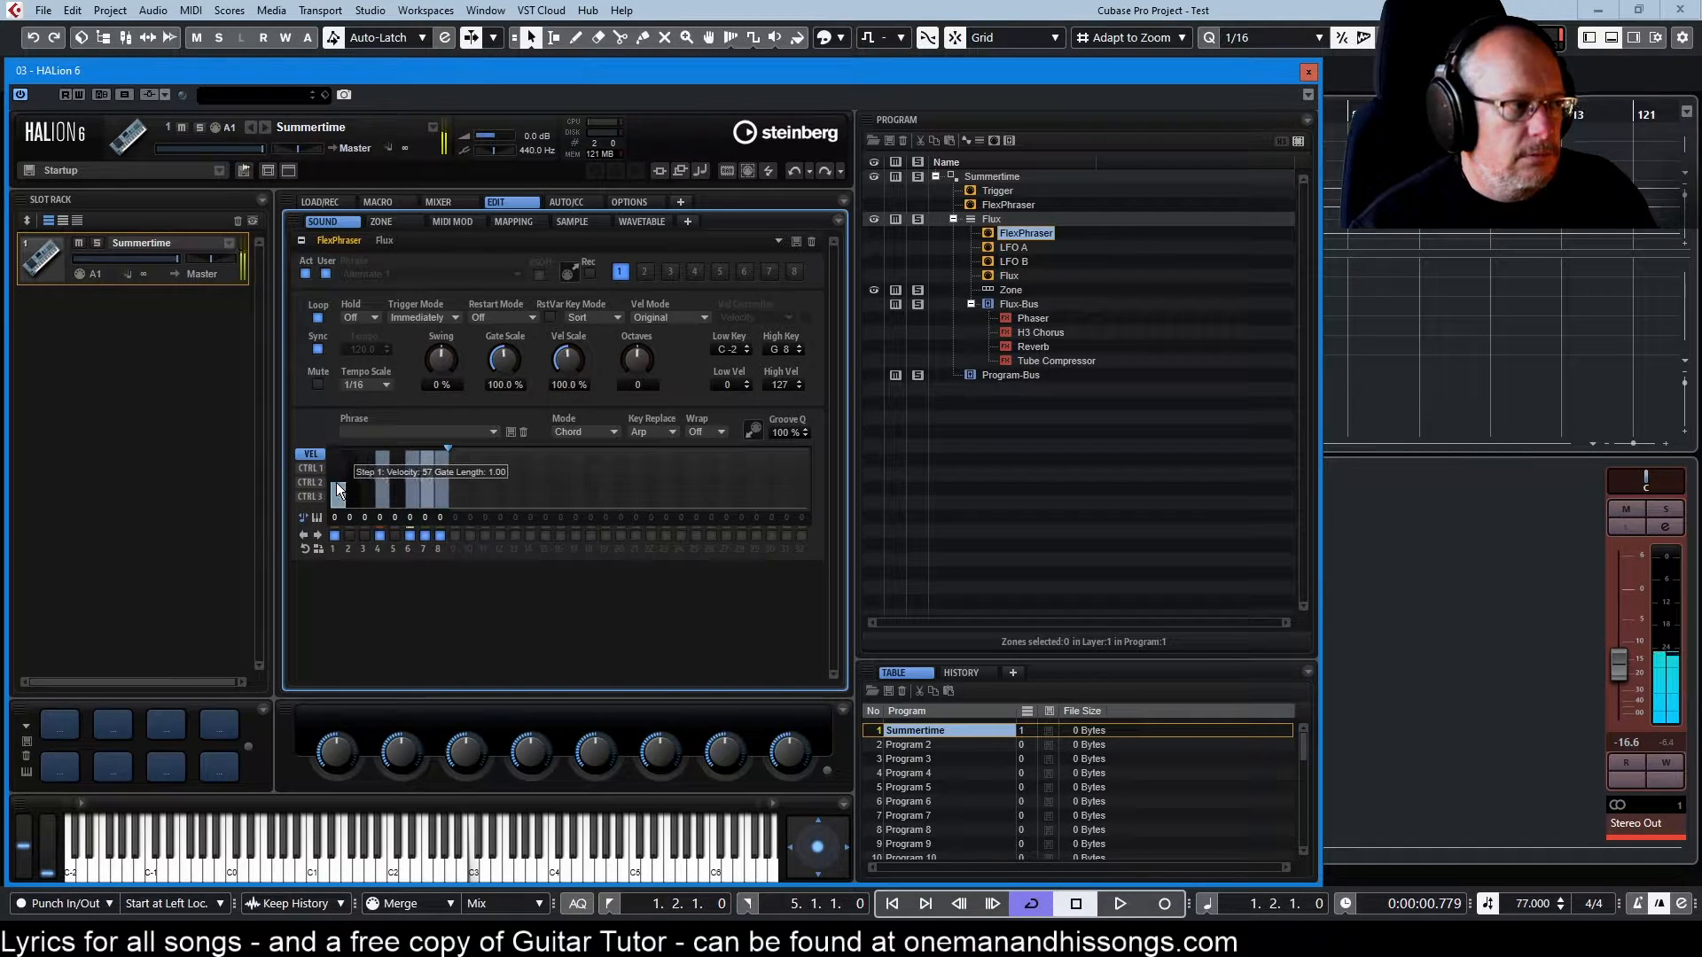
left_click(385, 461)
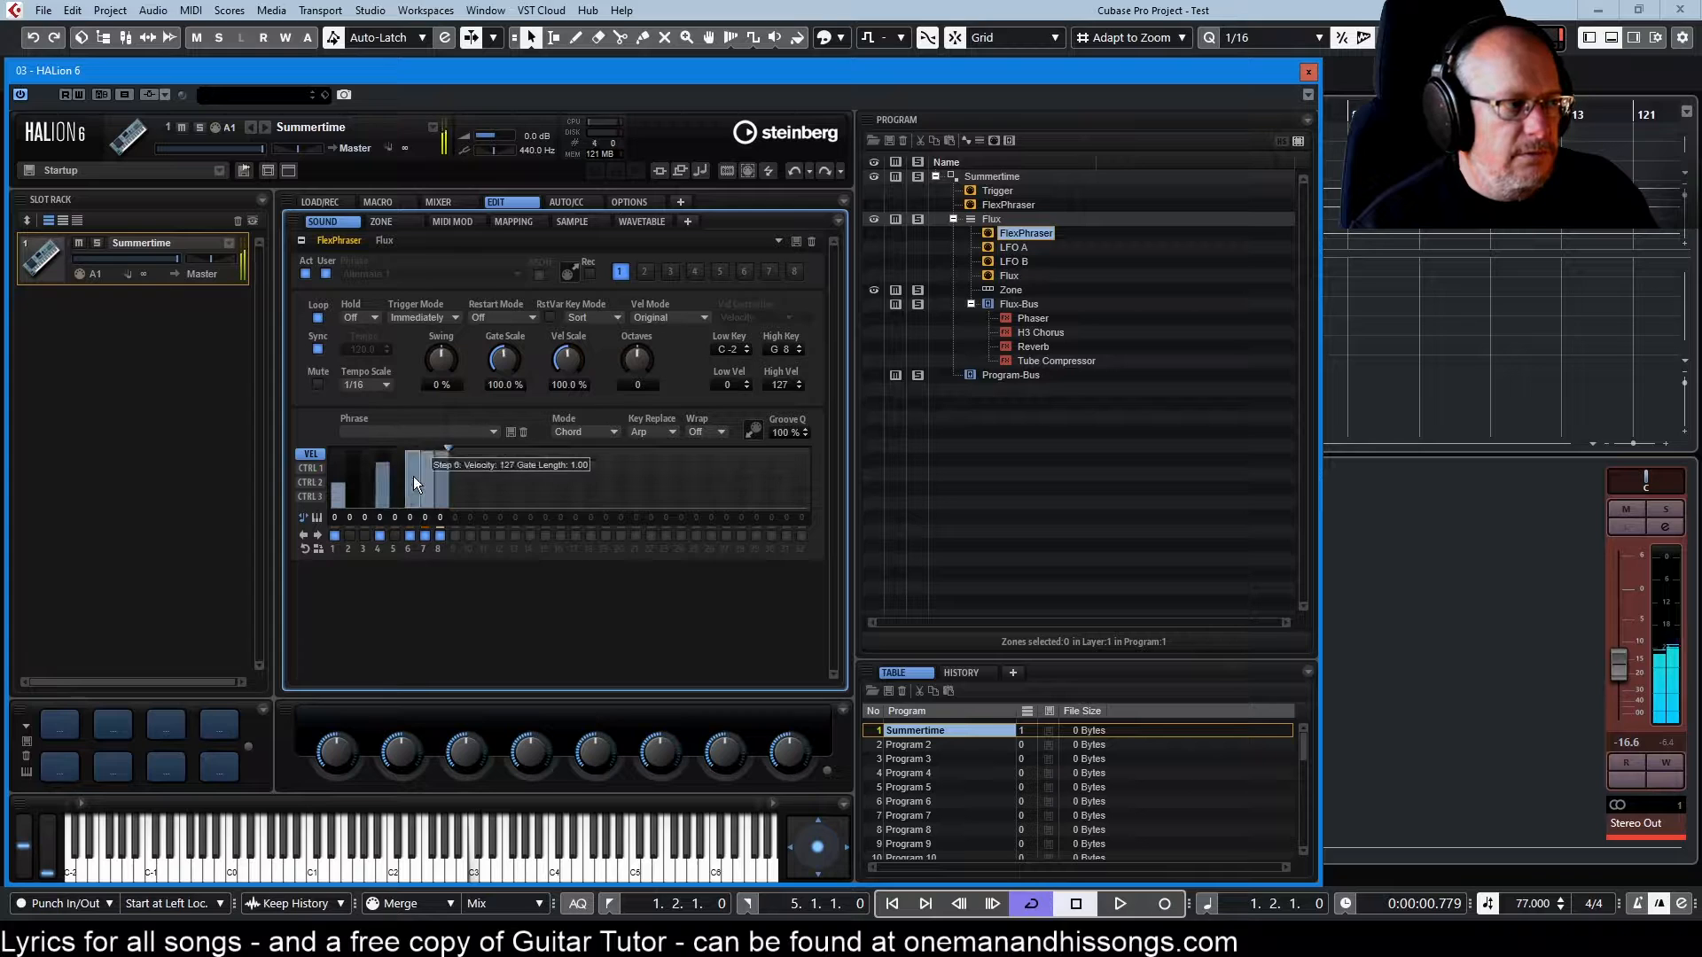
left_click(415, 491)
left_click(423, 480)
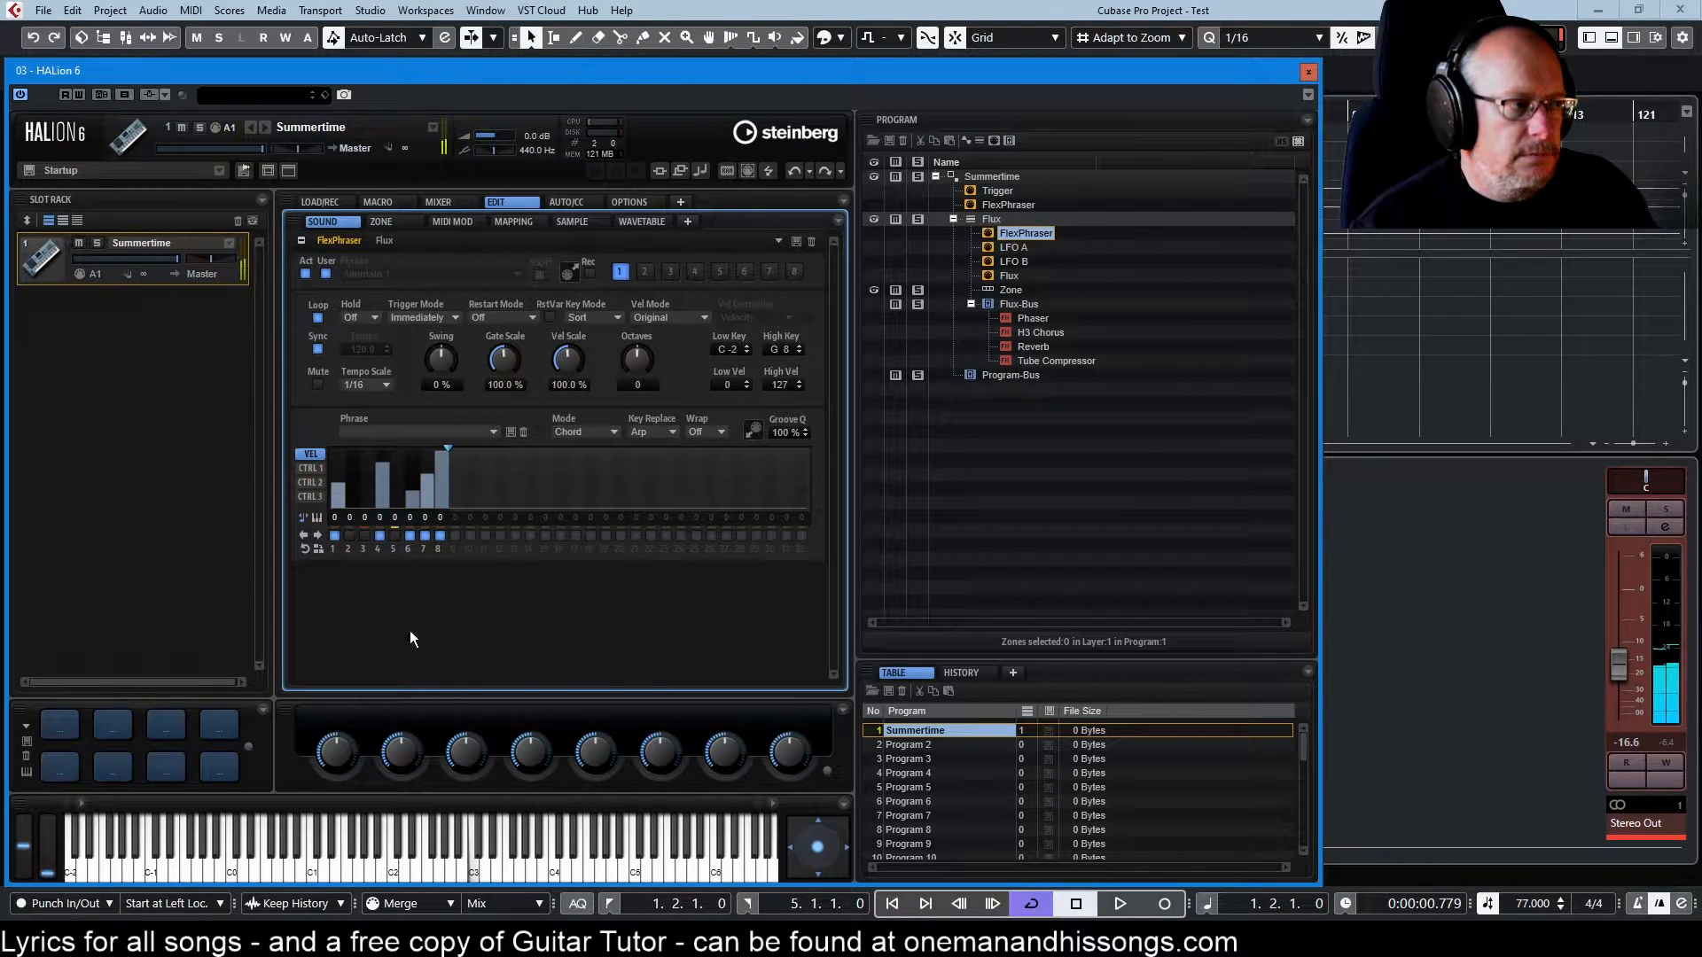
left_click(339, 471)
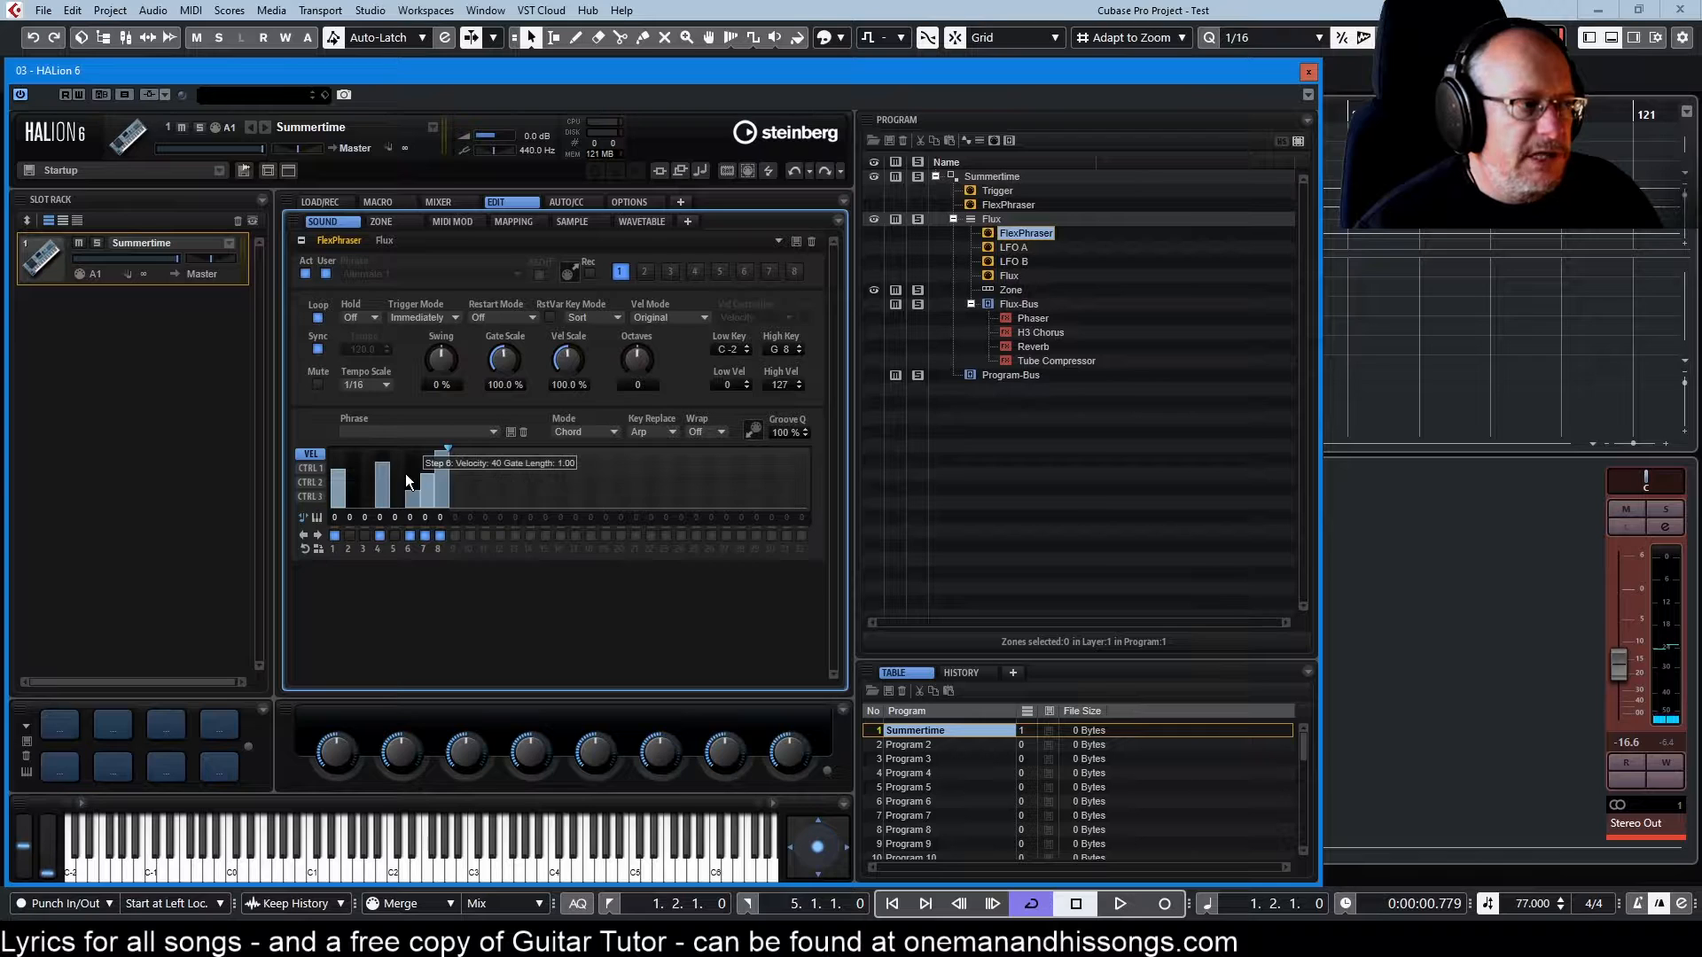
Offset the velocities of all the phrase steps together and reshape those of steps 6 to 8
left_click(443, 470)
left_click(444, 457)
left_click(446, 468)
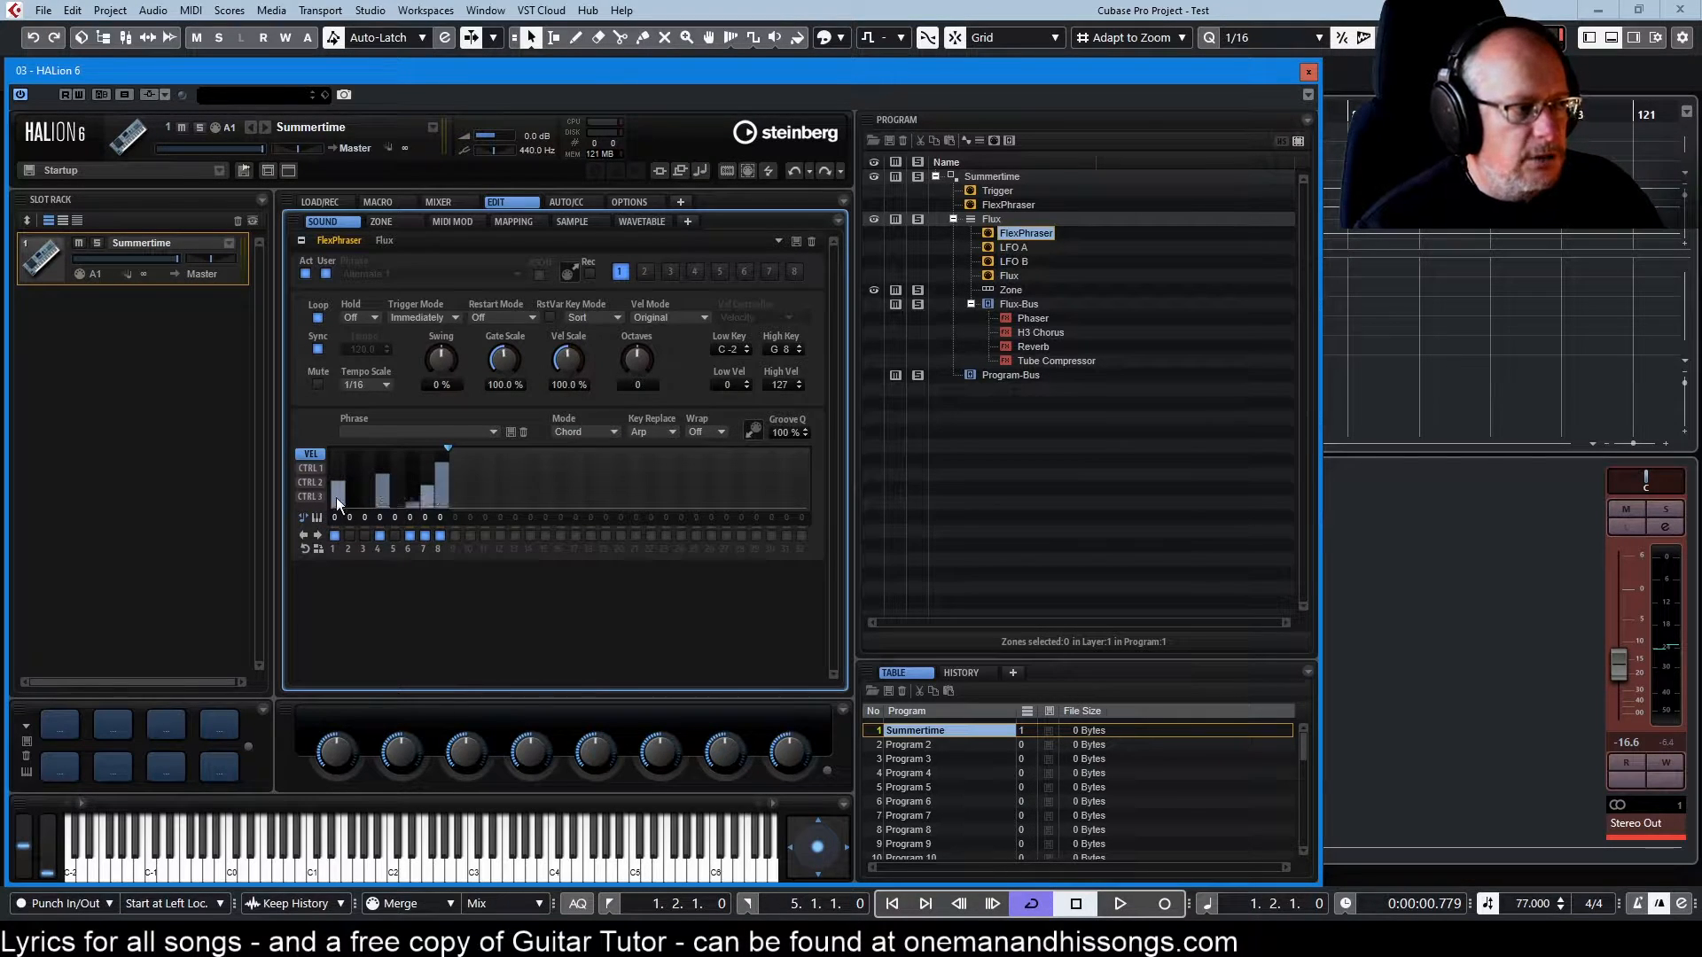
mouse_move(338, 492)
left_mouse_down()
mouse_move(454, 495)
mouse_move(450, 464)
mouse_move(449, 484)
mouse_move(392, 493)
mouse_move(437, 488)
mouse_move(385, 477)
mouse_move(422, 450)
mouse_move(440, 498)
mouse_move(442, 454)
mouse_move(450, 479)
mouse_move(413, 461)
mouse_move(356, 471)
mouse_move(426, 455)
mouse_move(343, 481)
mouse_move(397, 470)
left_mouse_up()
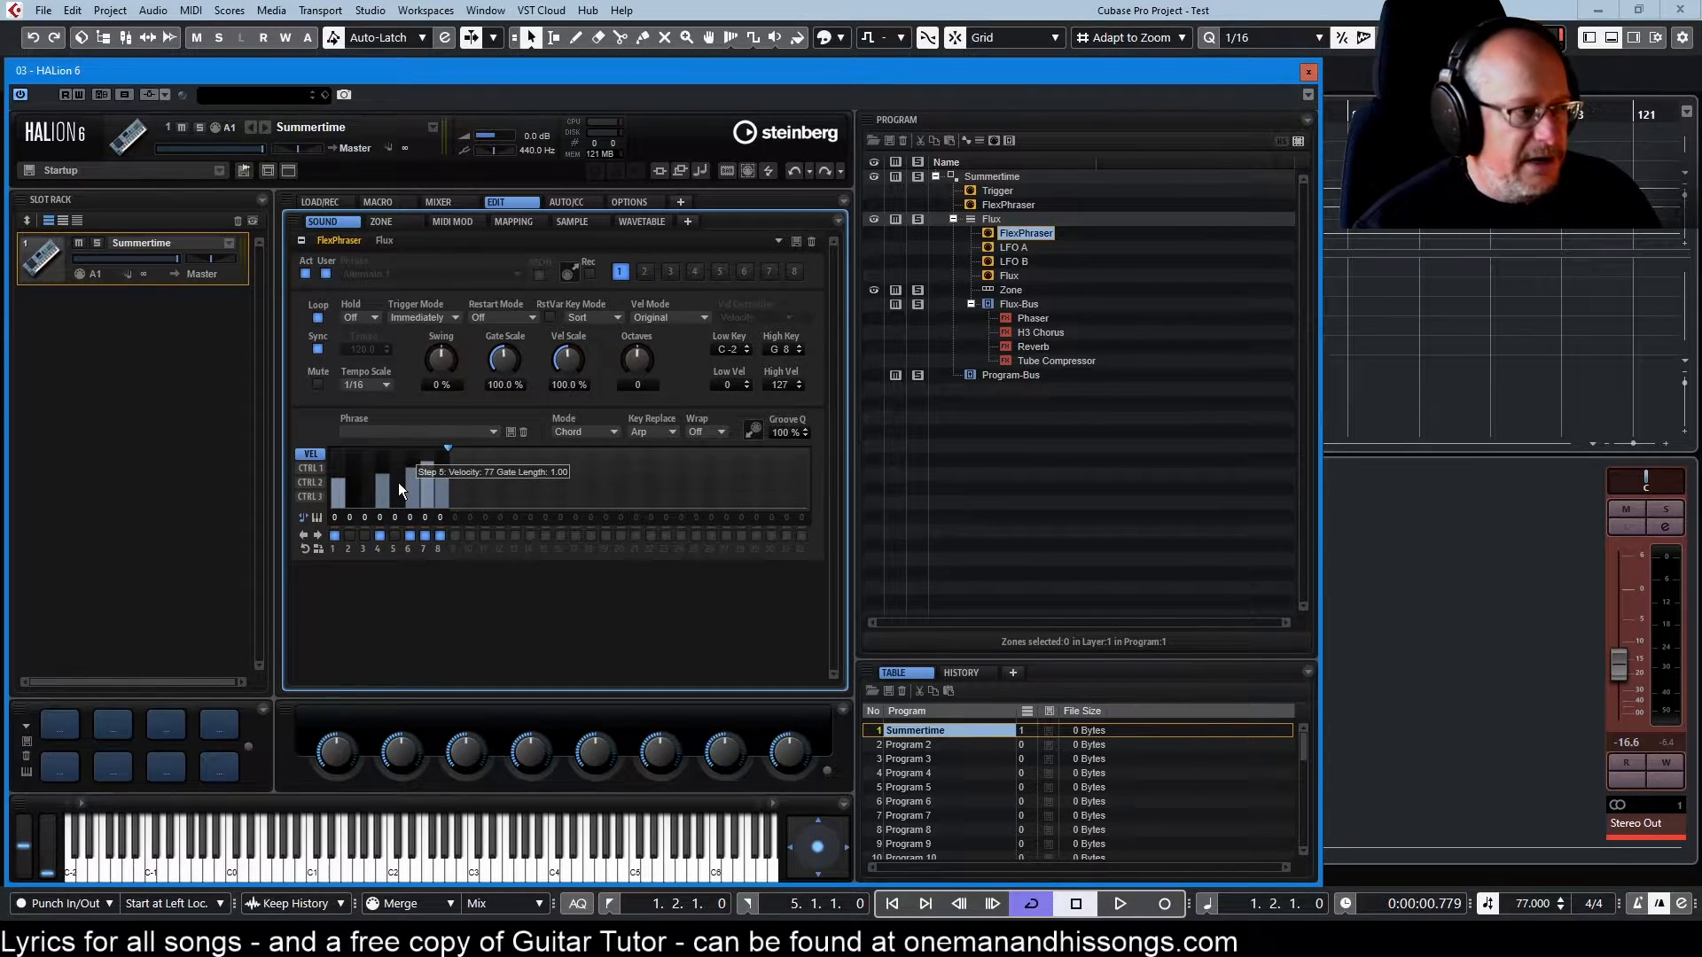
left_click(413, 488, "ctrl")
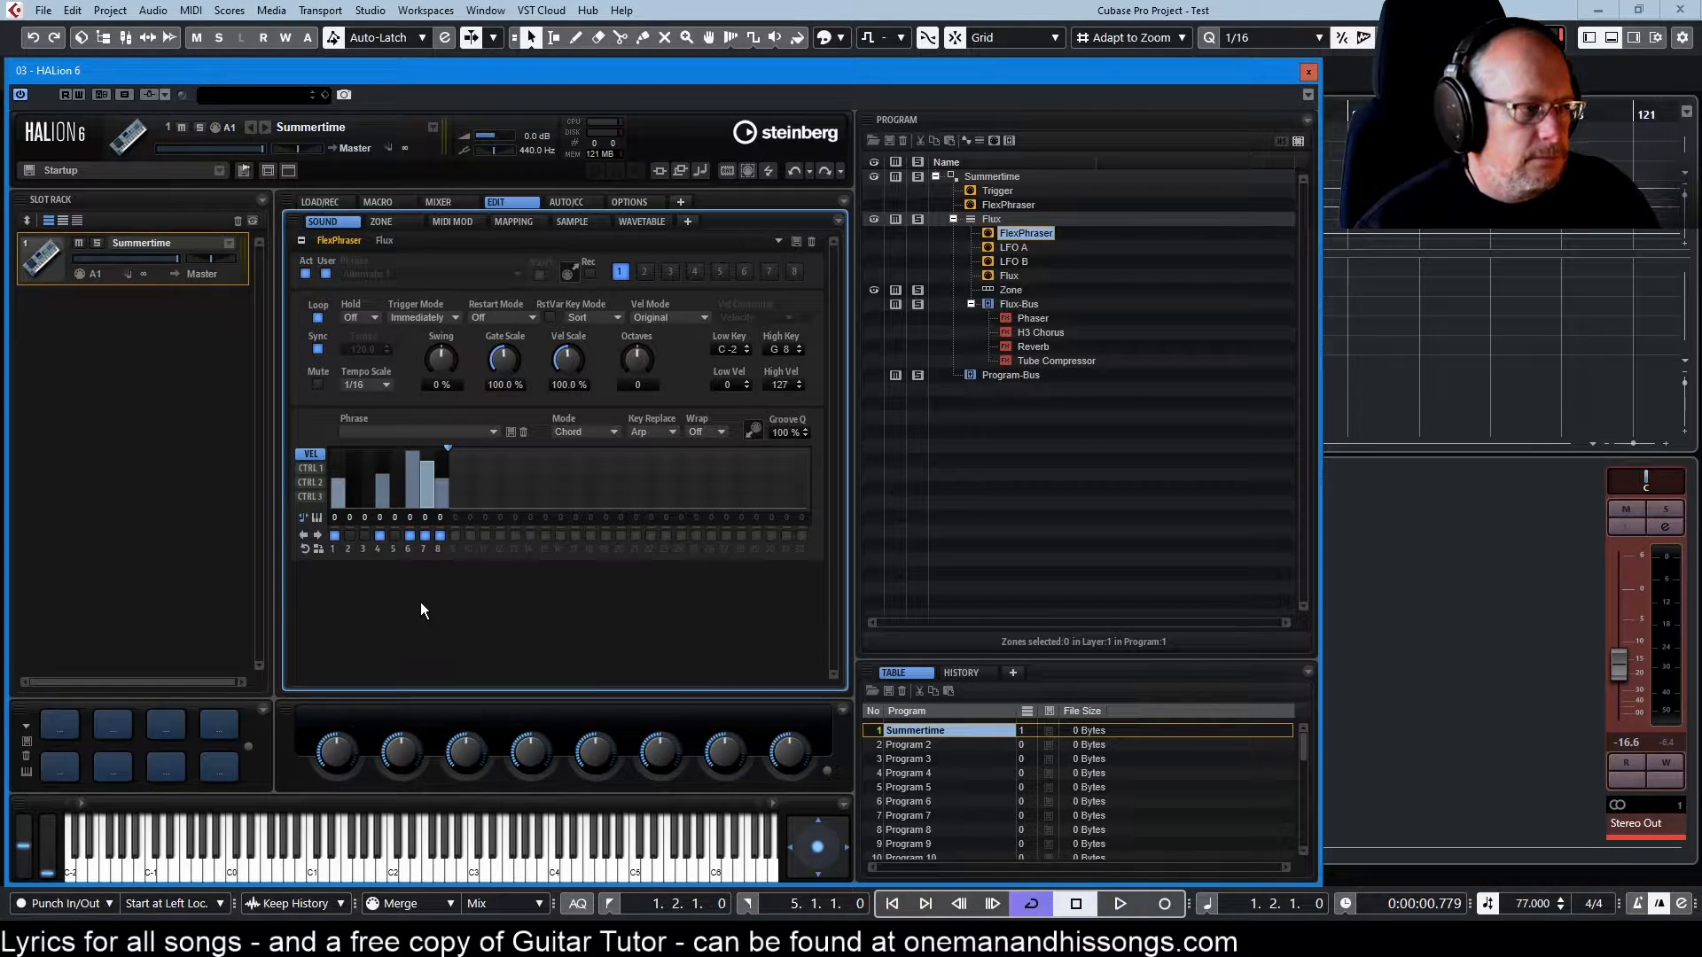
Reset all active phrase steps to velocity 127 and lengthen the gate of step 4 through step 5
left_click(423, 482, "ctrl+shift")
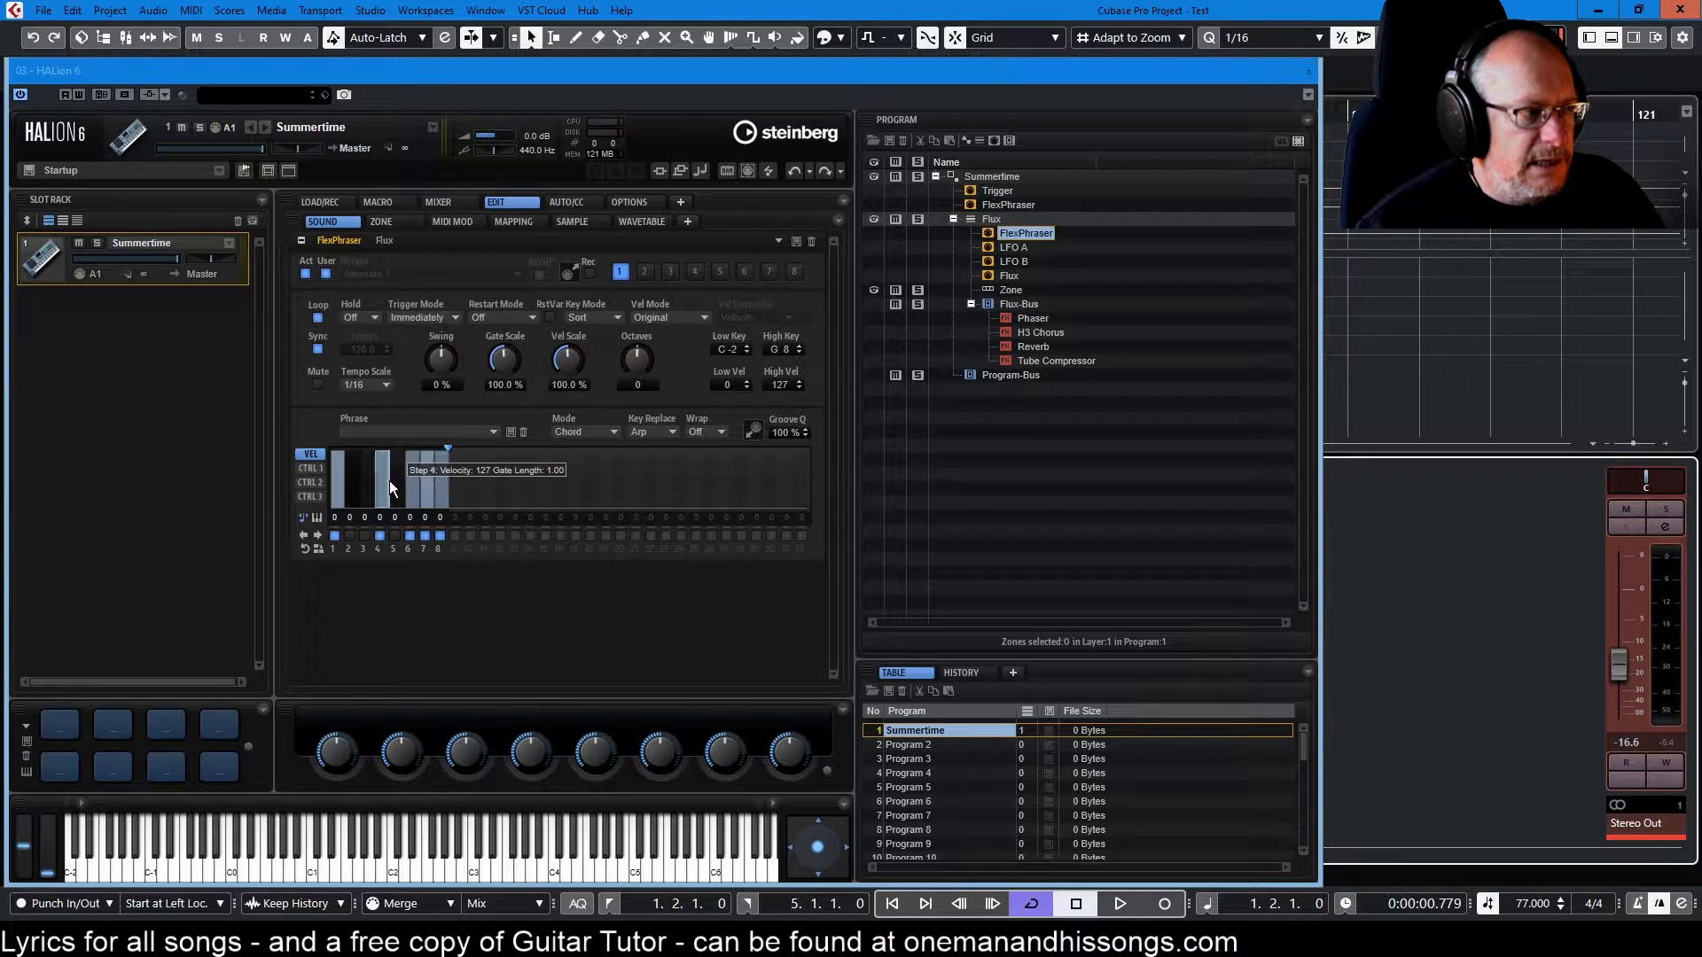
left_click_drag(390, 480, 401, 490)
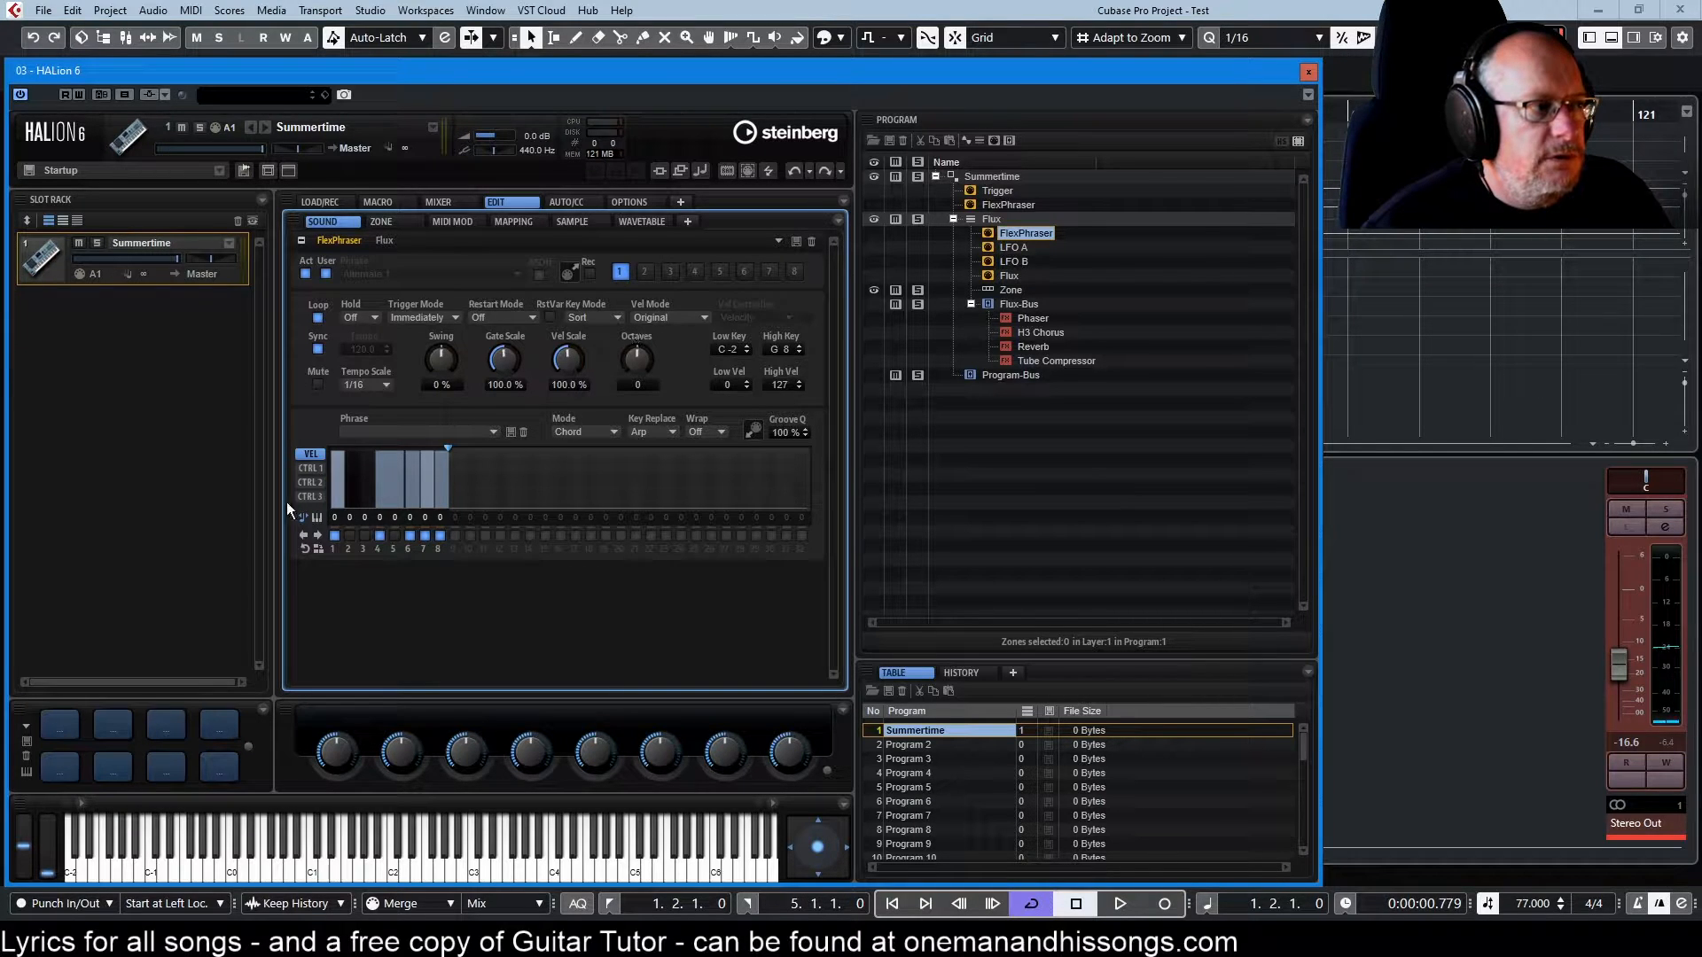
Inspect the Flux layer's LFO A, LFO B and Flux script modules
left_click(1013, 248)
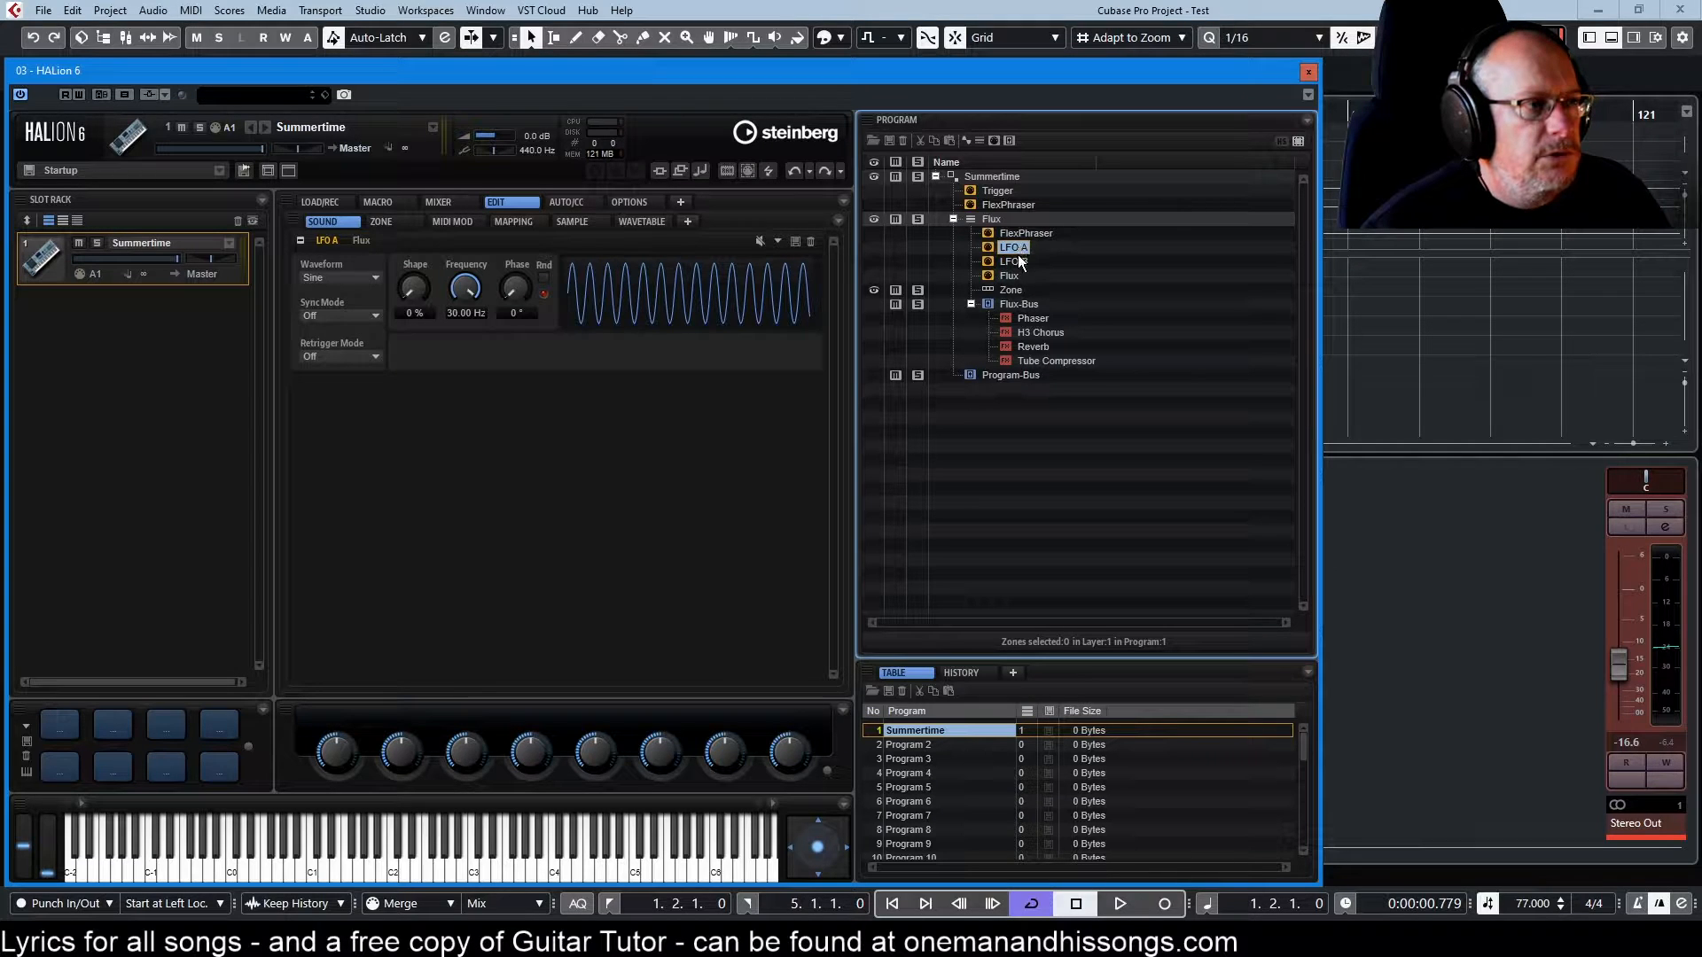
left_click(1013, 263)
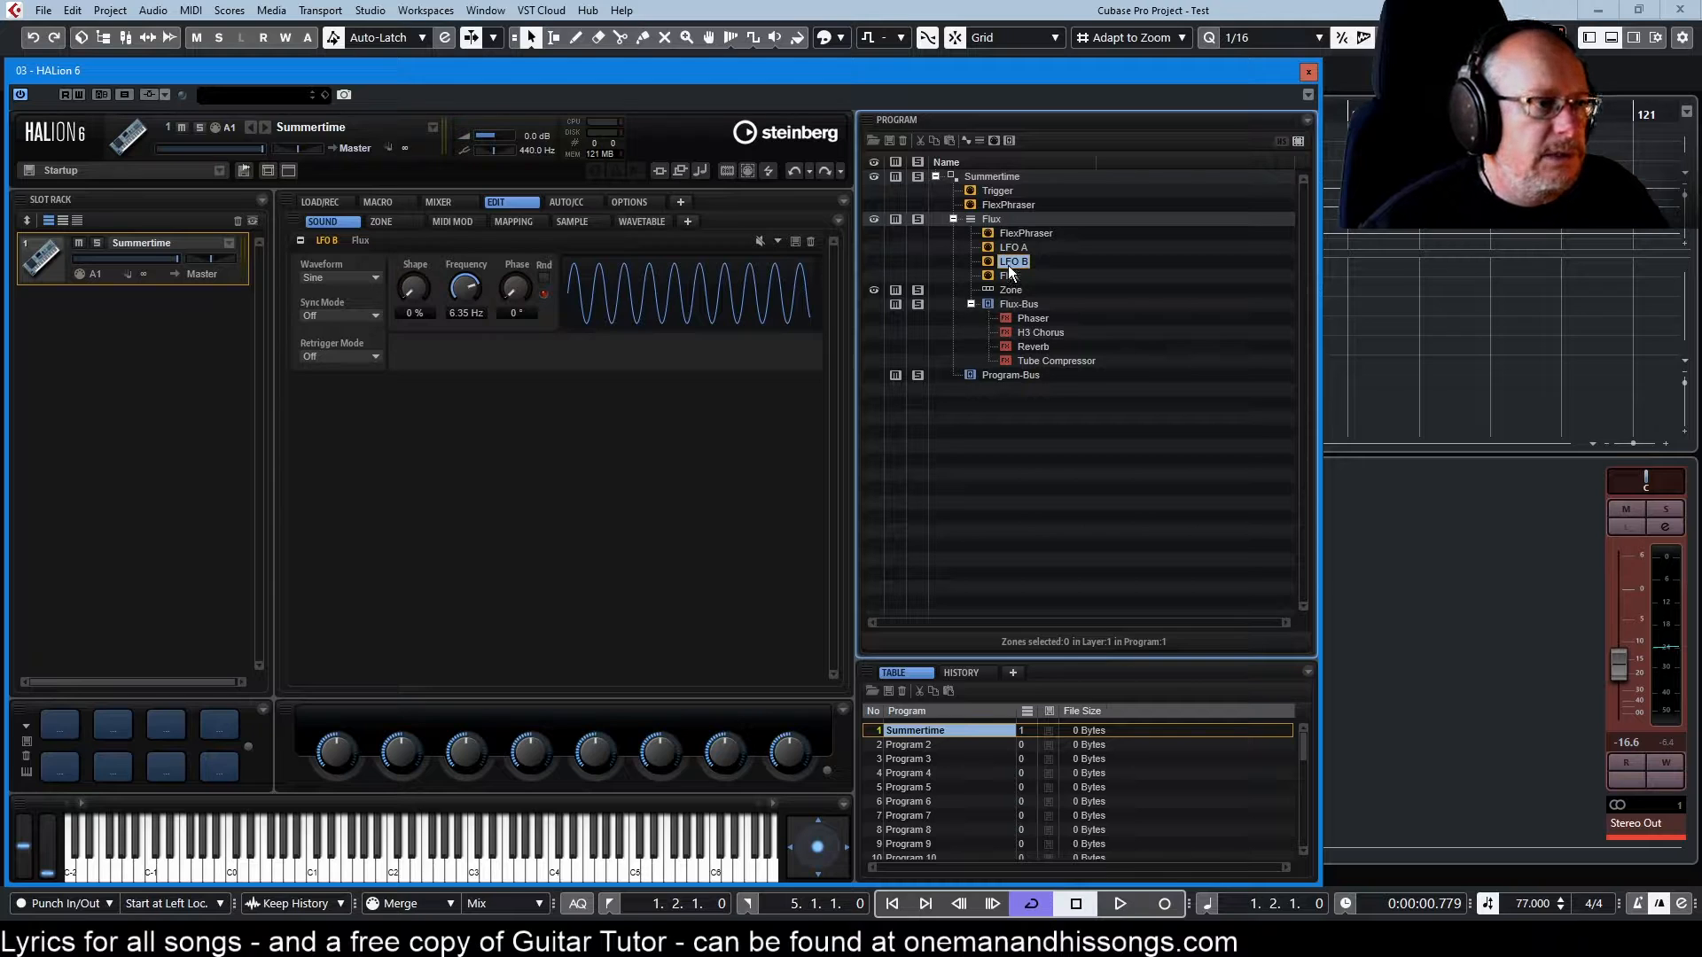
key("Down")
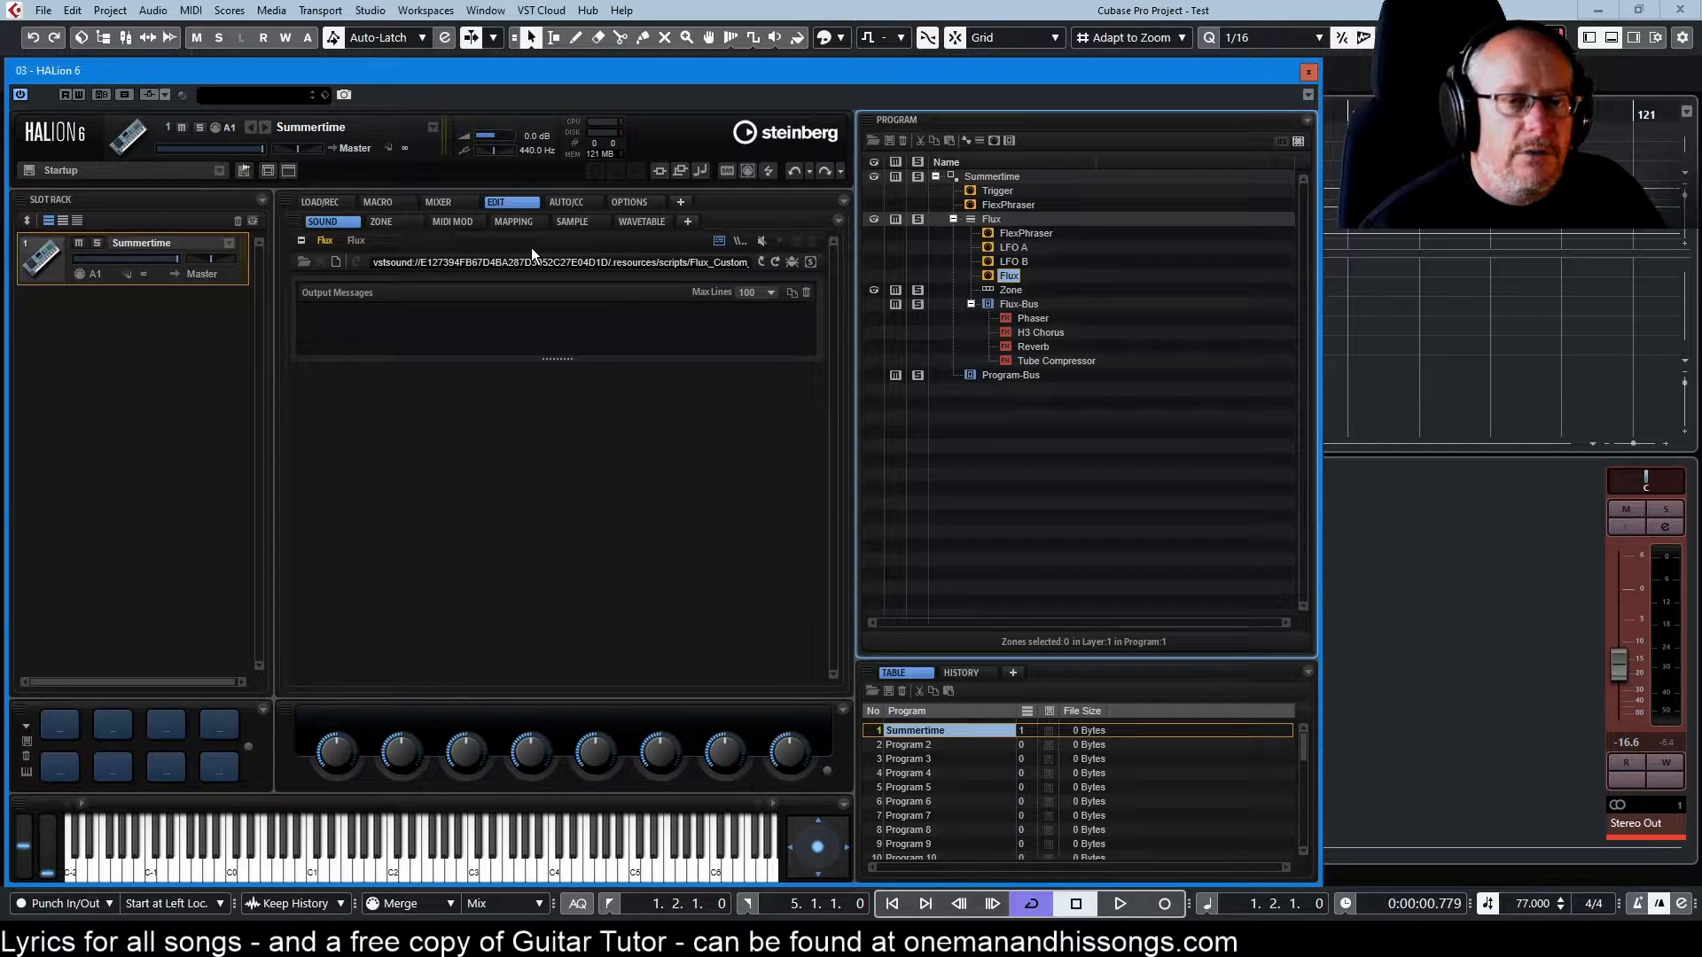
left_click(358, 263)
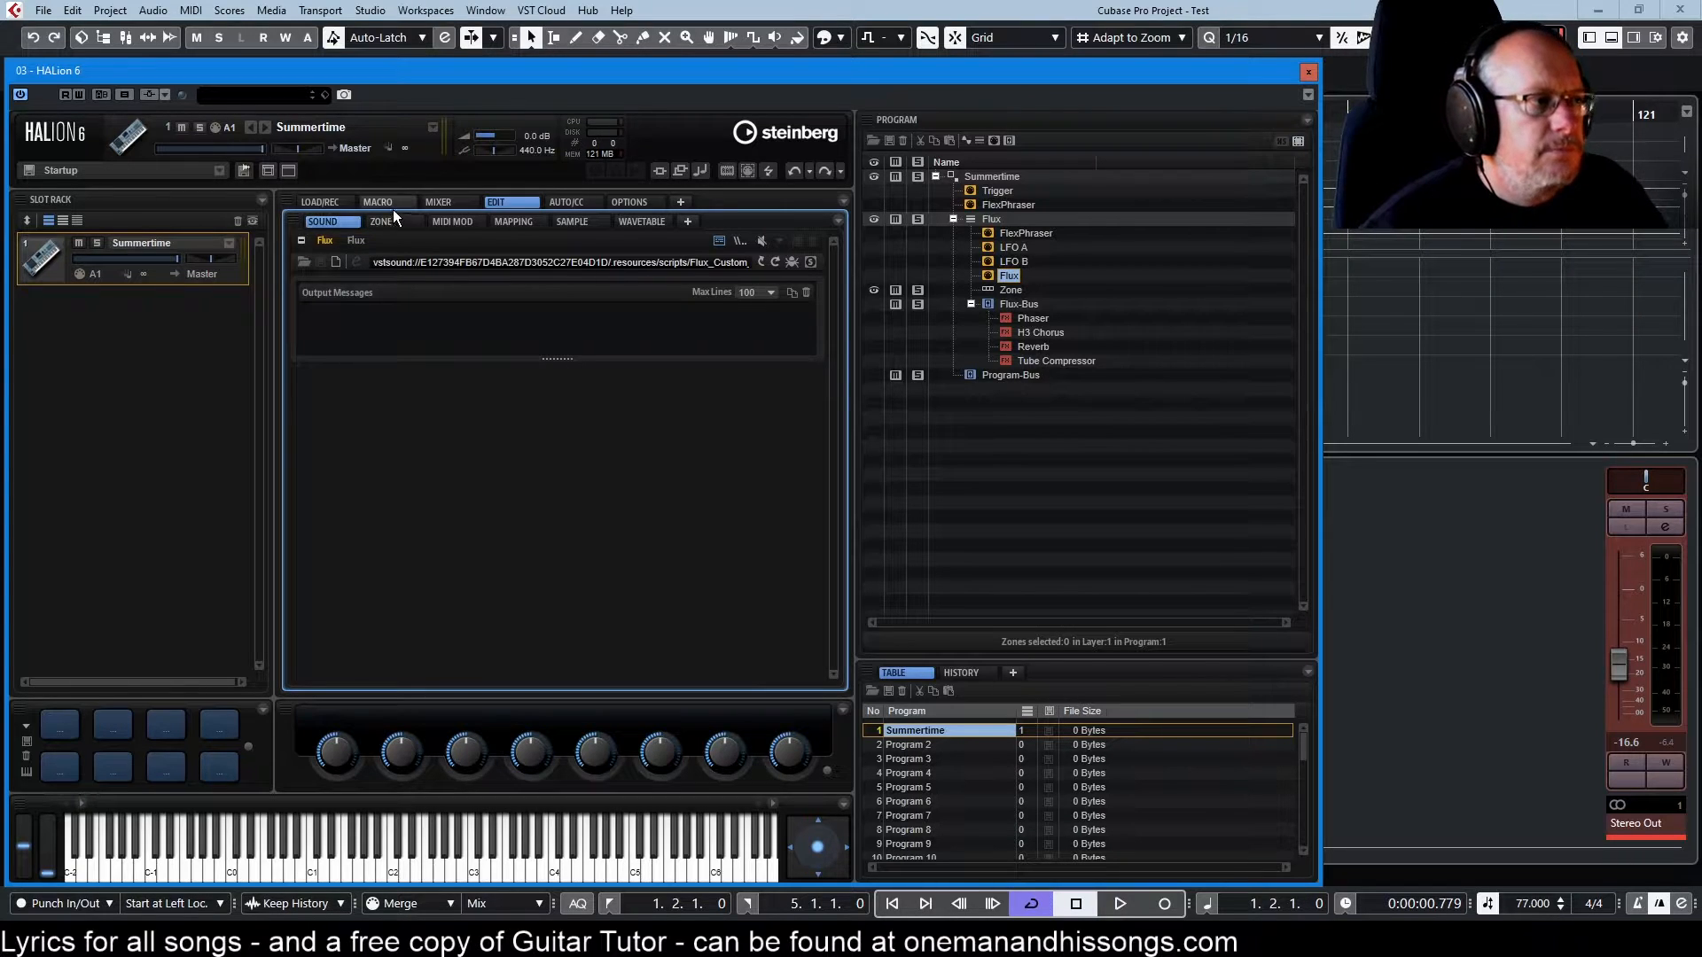
Examine the Zone's synth settings, viewing the Wavetable oscillator section and the Modulation Matrix on their own
left_click(1010, 290)
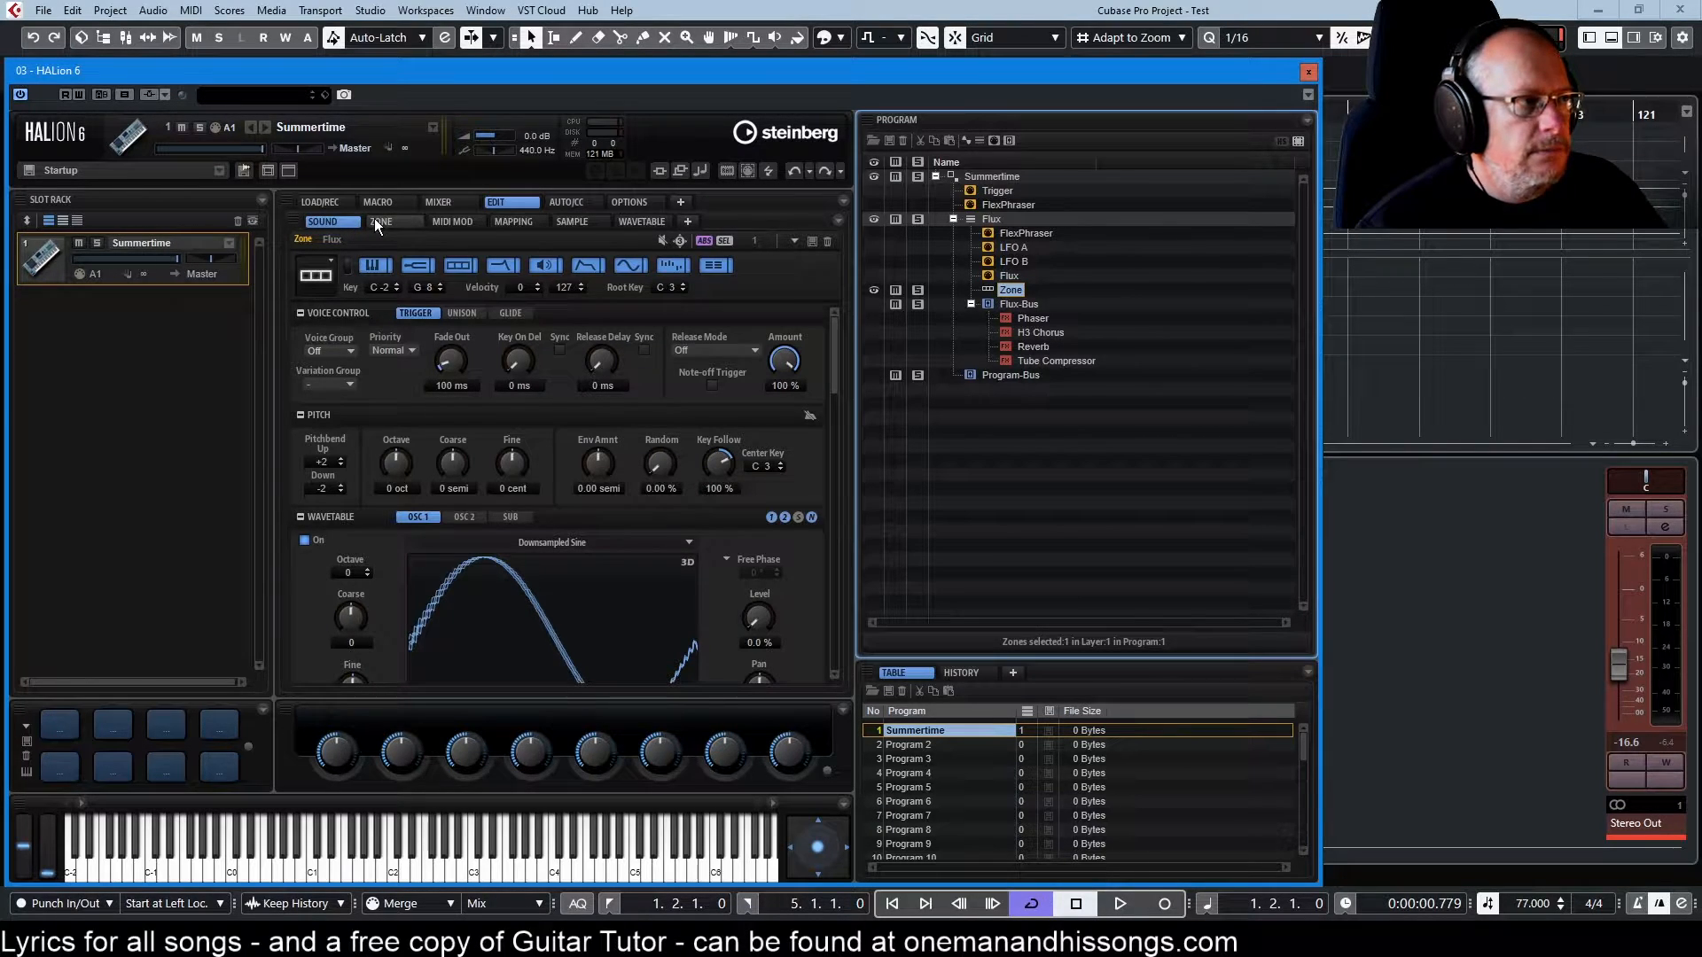
left_click(468, 268, "alt")
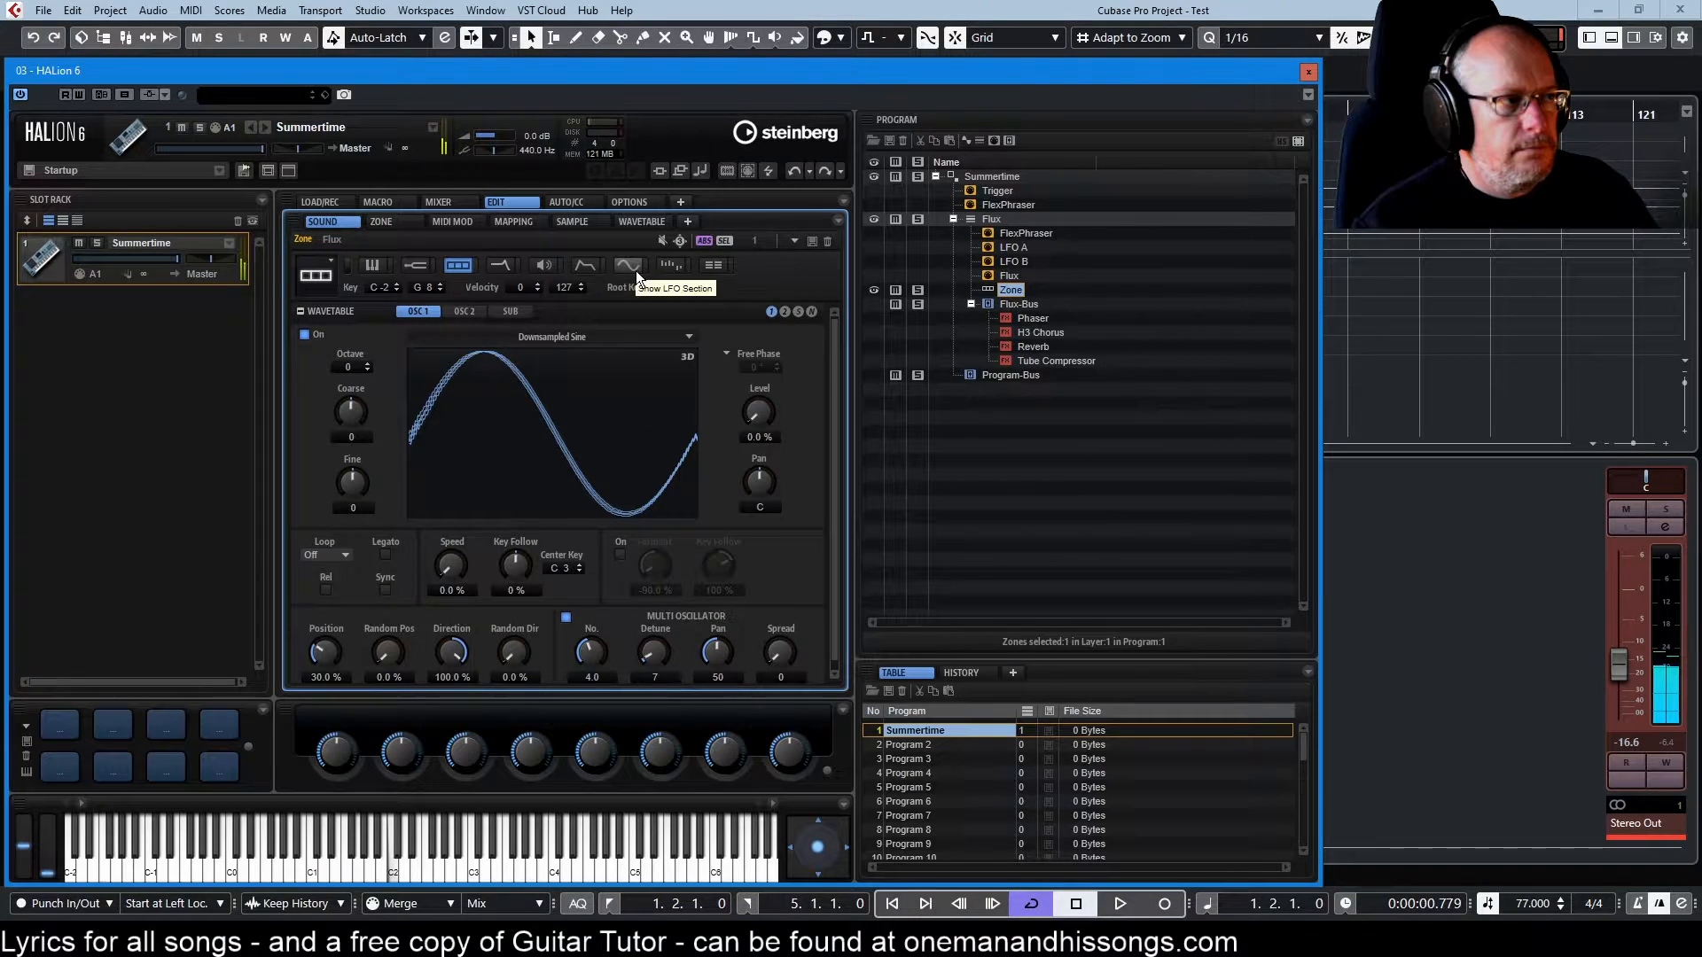
left_click(711, 264)
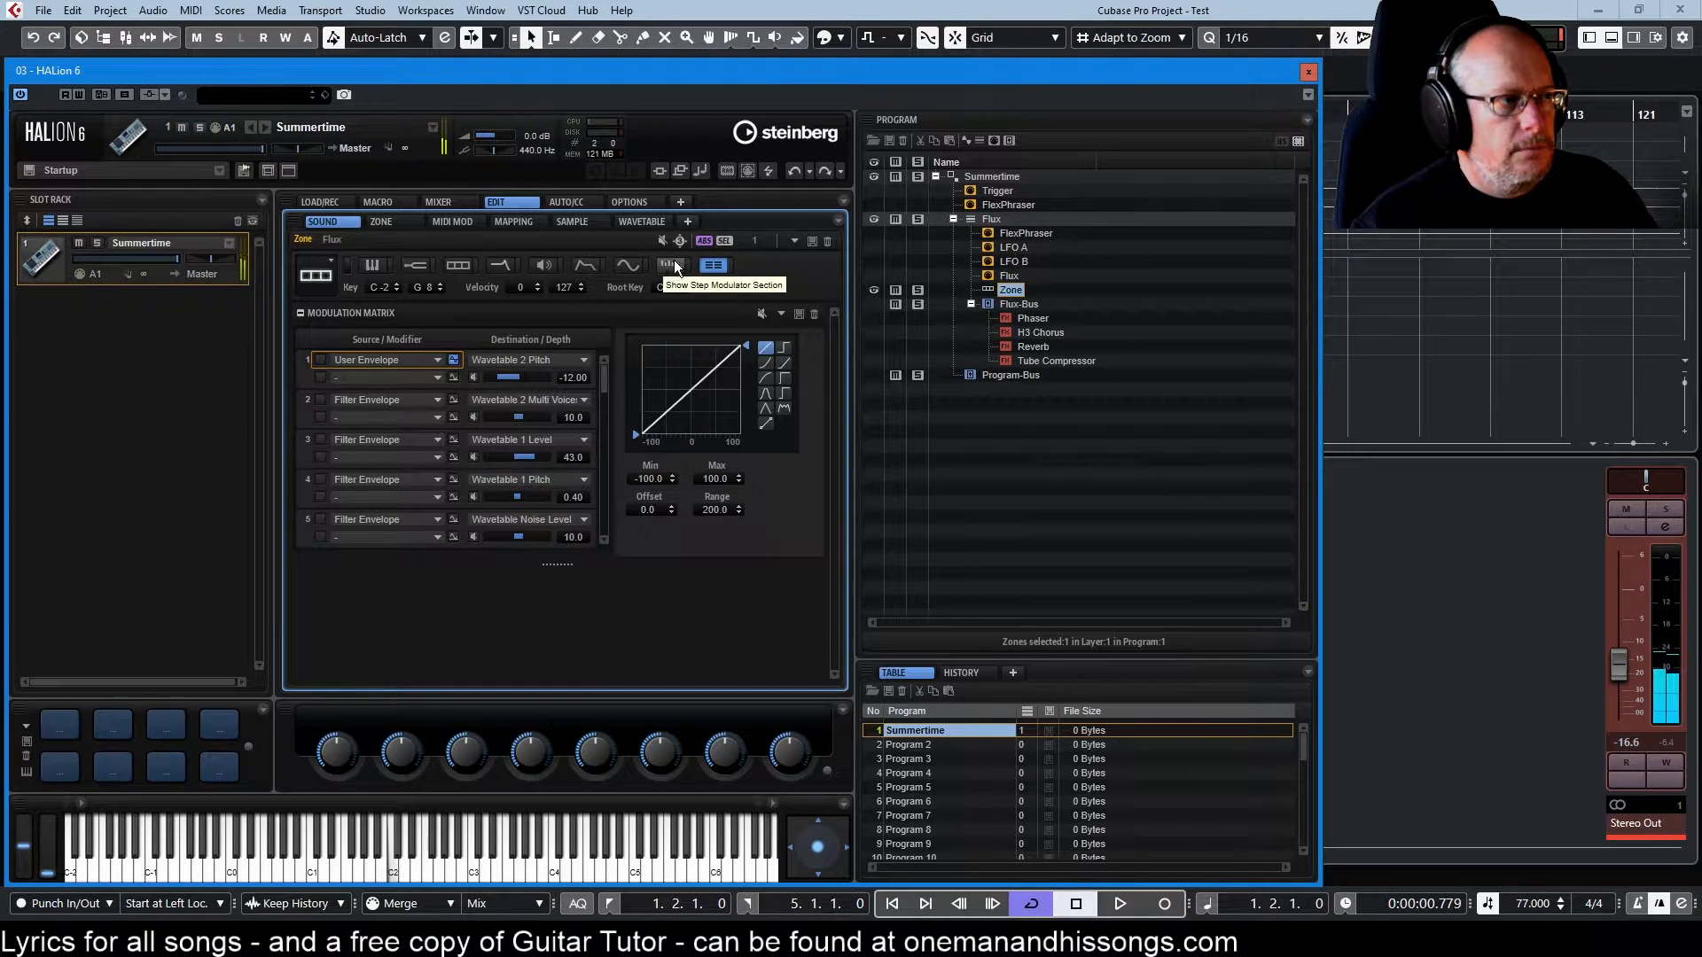
left_click(457, 264)
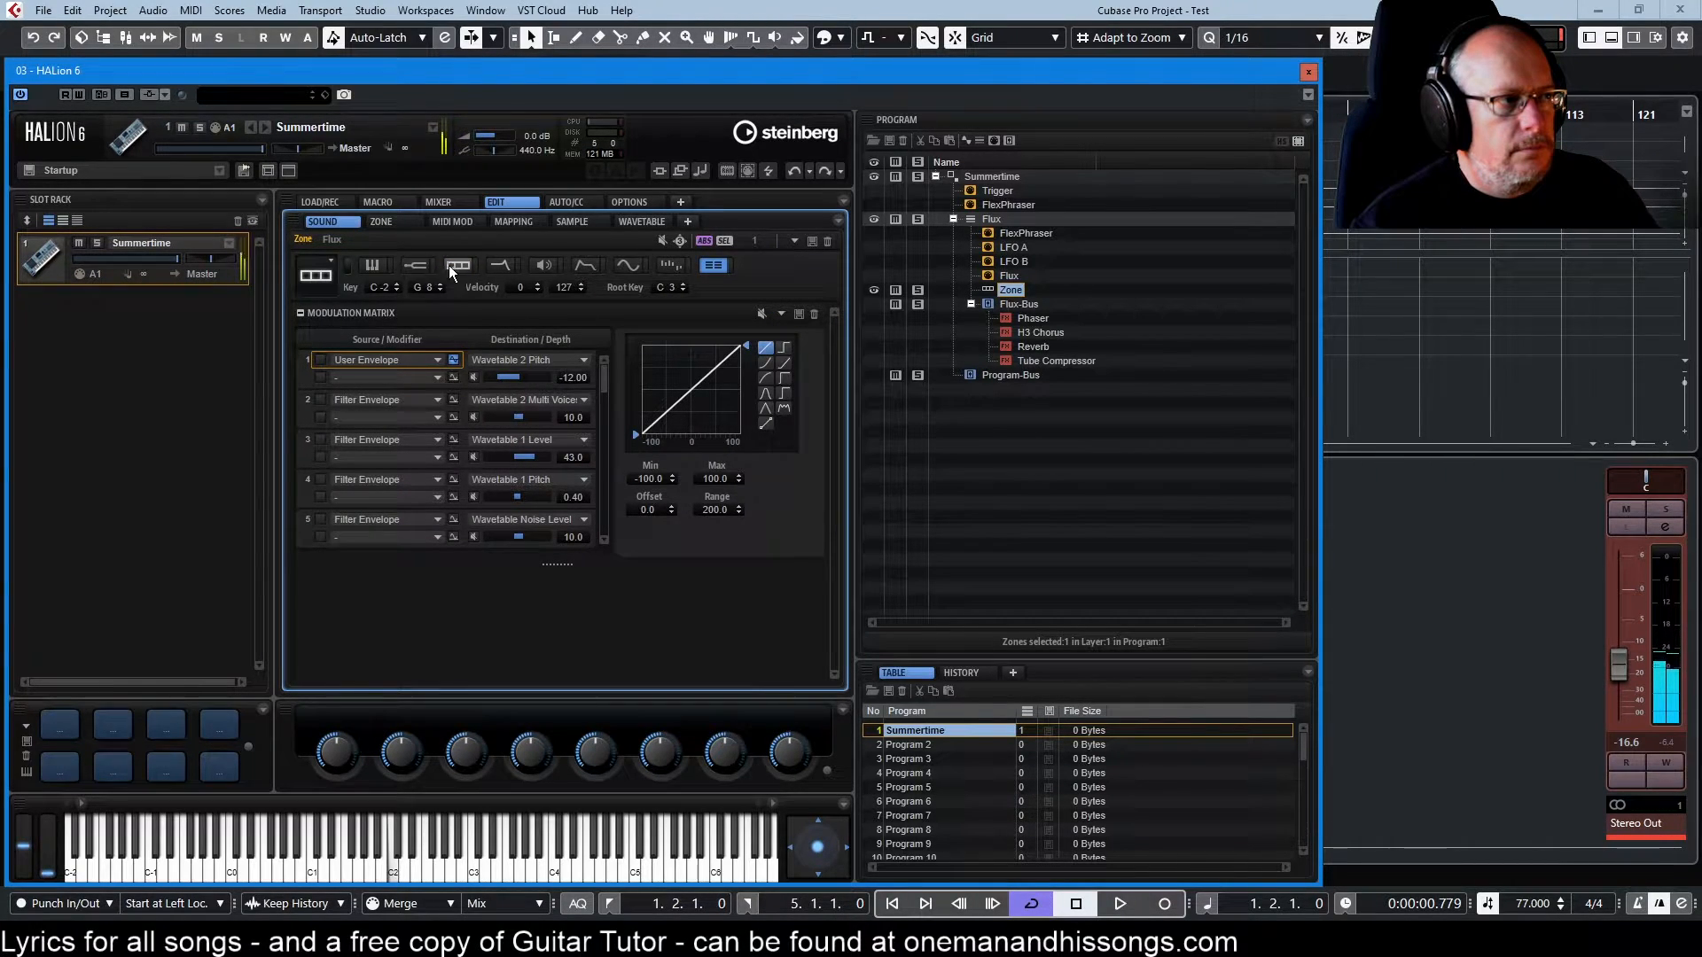
Examine the waves of the Zone's Osc 1 in the wavetable editor, fitting the whole envelope in view
left_click(637, 221)
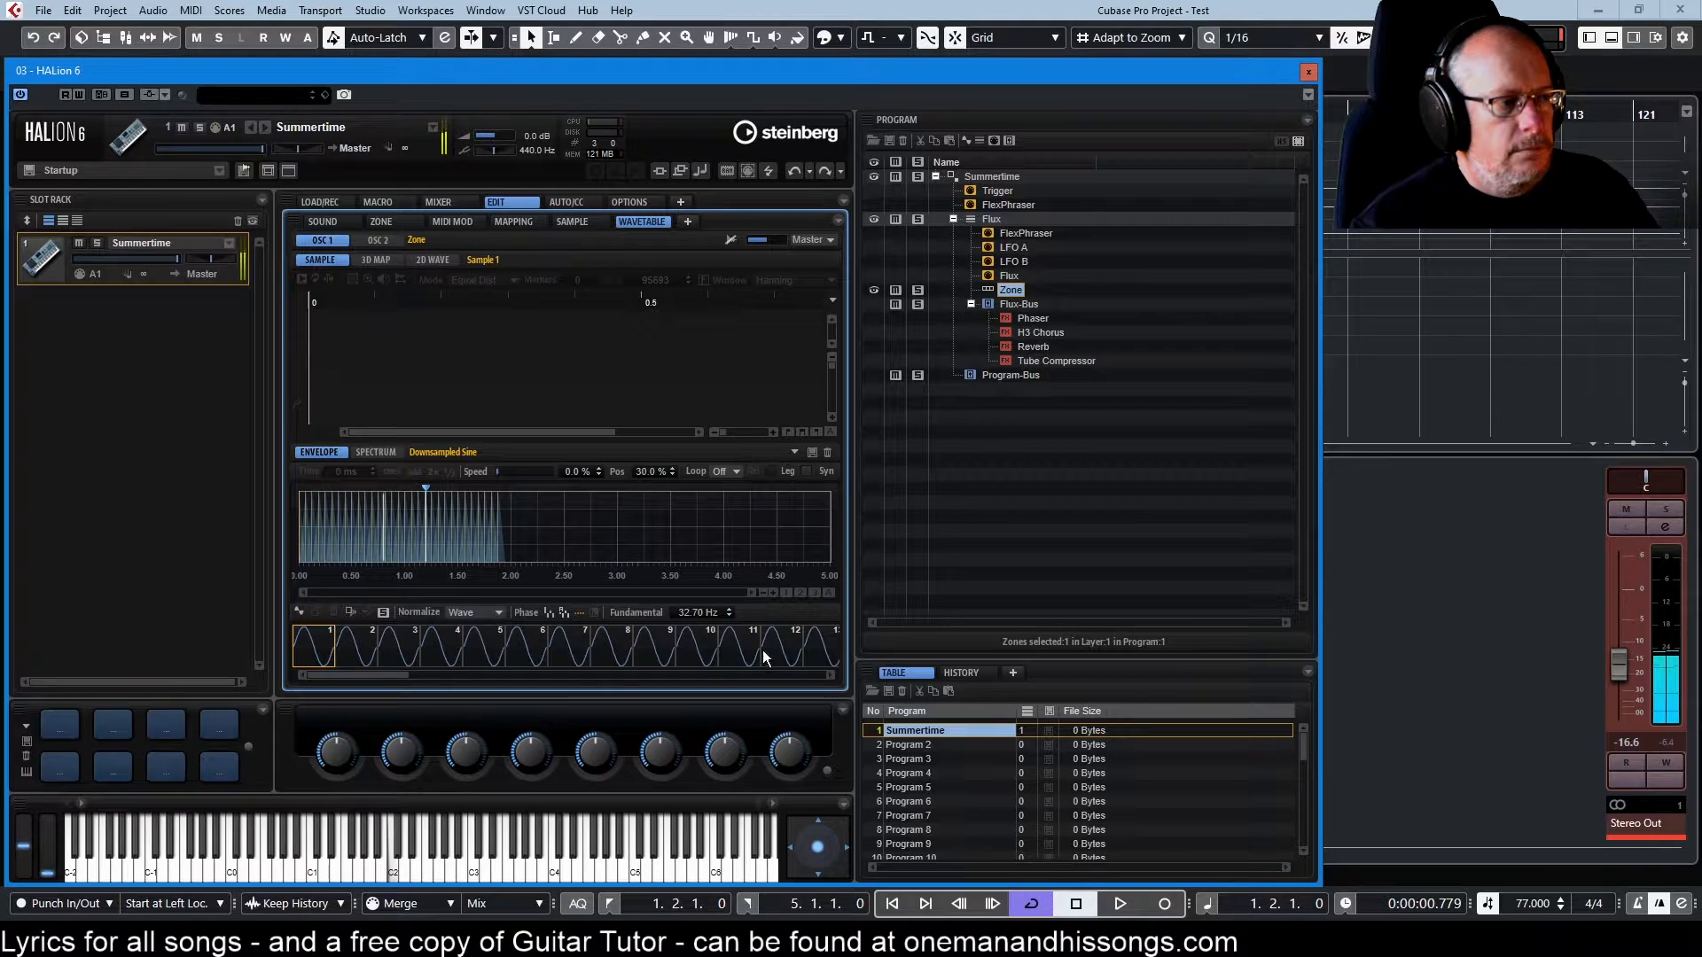
left_click(827, 592)
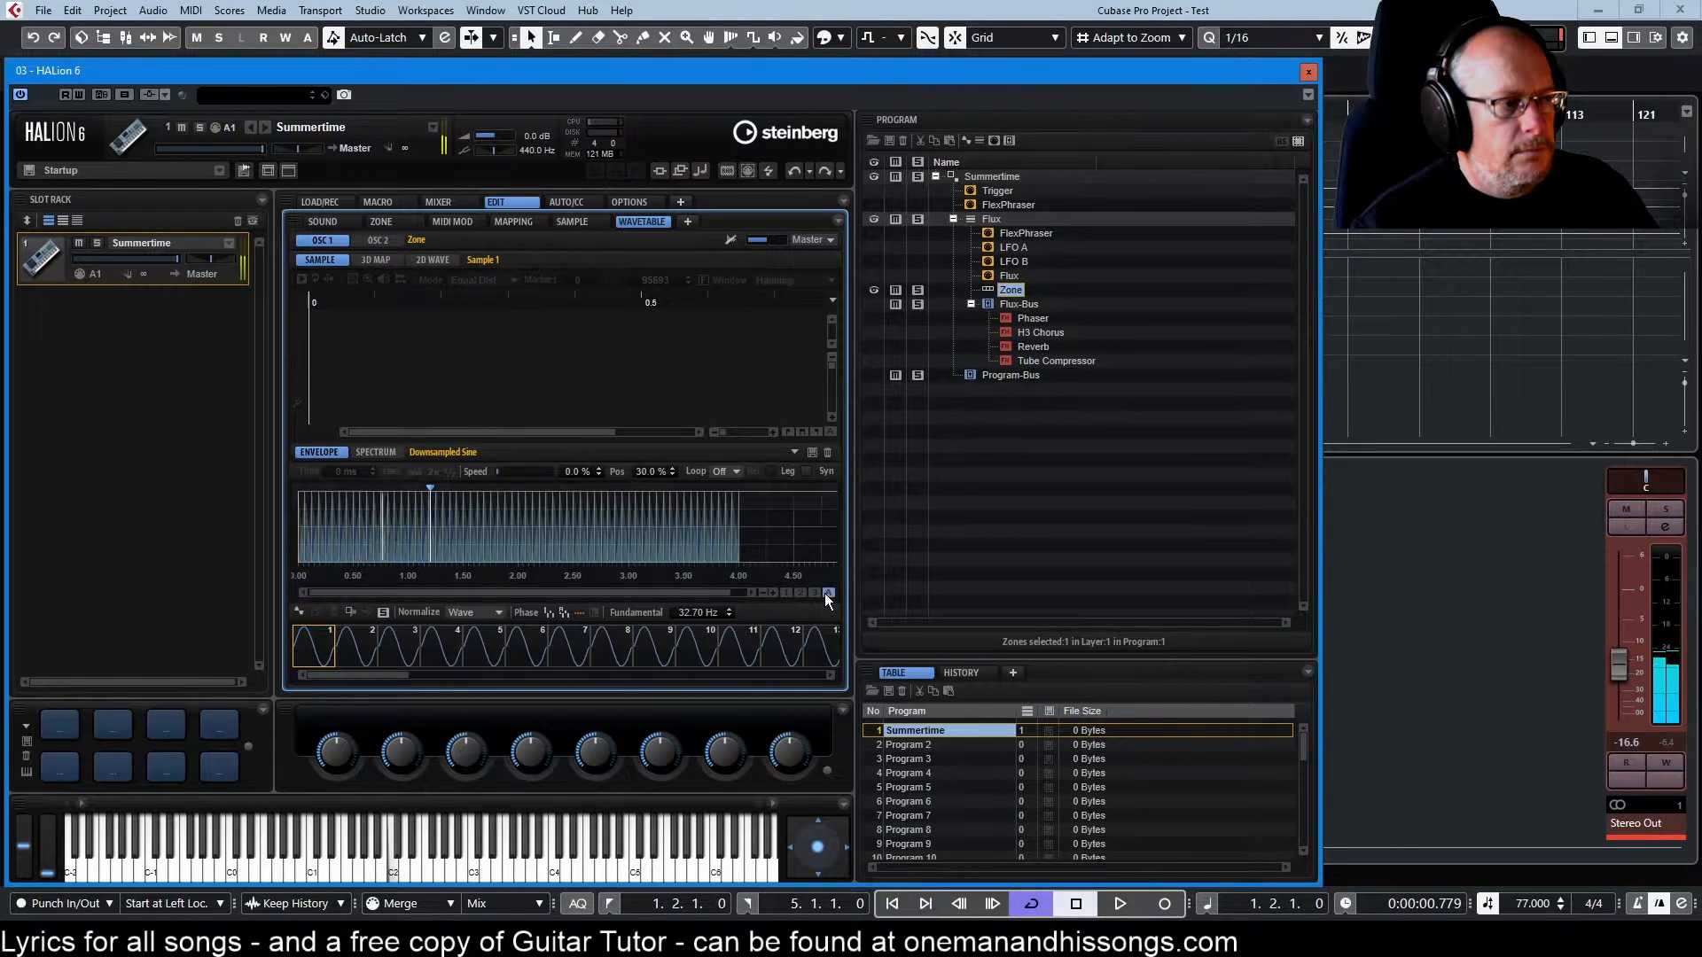
left_click_drag(770, 682, 298, 679)
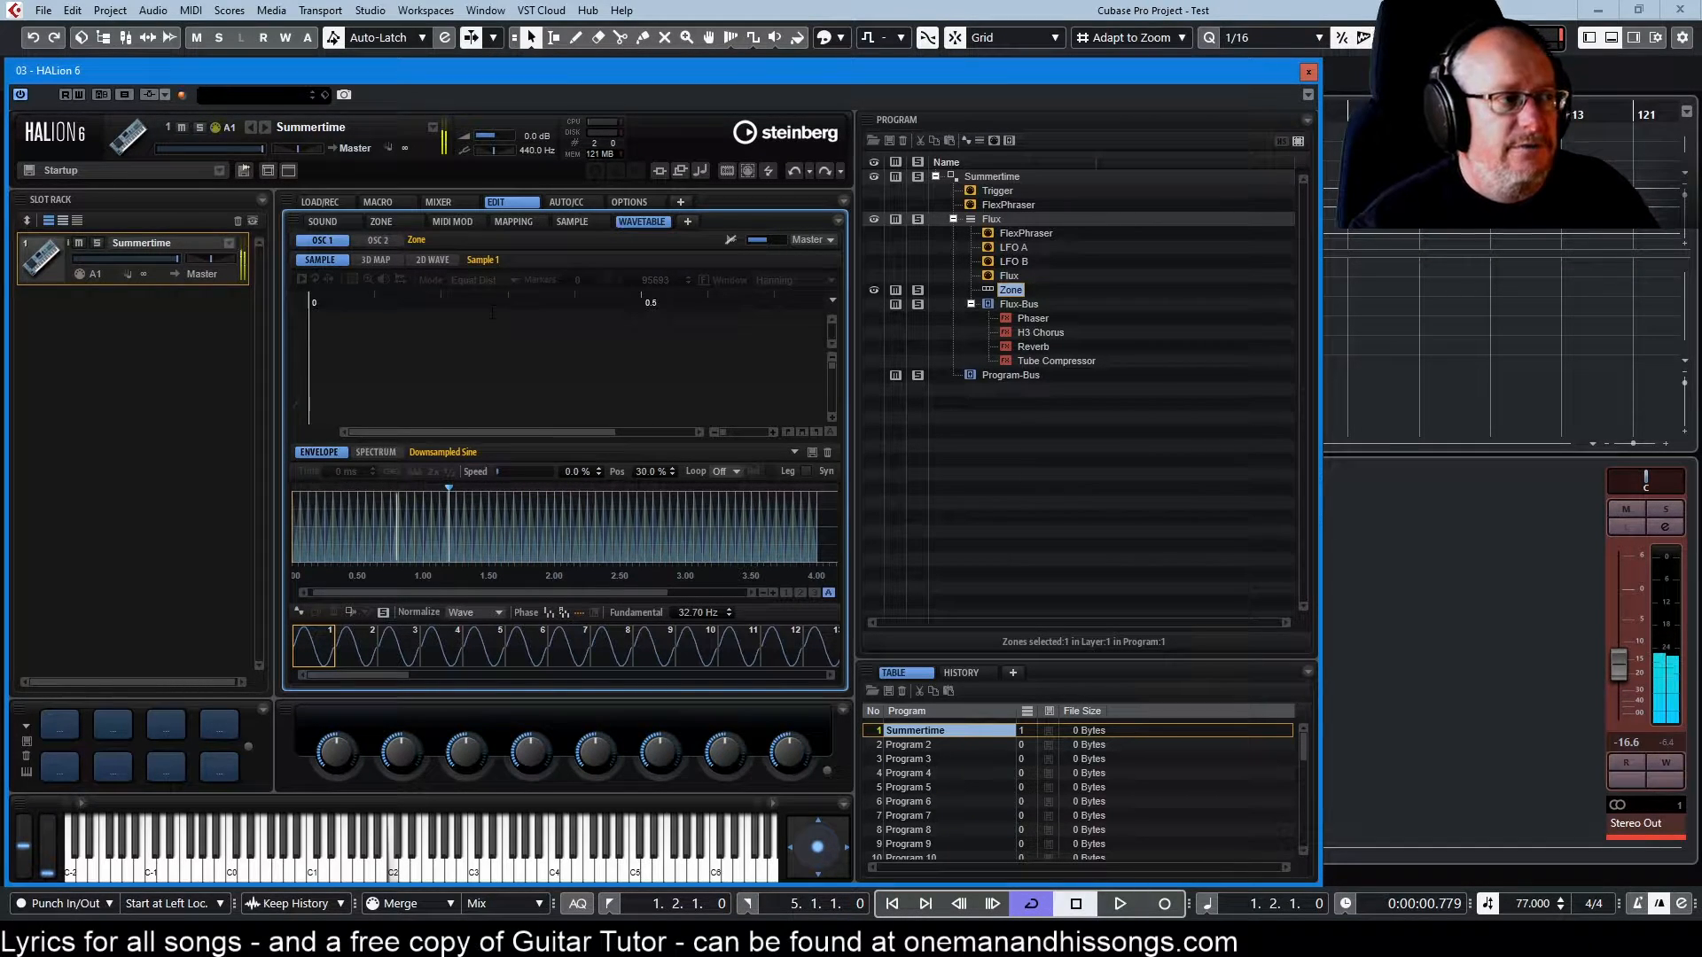
Adjust the Zone's filter cutoff to about 1378 Hz
left_click(372, 221)
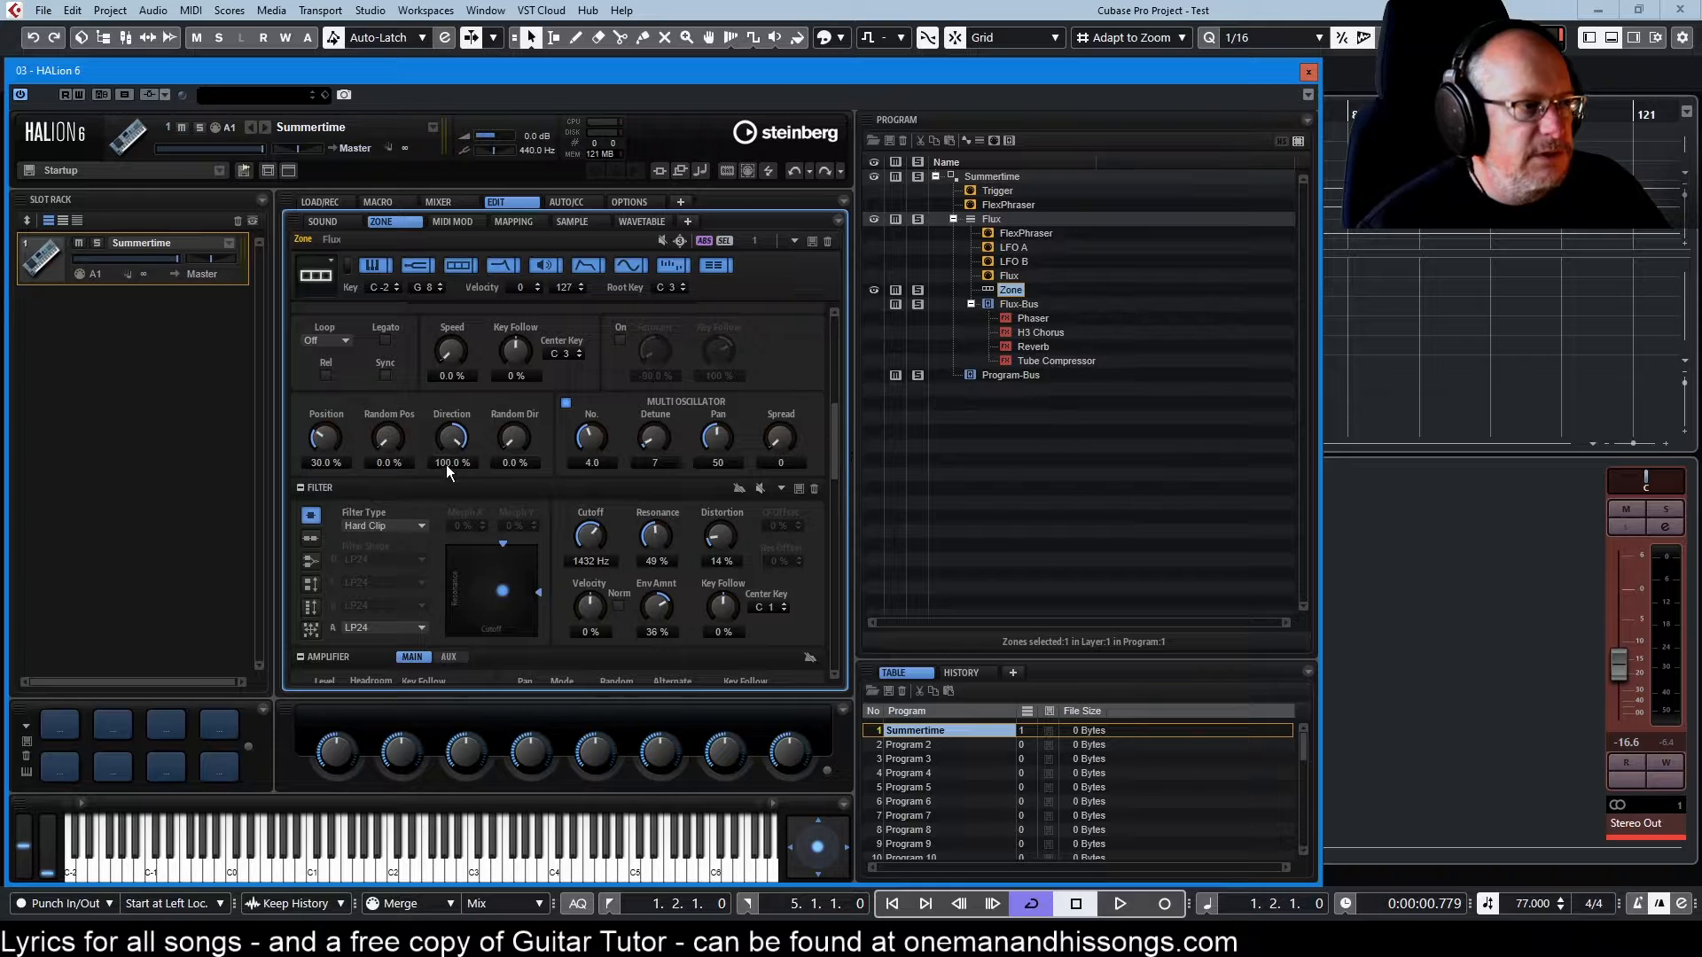
scroll(539, 407, "down", 3)
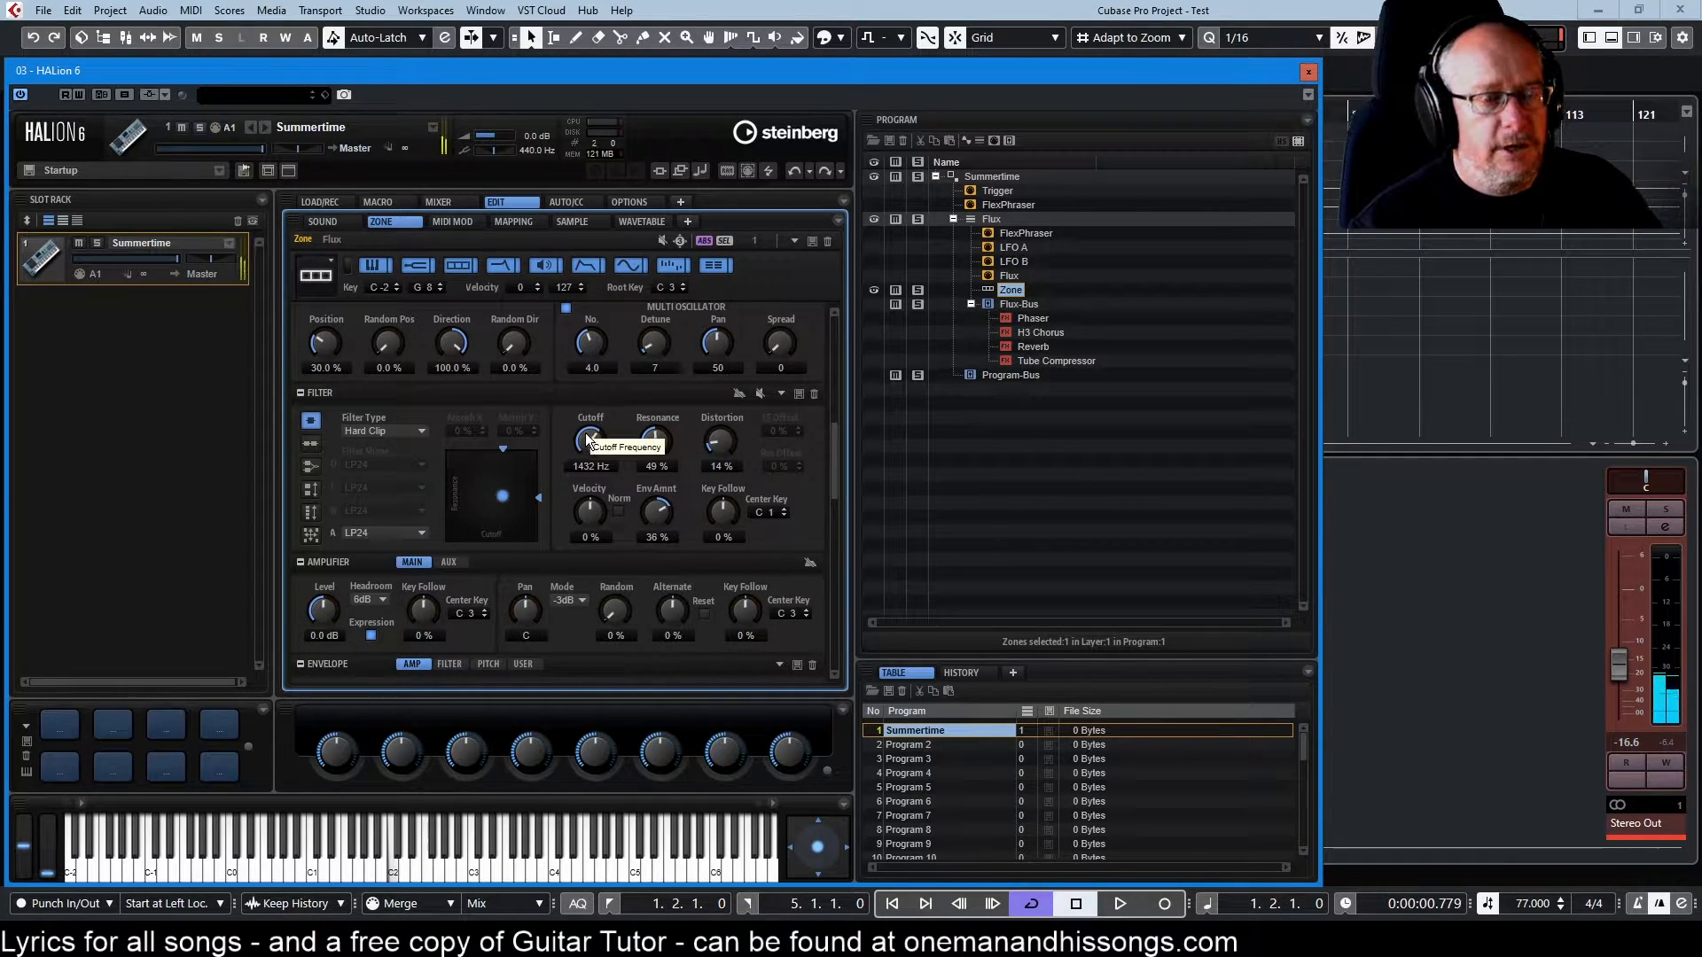
mouse_move(593, 444)
left_mouse_down()
mouse_move(588, 558)
mouse_move(586, 436)
mouse_move(596, 447)
left_mouse_up()
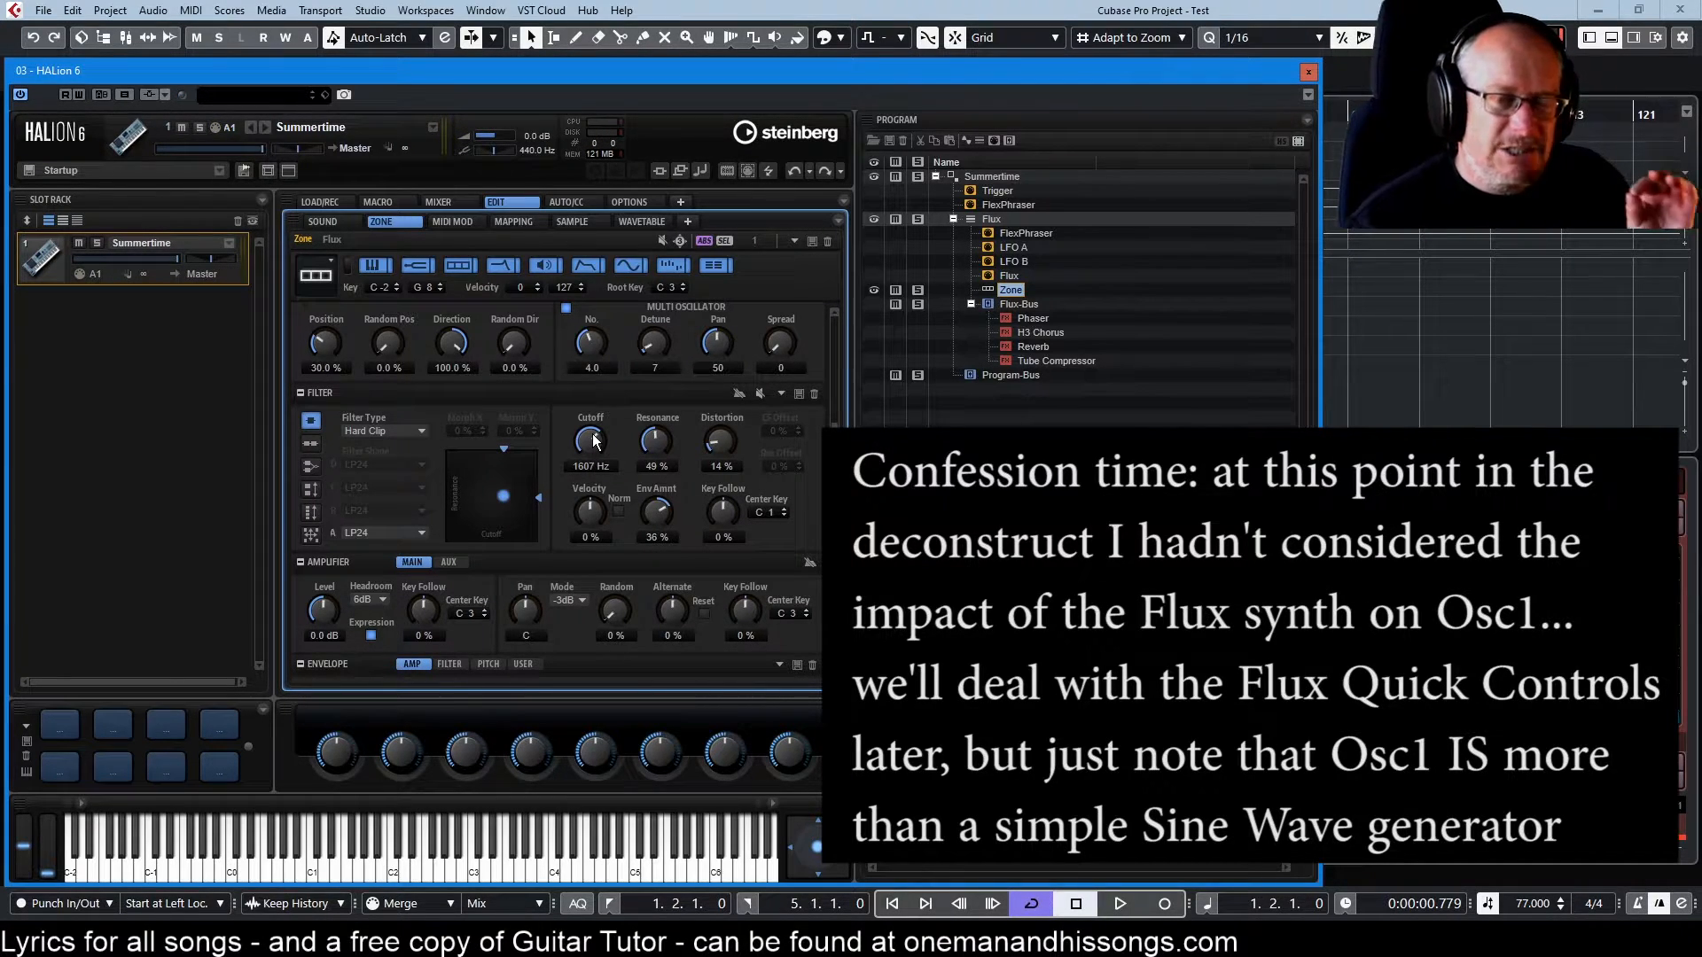
left_click_drag(594, 441, 592, 447)
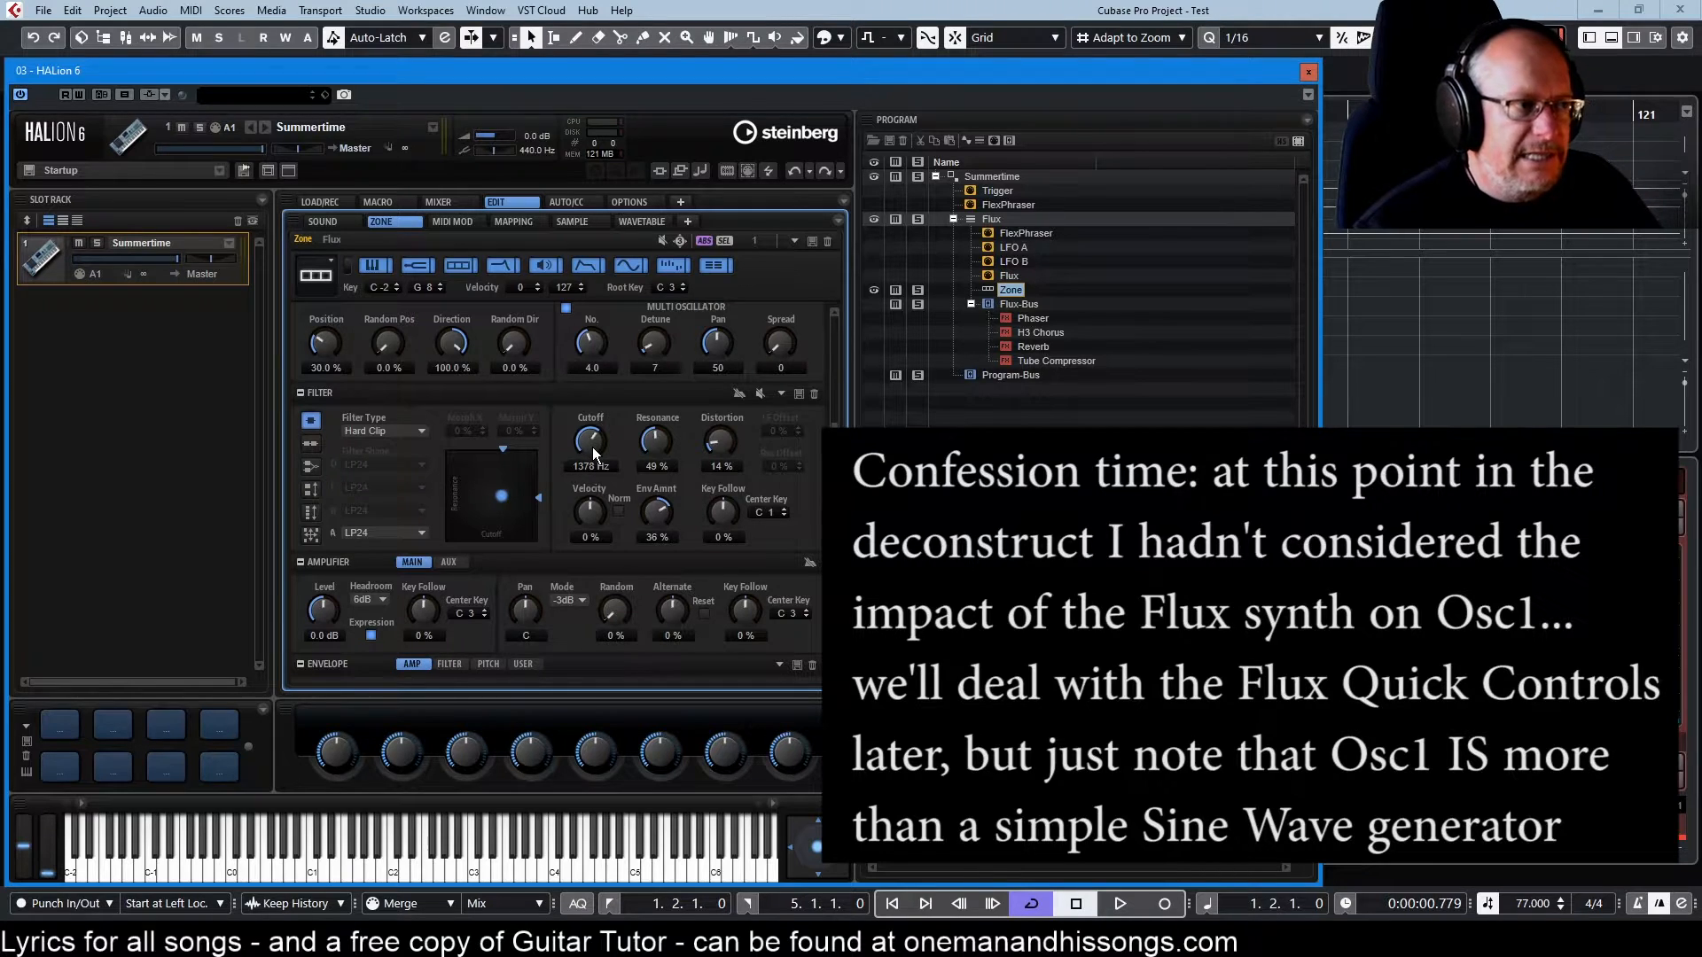
Review the Zone's Amp, Filter, Pitch and User envelopes
scroll(827, 487, "down", 5)
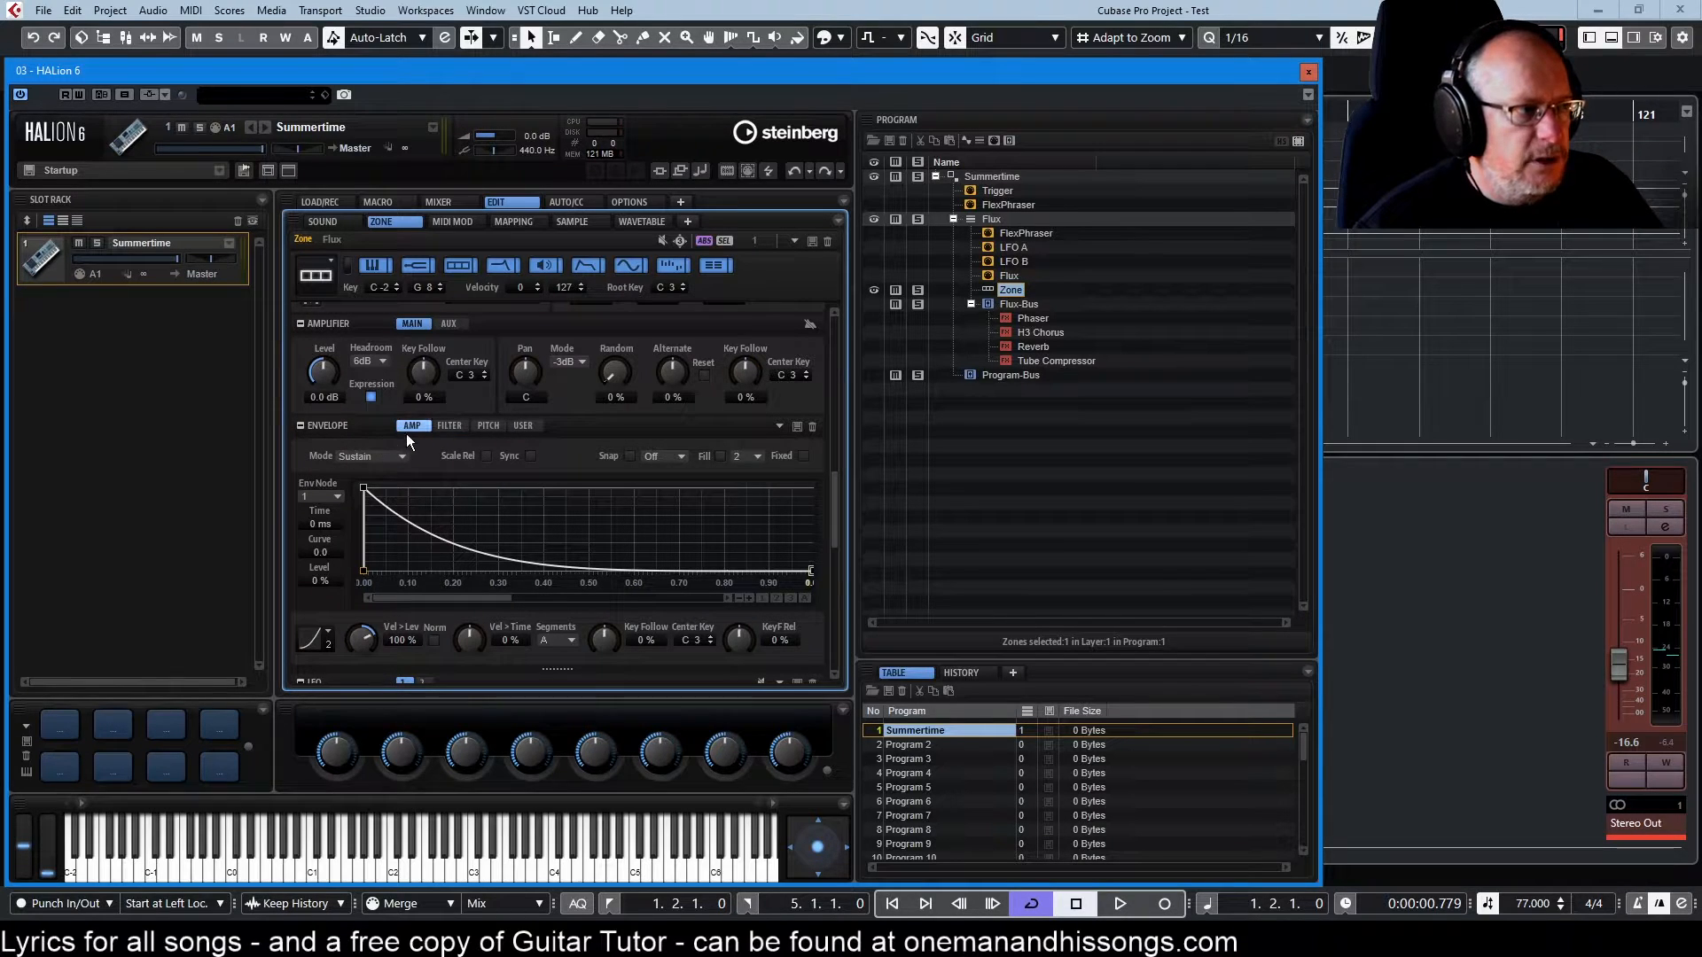
left_click(448, 426)
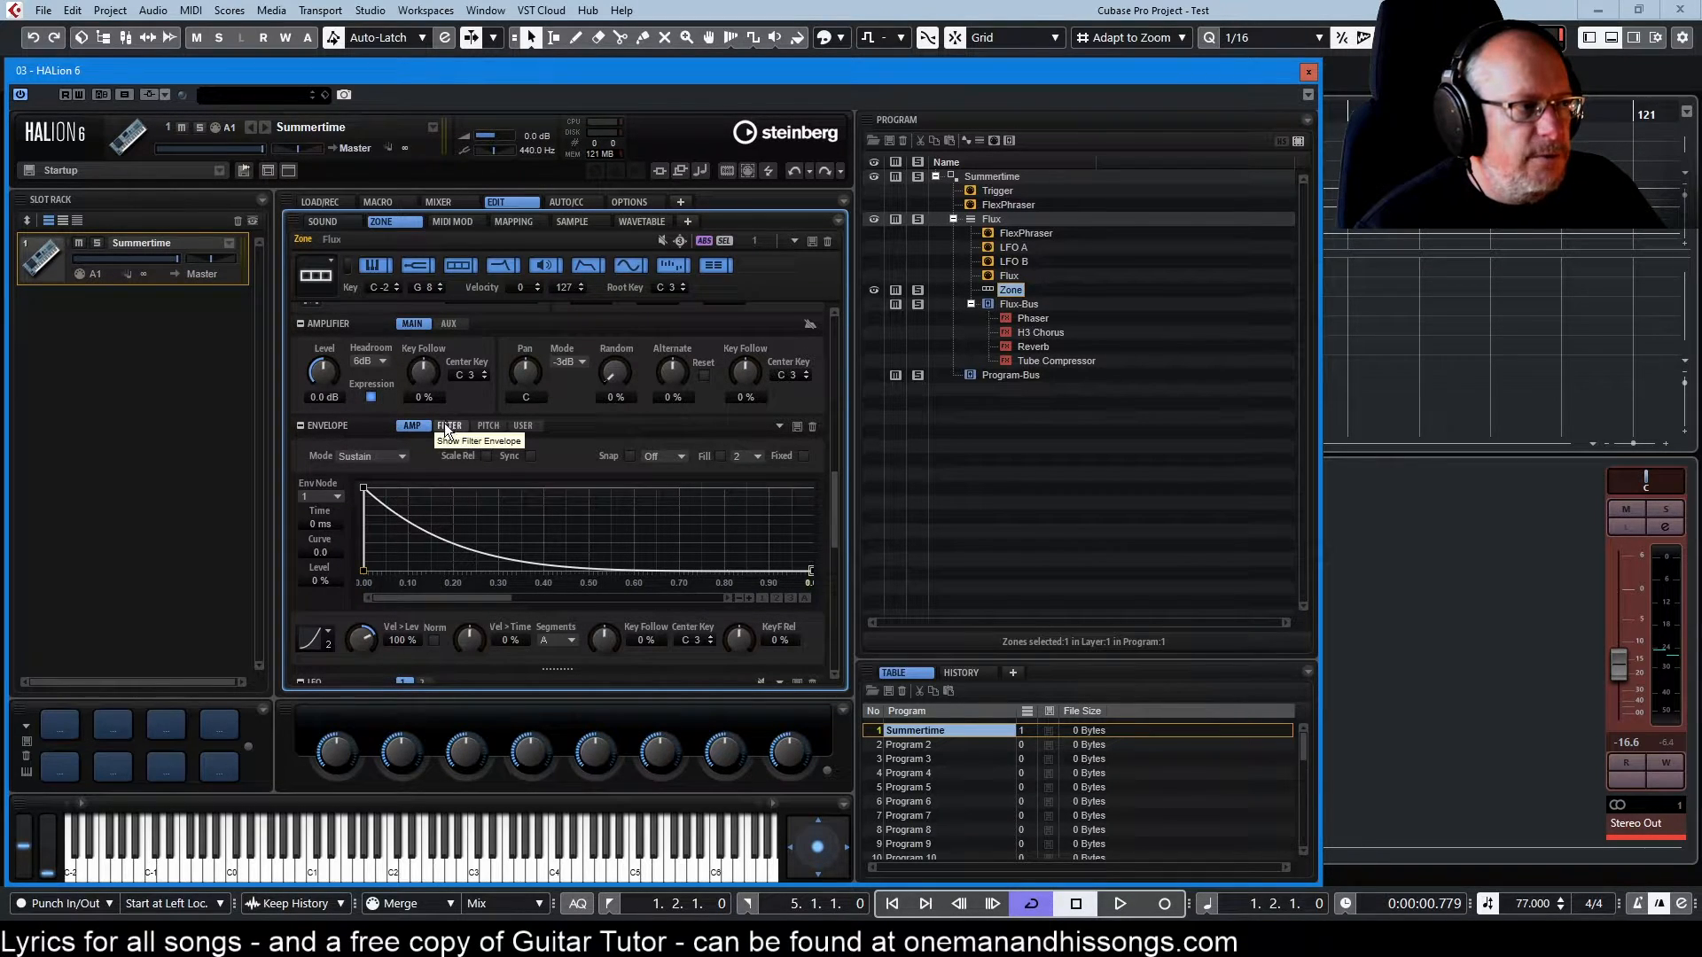
left_click(489, 424)
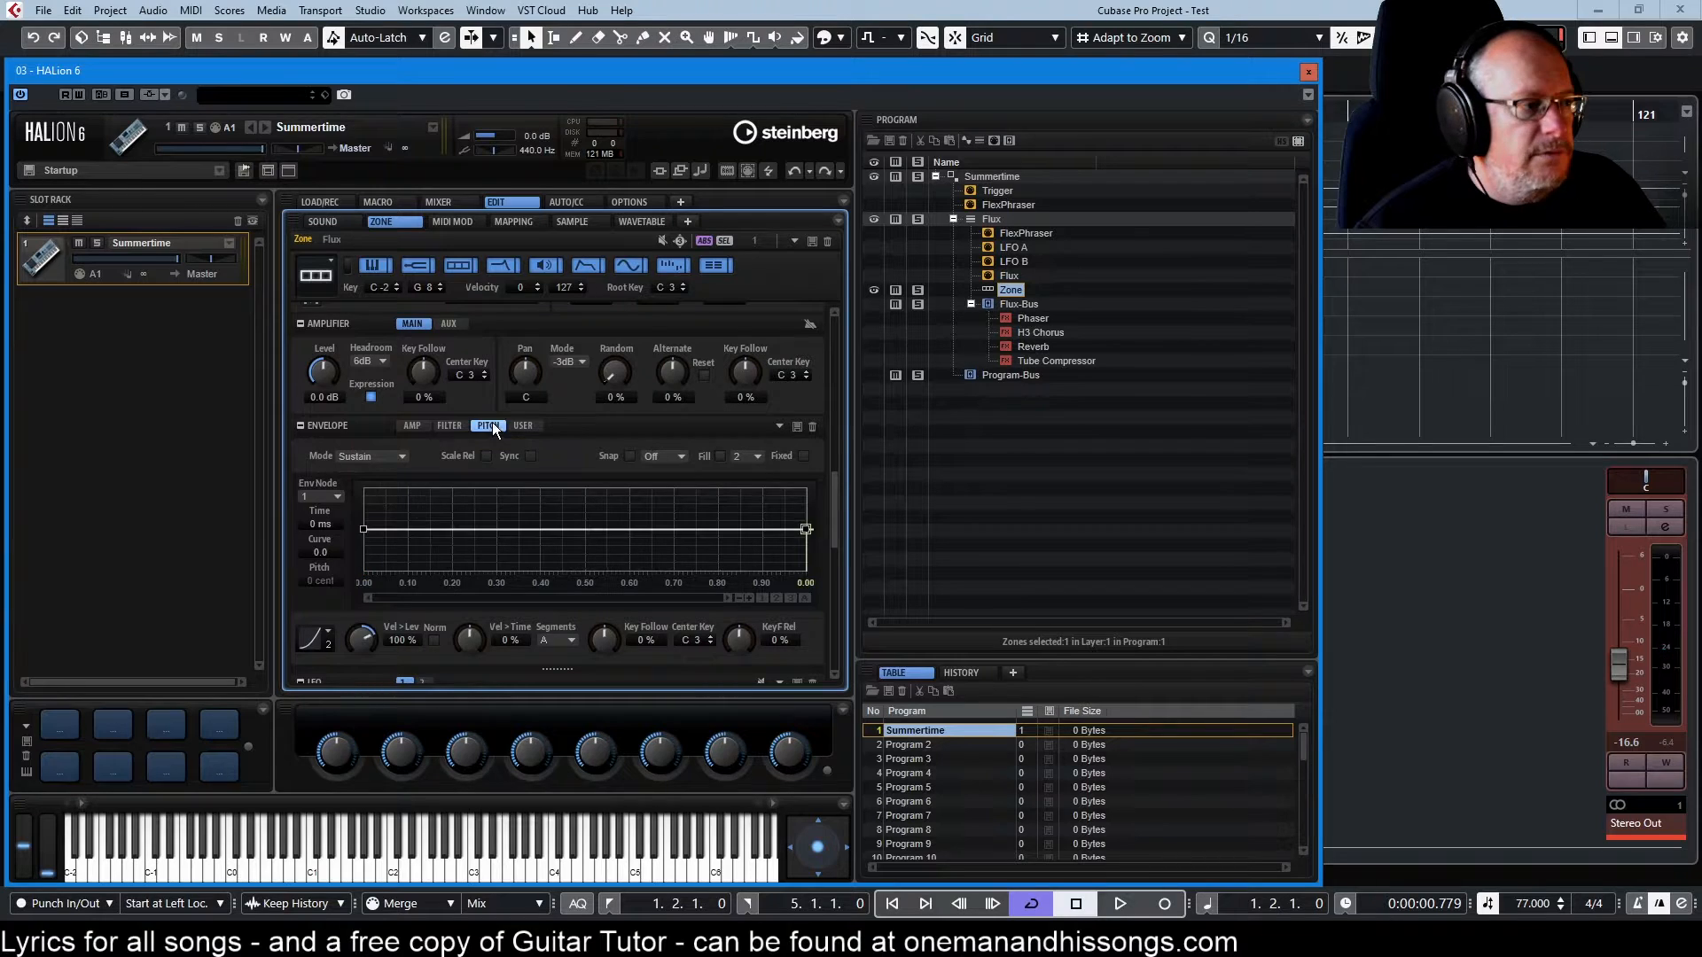
left_click(522, 427)
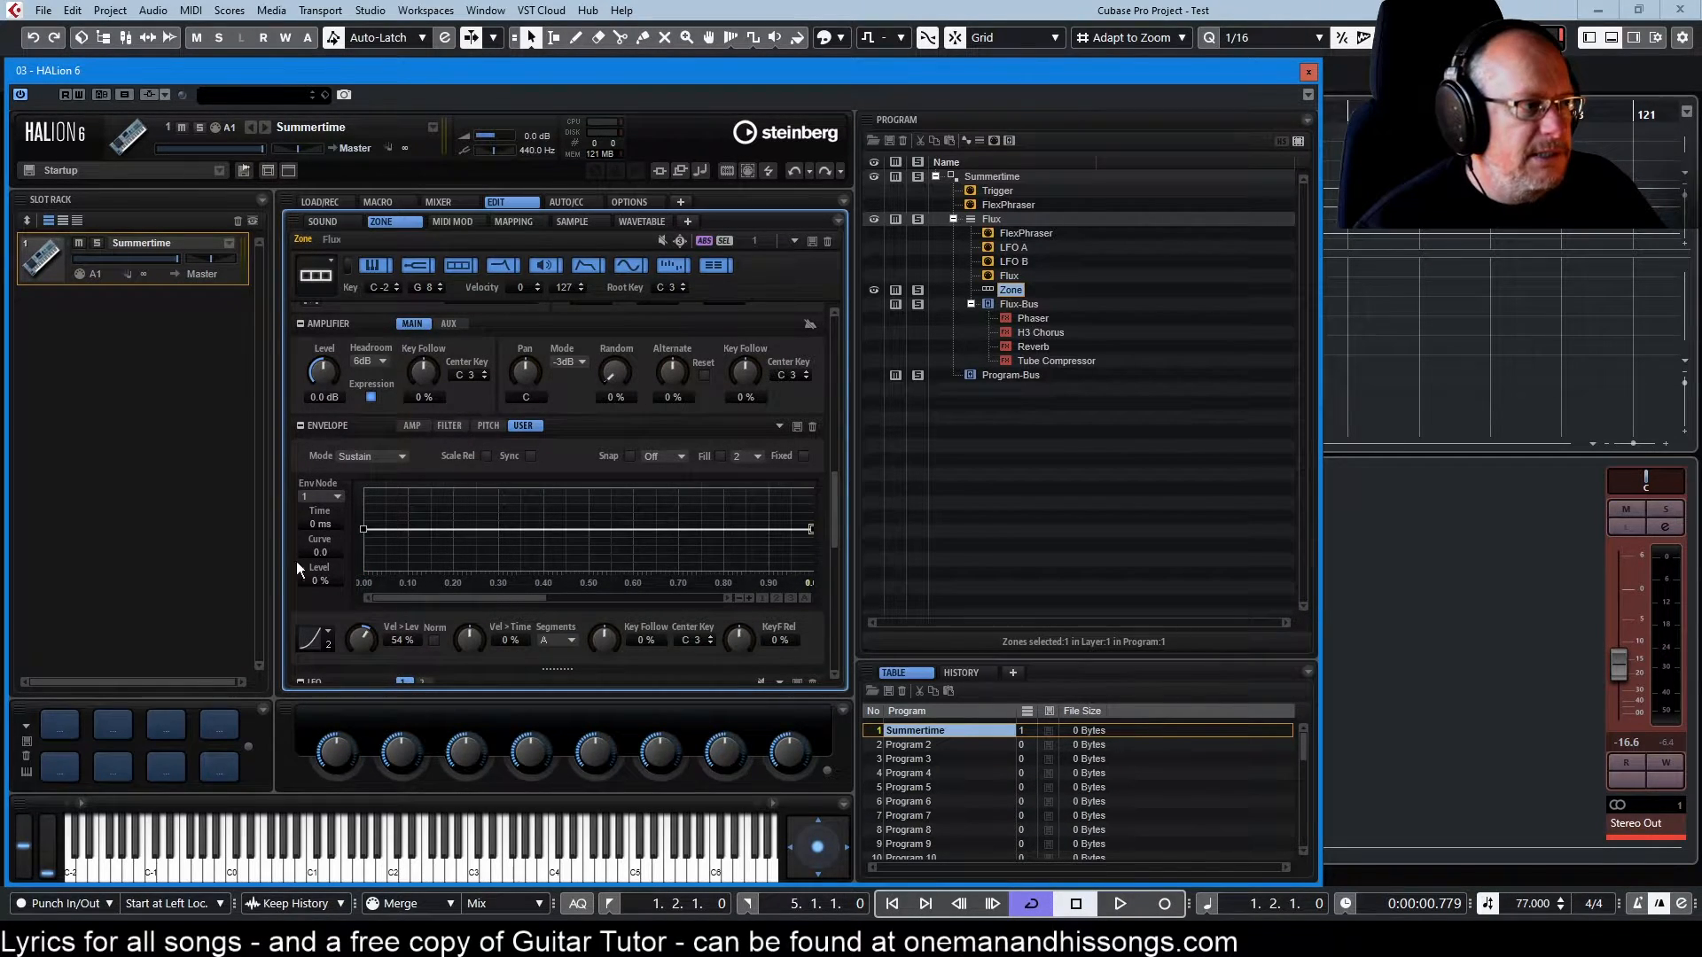
Show only the Modulation Matrix among the Zone's sections and examine its source and destination assignments
left_click_drag(833, 509, 831, 636)
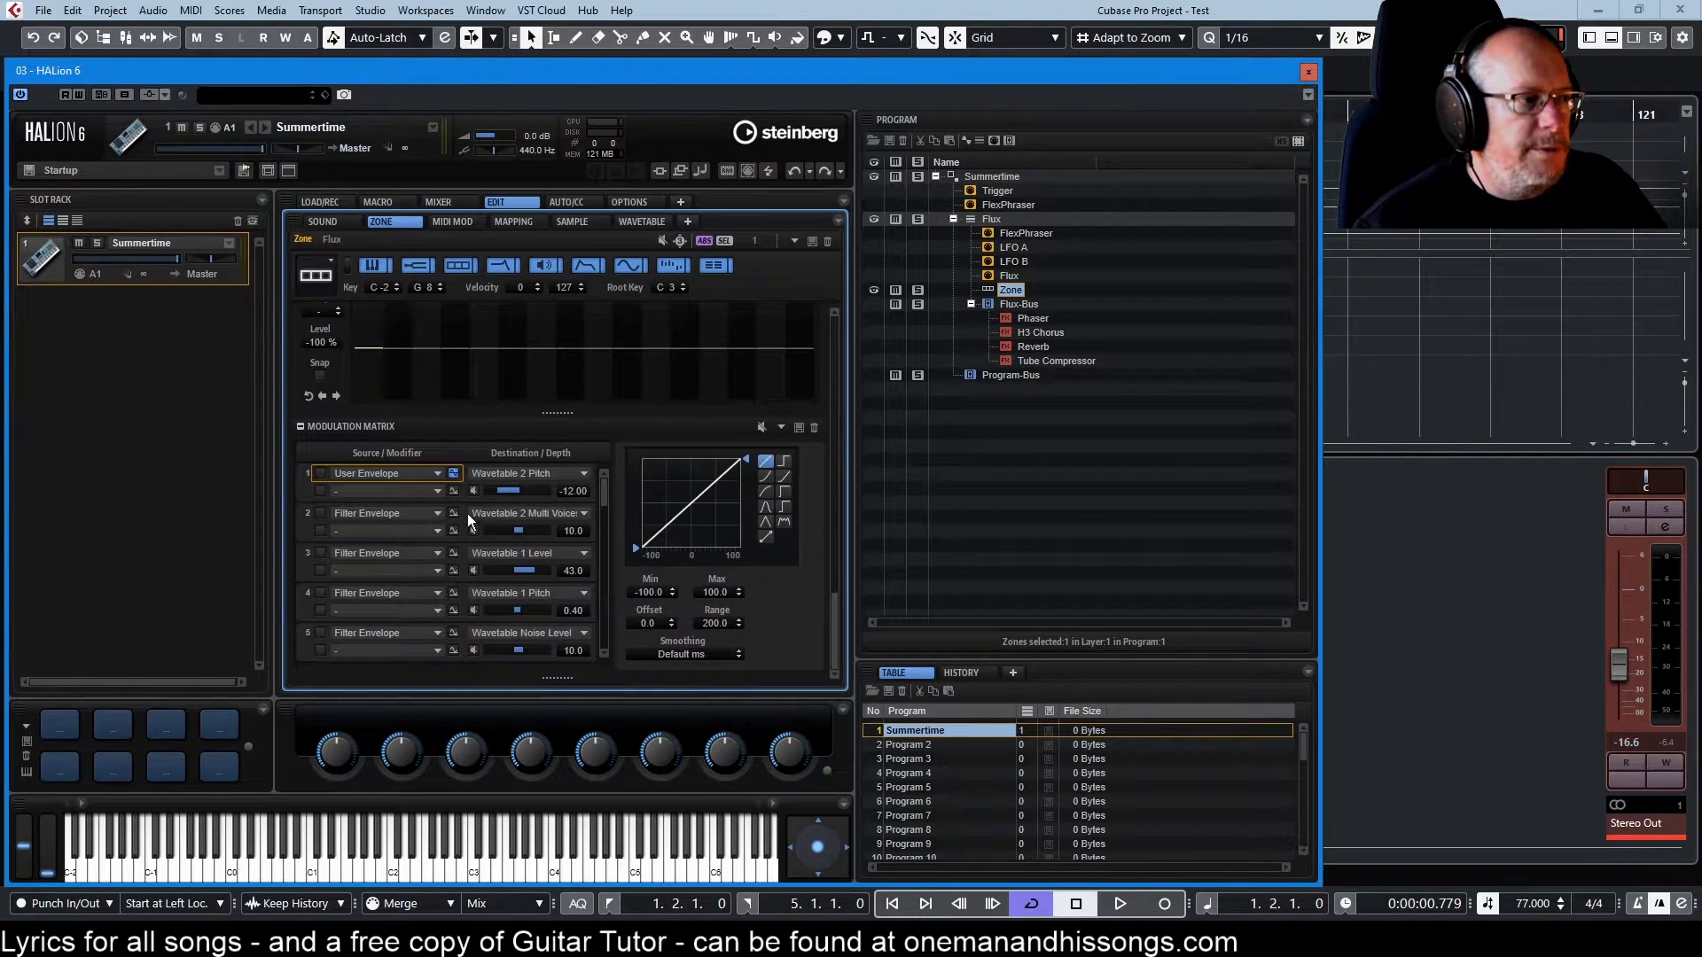
left_click(348, 262)
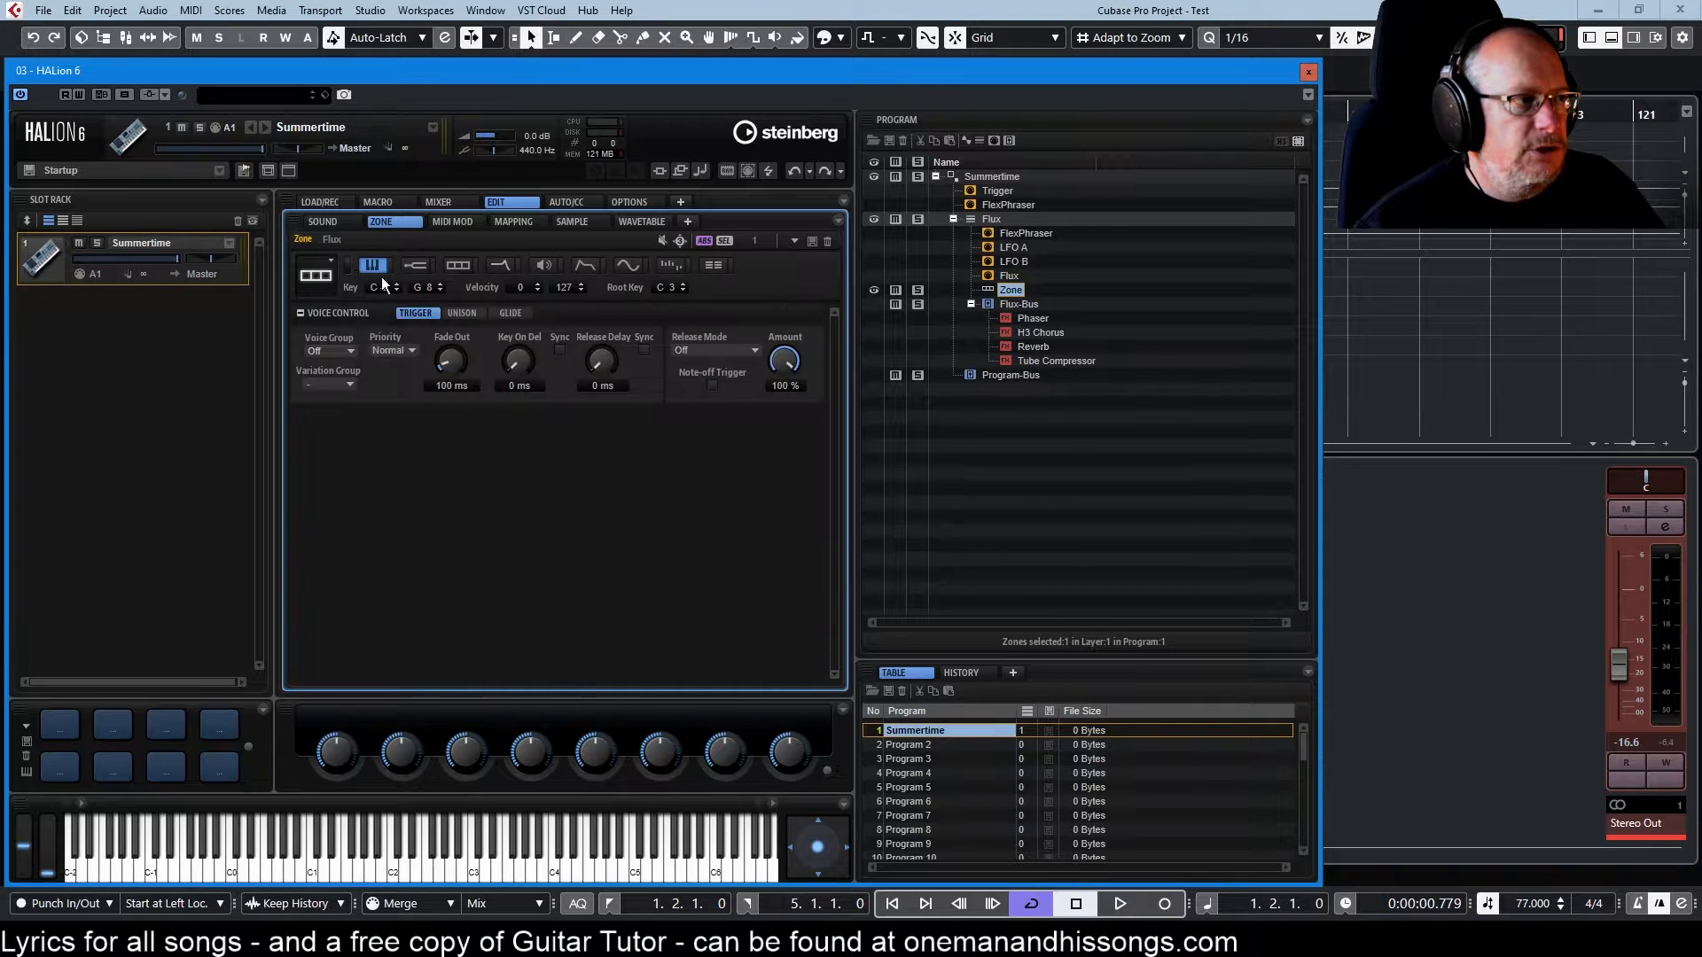
left_click(712, 264)
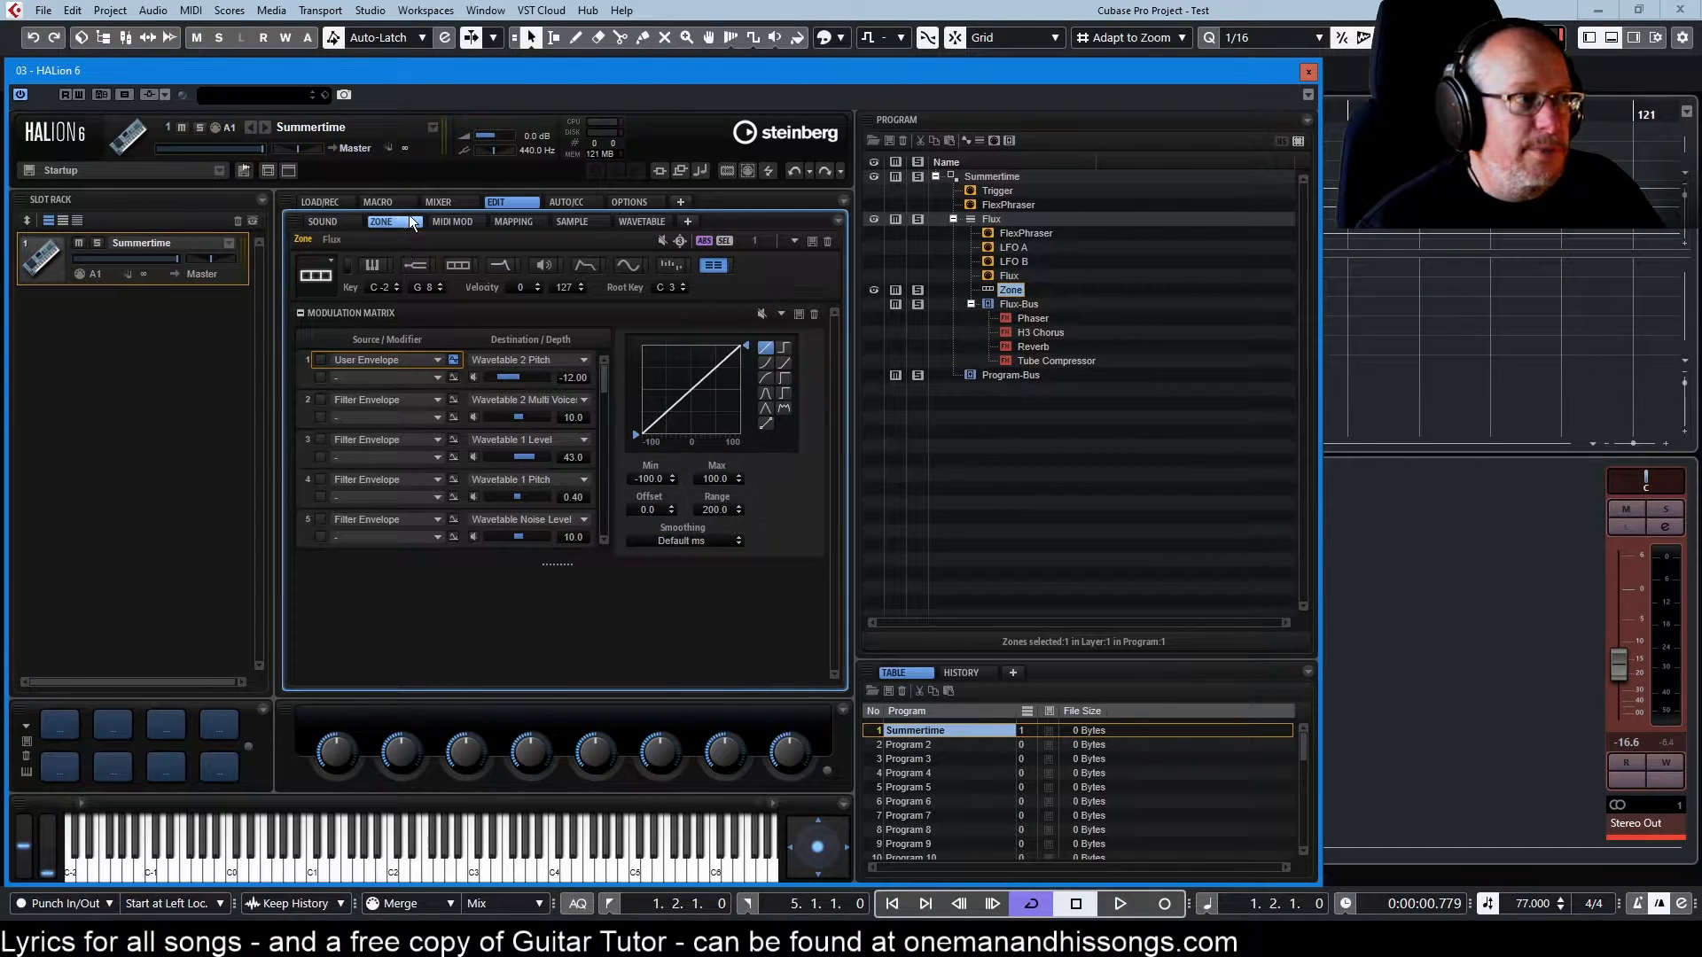
Switch off oscillator 1 in the Zone's Wavetable section and return to the Modulation Matrix
left_click(458, 267)
left_click(771, 312)
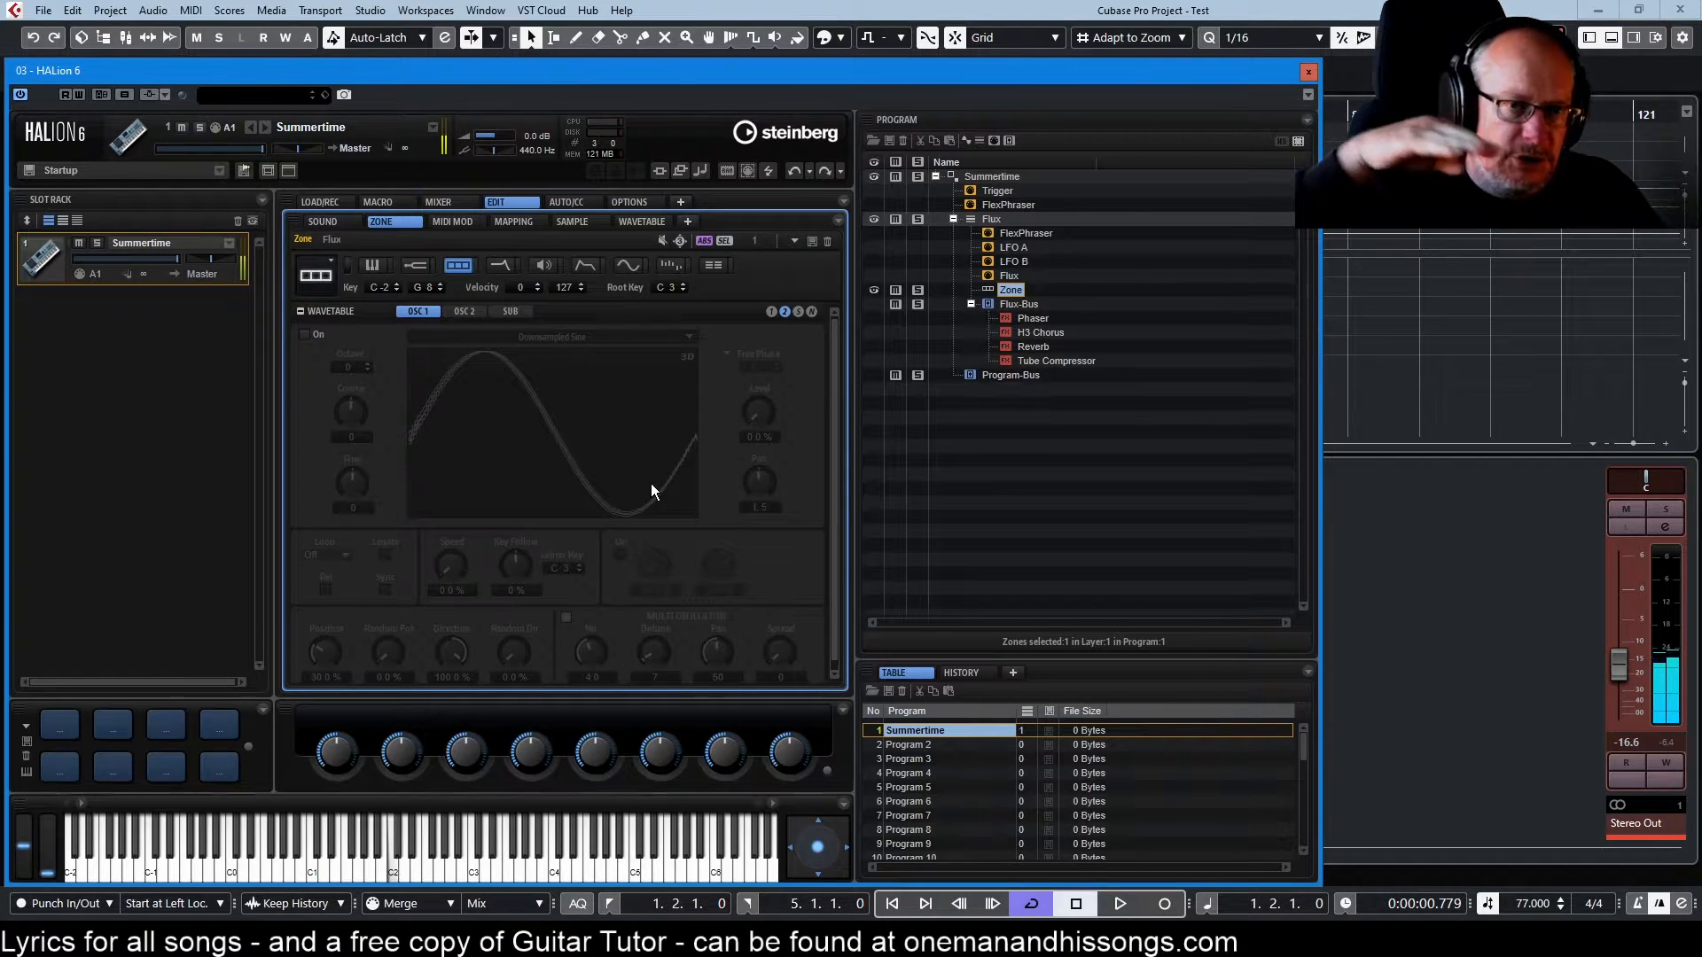
left_click(713, 265)
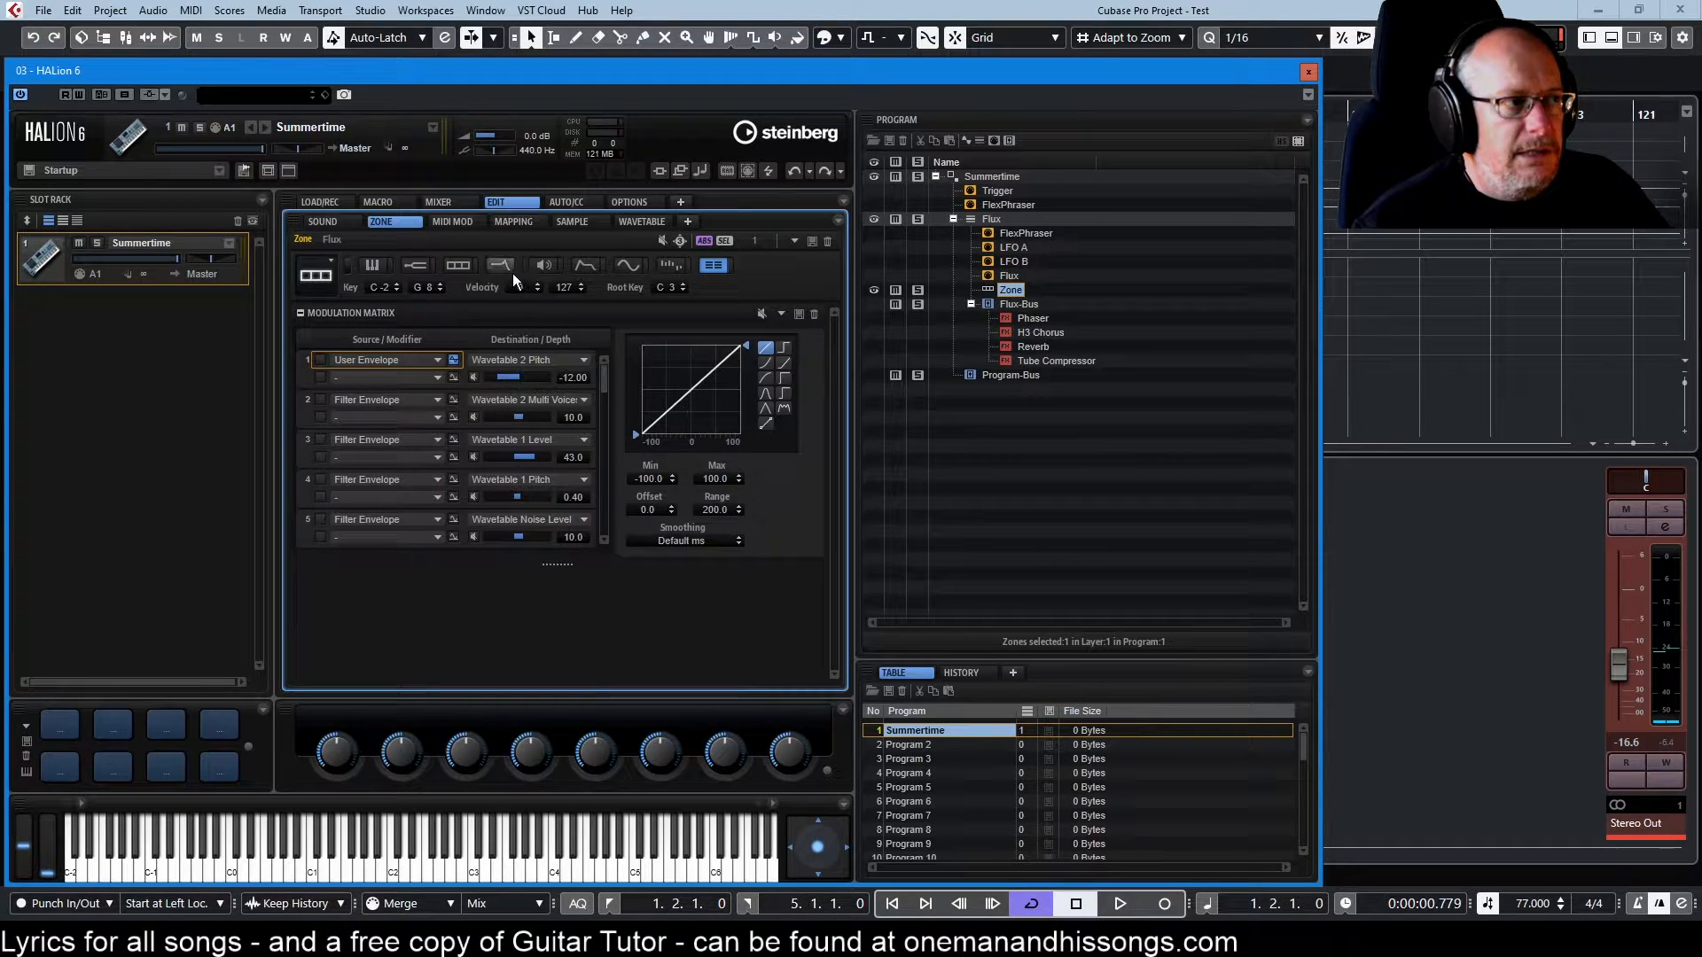
Try the Wavetable 2 Pitch modulation curve with its minimum at 100 and its maximum at -100, restoring each endpoint
left_click(589, 264)
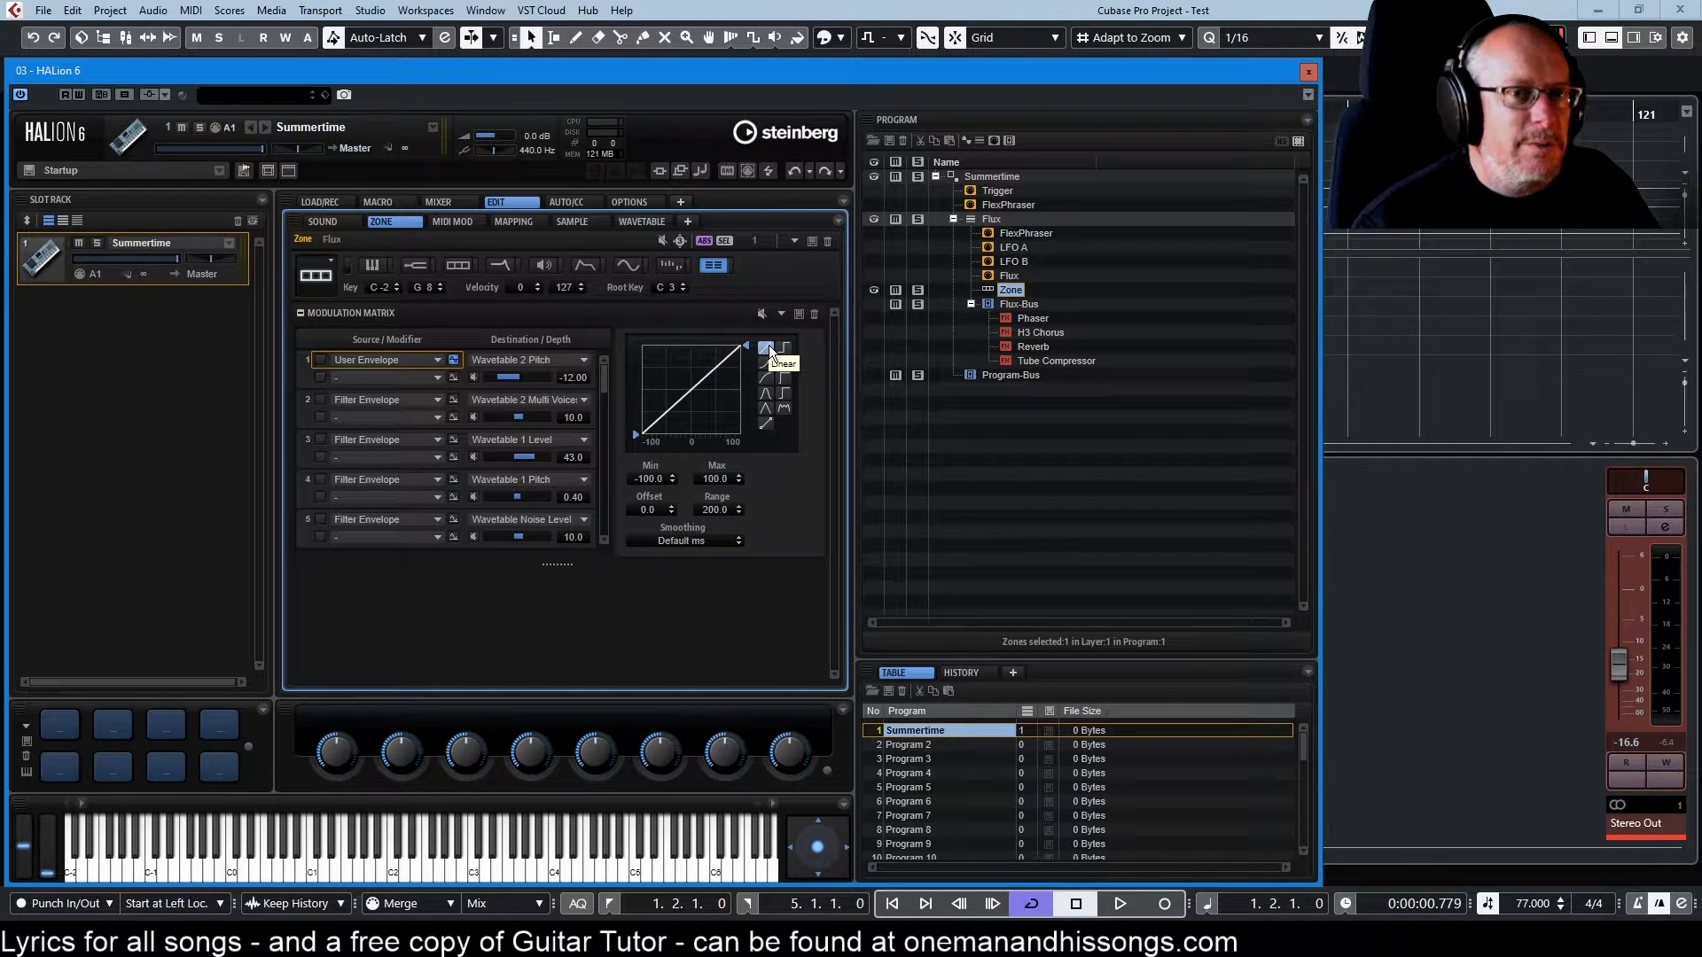
left_click_drag(634, 432, 608, 284)
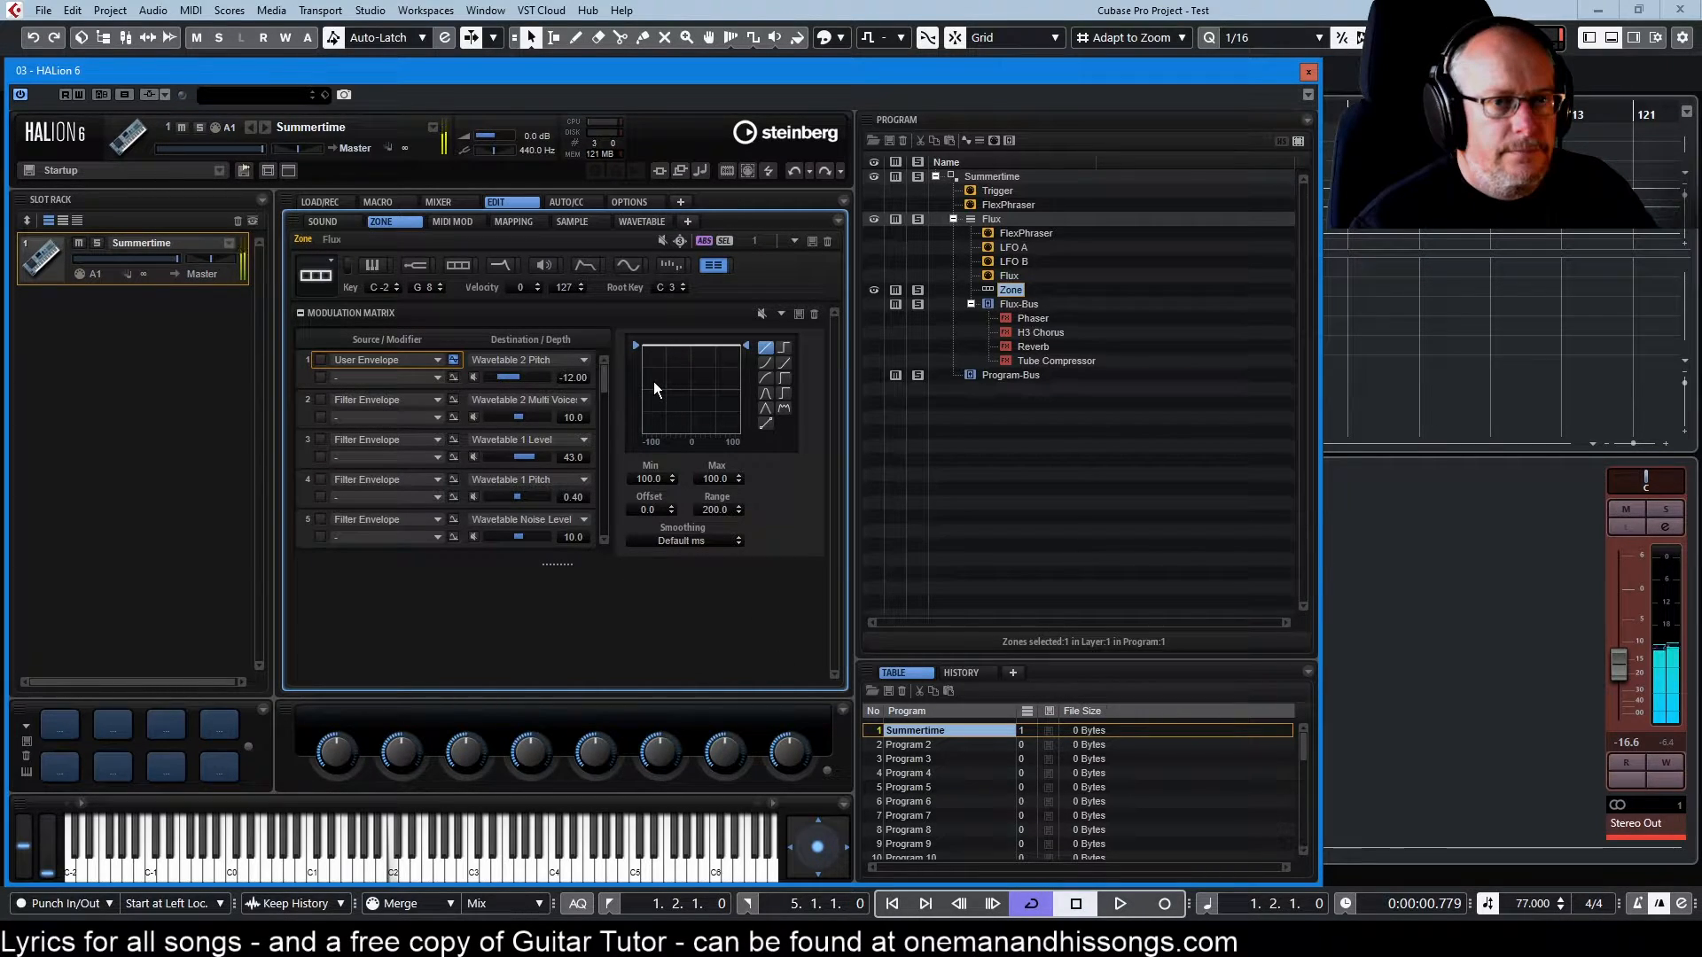
left_click_drag(633, 342, 629, 551)
left_click_drag(747, 346, 747, 564)
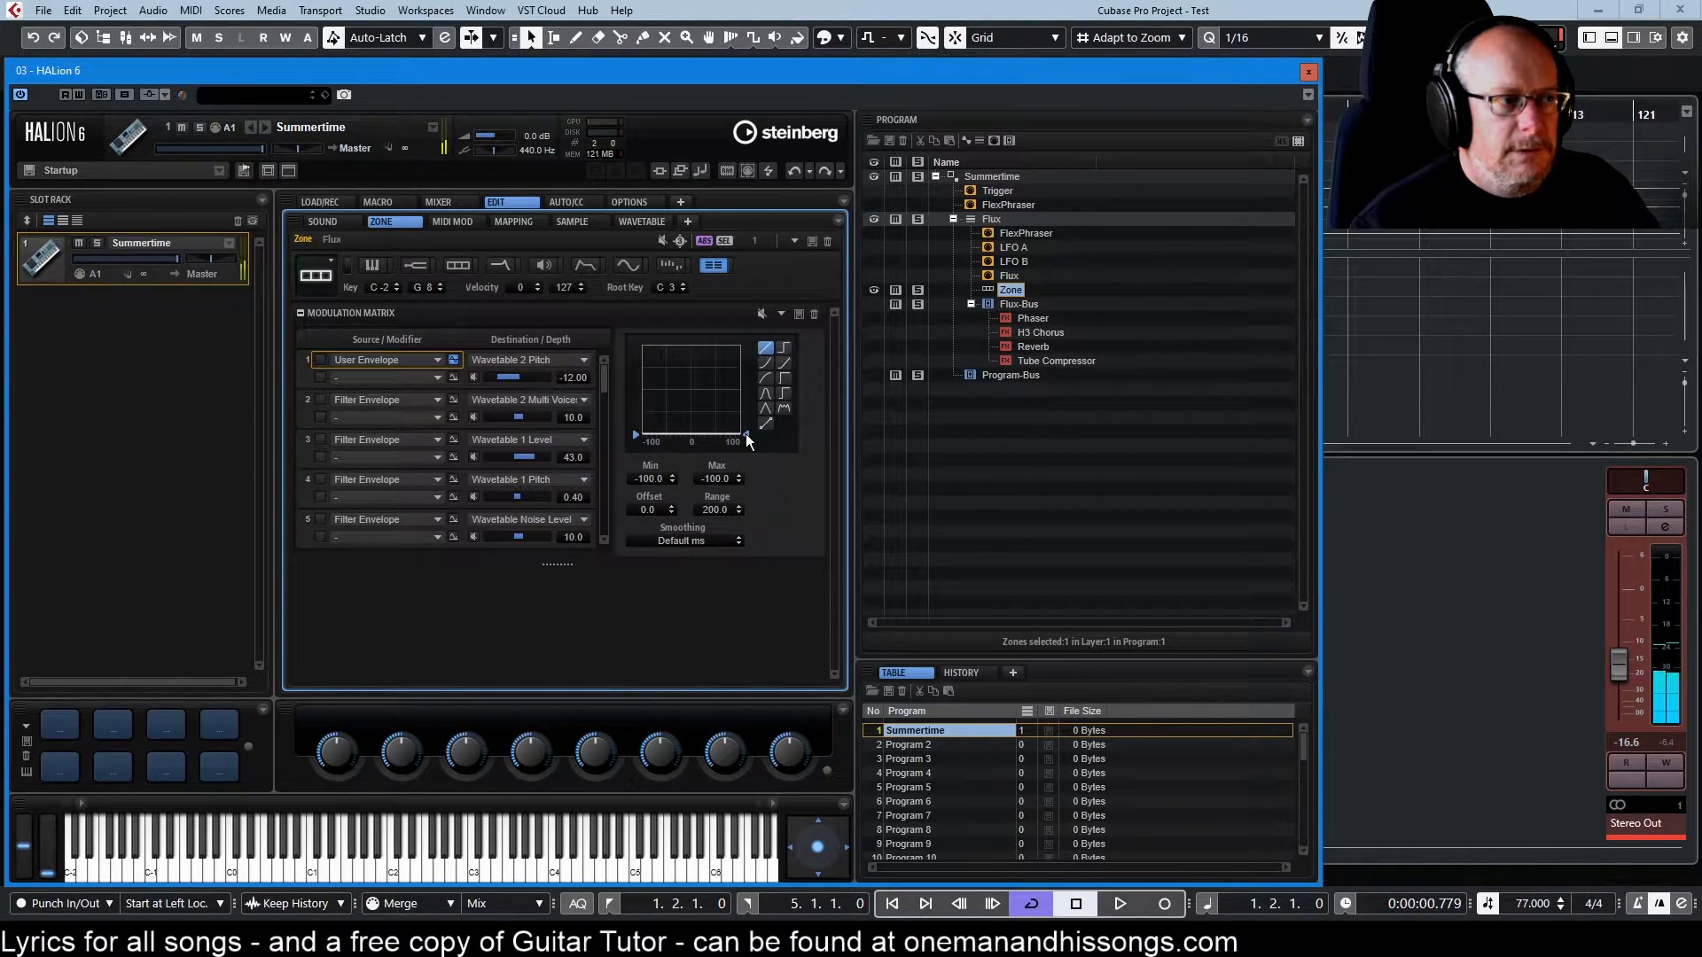
left_click_drag(750, 438, 761, 223)
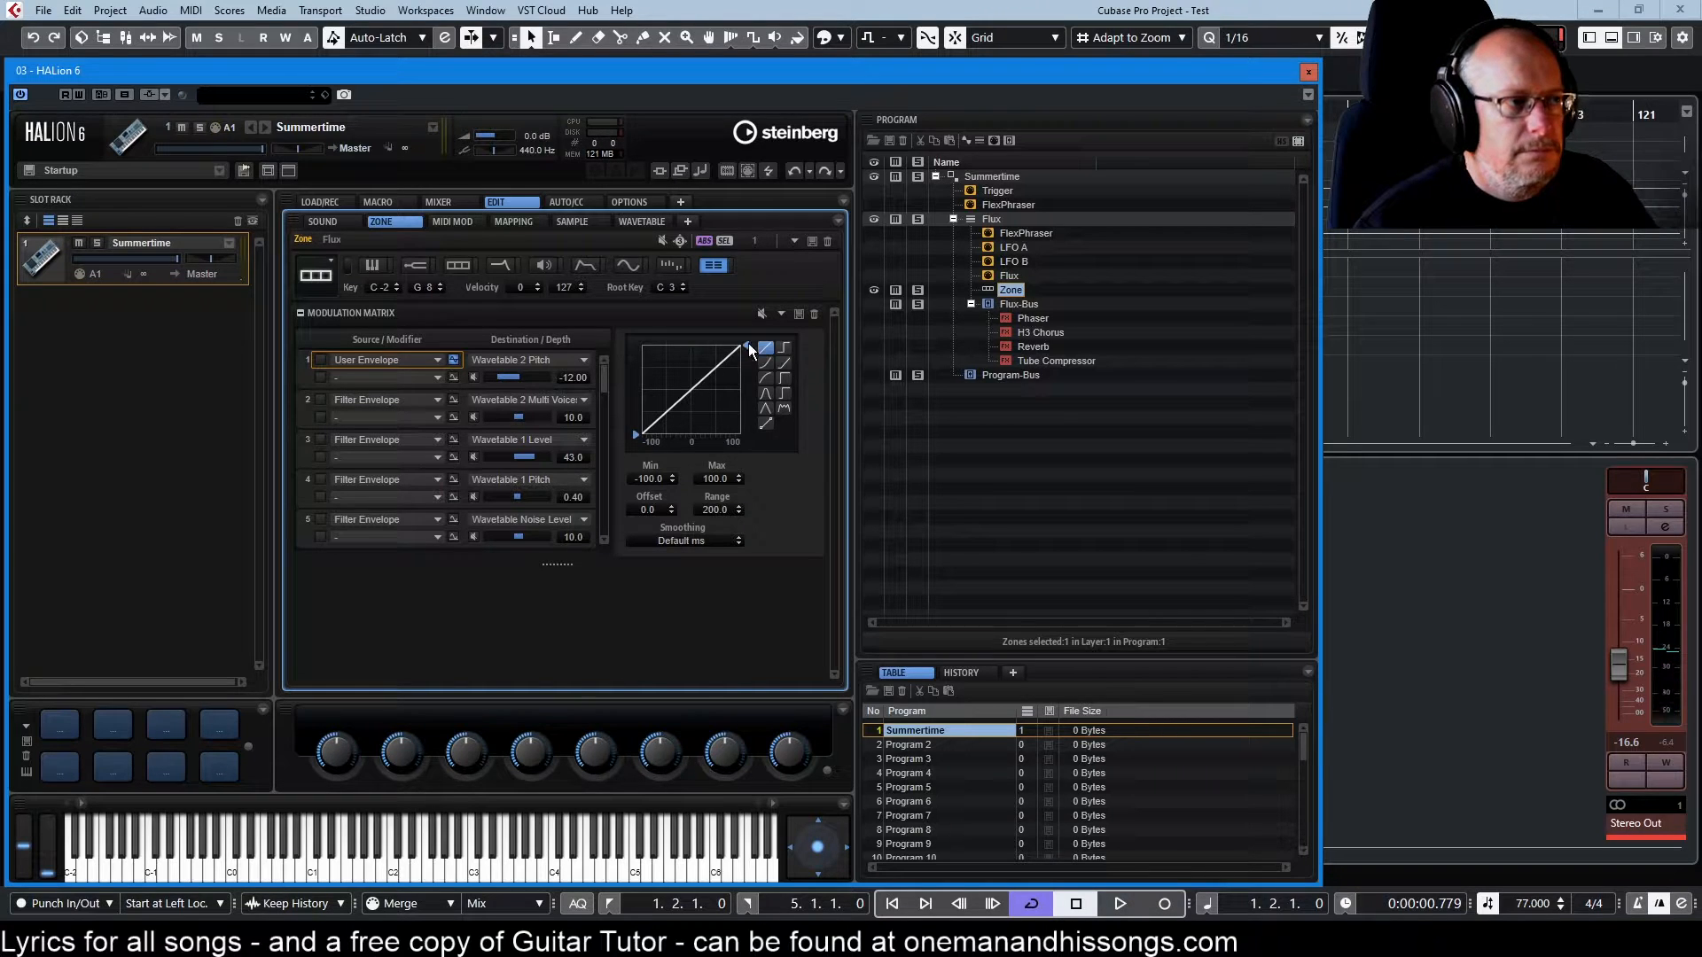
Invert the Wavetable 2 Pitch modulation curve with maximum -100 and minimum 100, and restore its original rising direction
left_click_drag(748, 348, 723, 635)
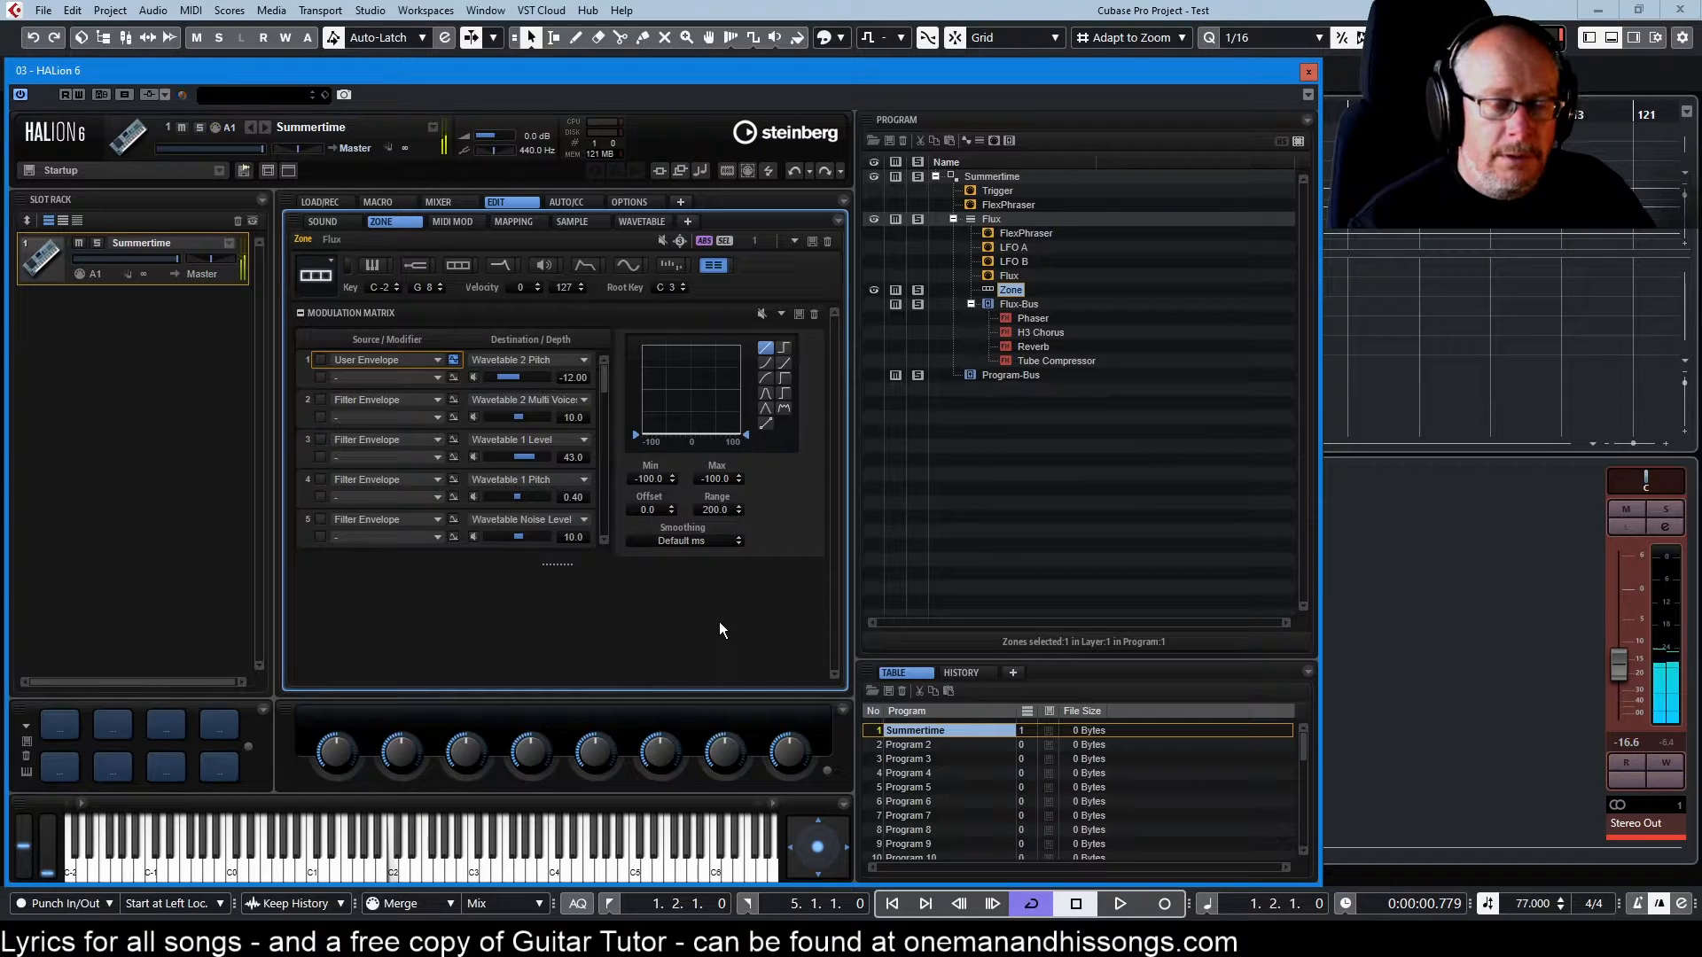
left_click_drag(635, 429, 630, 259)
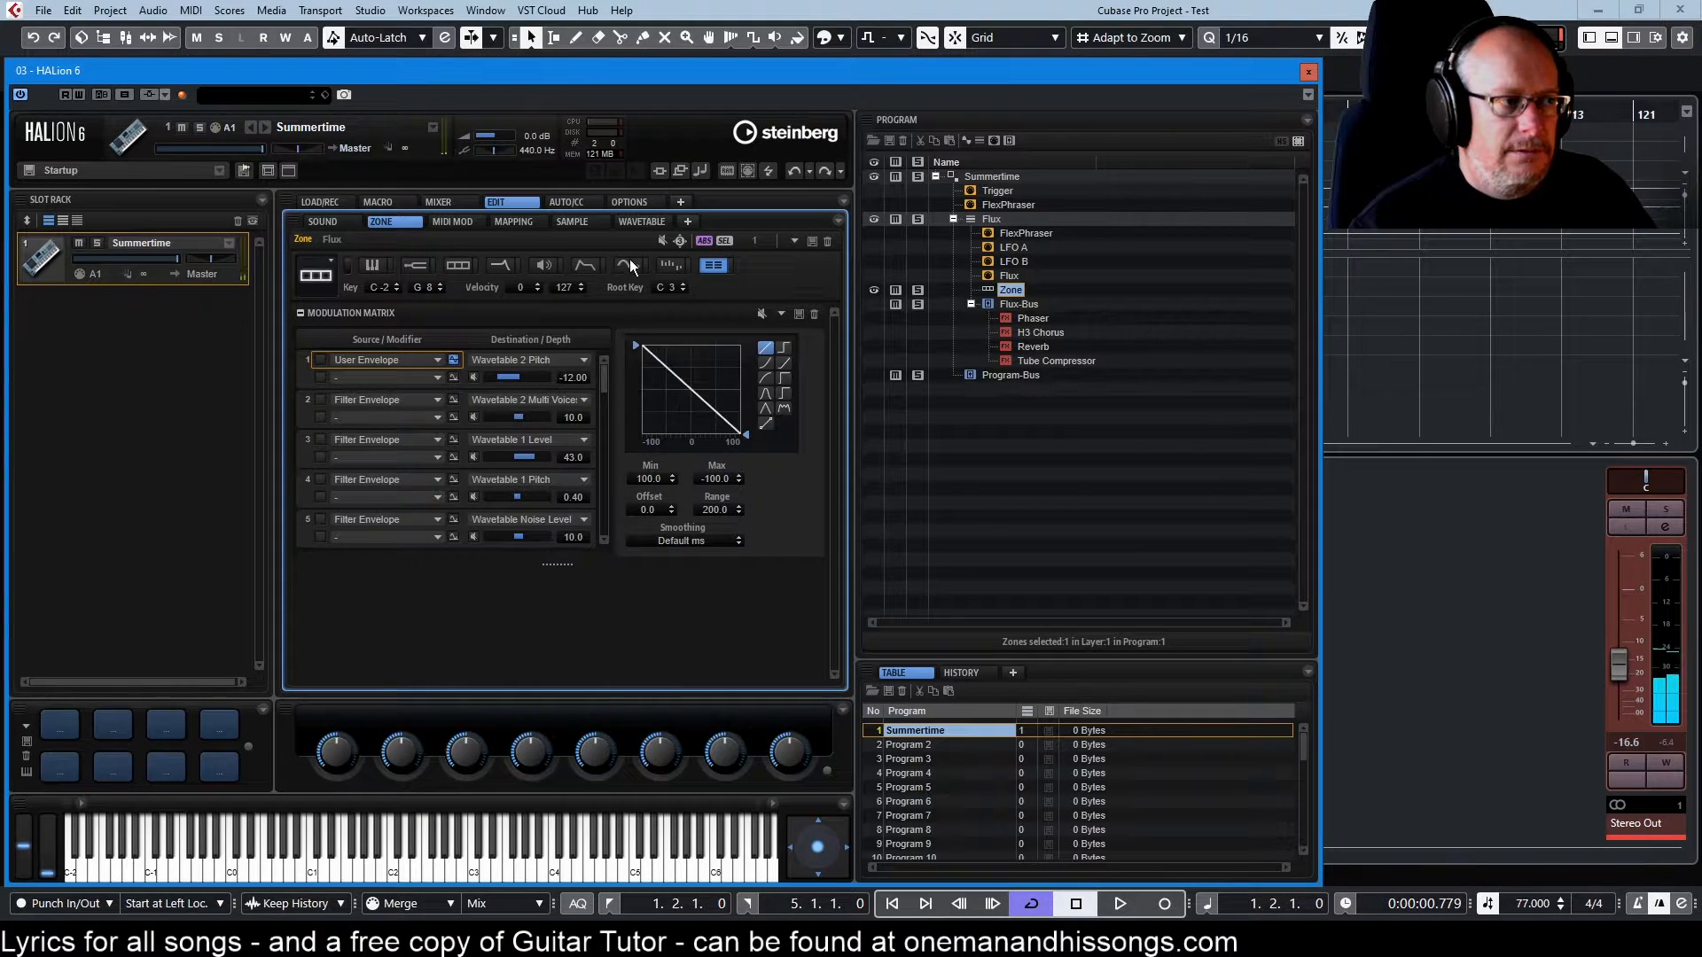
left_click_drag(746, 434, 748, 255)
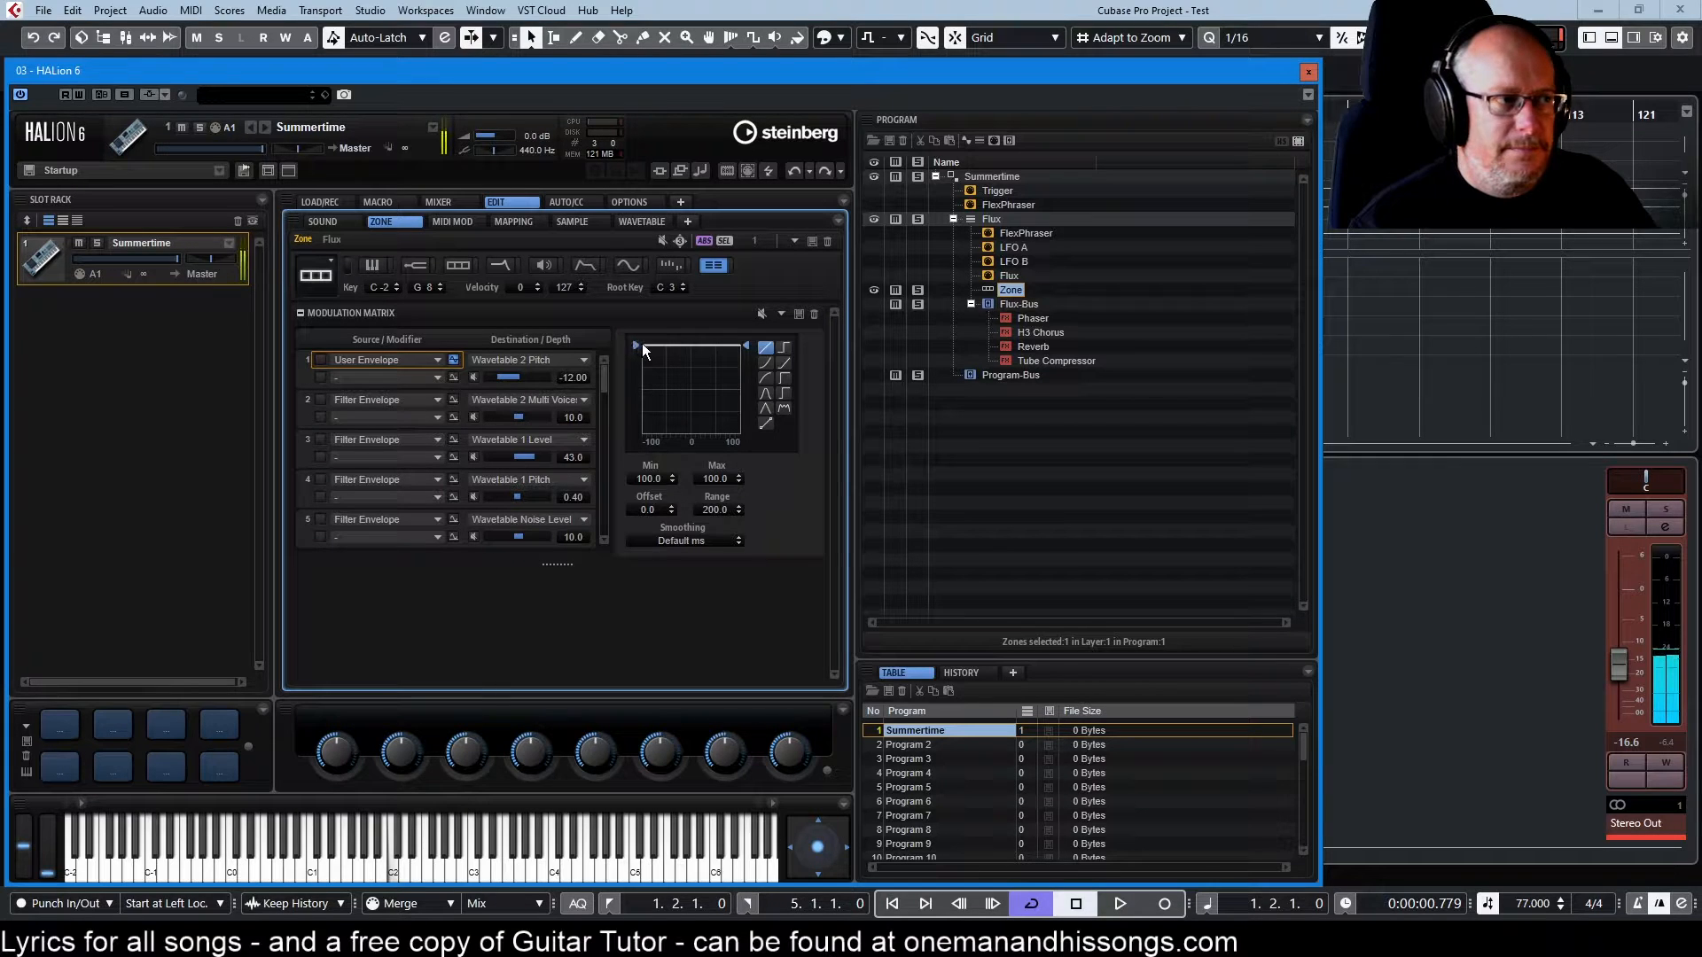
left_click_drag(637, 346, 625, 604)
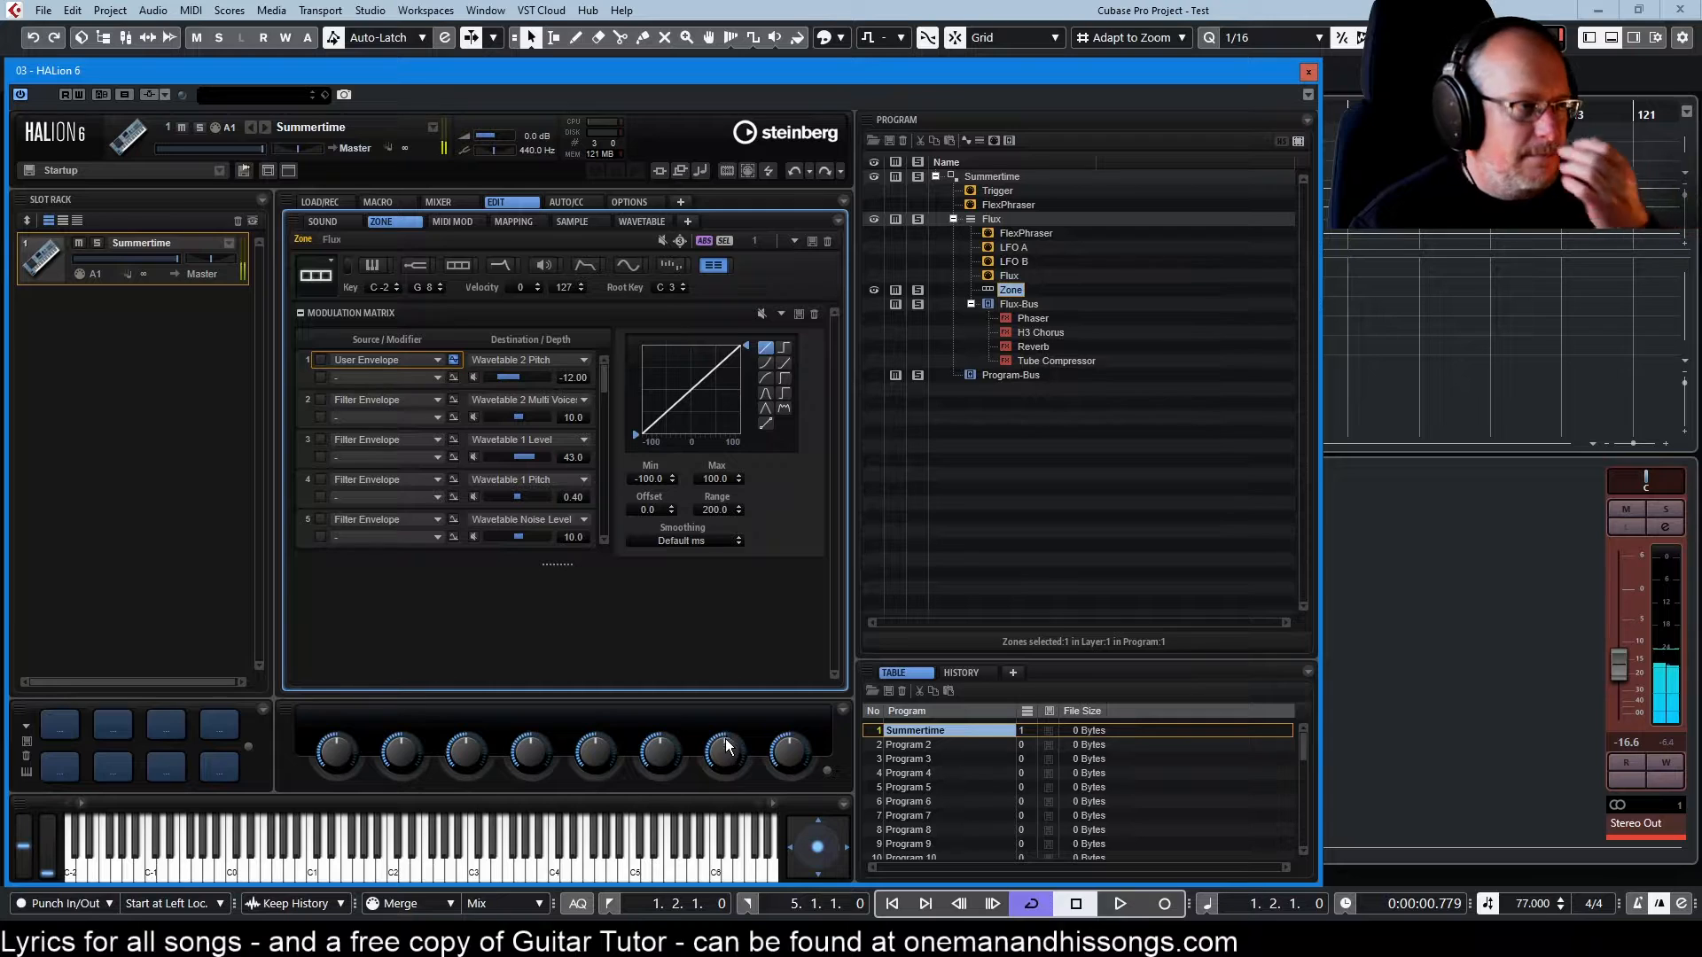
Try two other curve shapes for the Wavetable 2 Pitch modulation and return it to Linear
left_click(766, 363)
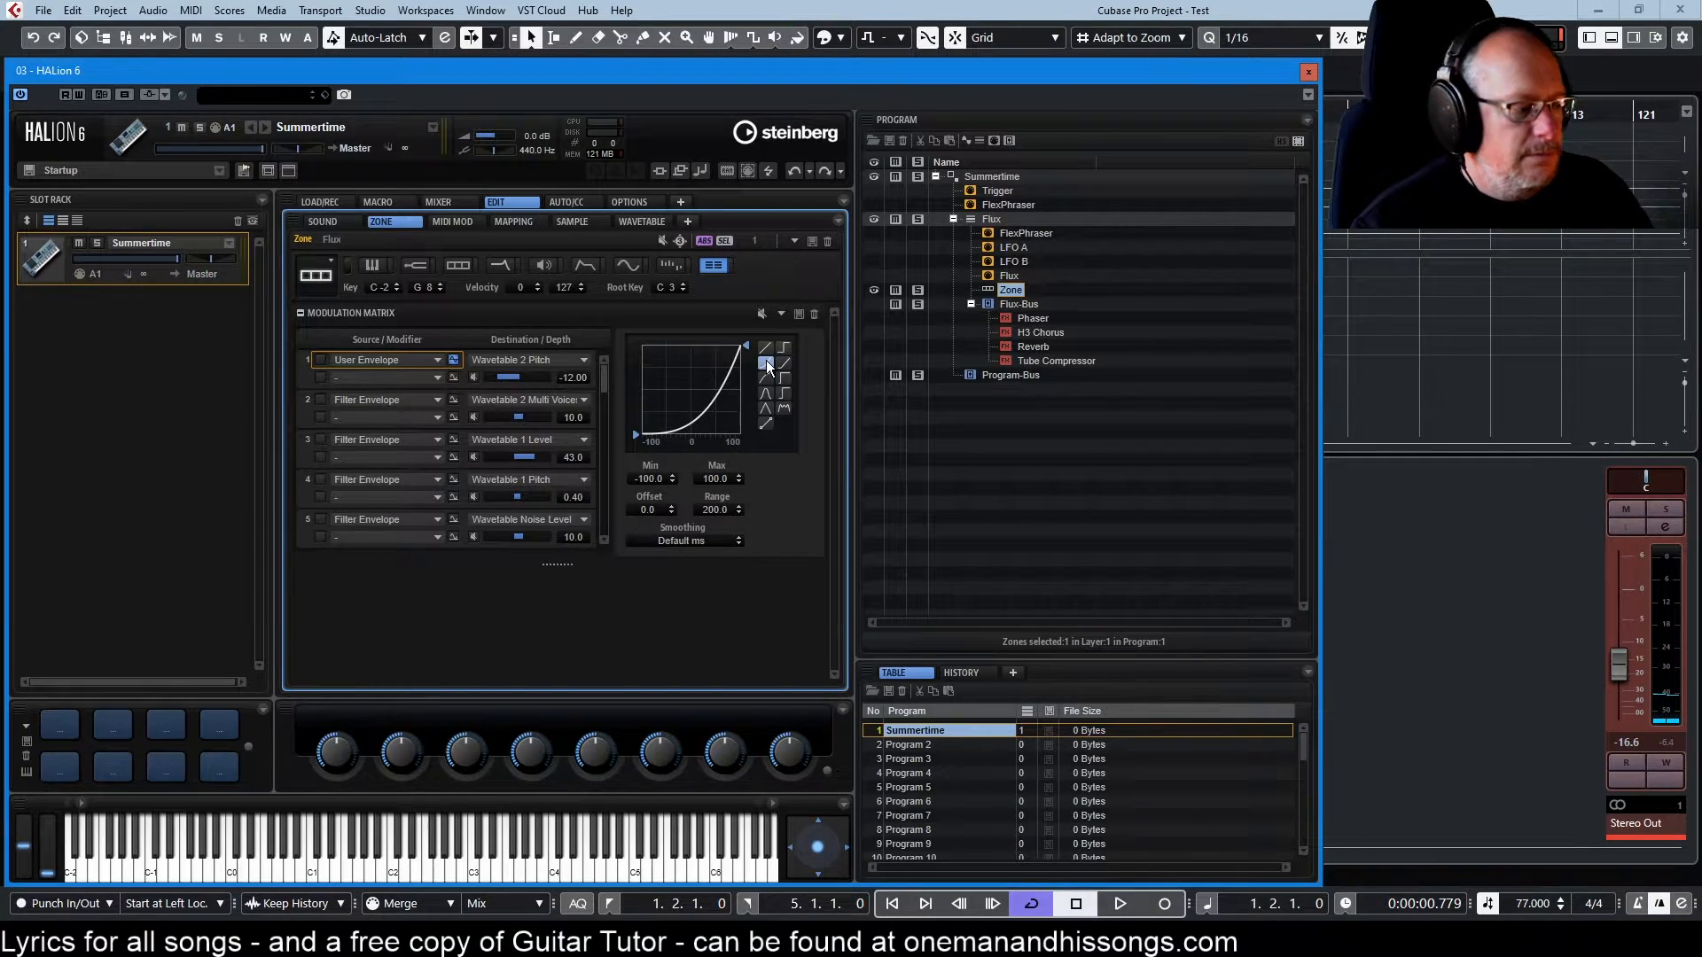
left_click(784, 409)
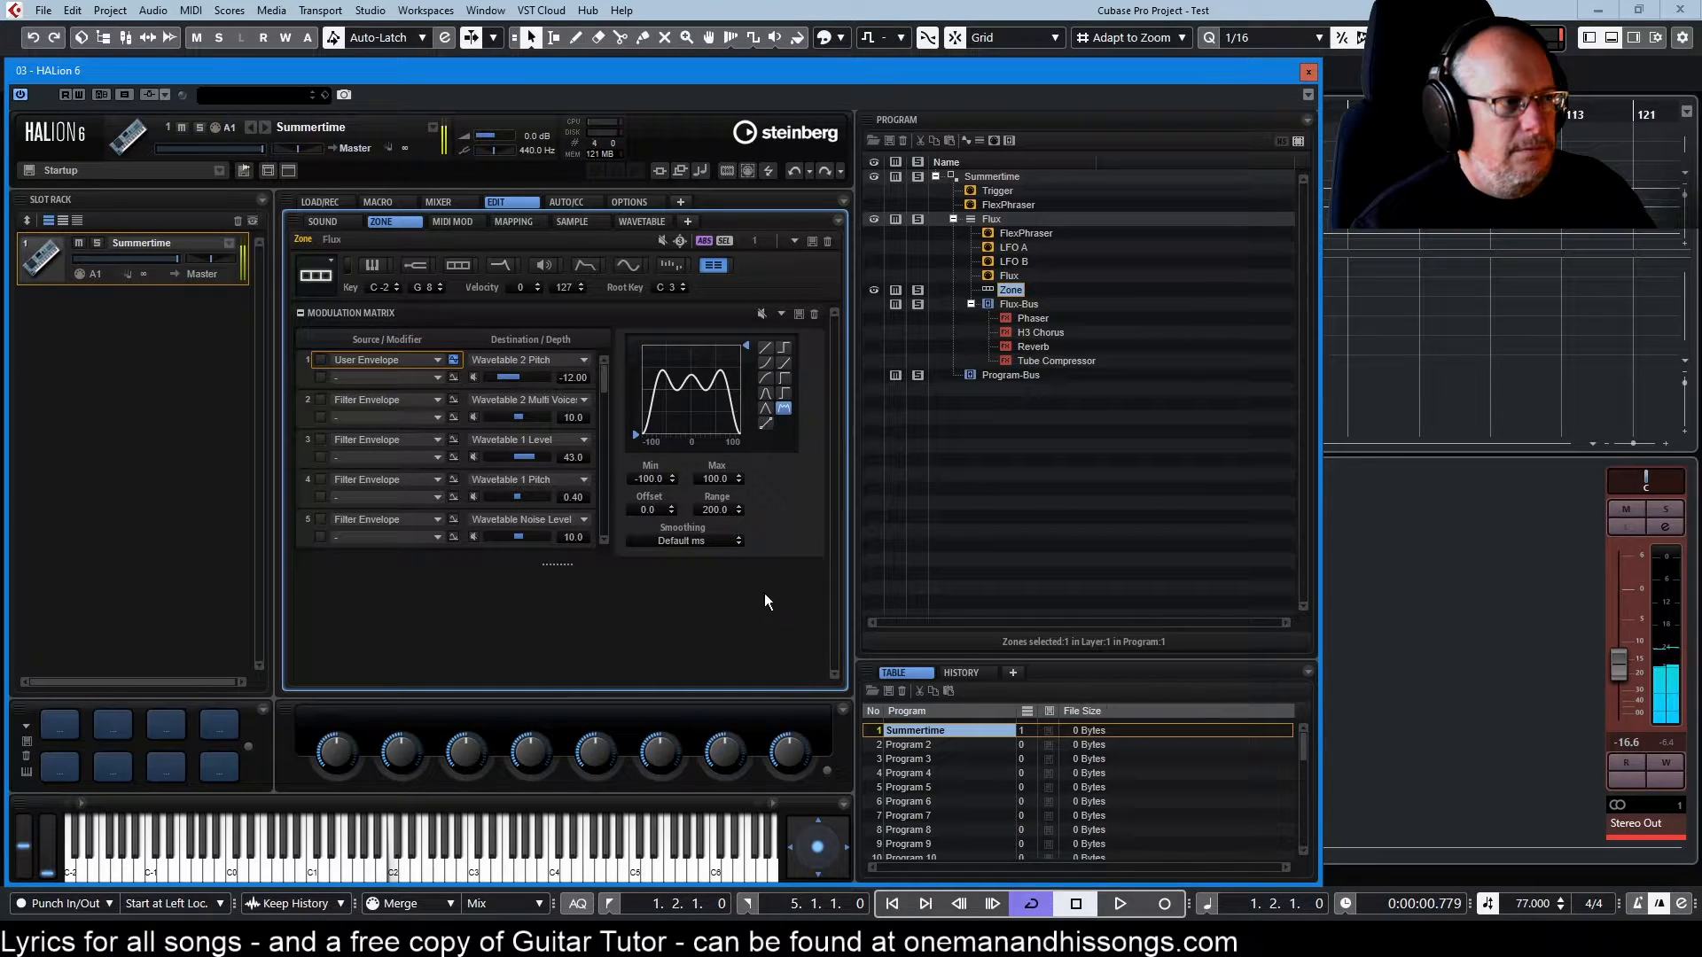
left_click(765, 348)
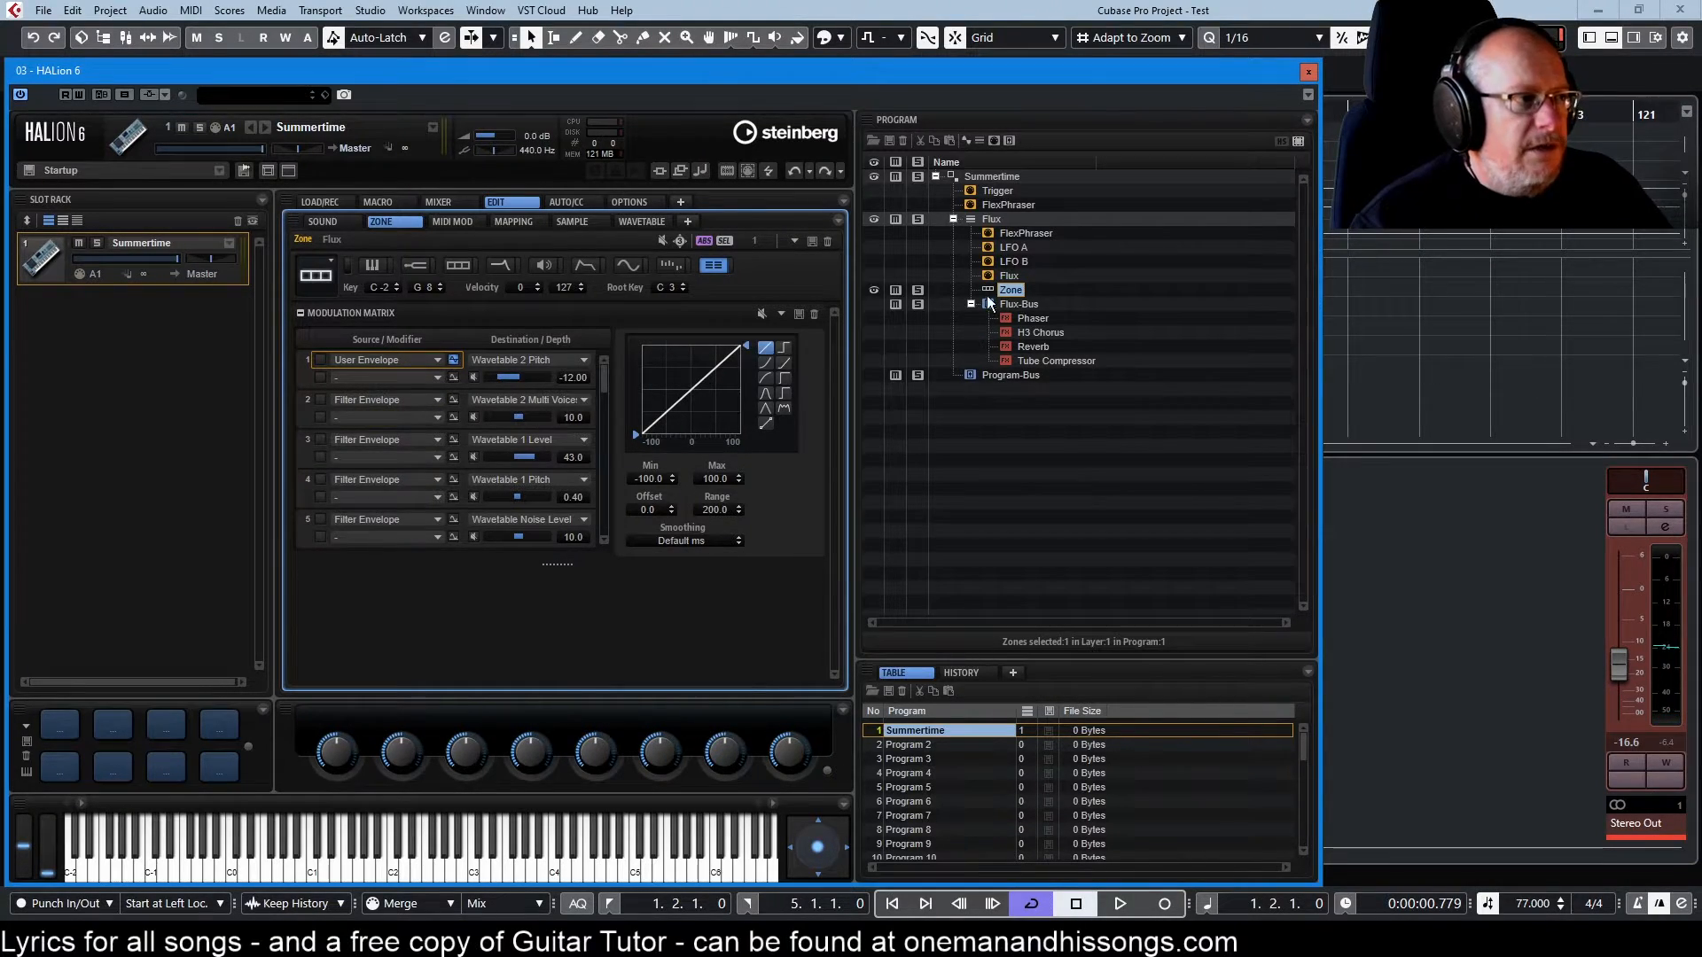
Review the Zone's filter settings and its Filter envelope
left_click(504, 265)
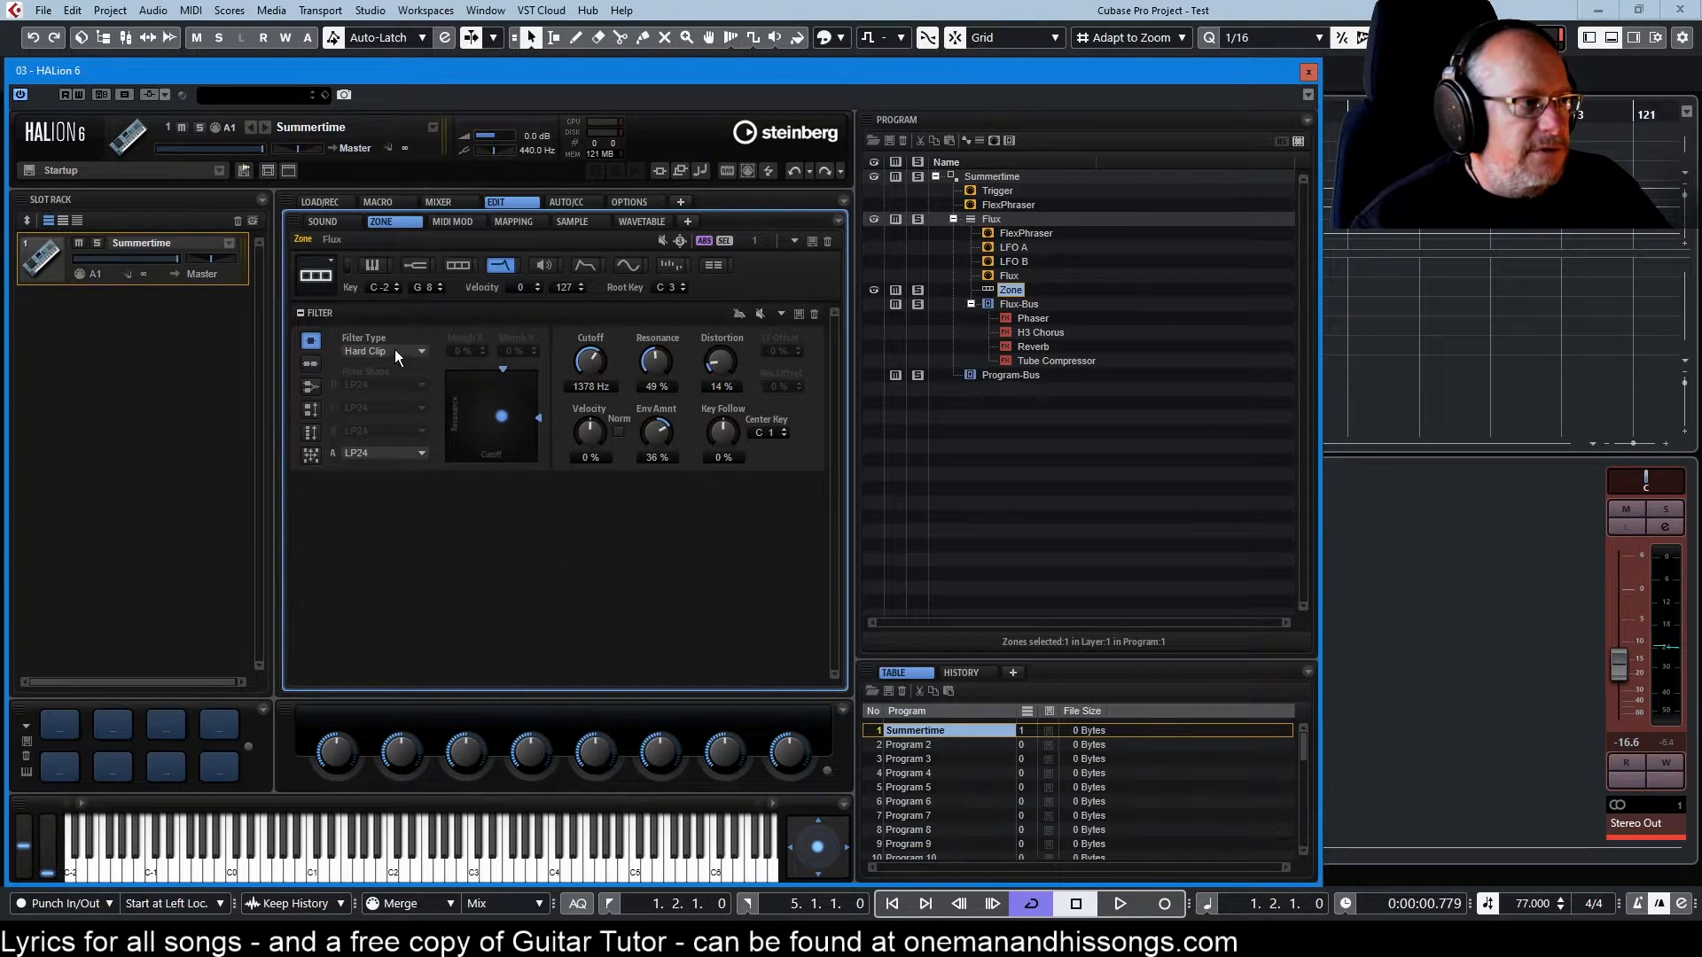
left_click(585, 265)
left_click(449, 314)
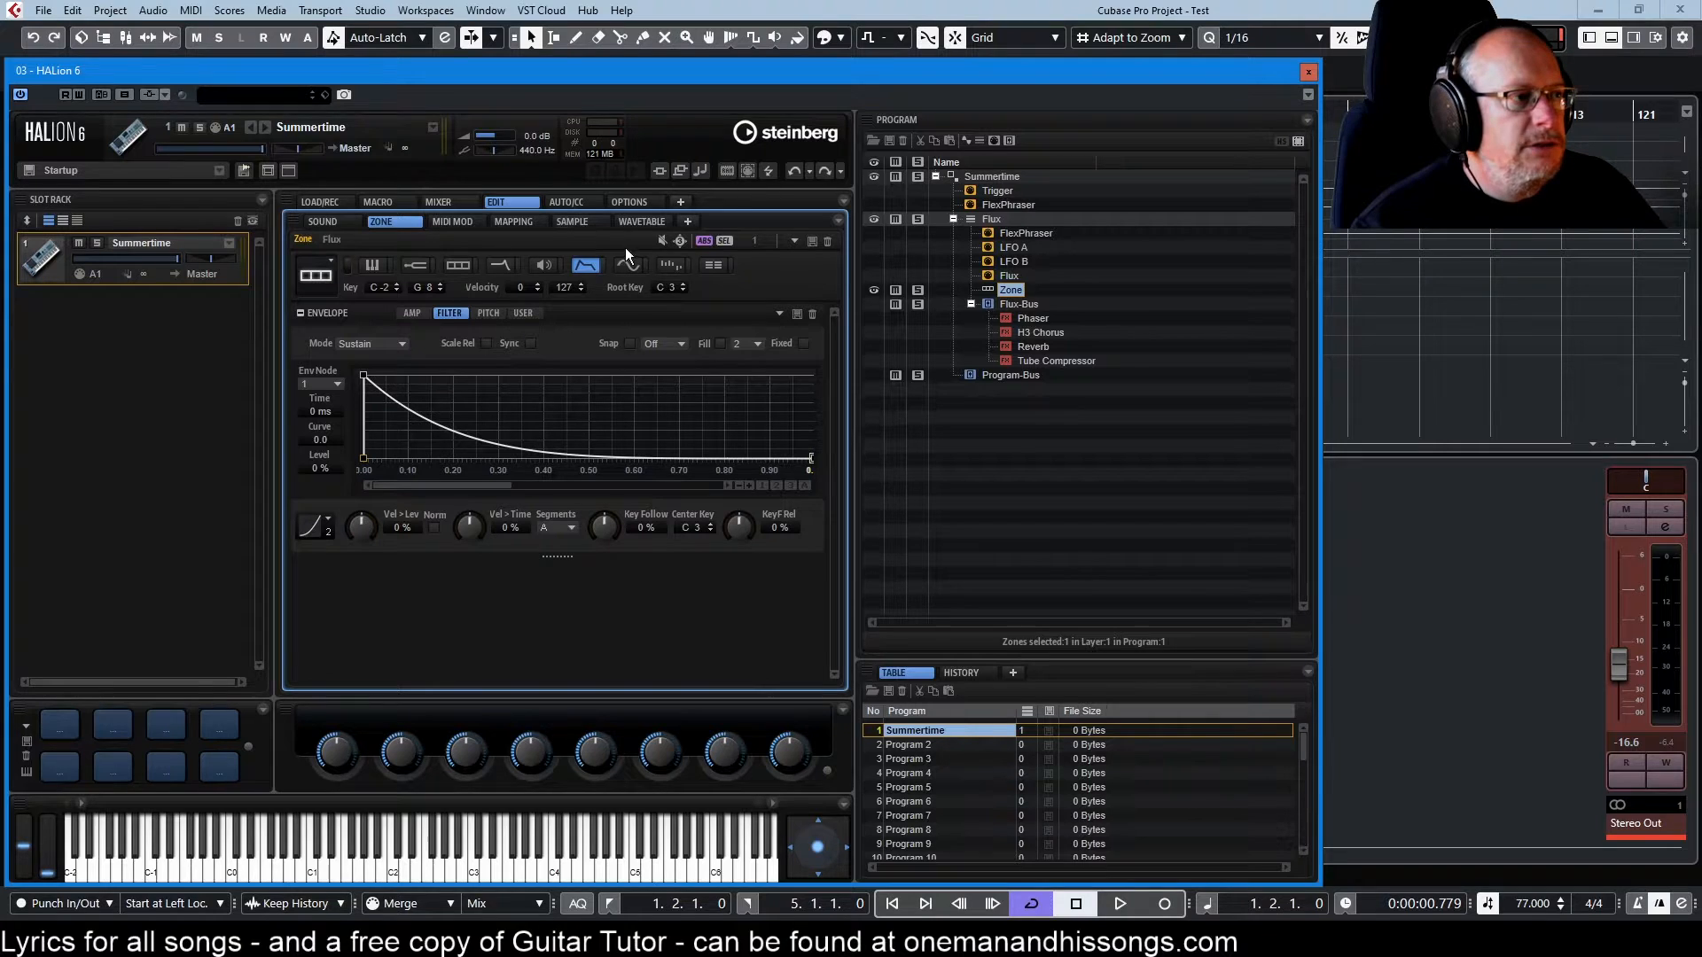
Raise the Filter Envelope's modulation depth on Wavetable 2 Multi Voices to about 94.9 in the Modulation Matrix
left_click(714, 266)
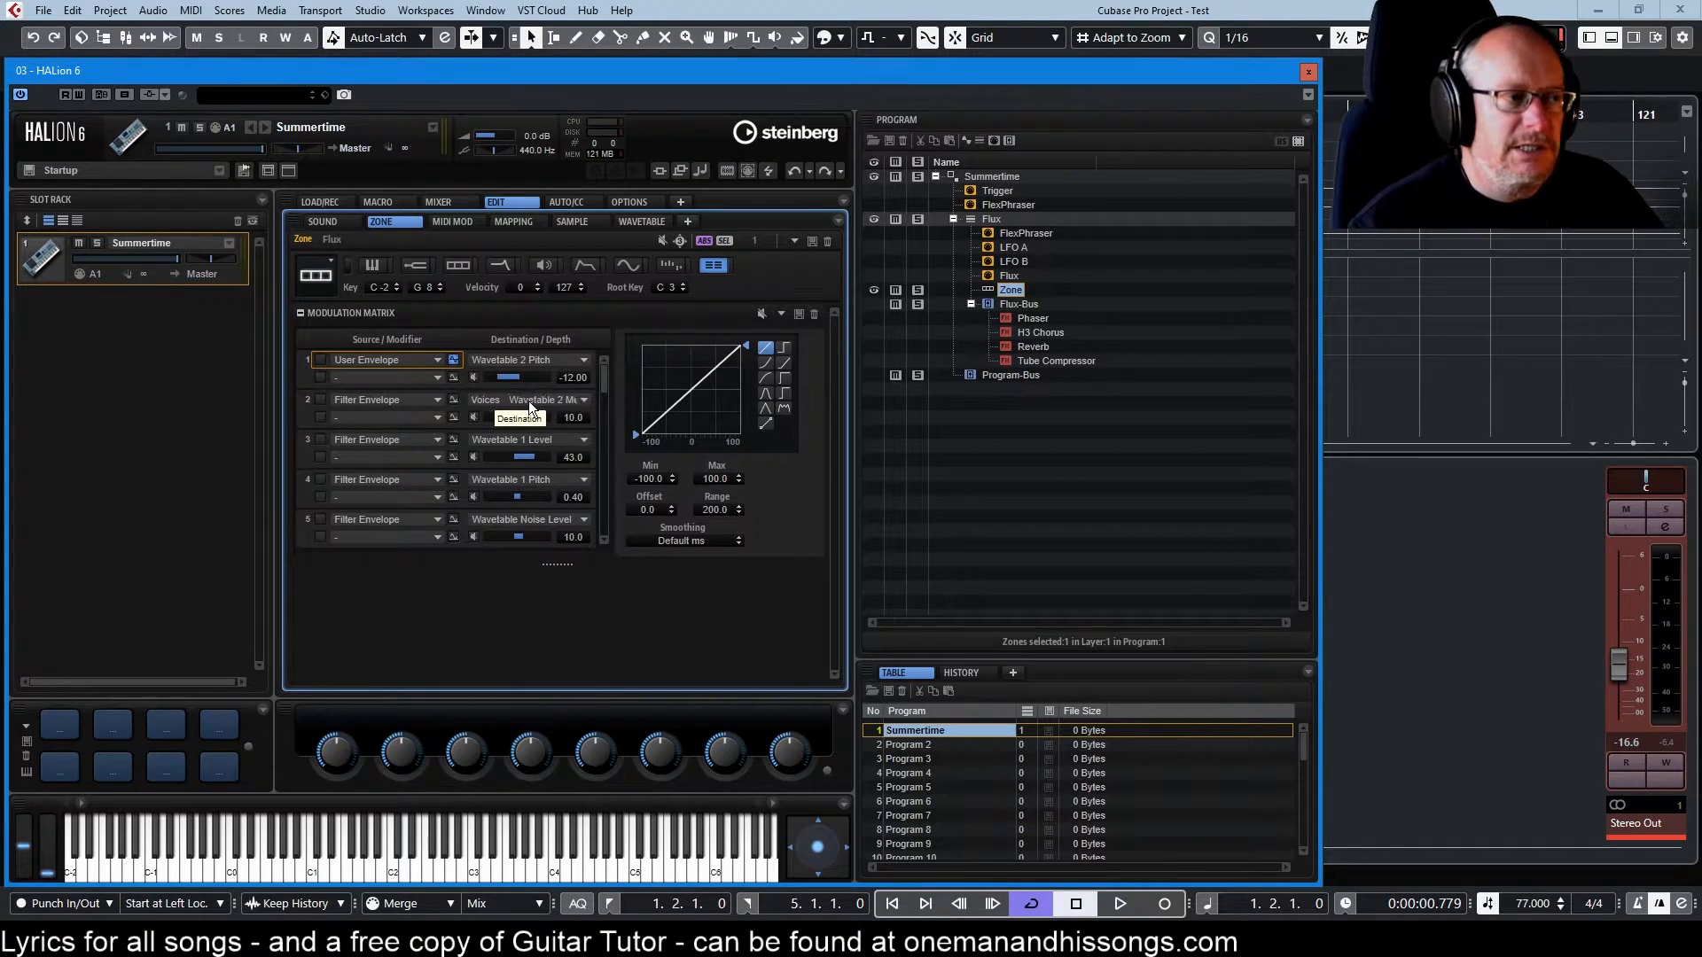
left_click_drag(518, 418, 551, 419)
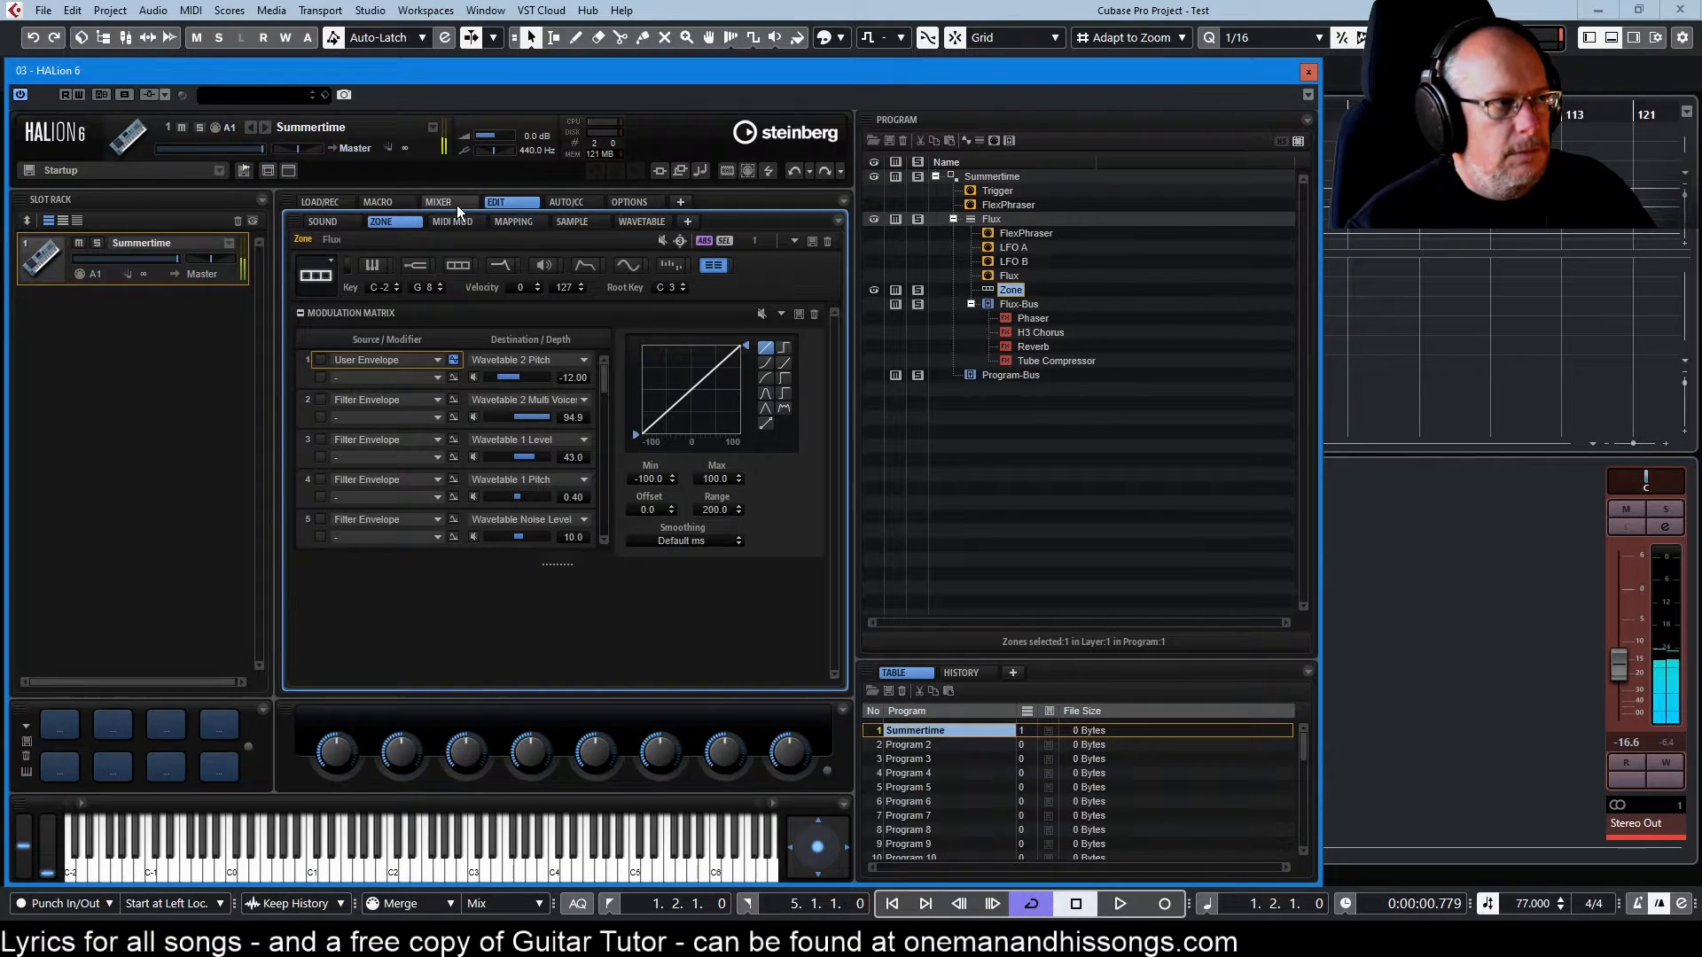
Set the tempo scale of the Flux layer's FlexPhraser to 1/8
left_click(1026, 234)
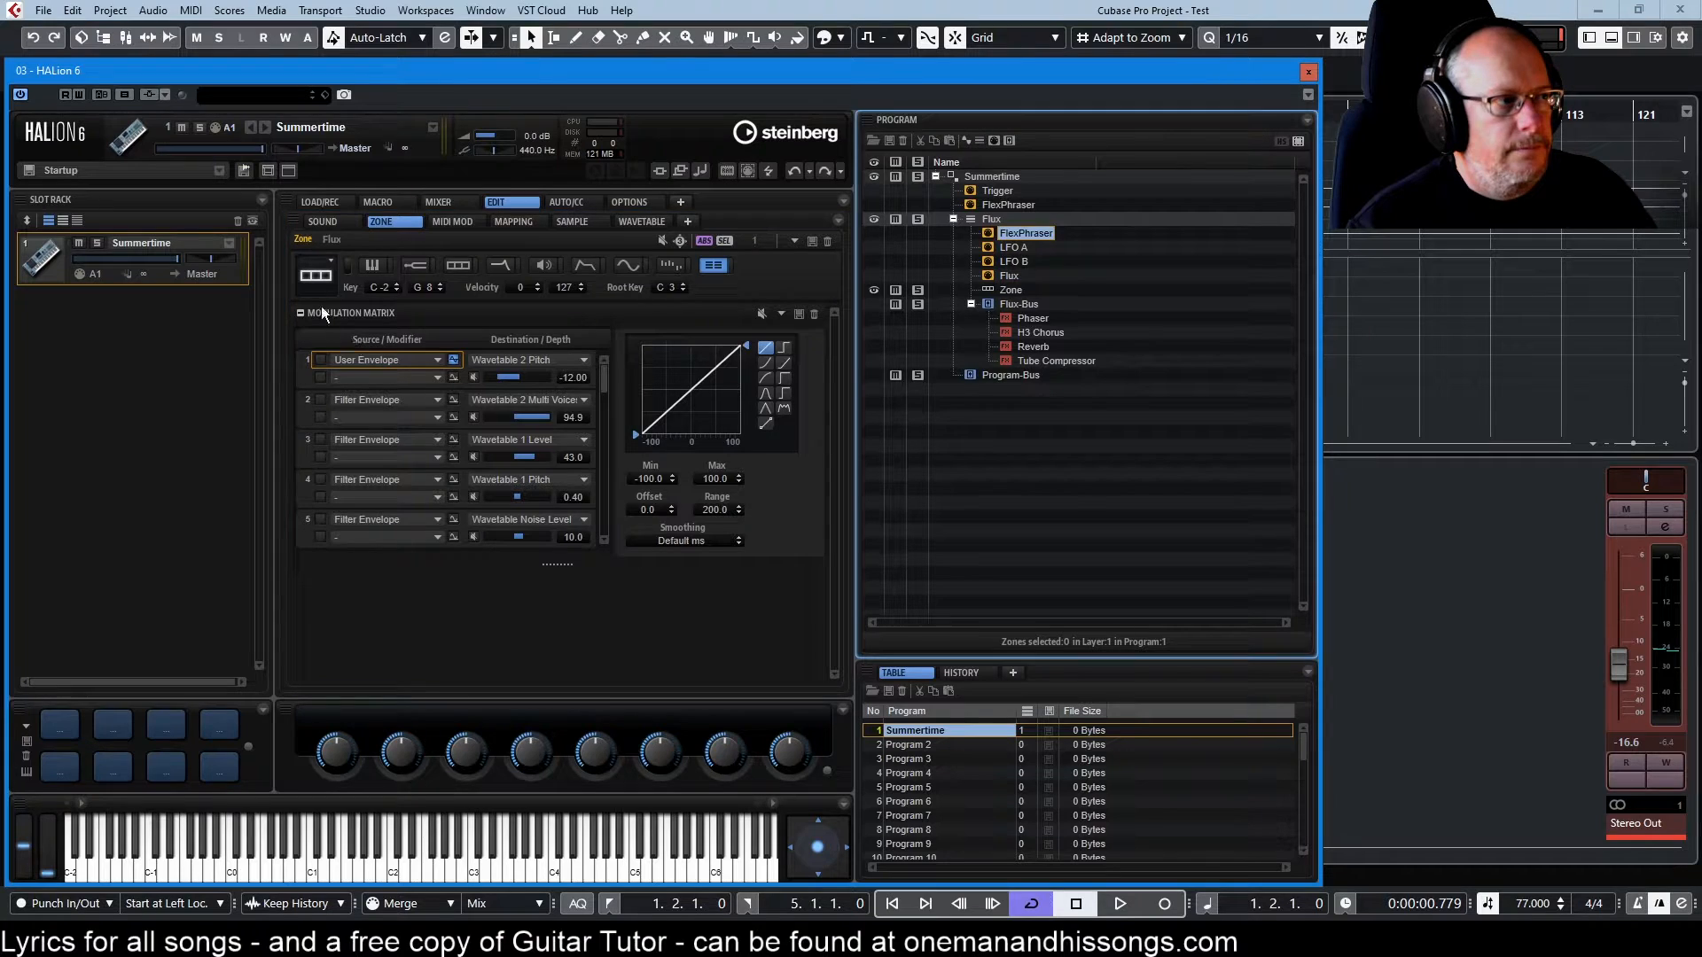
left_click(338, 222)
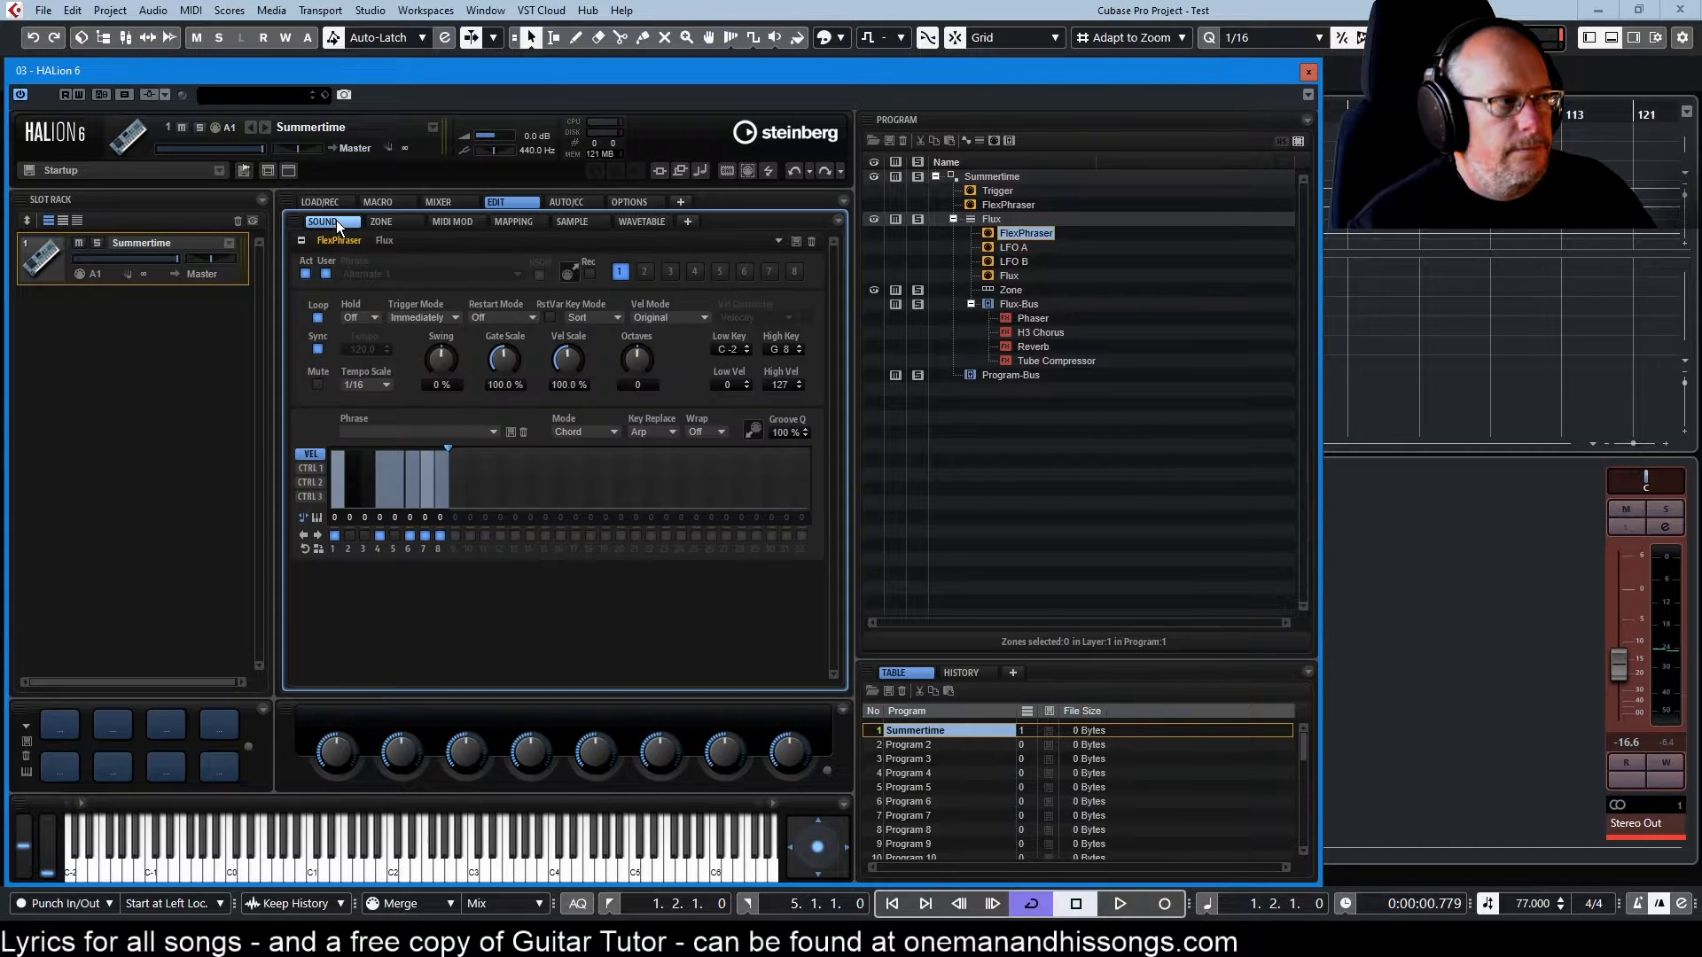
left_click(374, 385)
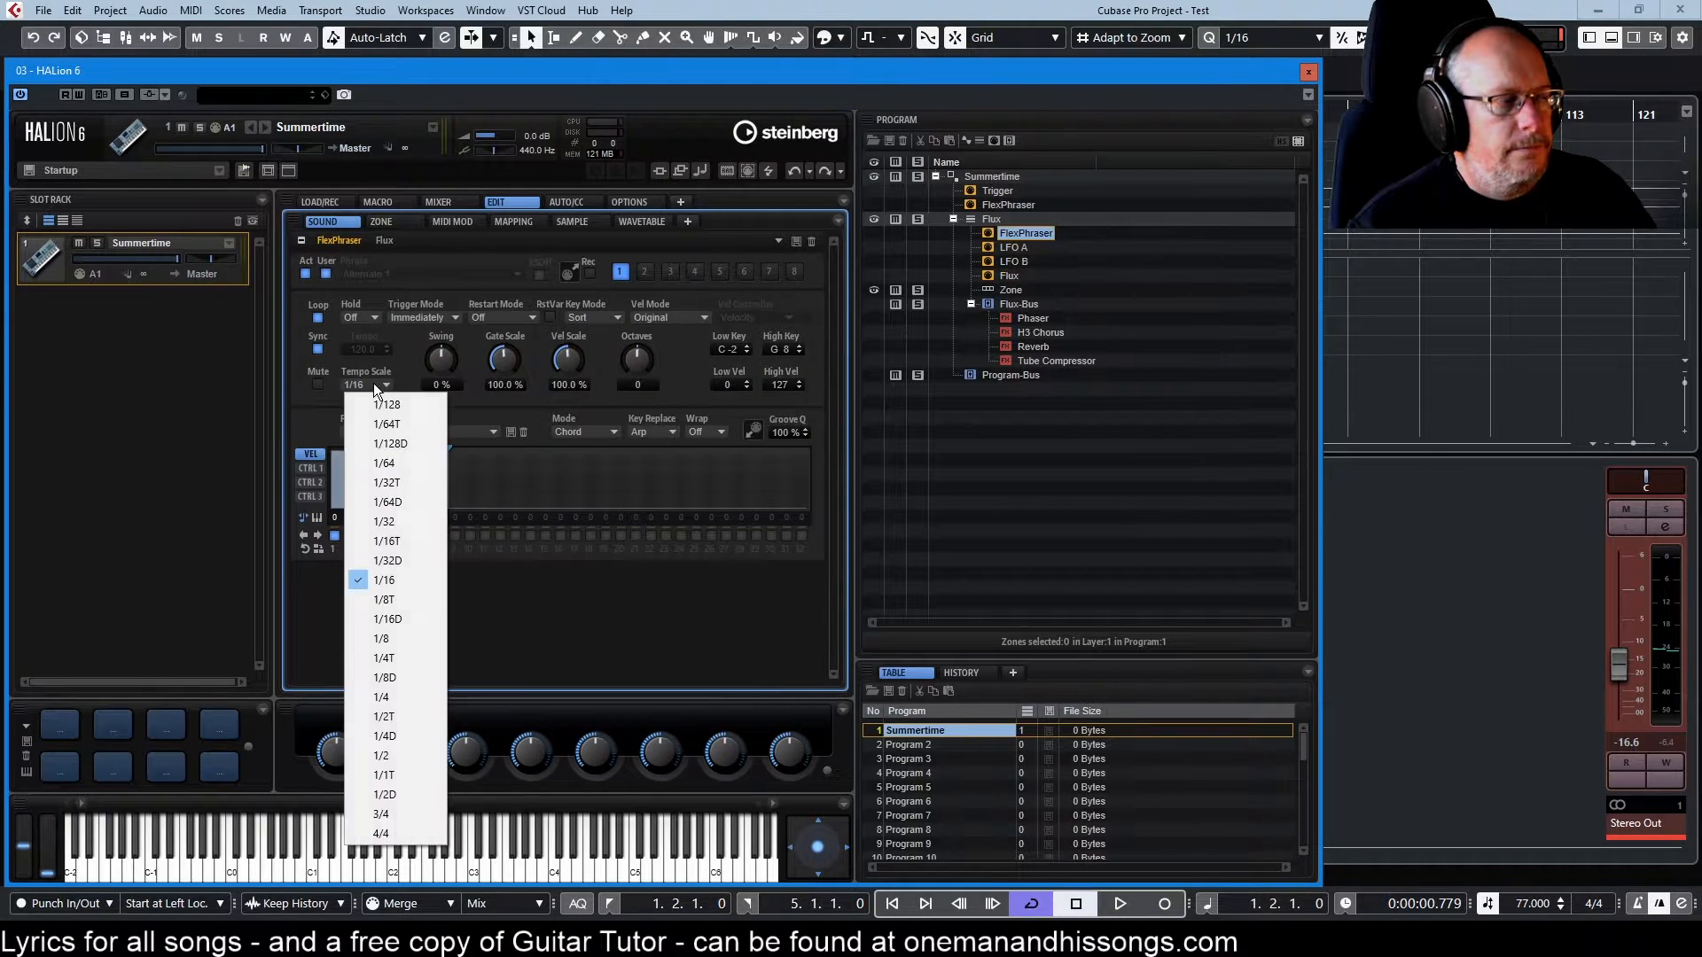
left_click(390, 639)
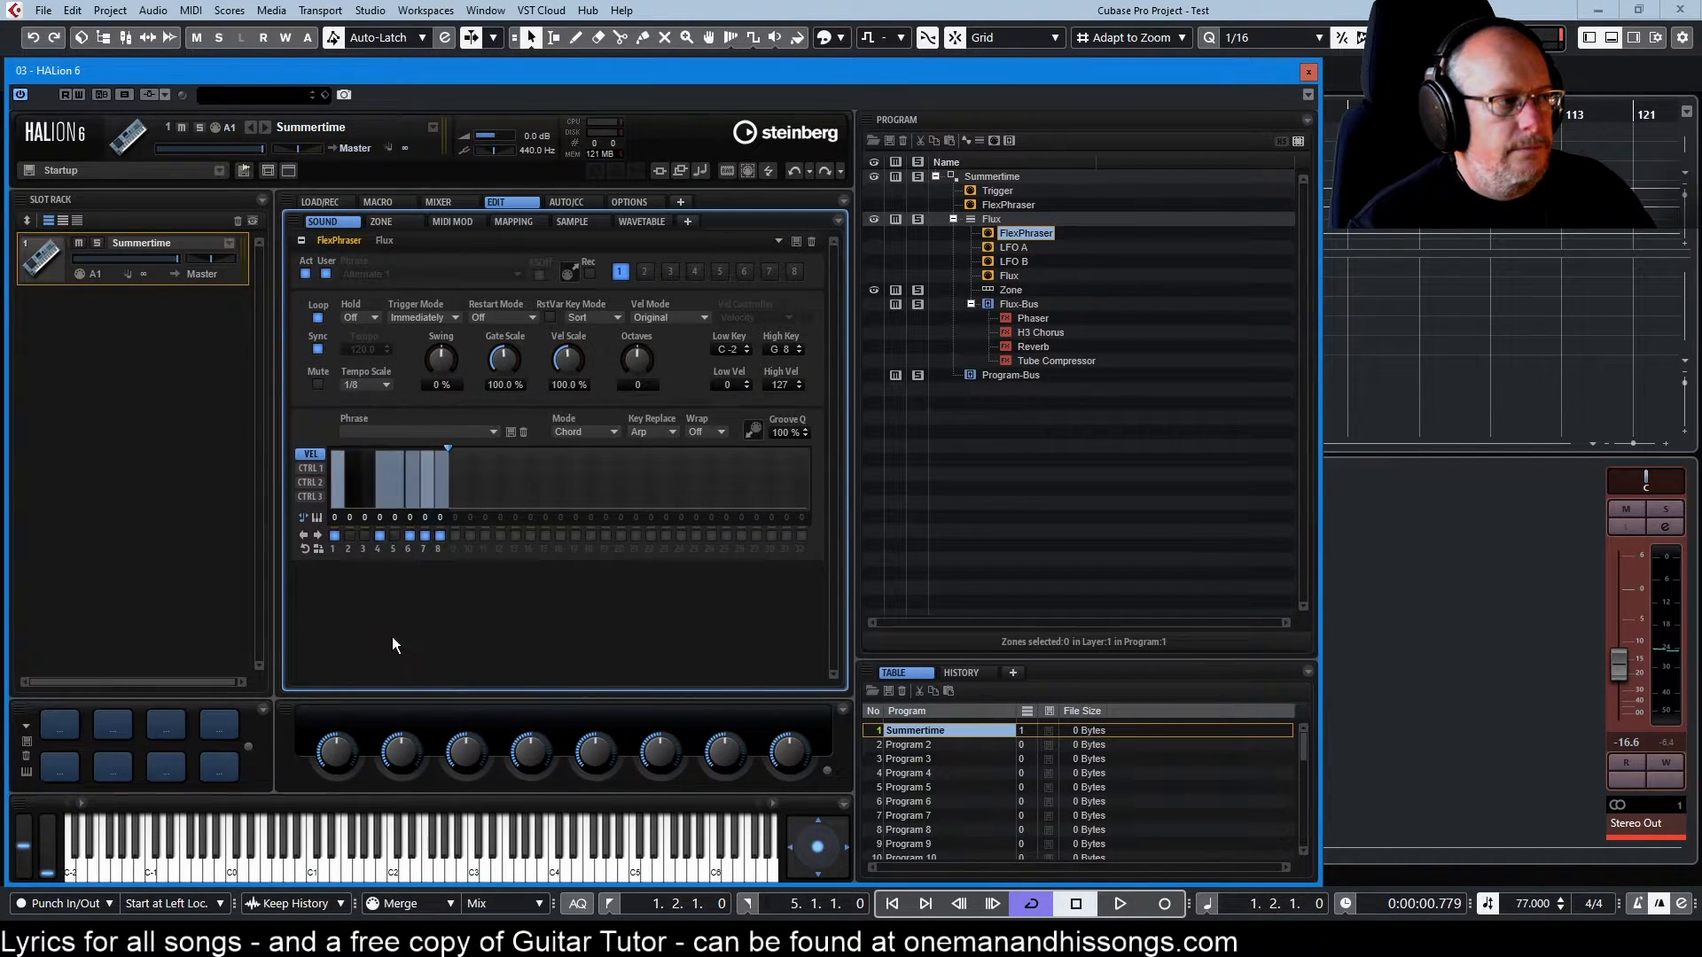
Compare the Zone's Wavetable 2 Multi Voices modulation at a depth of about 3.8 and set the depth to 100
left_click(392, 222)
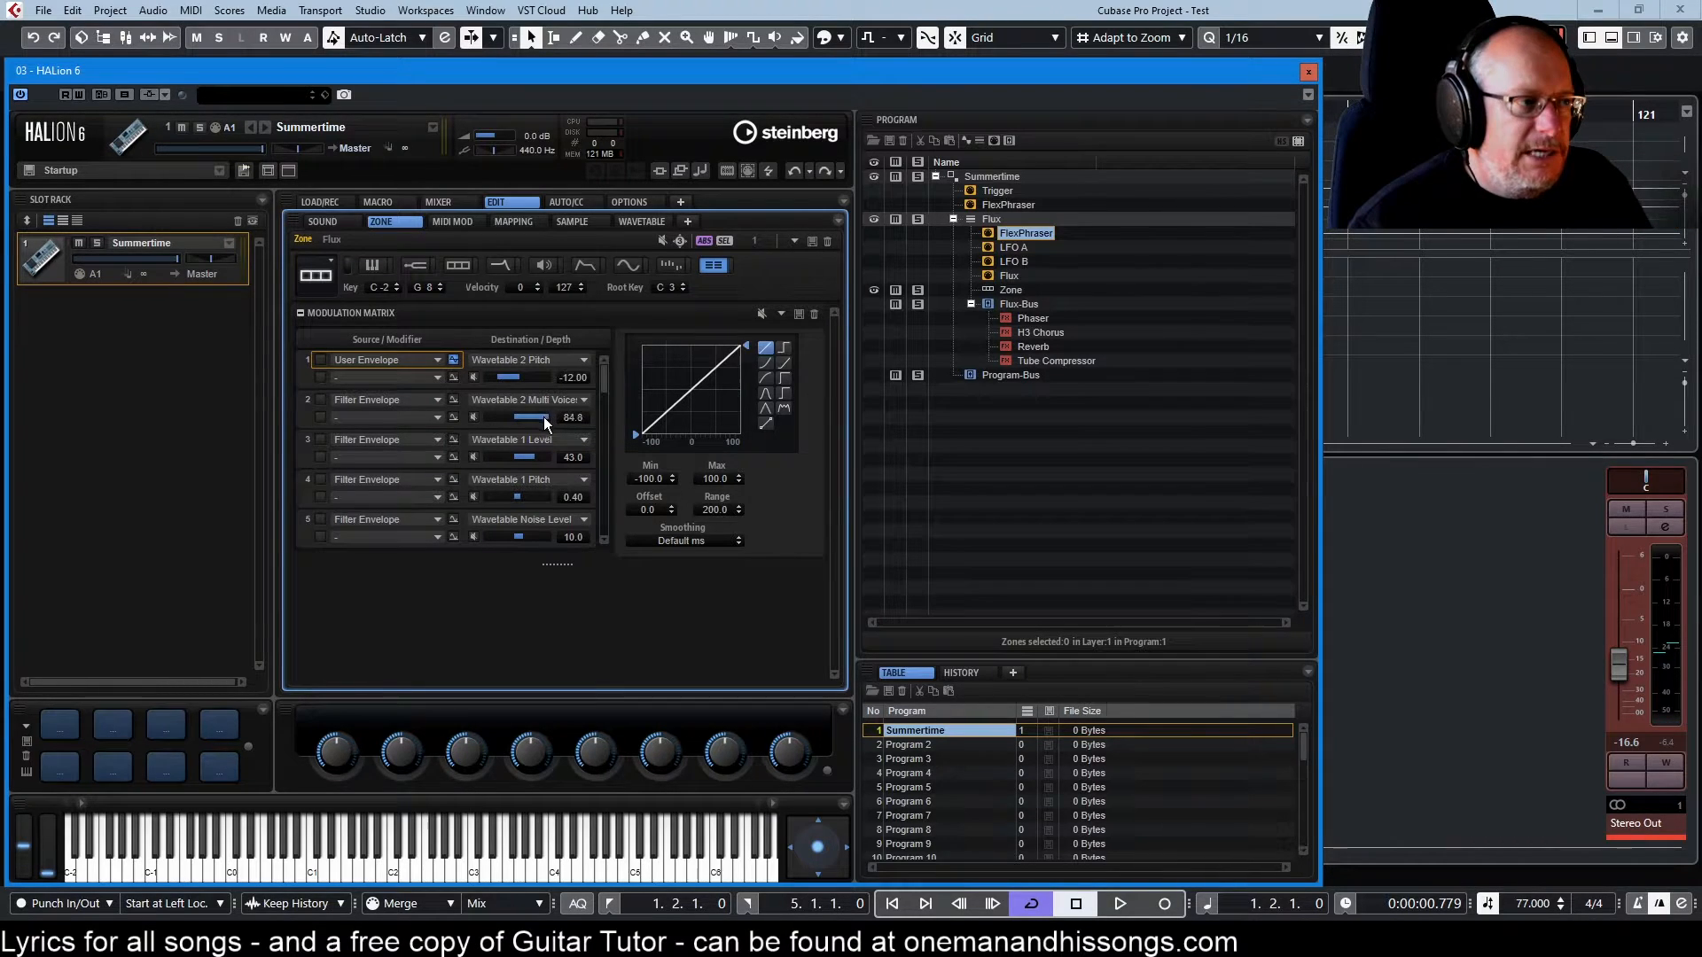
left_click_drag(514, 425, 518, 433)
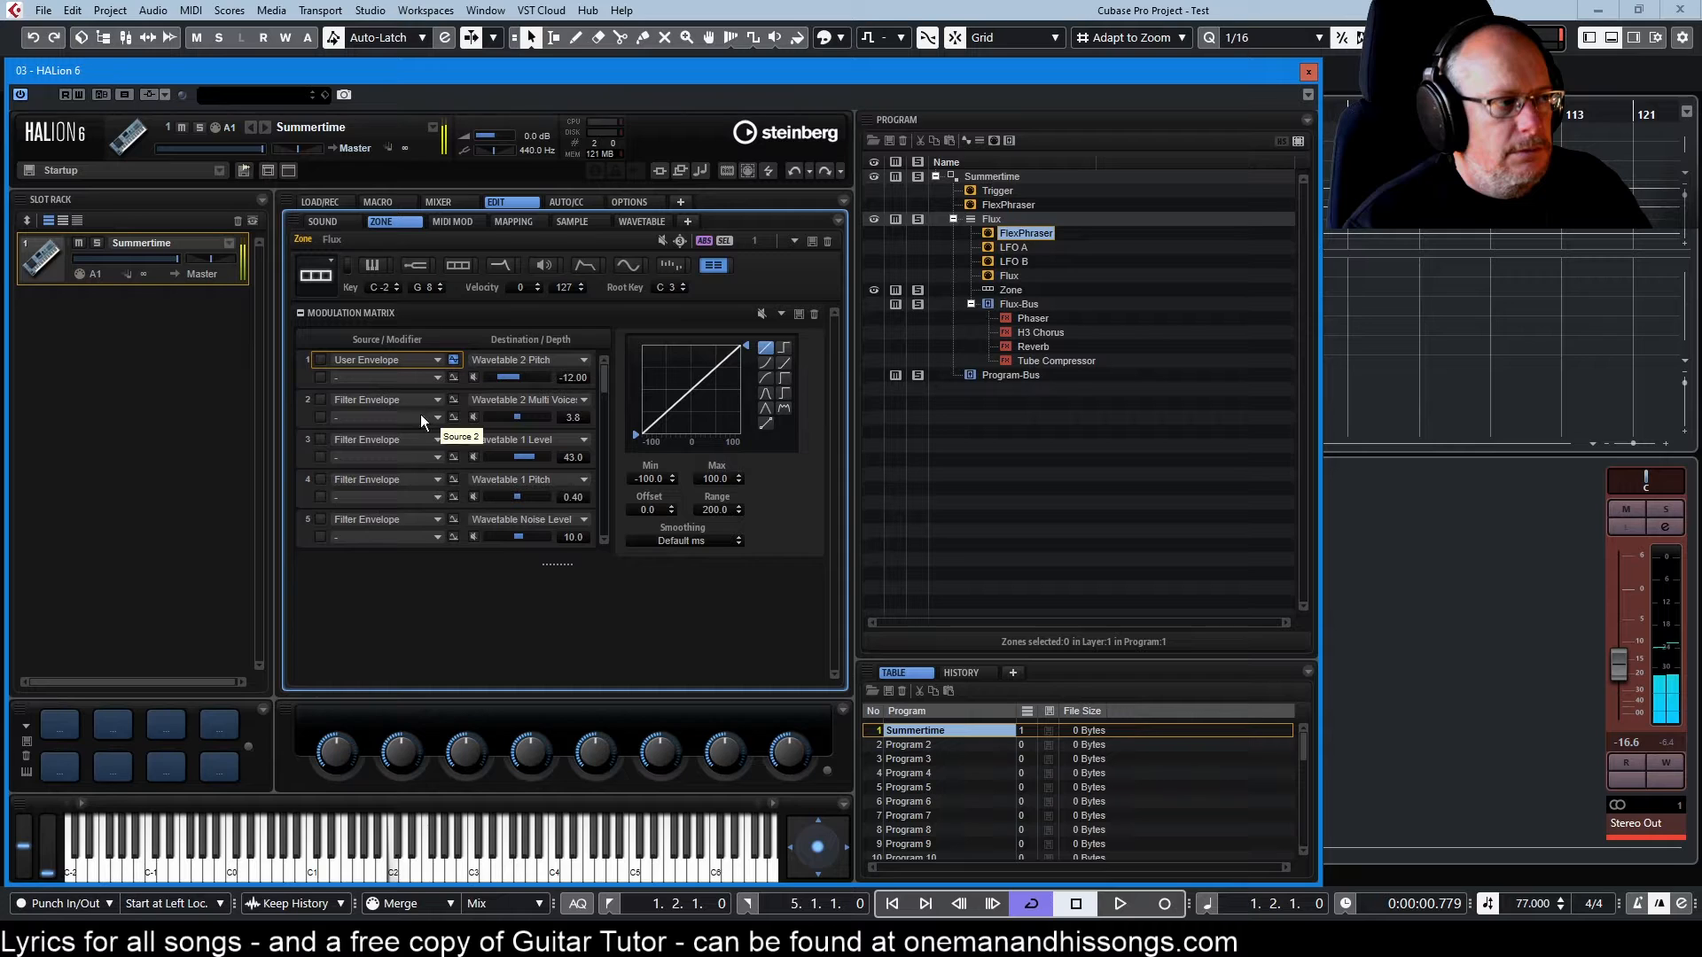
left_click(322, 401)
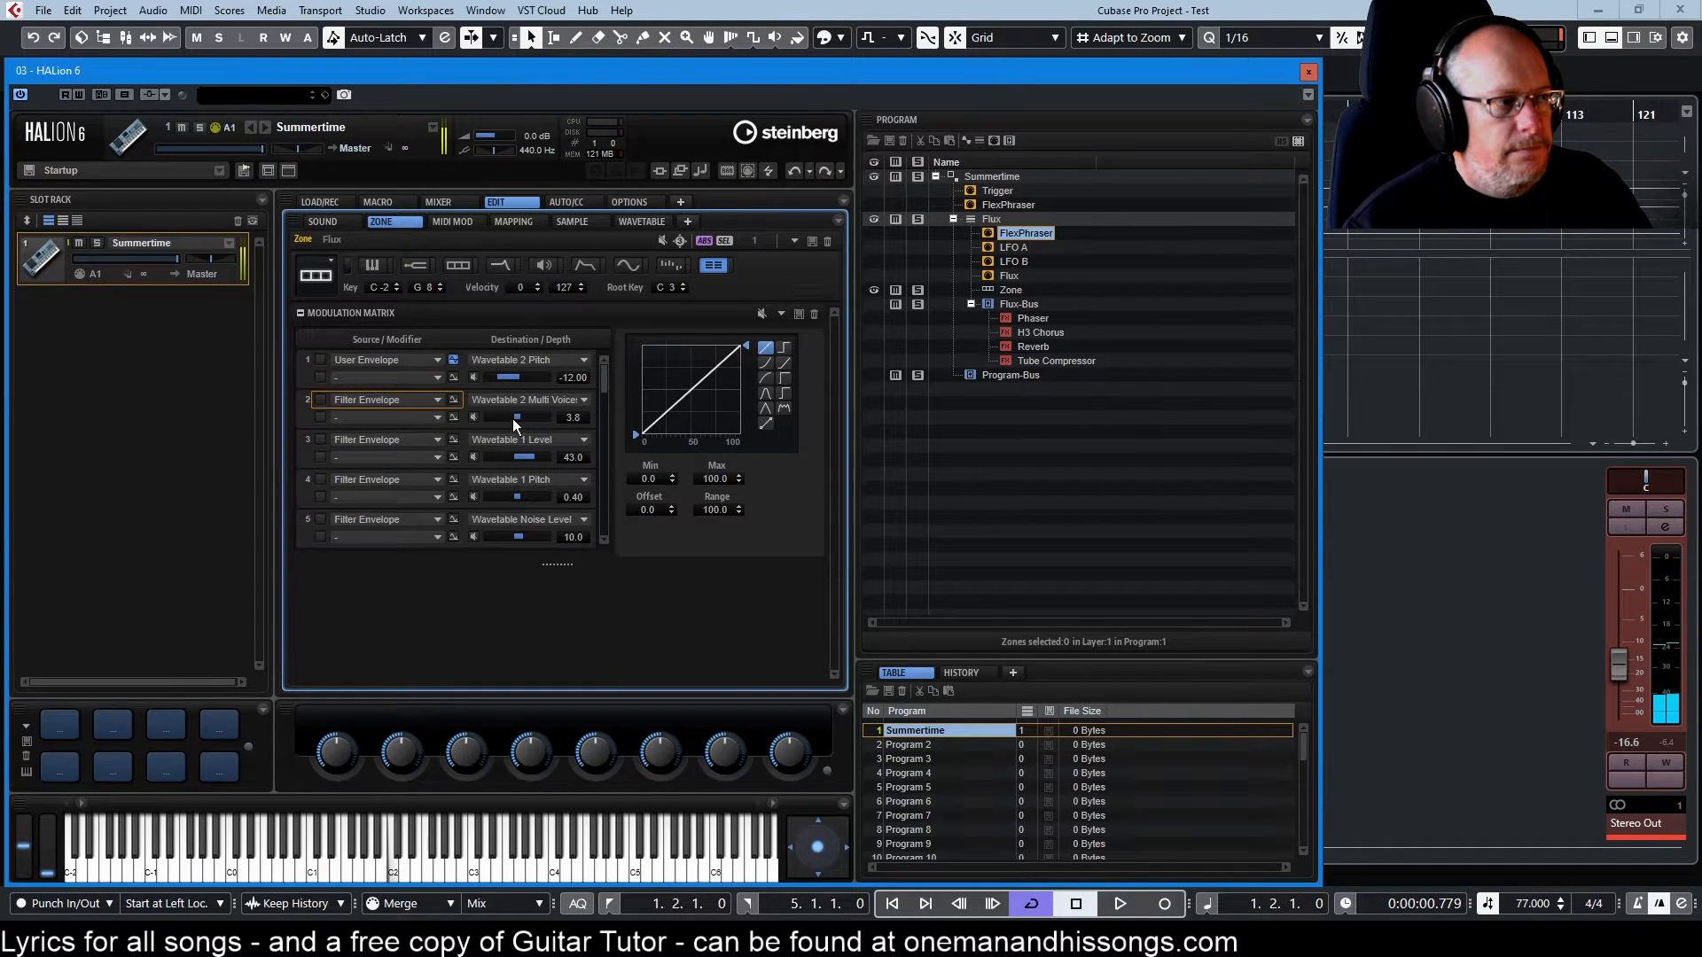
left_click_drag(519, 417, 576, 419)
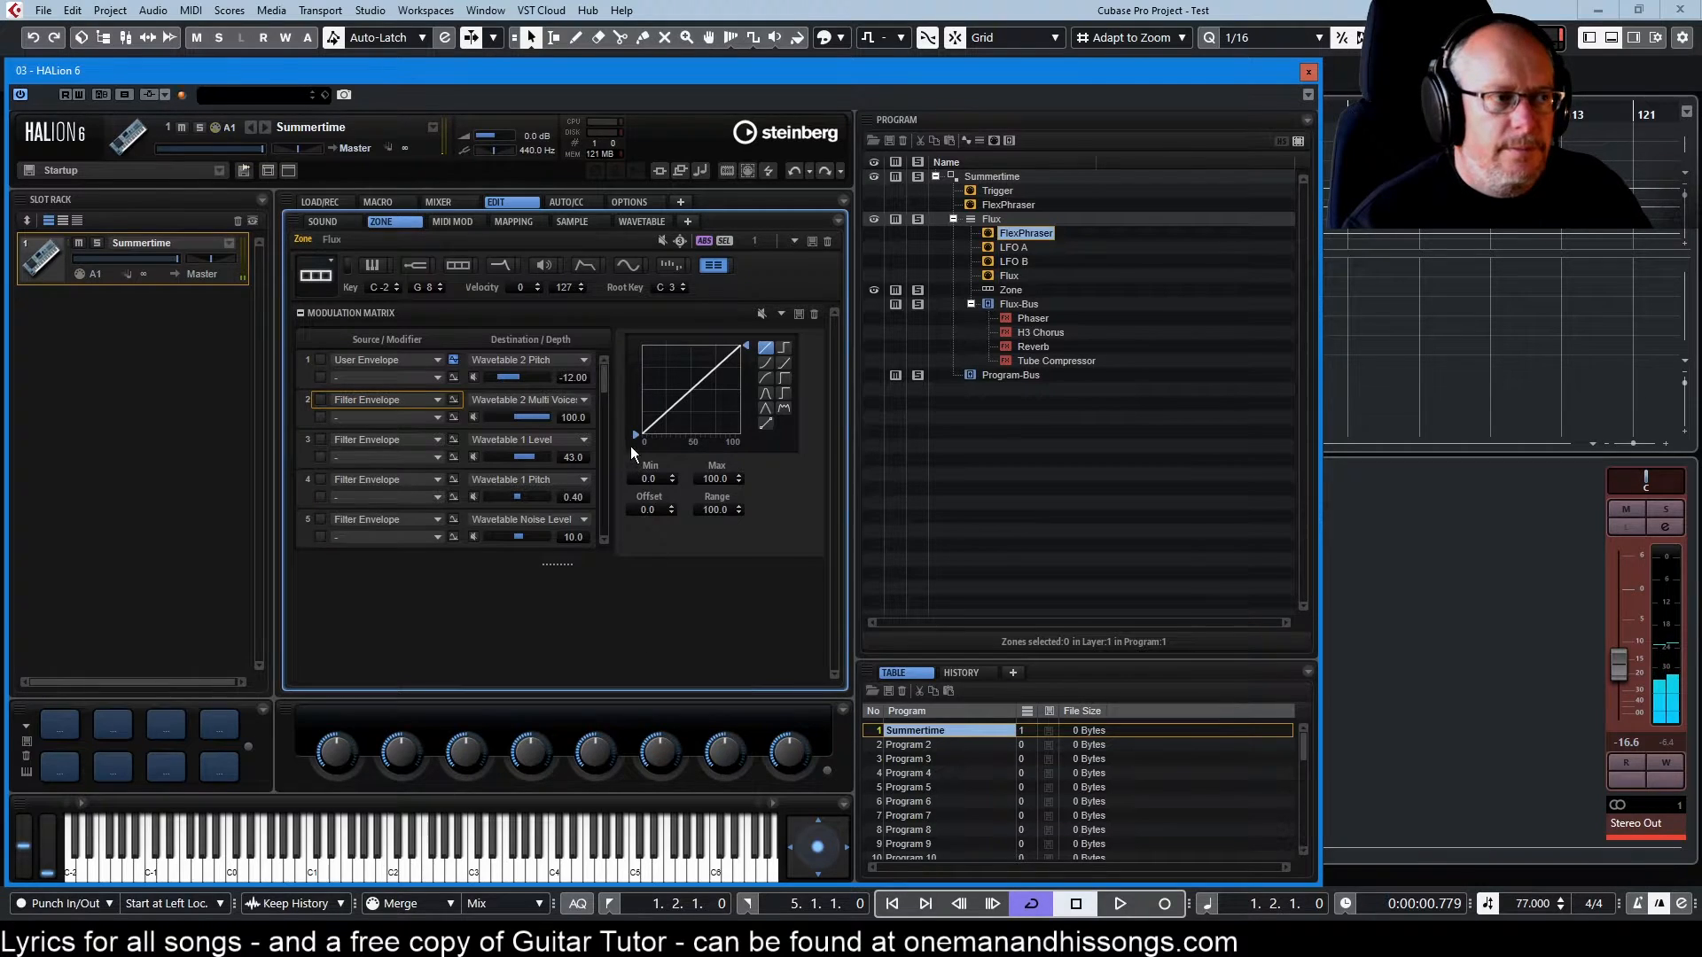
Try the Wavetable 2 Multi Voices curve flat at 100 and flat at 0, restoring the 0 to 100 range
left_click_drag(634, 433, 635, 346)
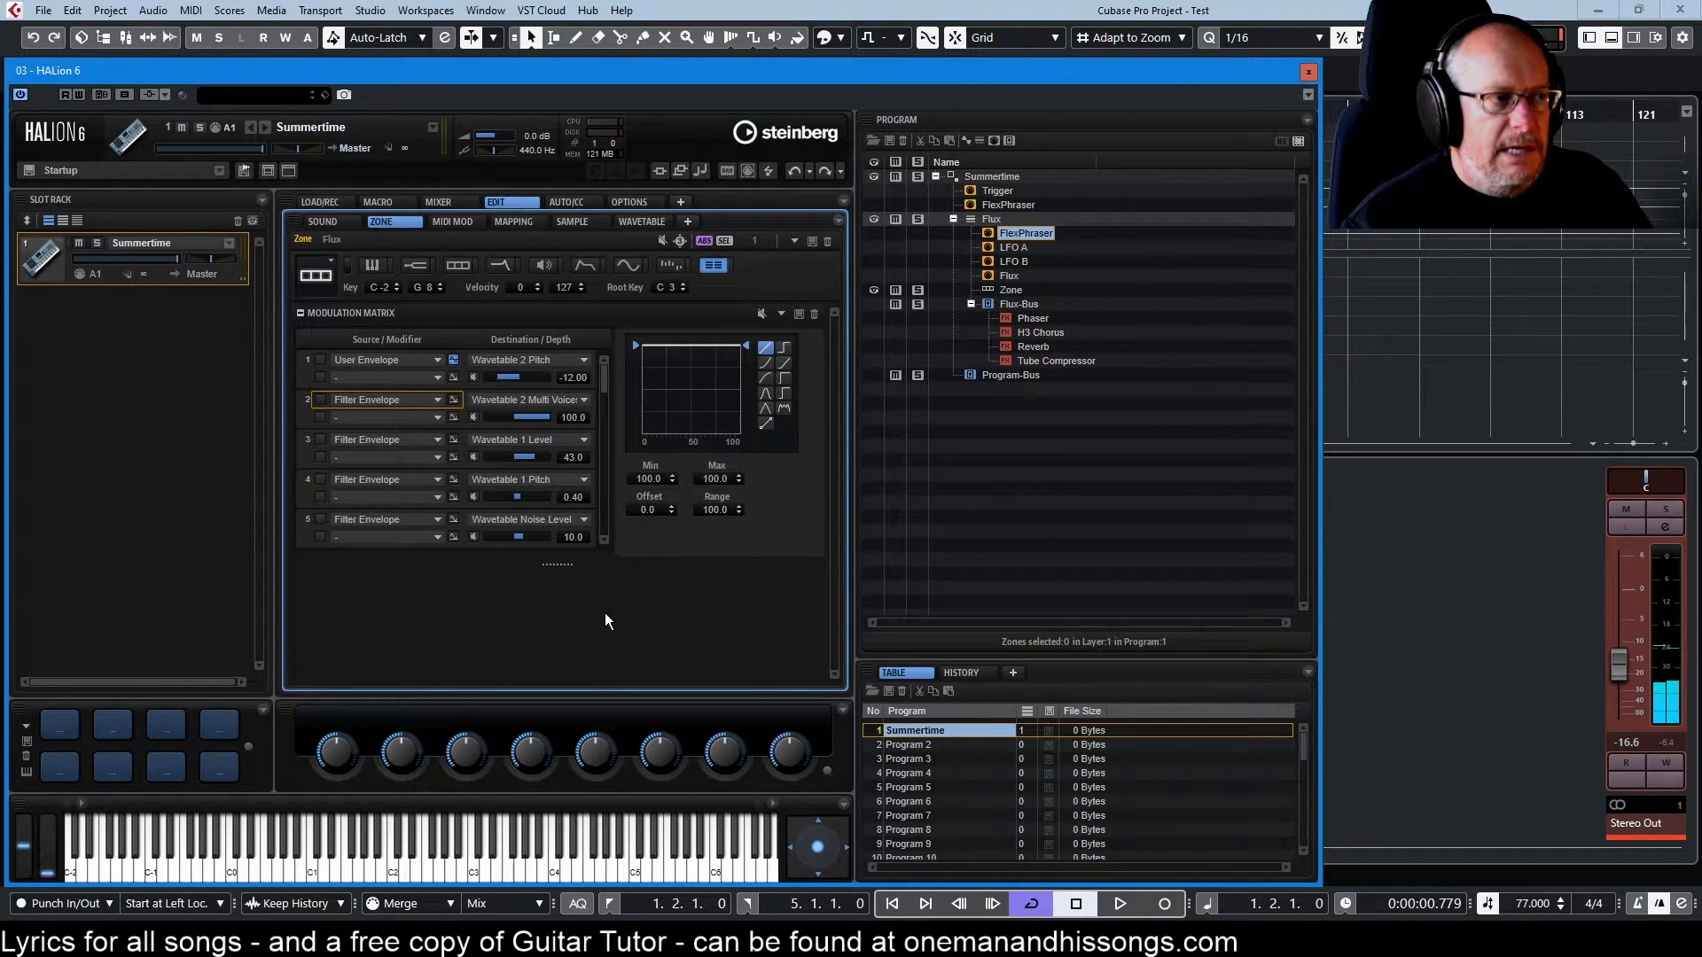
left_click_drag(633, 342, 620, 537)
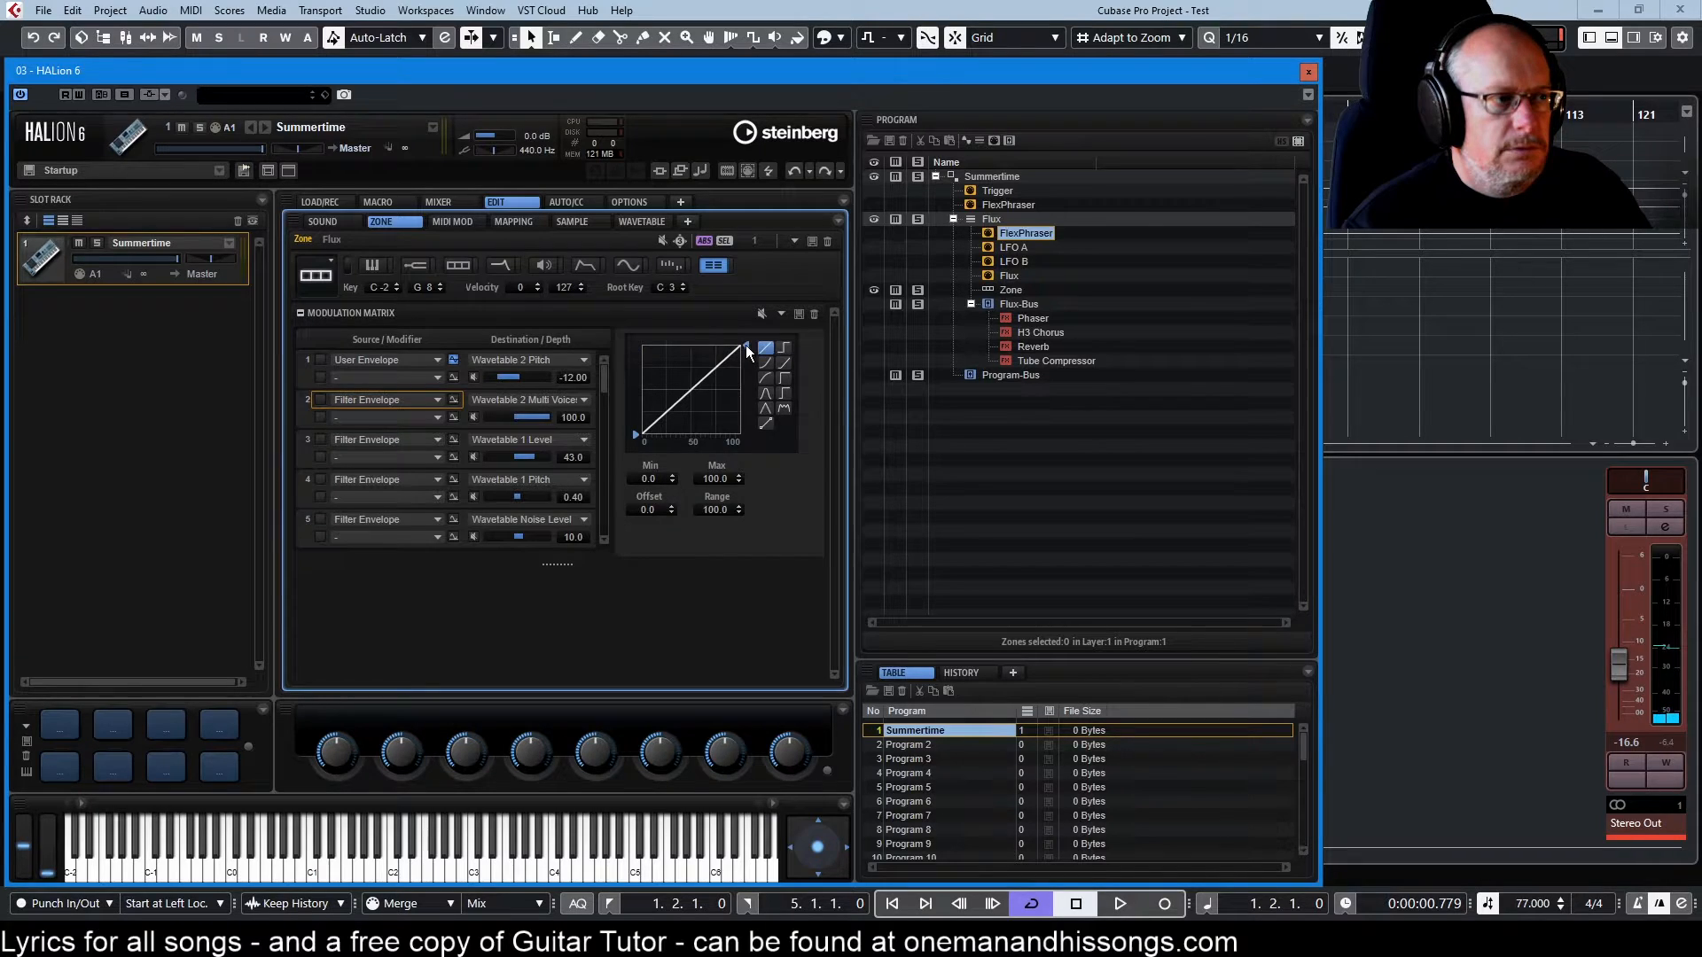
left_click_drag(748, 344, 740, 554)
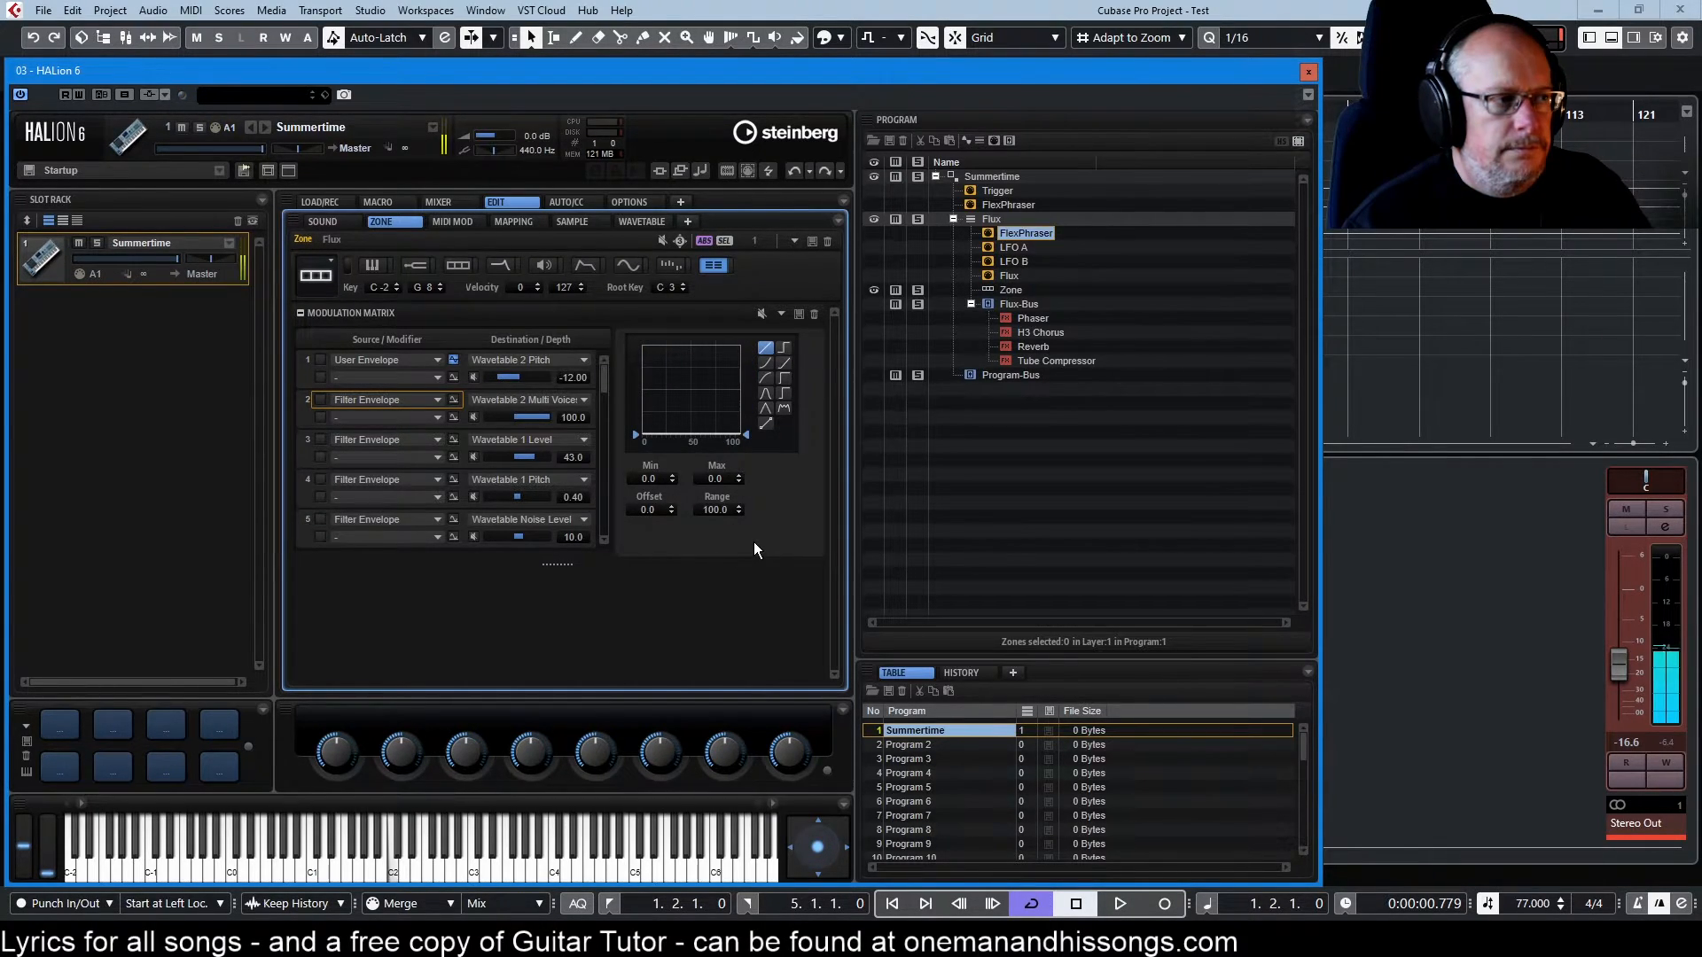
left_click_drag(746, 435, 746, 301)
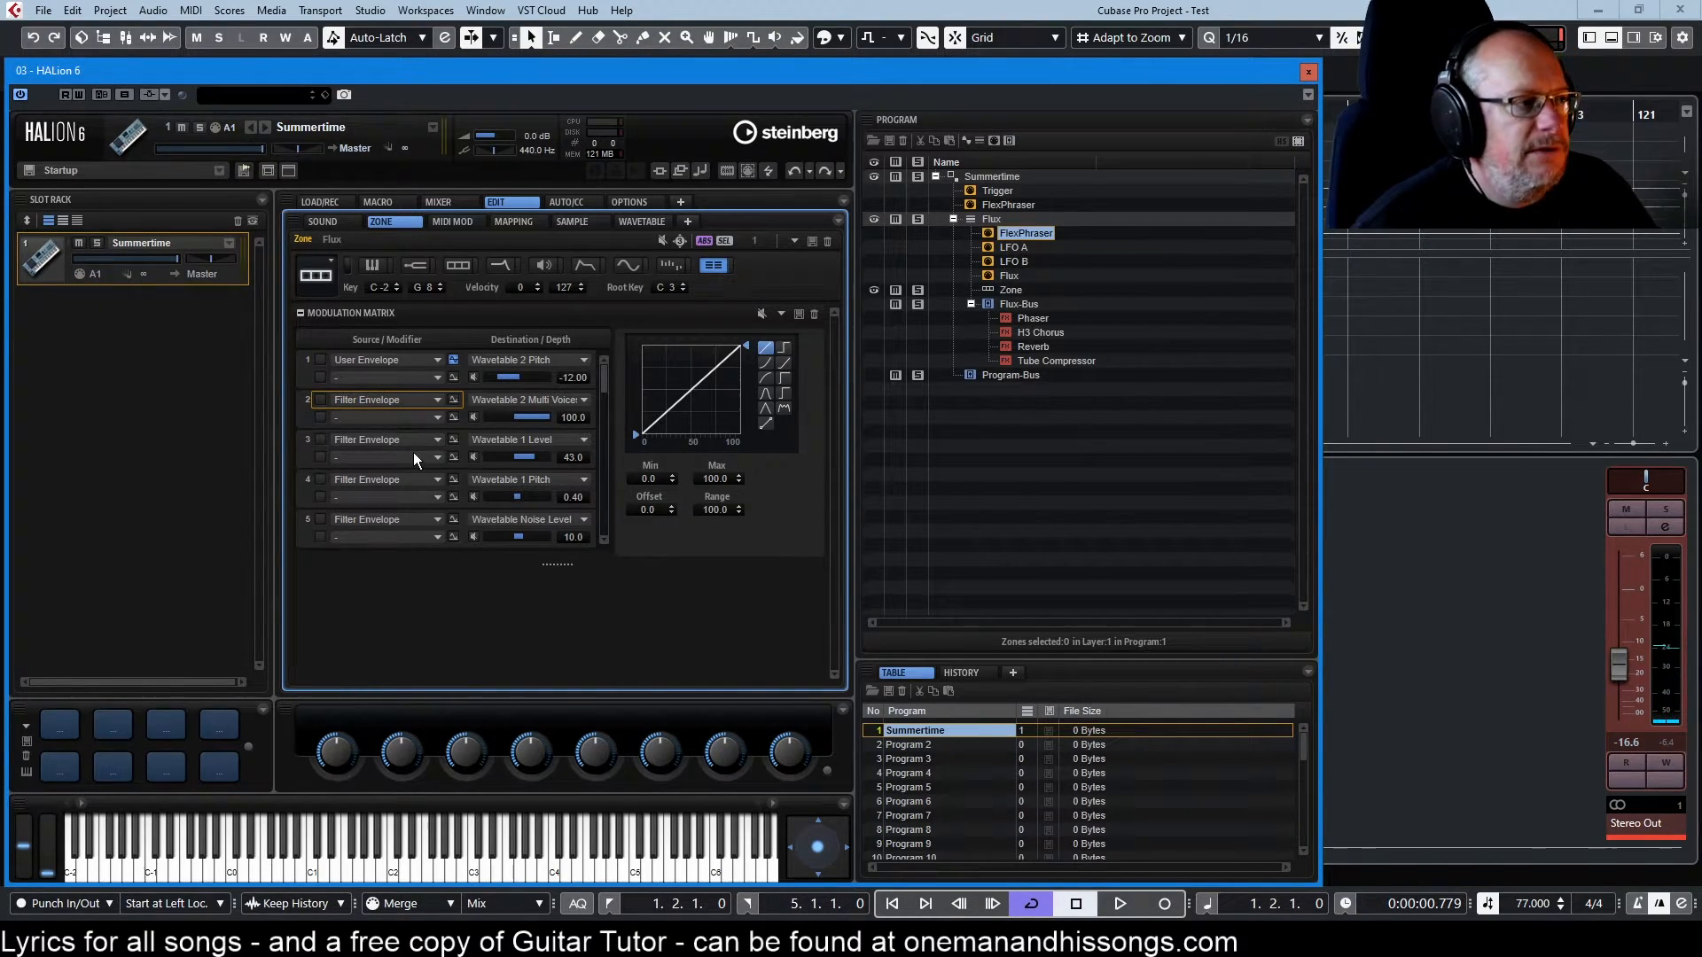
Select the Filter Envelope to Wavetable 1 Level modulation and view its available destinations
left_click(320, 439)
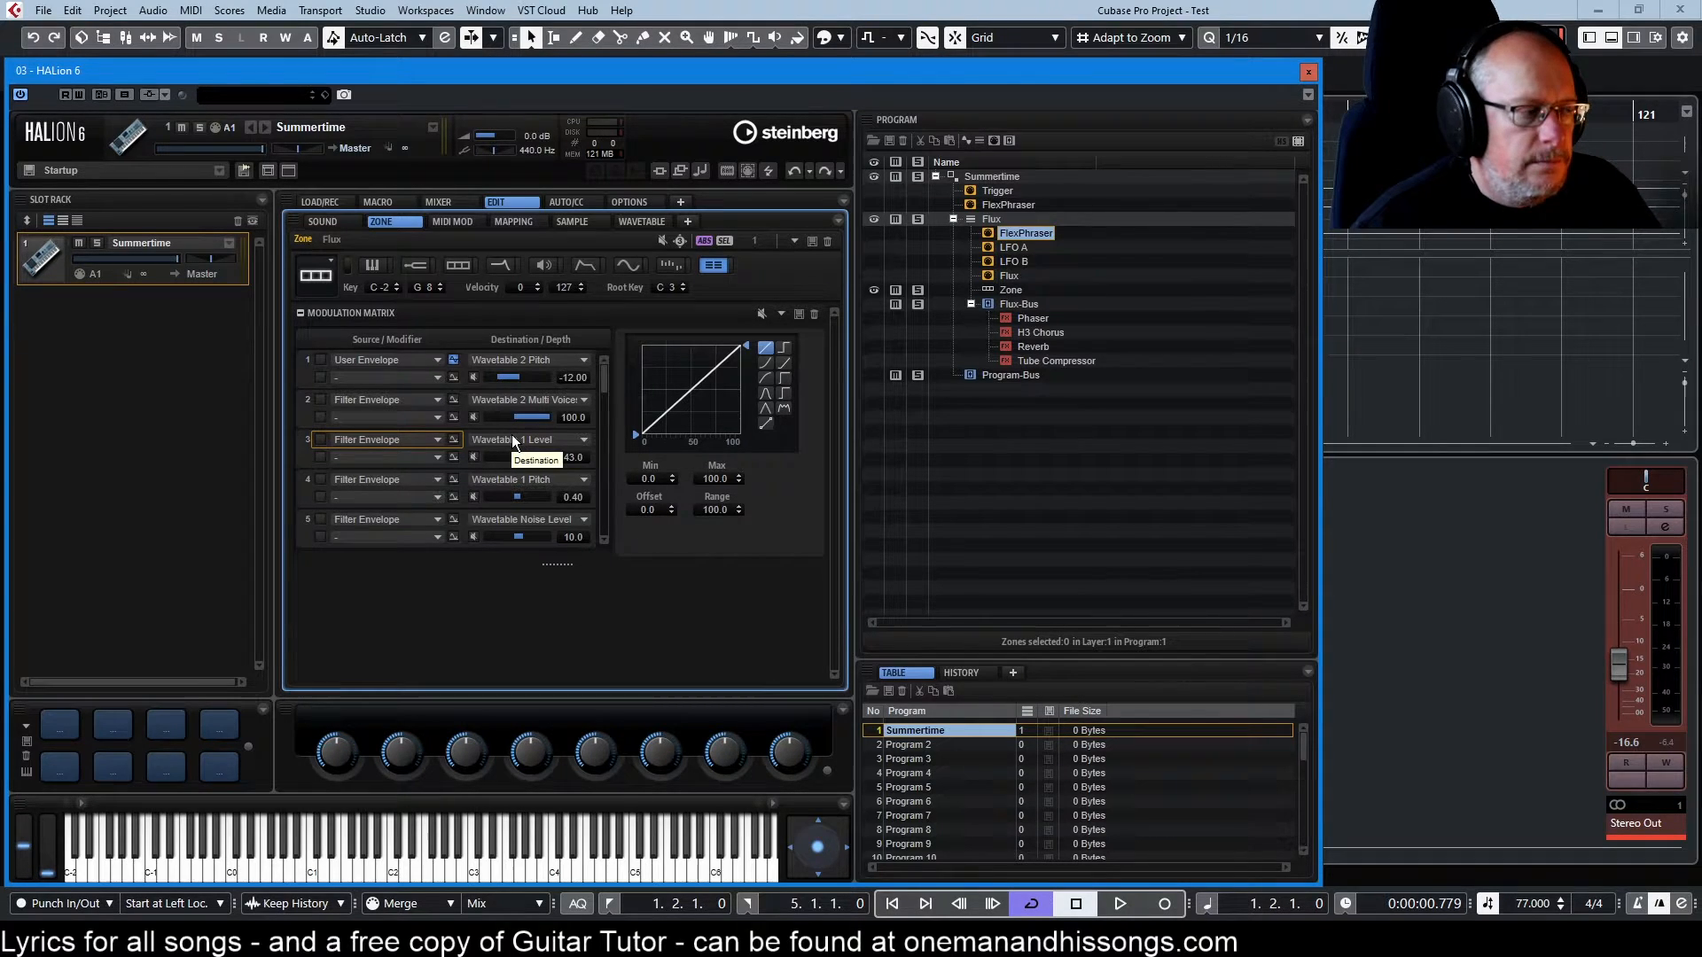
left_click(548, 442)
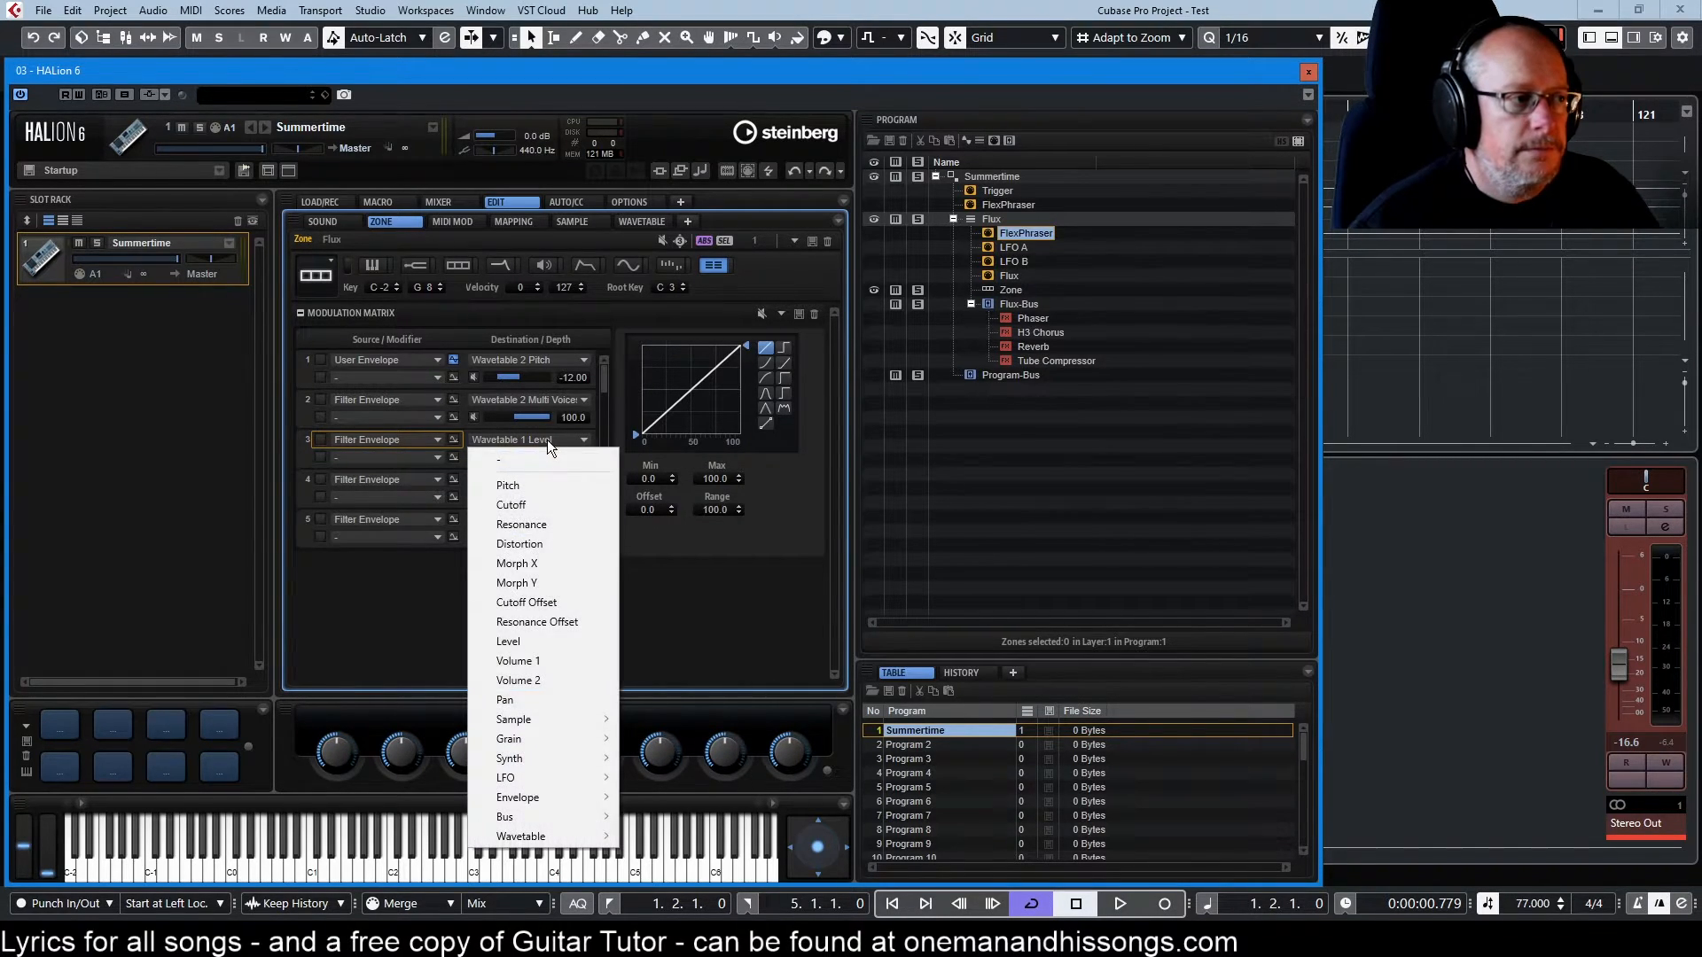
left_click(651, 564)
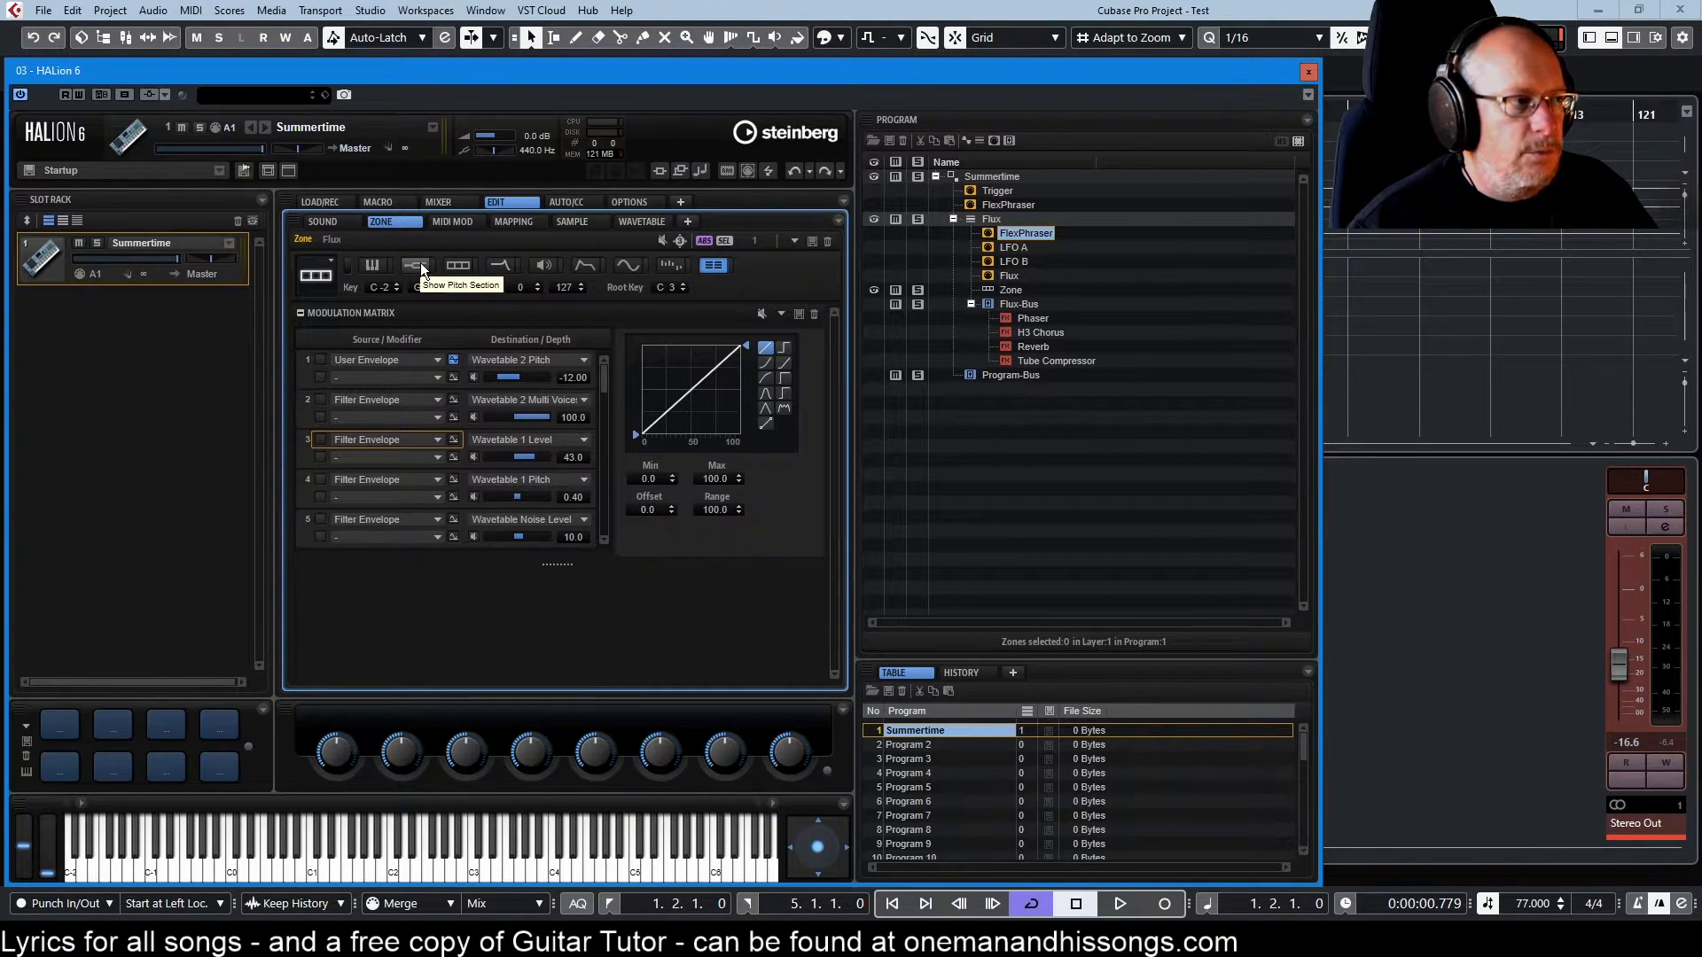
Switch oscillator 1 back on in the Zone's Wavetable section
left_click(458, 265)
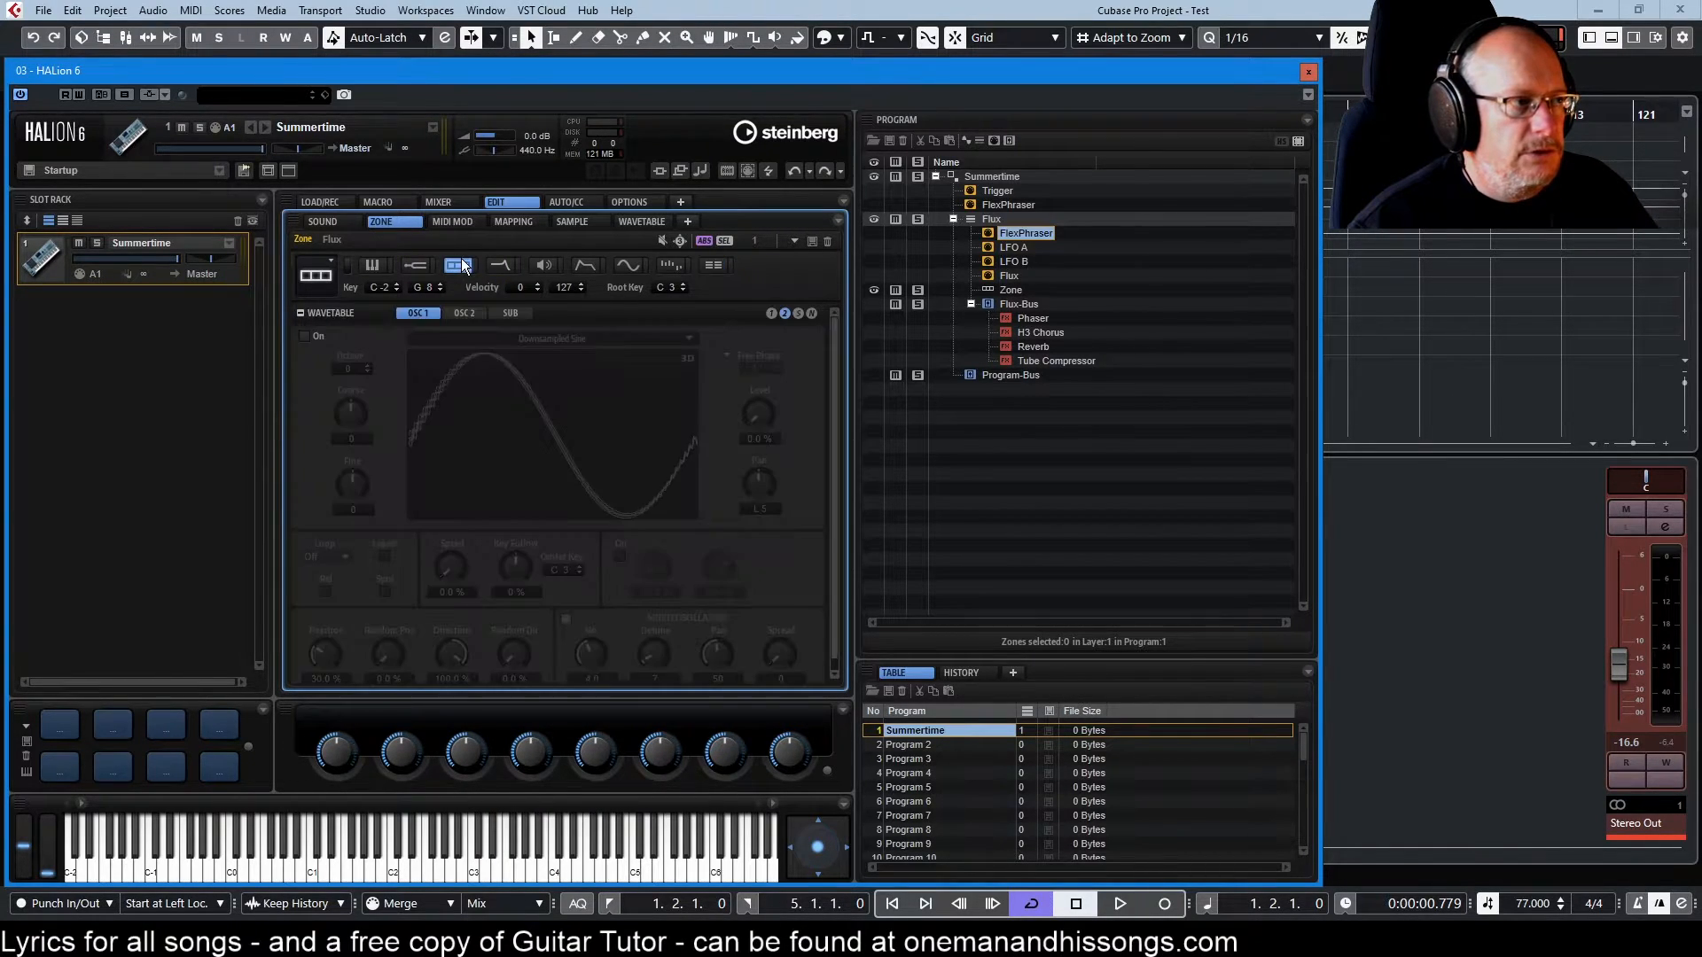
left_click(773, 311)
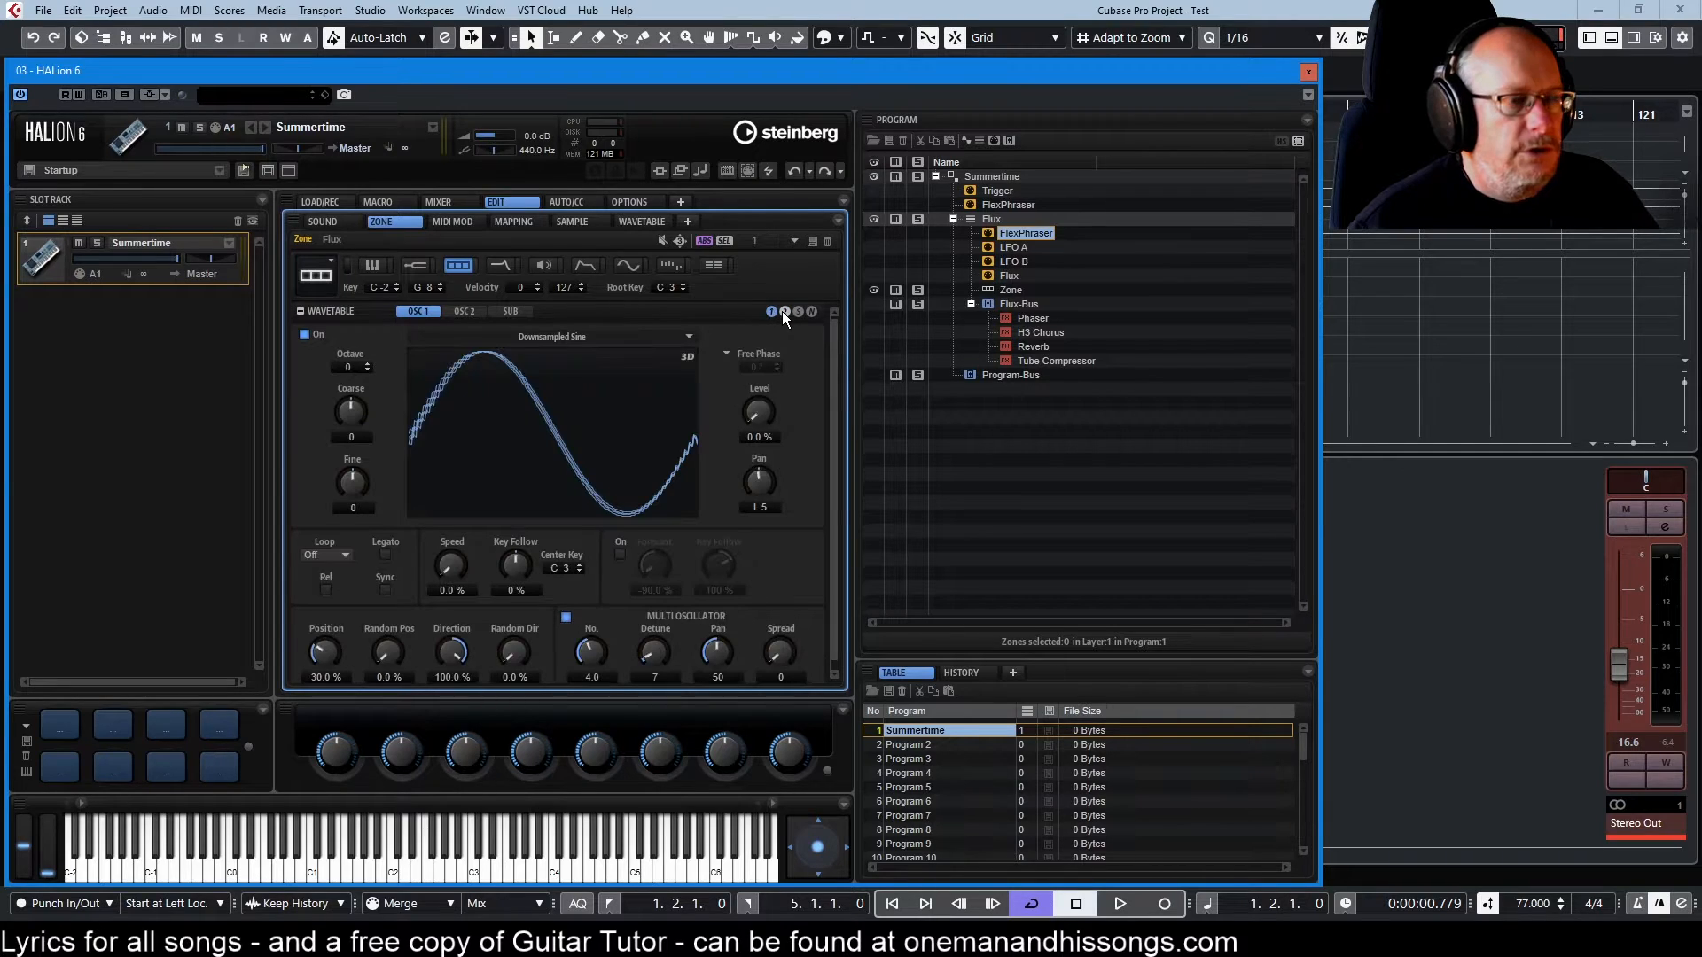
In the Modulation Matrix, reset the Wavetable 1 Level curve's minimum to 0 and set its modulation depth to about 36.7
left_click(707, 259)
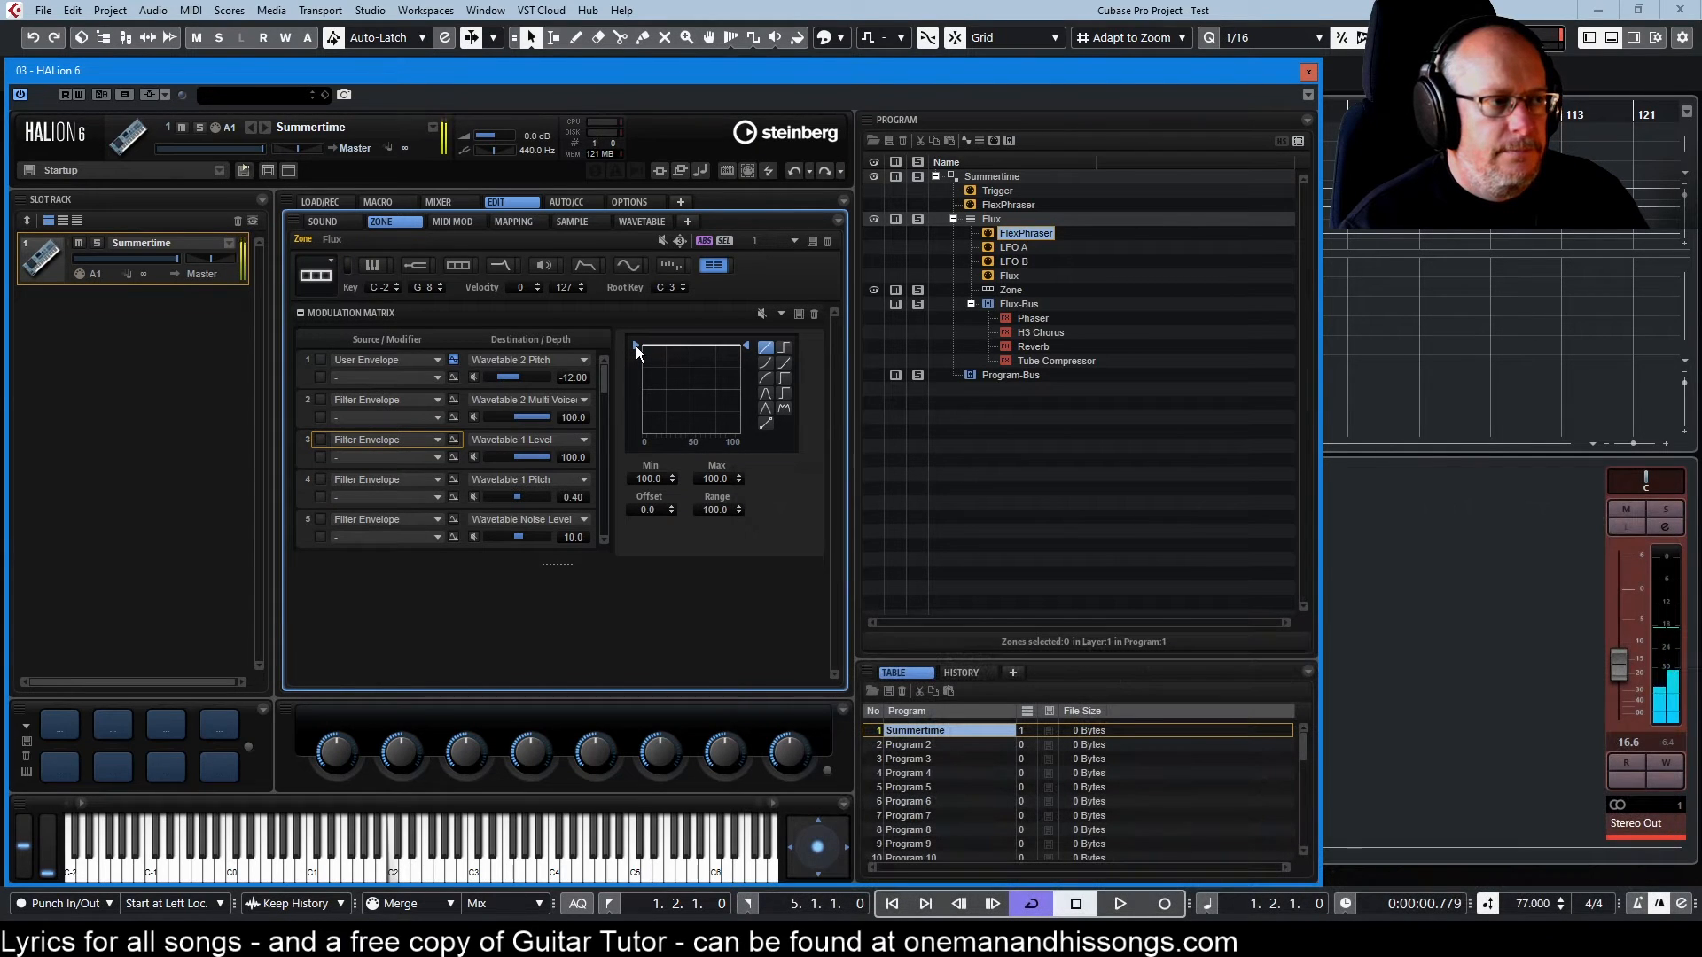
left_click_drag(635, 345, 578, 680)
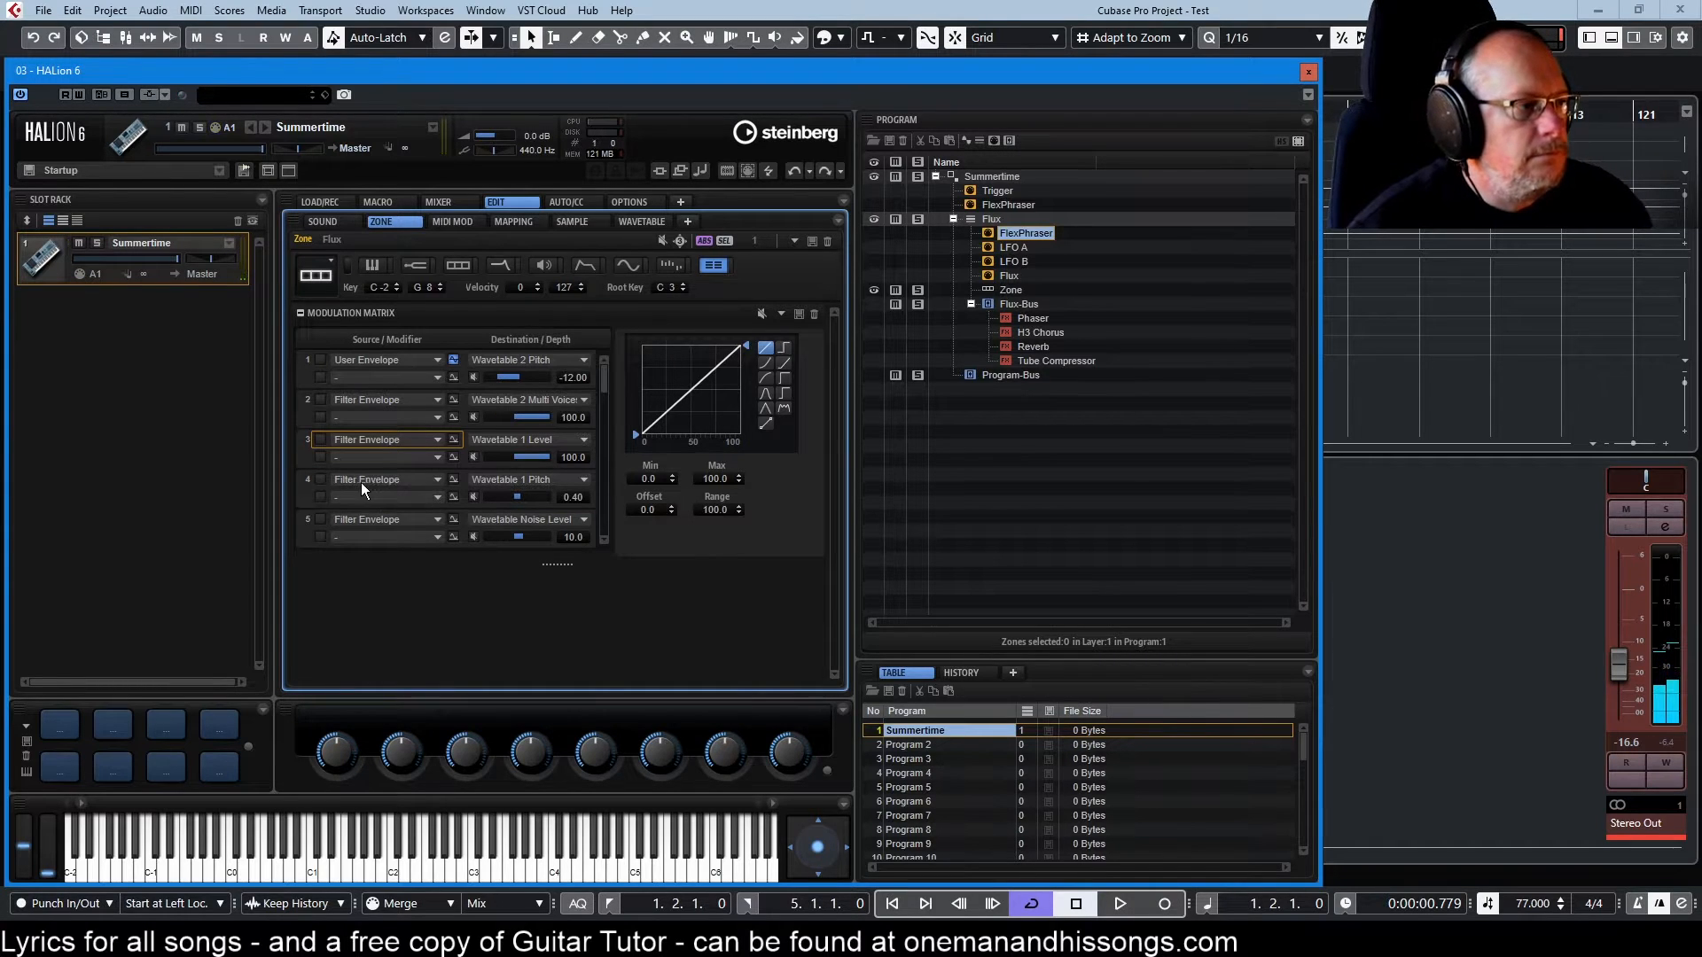
left_click_drag(550, 455, 534, 460)
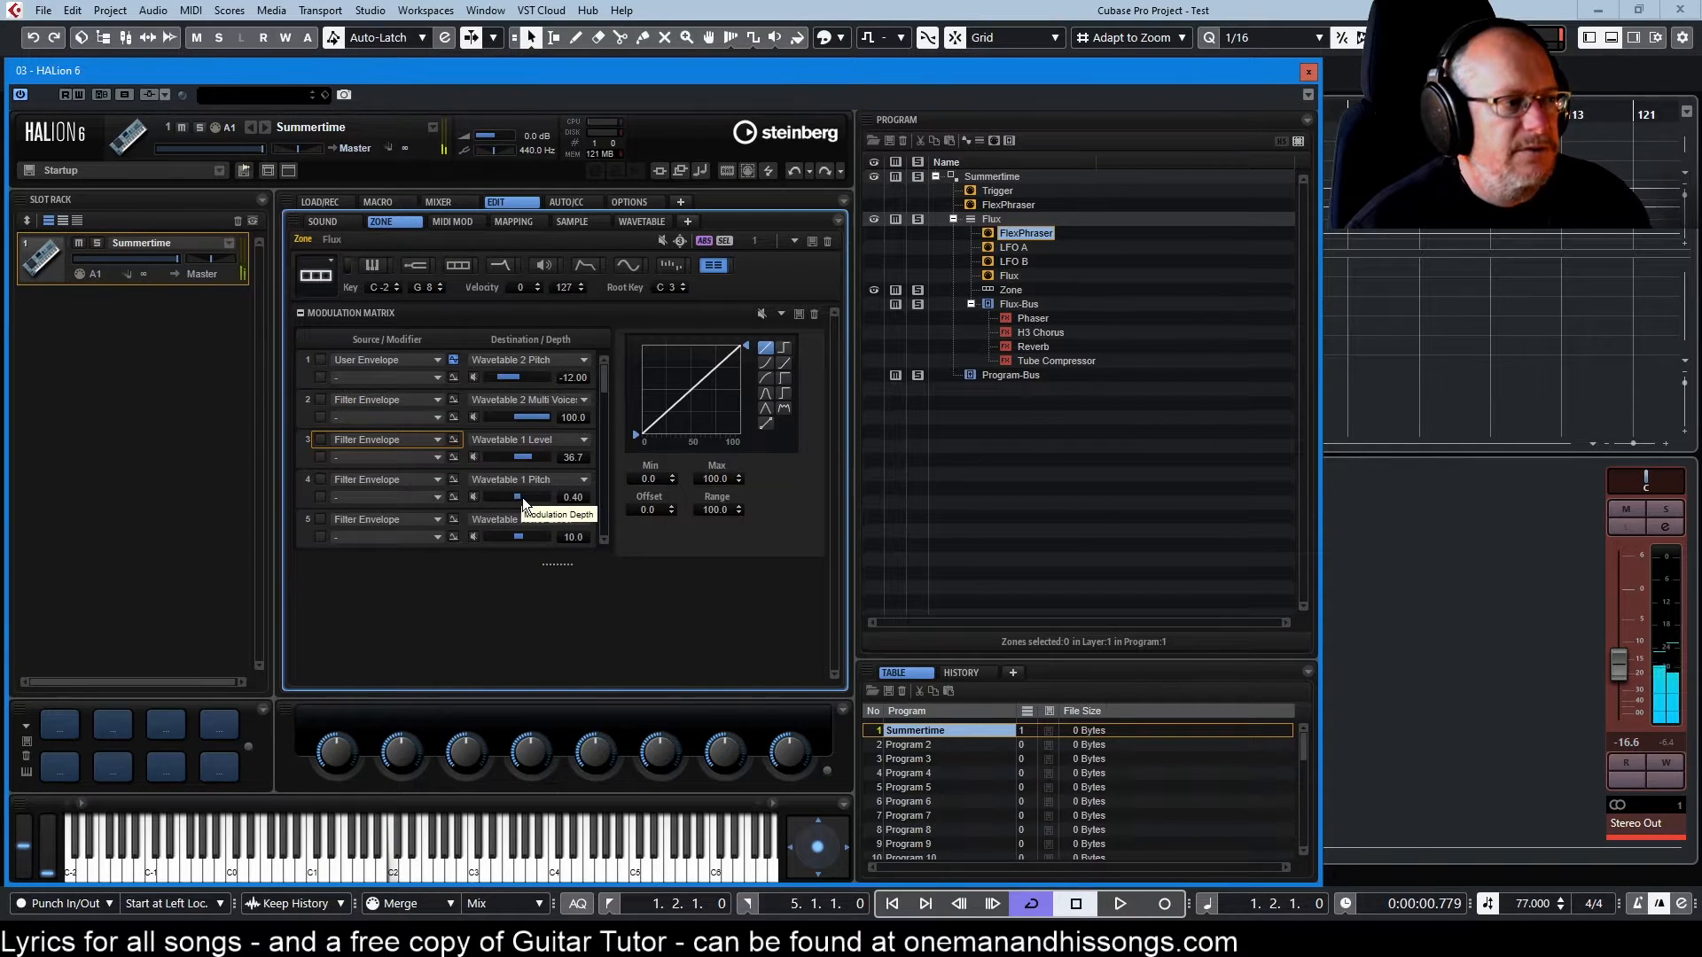
Audition the Wavetable 1 Pitch modulation at a depth of about 34.30, finishing at about 1.47
left_click_drag(523, 497, 524, 499)
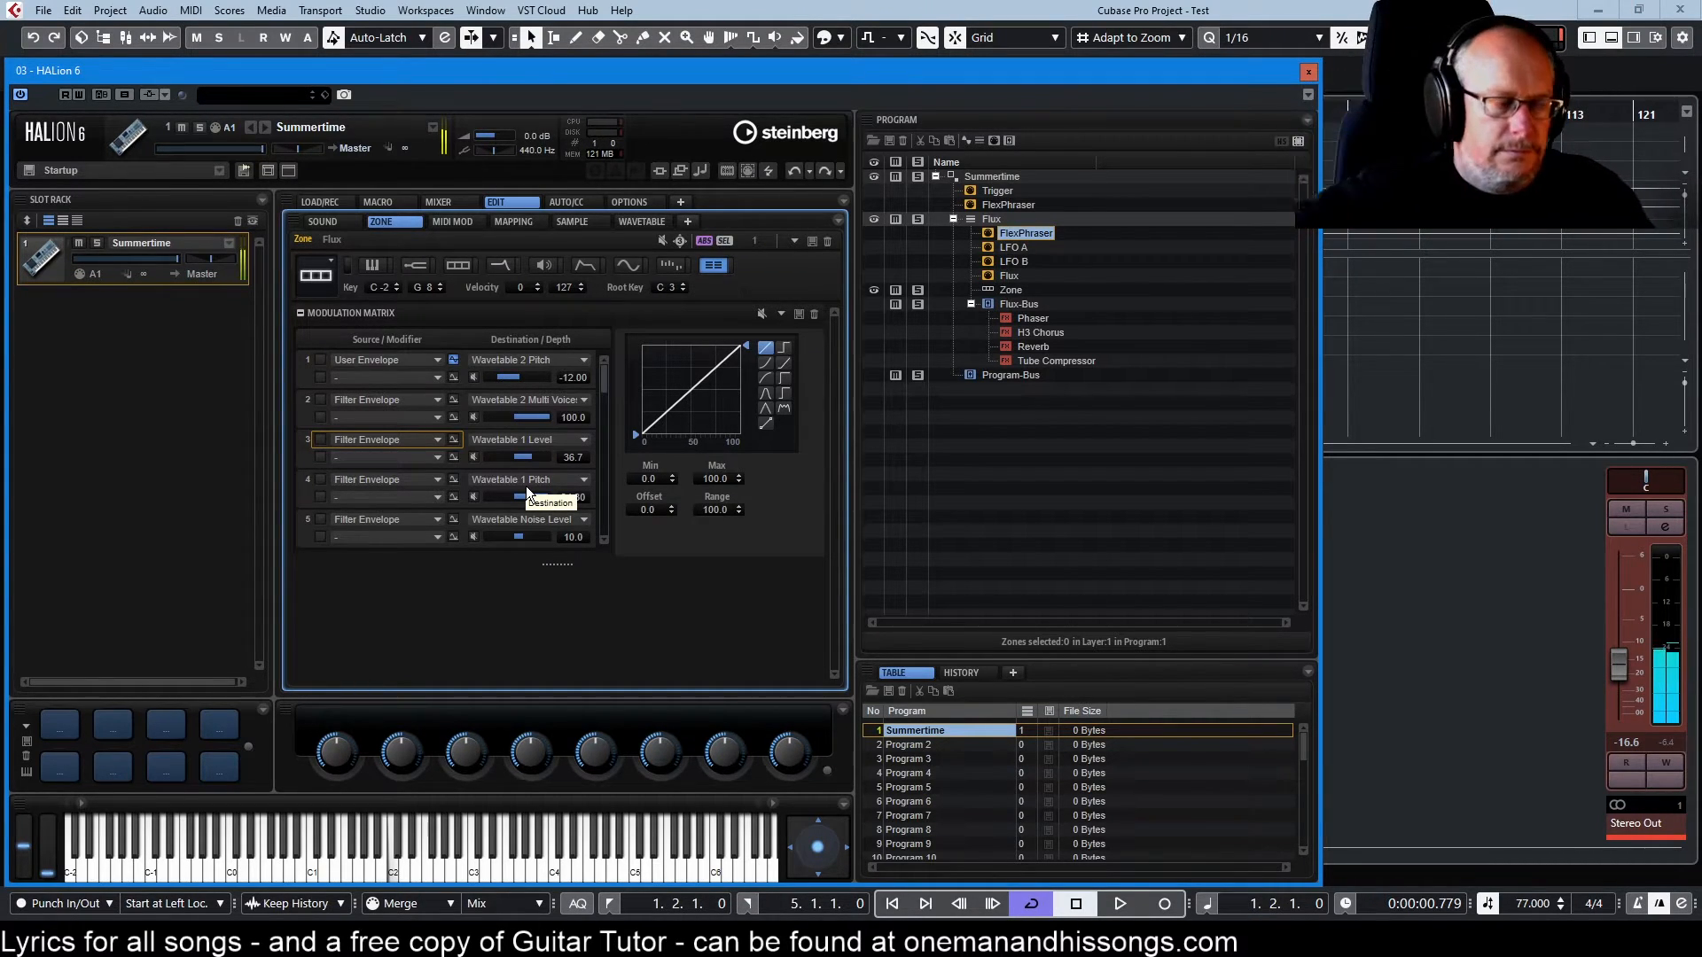
left_click_drag(527, 488, 595, 471)
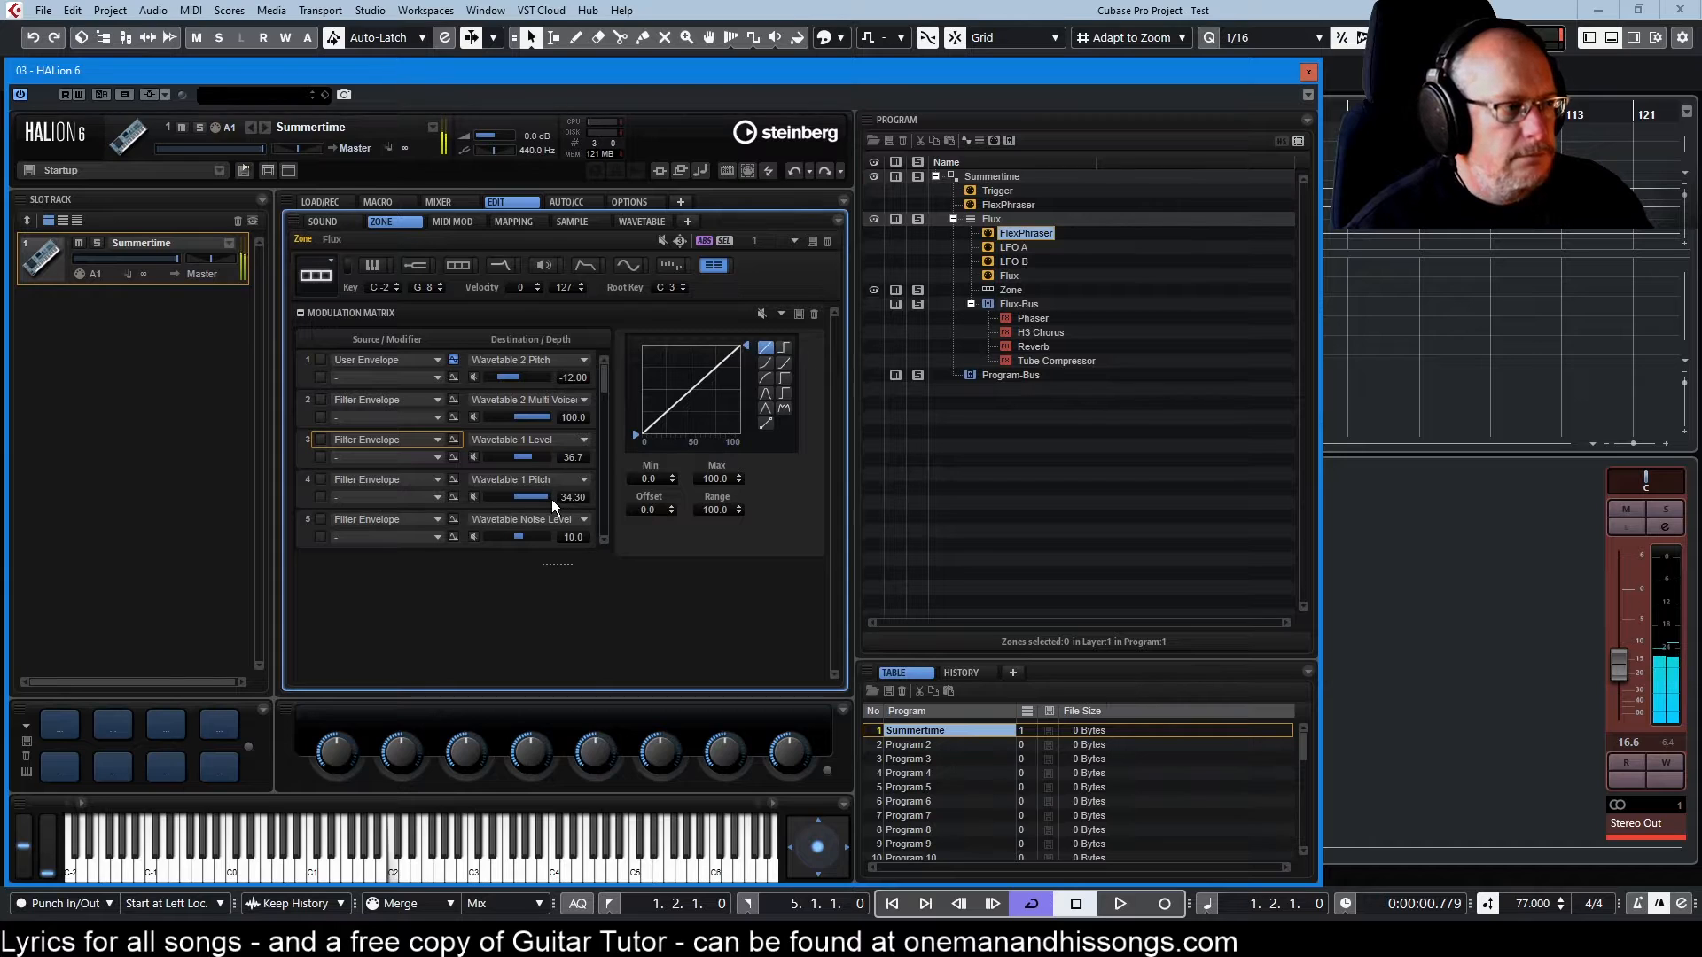
left_click_drag(520, 499, 523, 507)
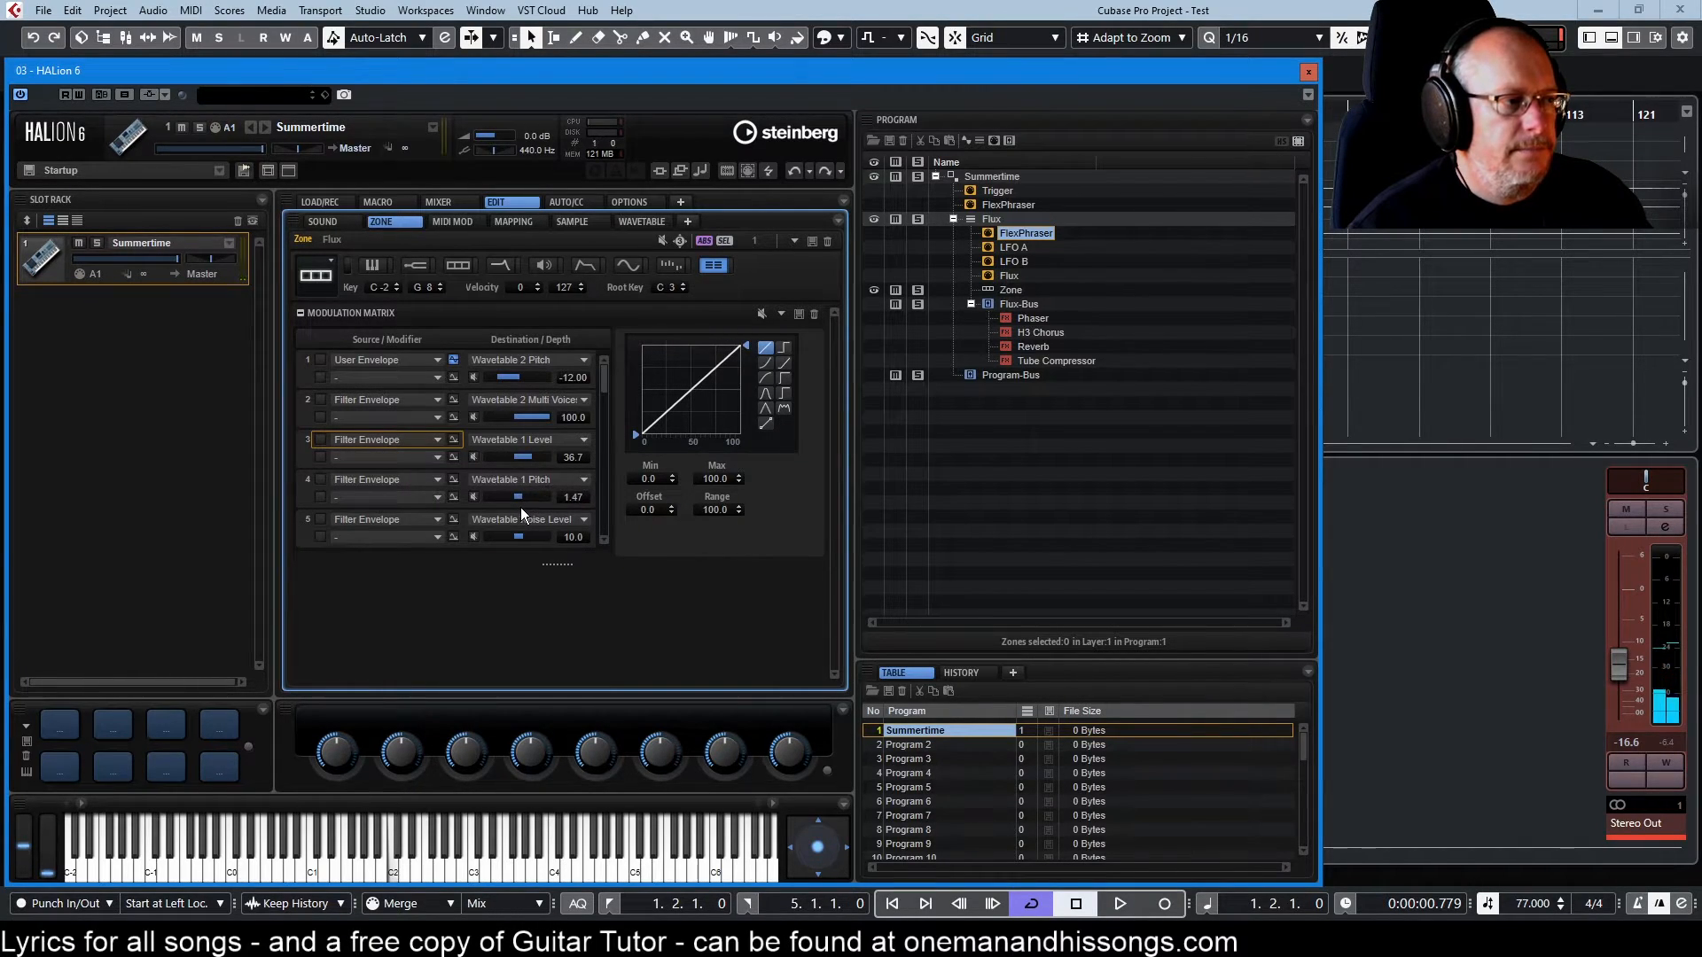
Examine the Filter Envelope to Wavetable Noise Level assignment and the noise oscillator's switch in the Zone's Wavetable section
left_click(375, 519)
left_click(533, 519)
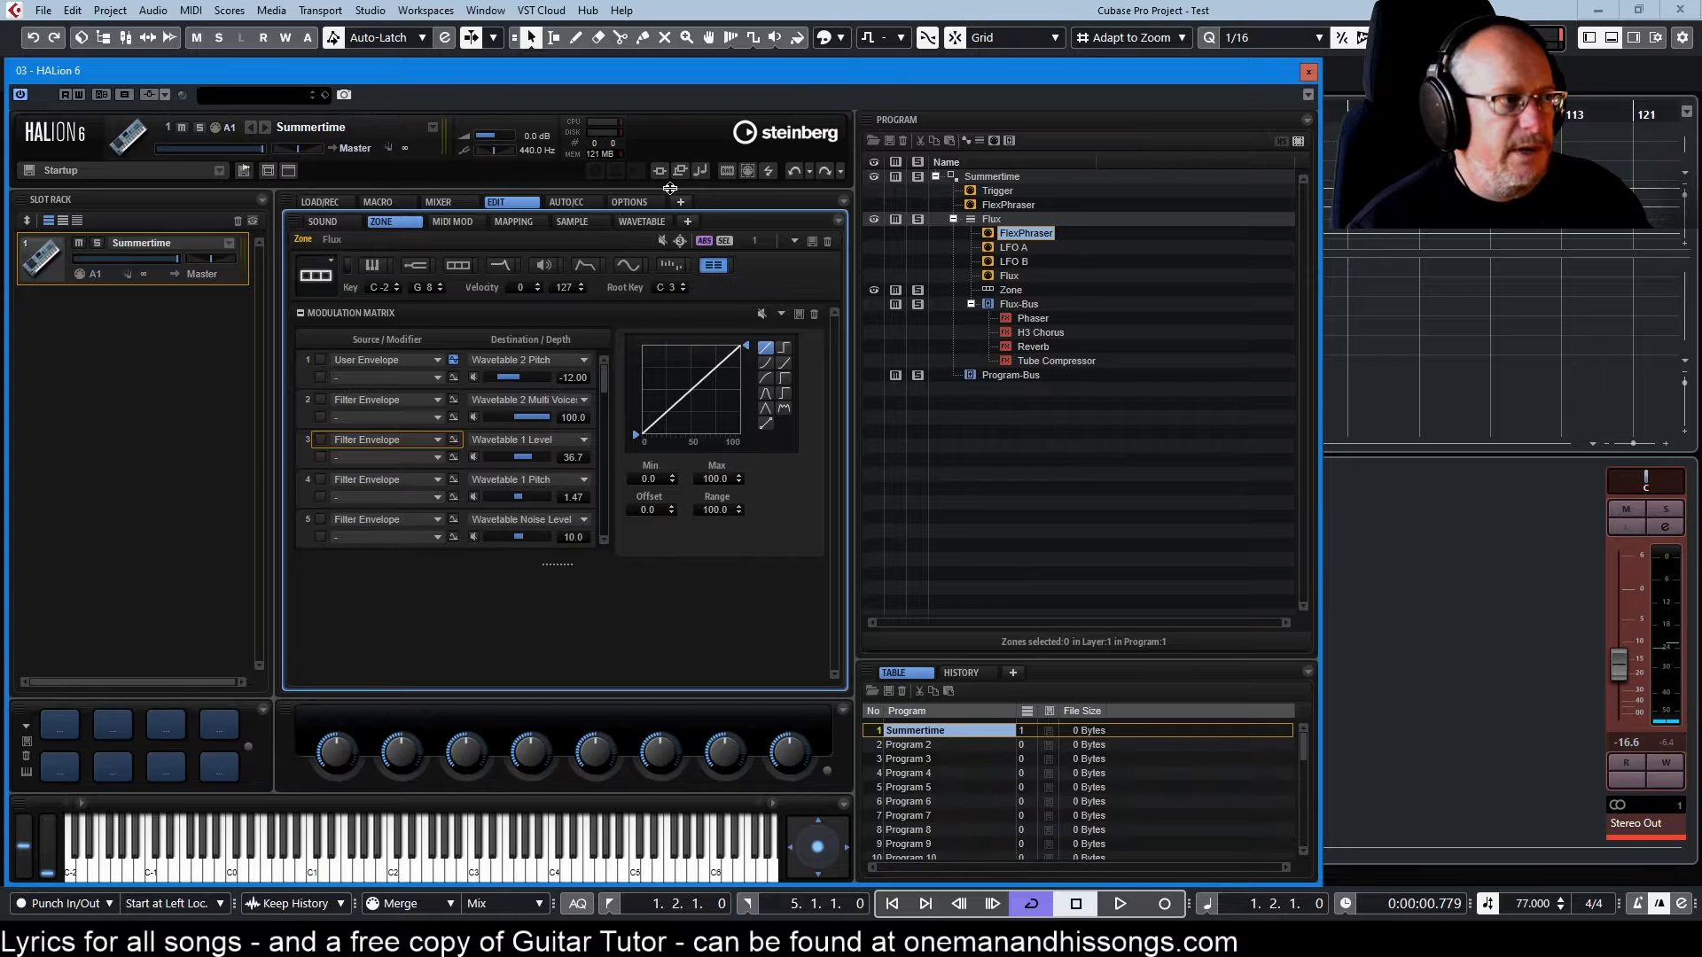
left_click(458, 264)
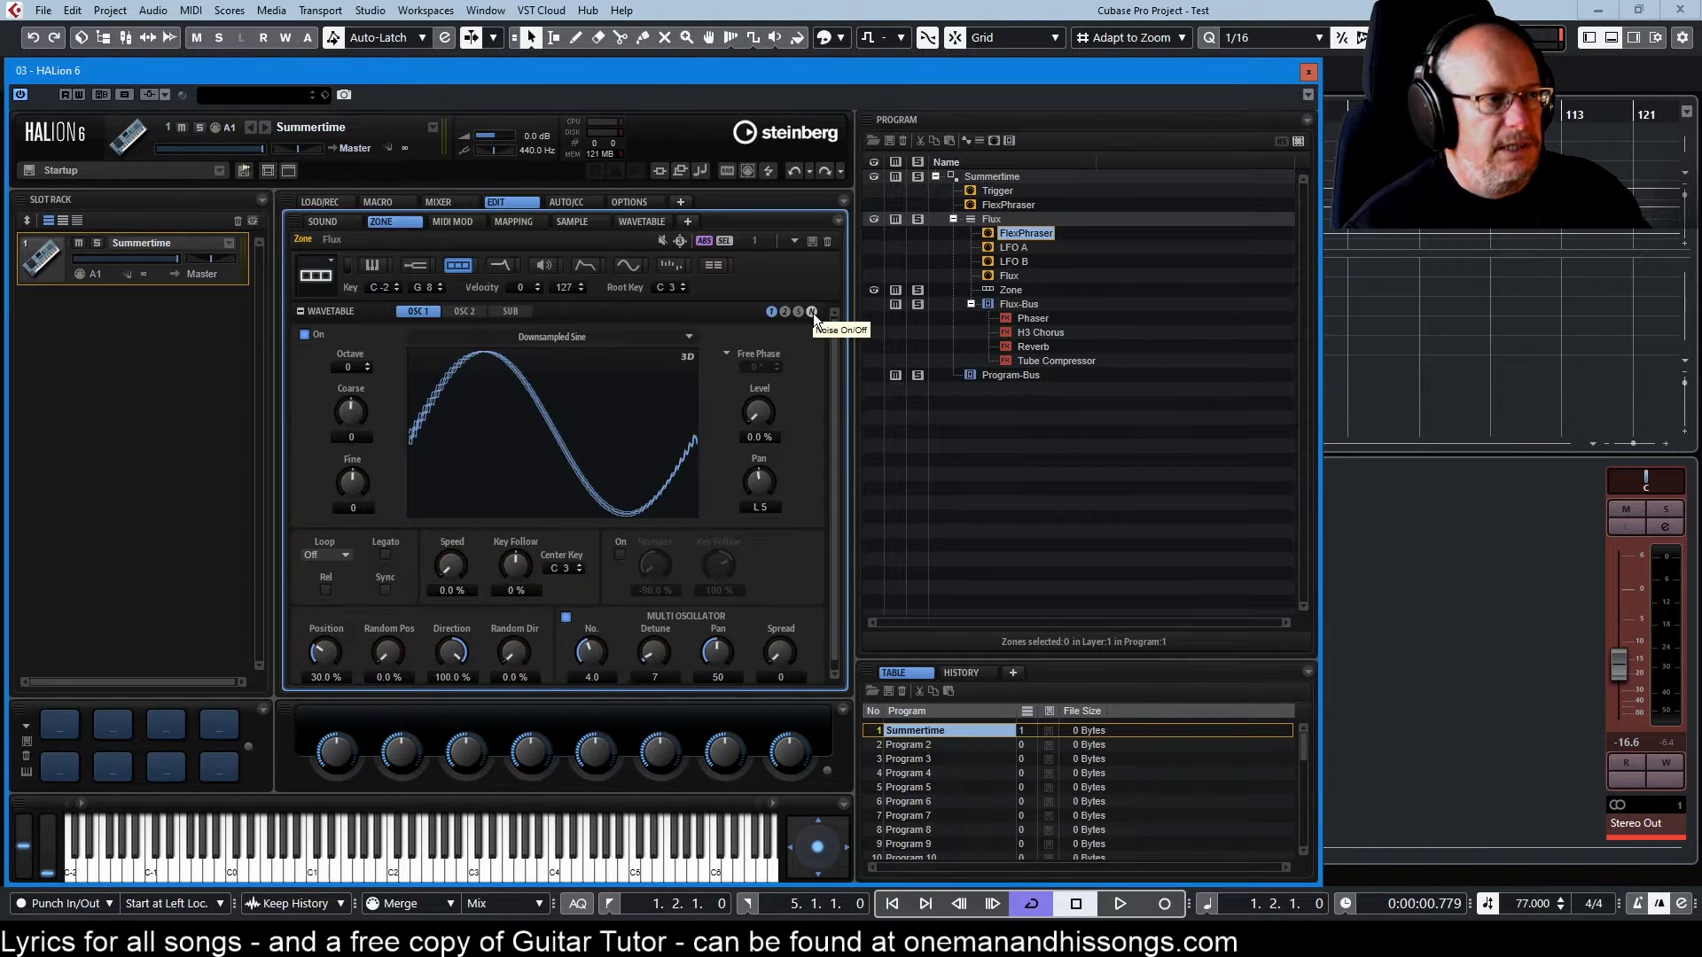
left_click(713, 265)
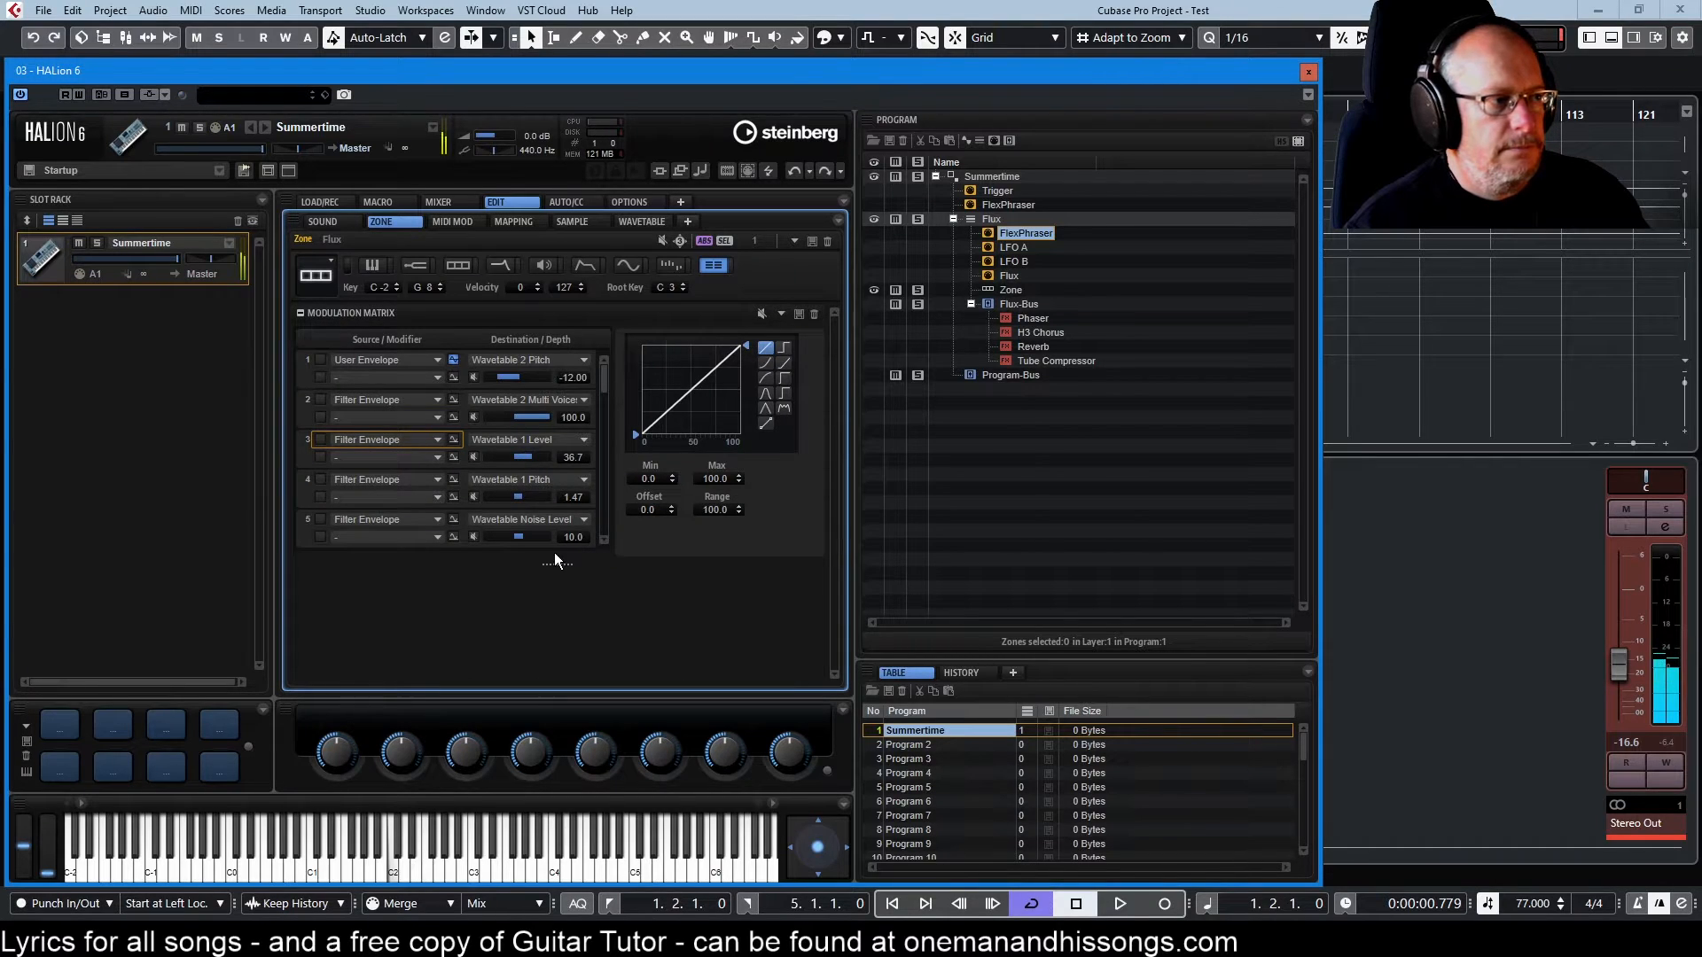
Try the Wavetable Noise Level modulation depth at 100, reduce it to about 6.3, and check the remaining Modulation Matrix rows
left_click_drag(523, 538, 529, 537)
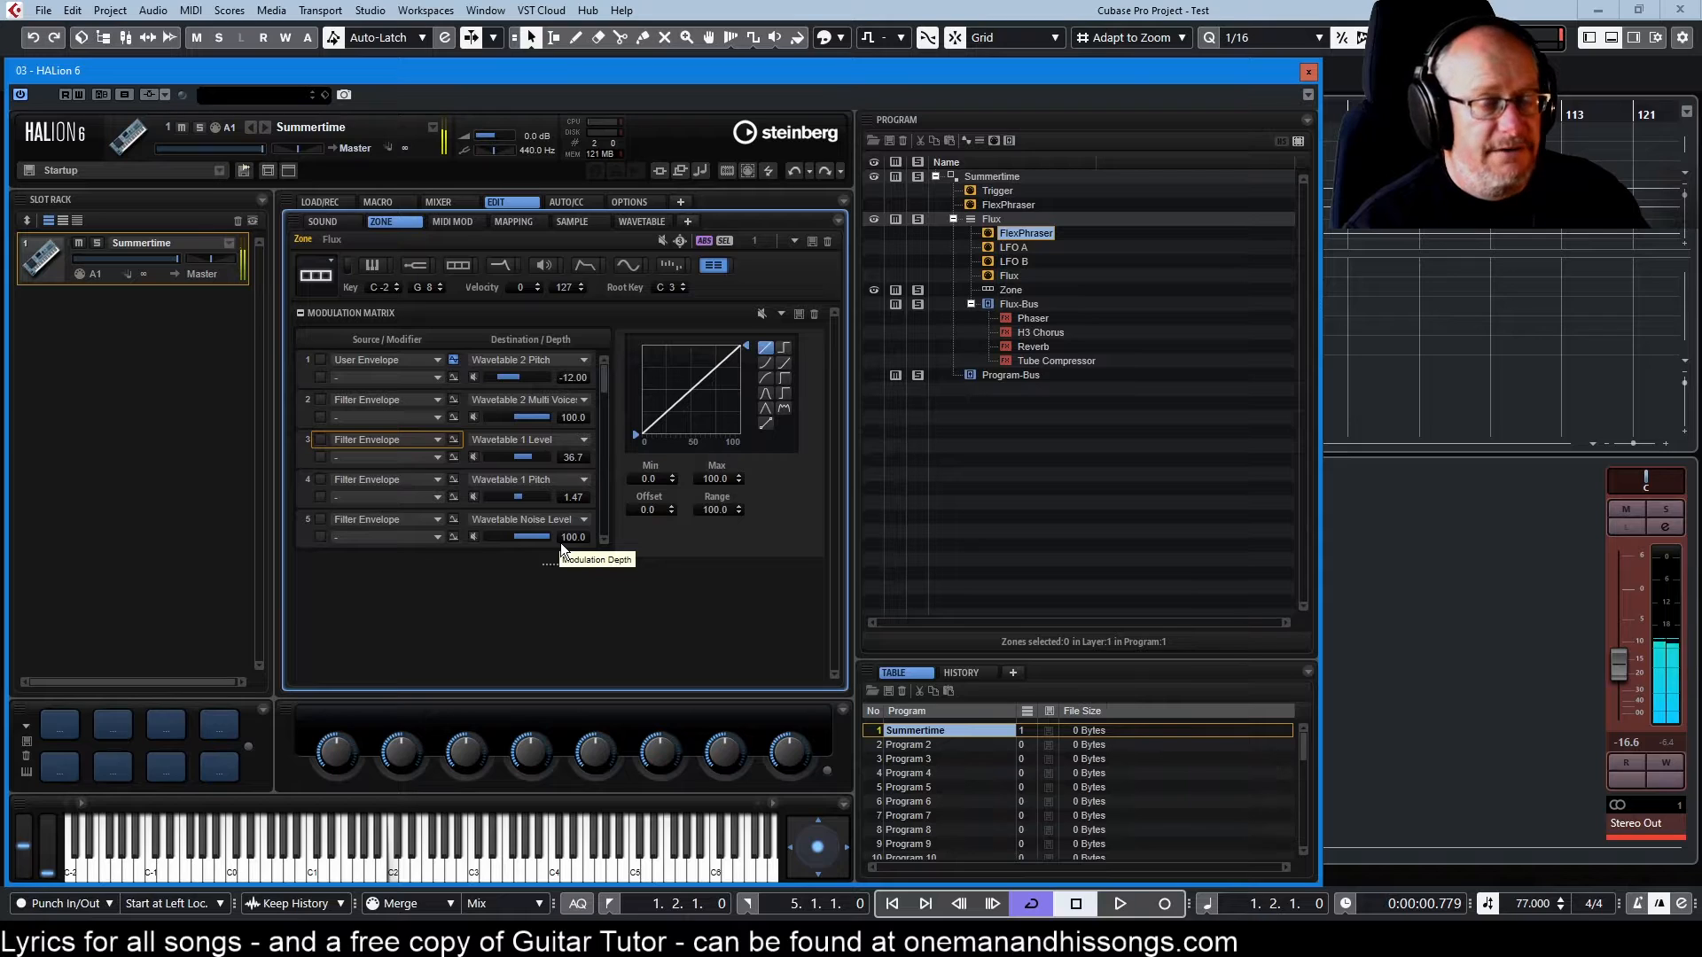
left_click_drag(551, 542, 520, 545)
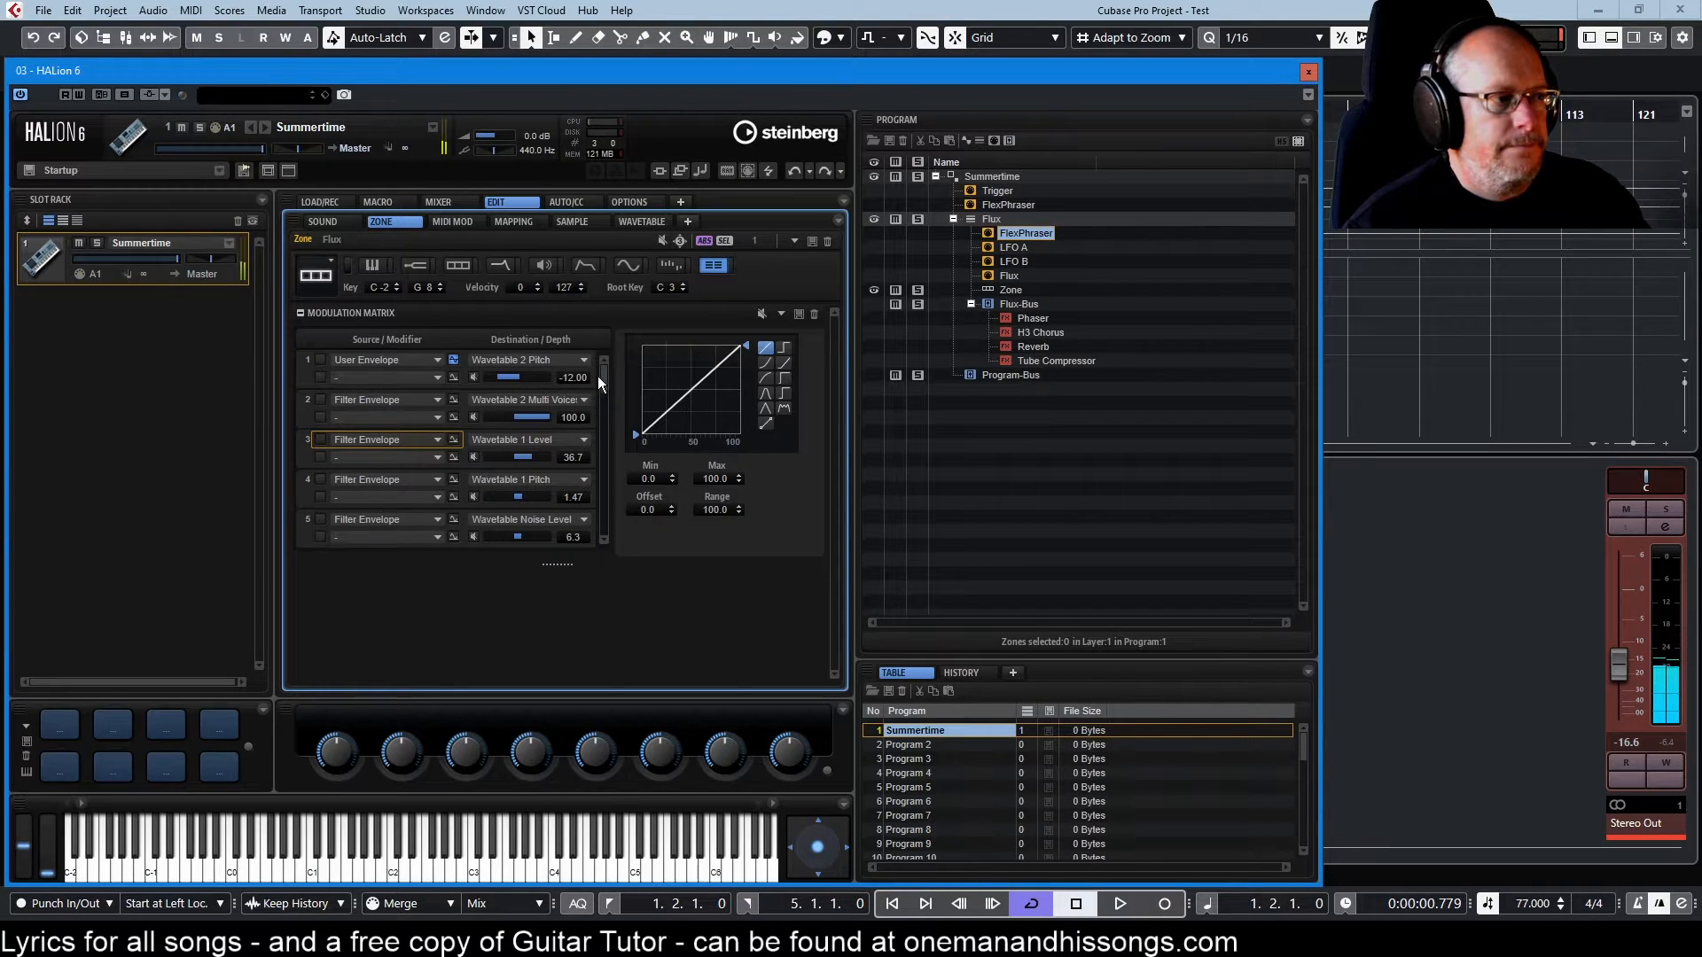
left_click_drag(603, 375, 599, 394)
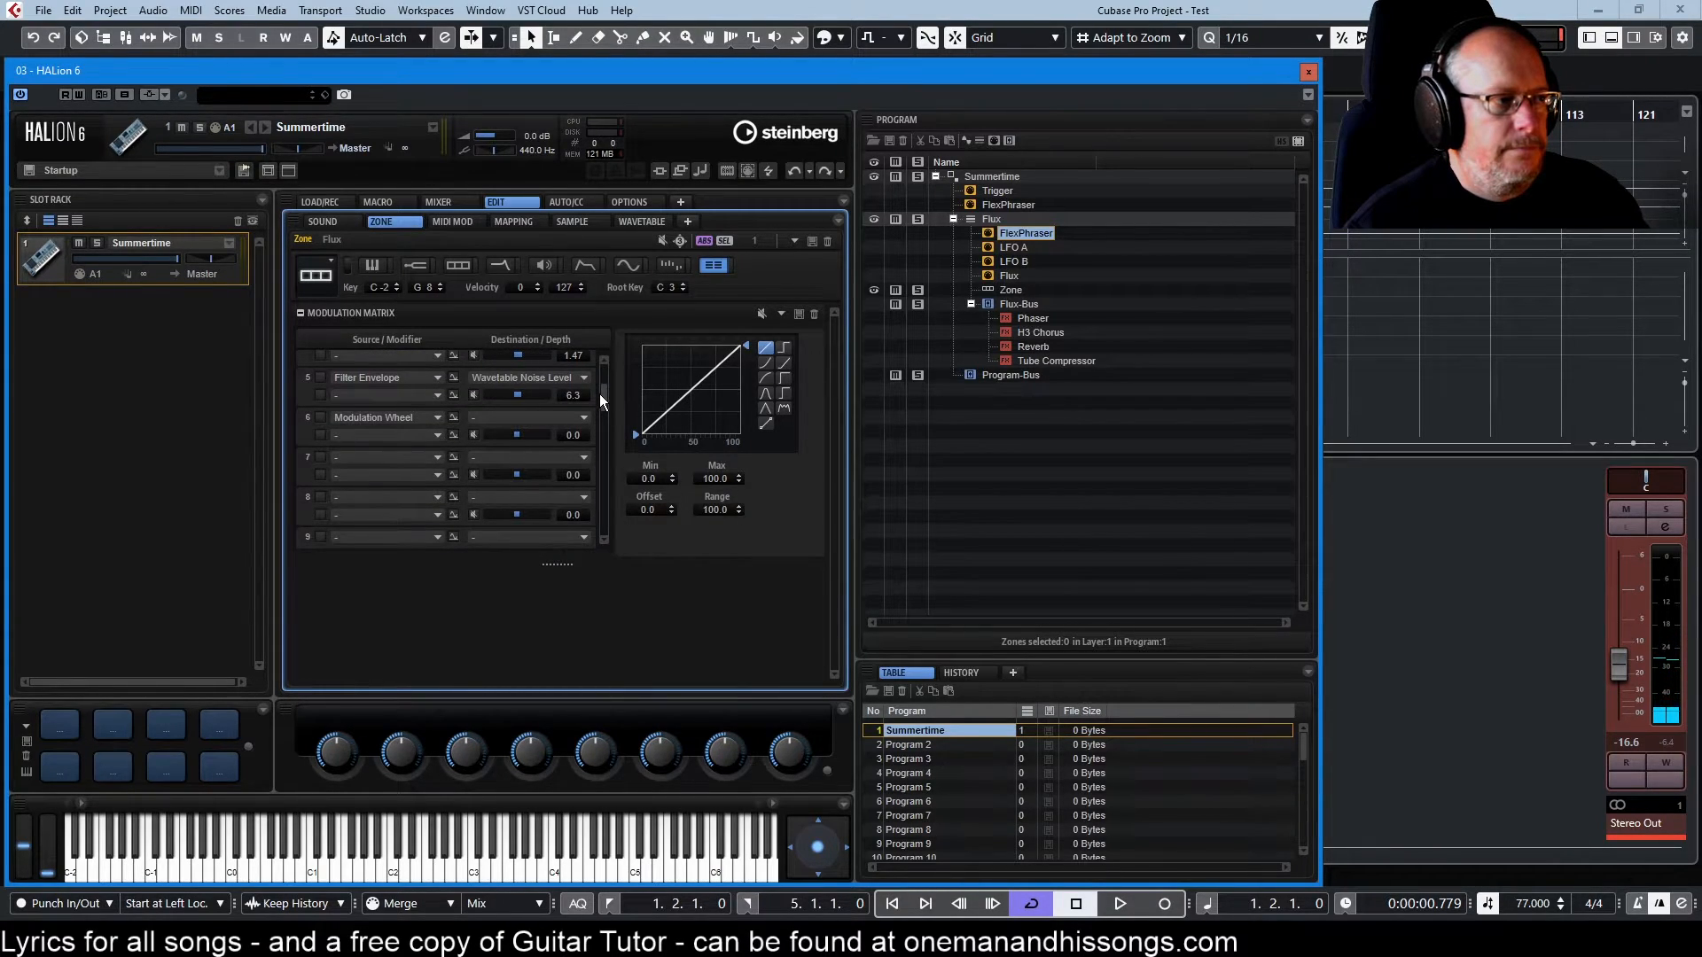
left_click_drag(603, 401, 589, 316)
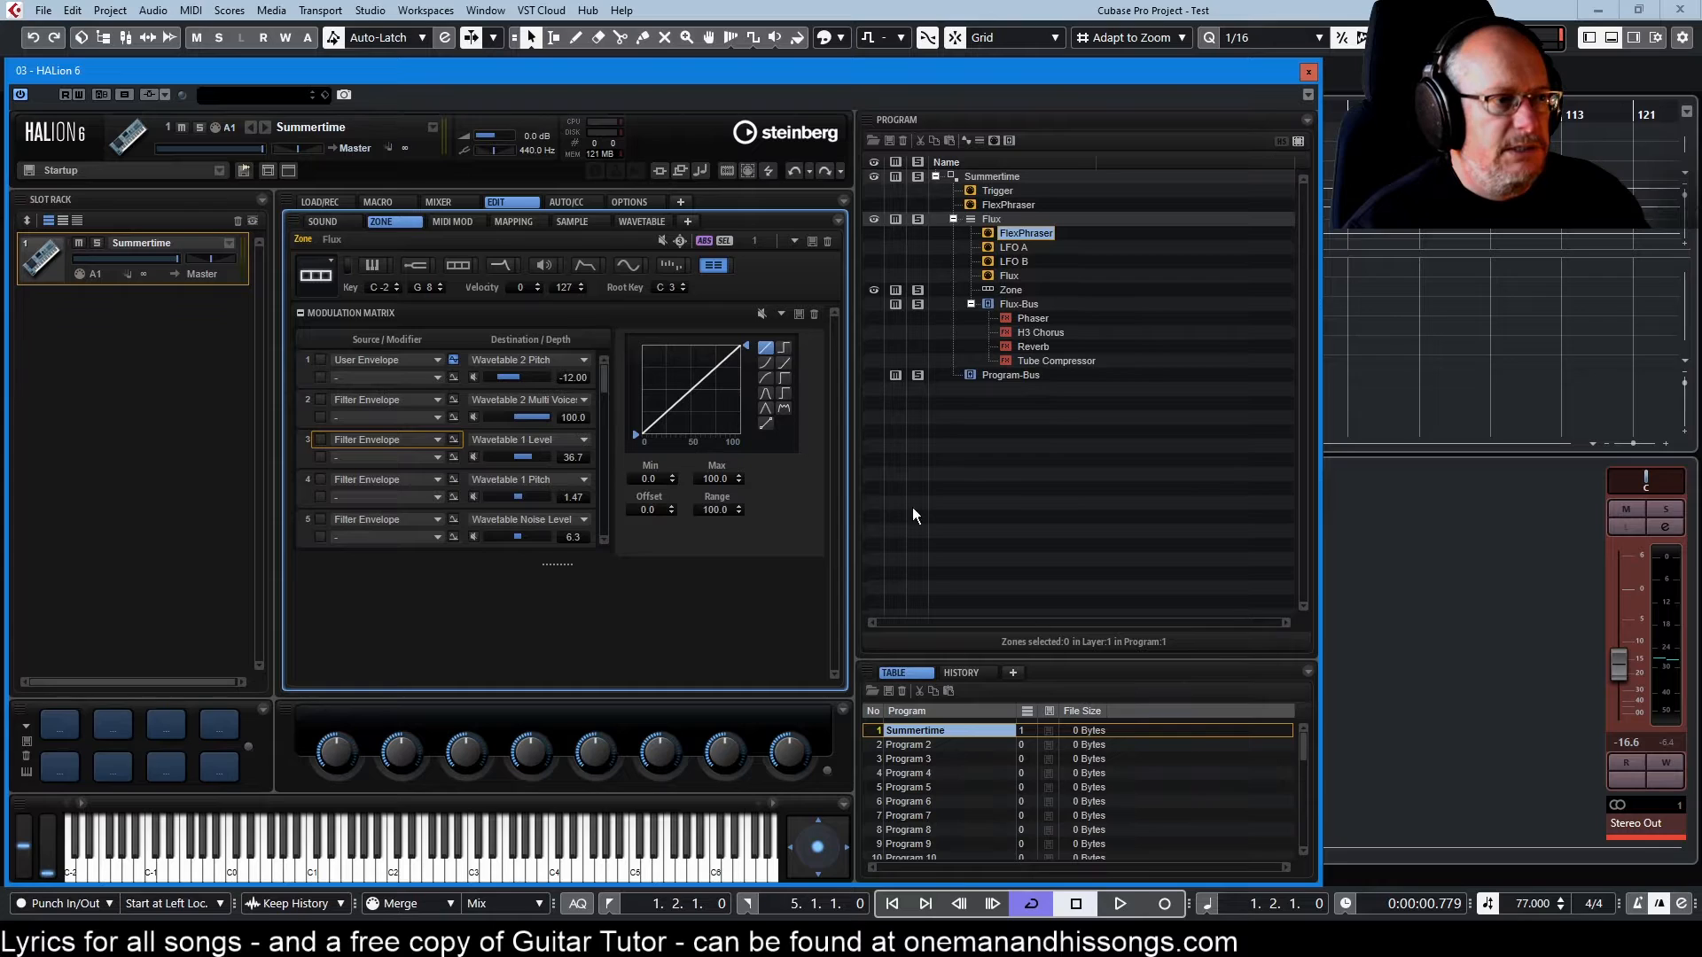
Reload the Summertime program into the first slot of the program table and show the Zone's Wavetable settings
right_click(919, 734)
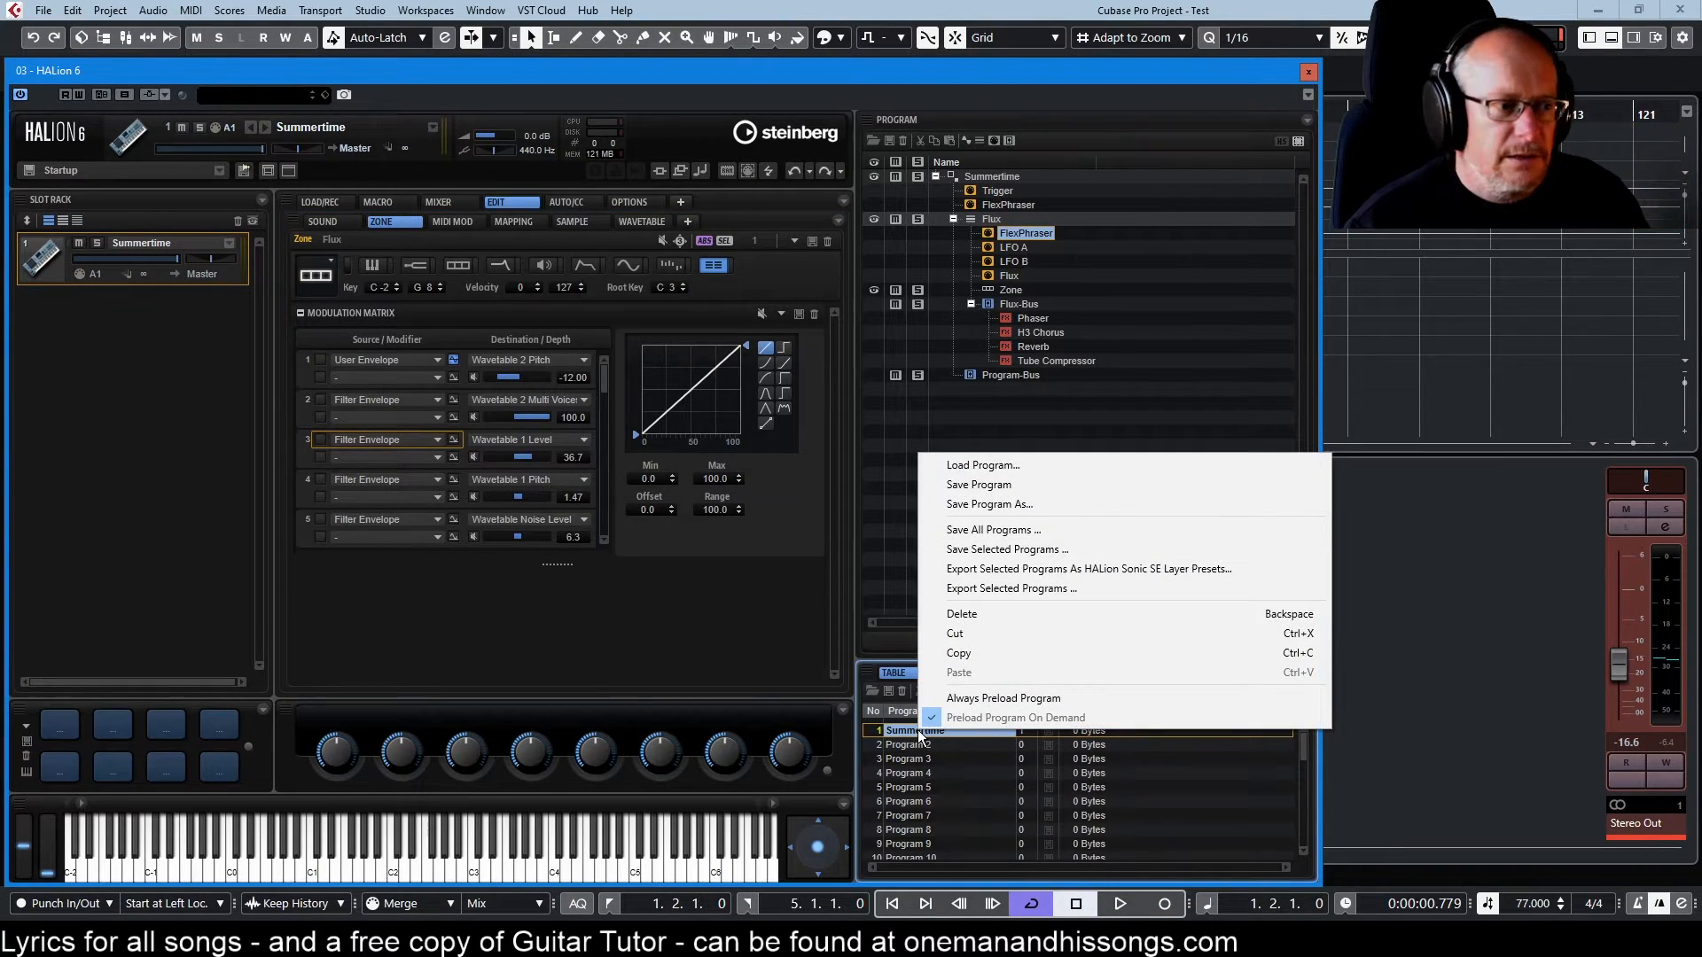
left_click(1003, 468)
double_click(598, 568)
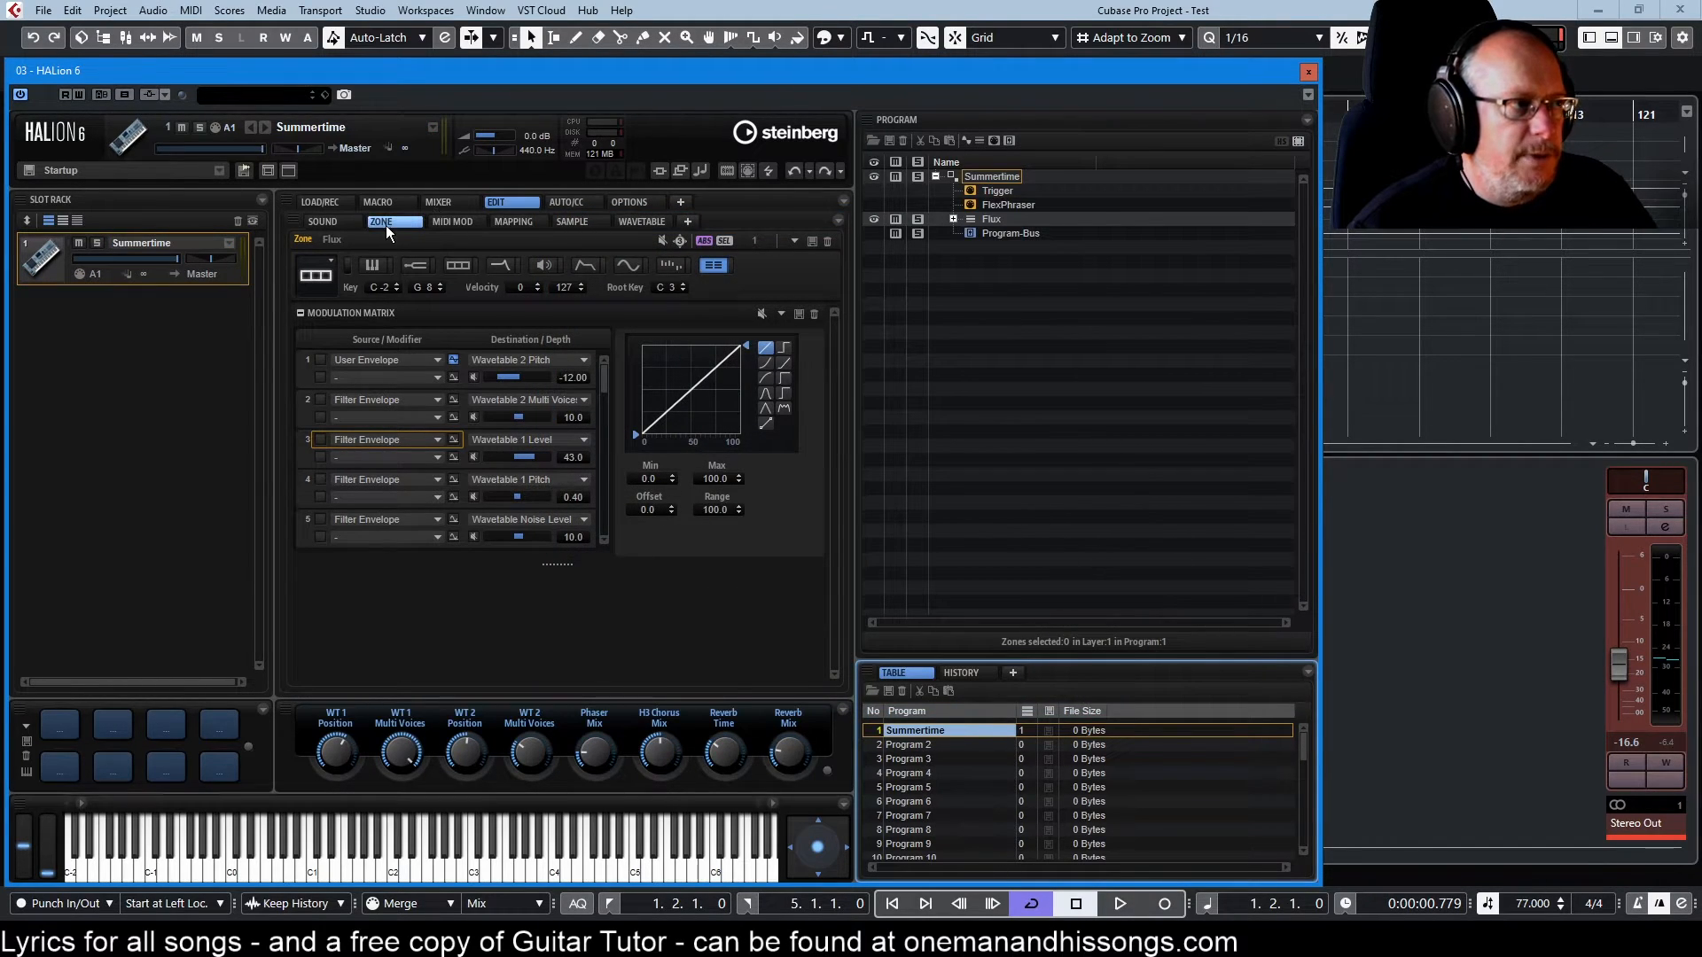
left_click(458, 265)
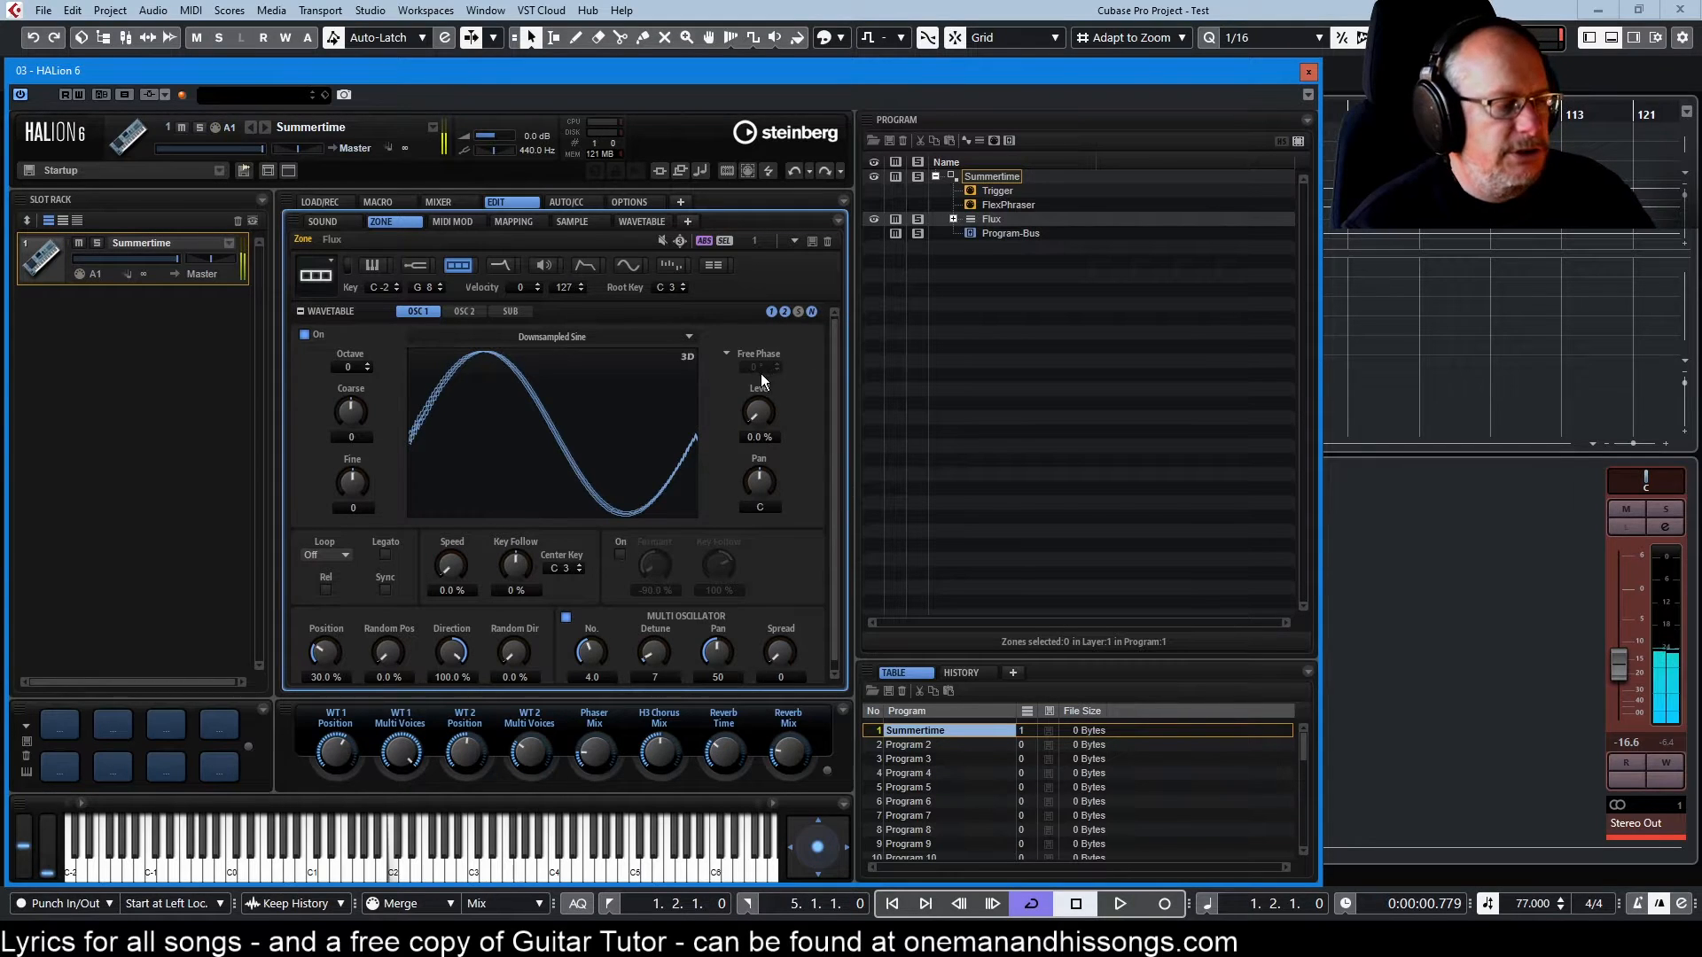
Expand the Flux layer and set its FlexPhraser's Tempo Scale to 1/8
left_click(953, 219)
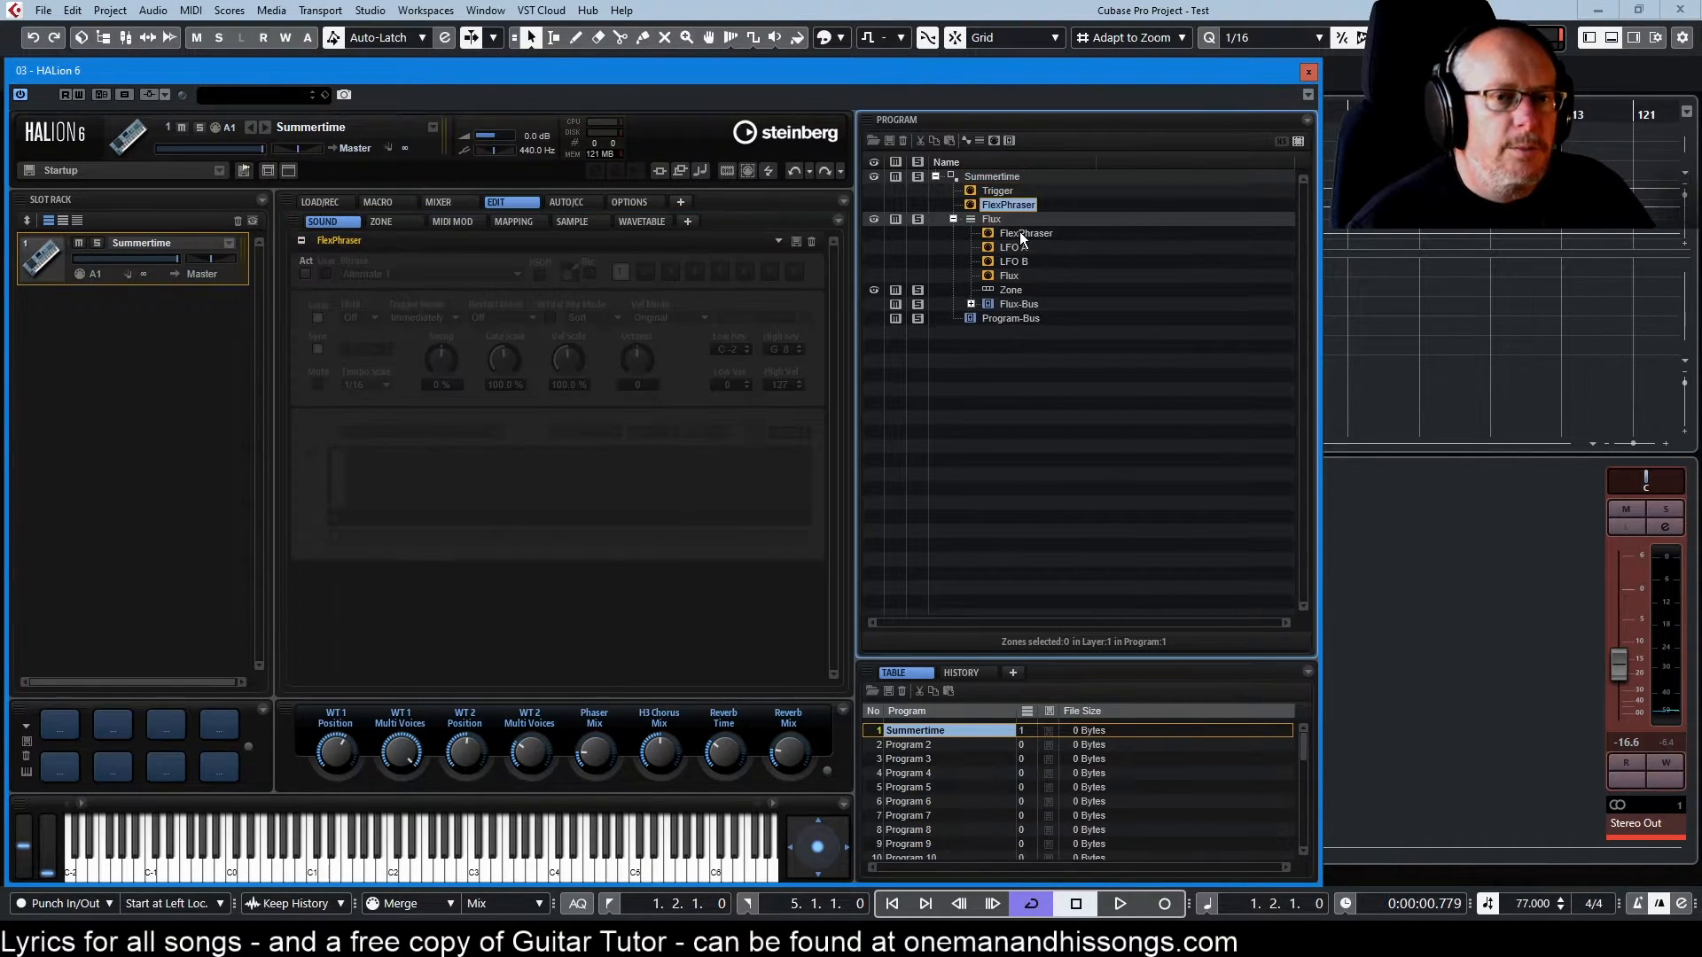
left_click(1023, 233)
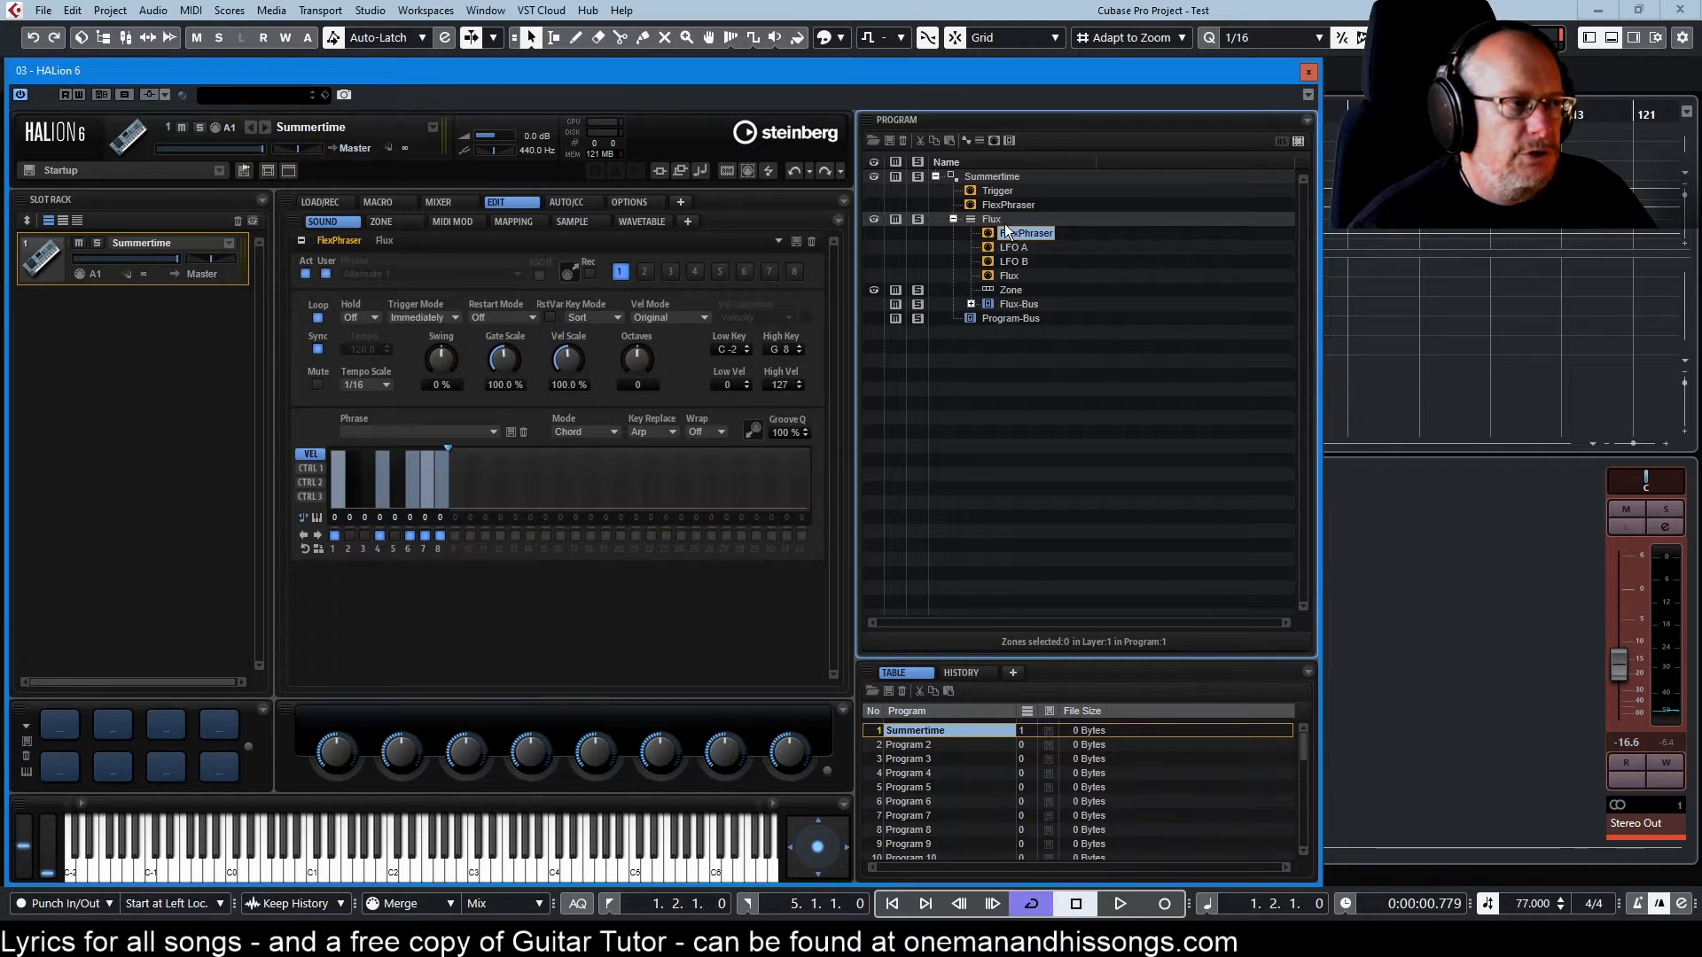
left_click(384, 389)
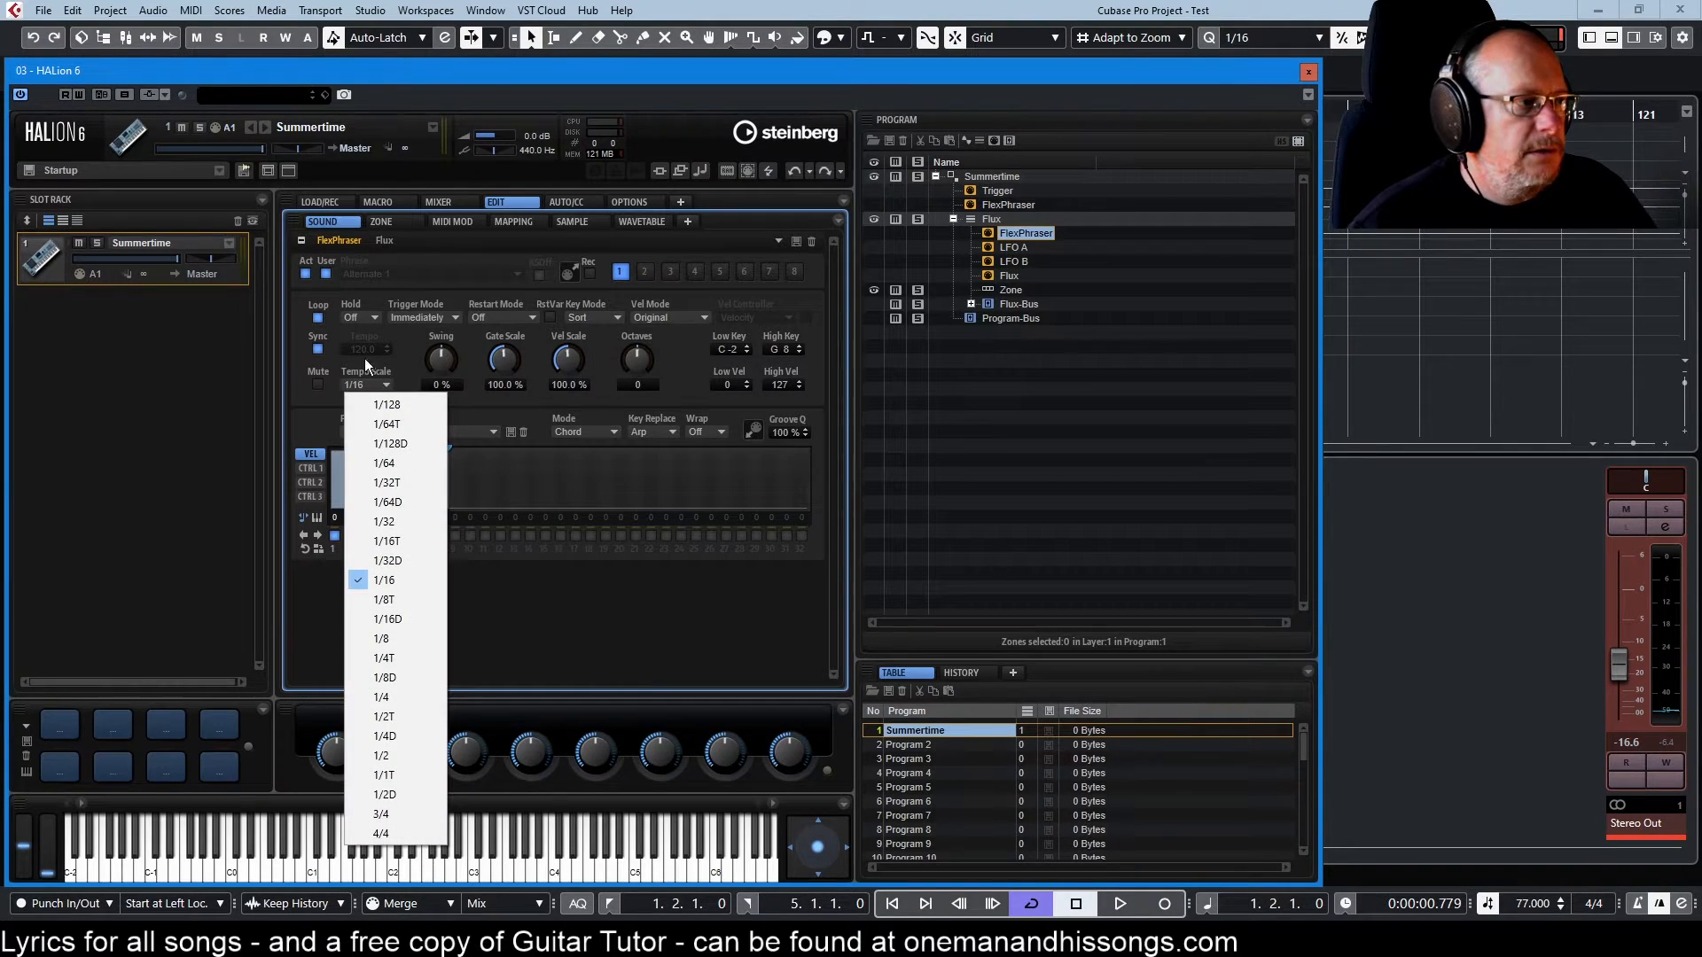
left_click(385, 639)
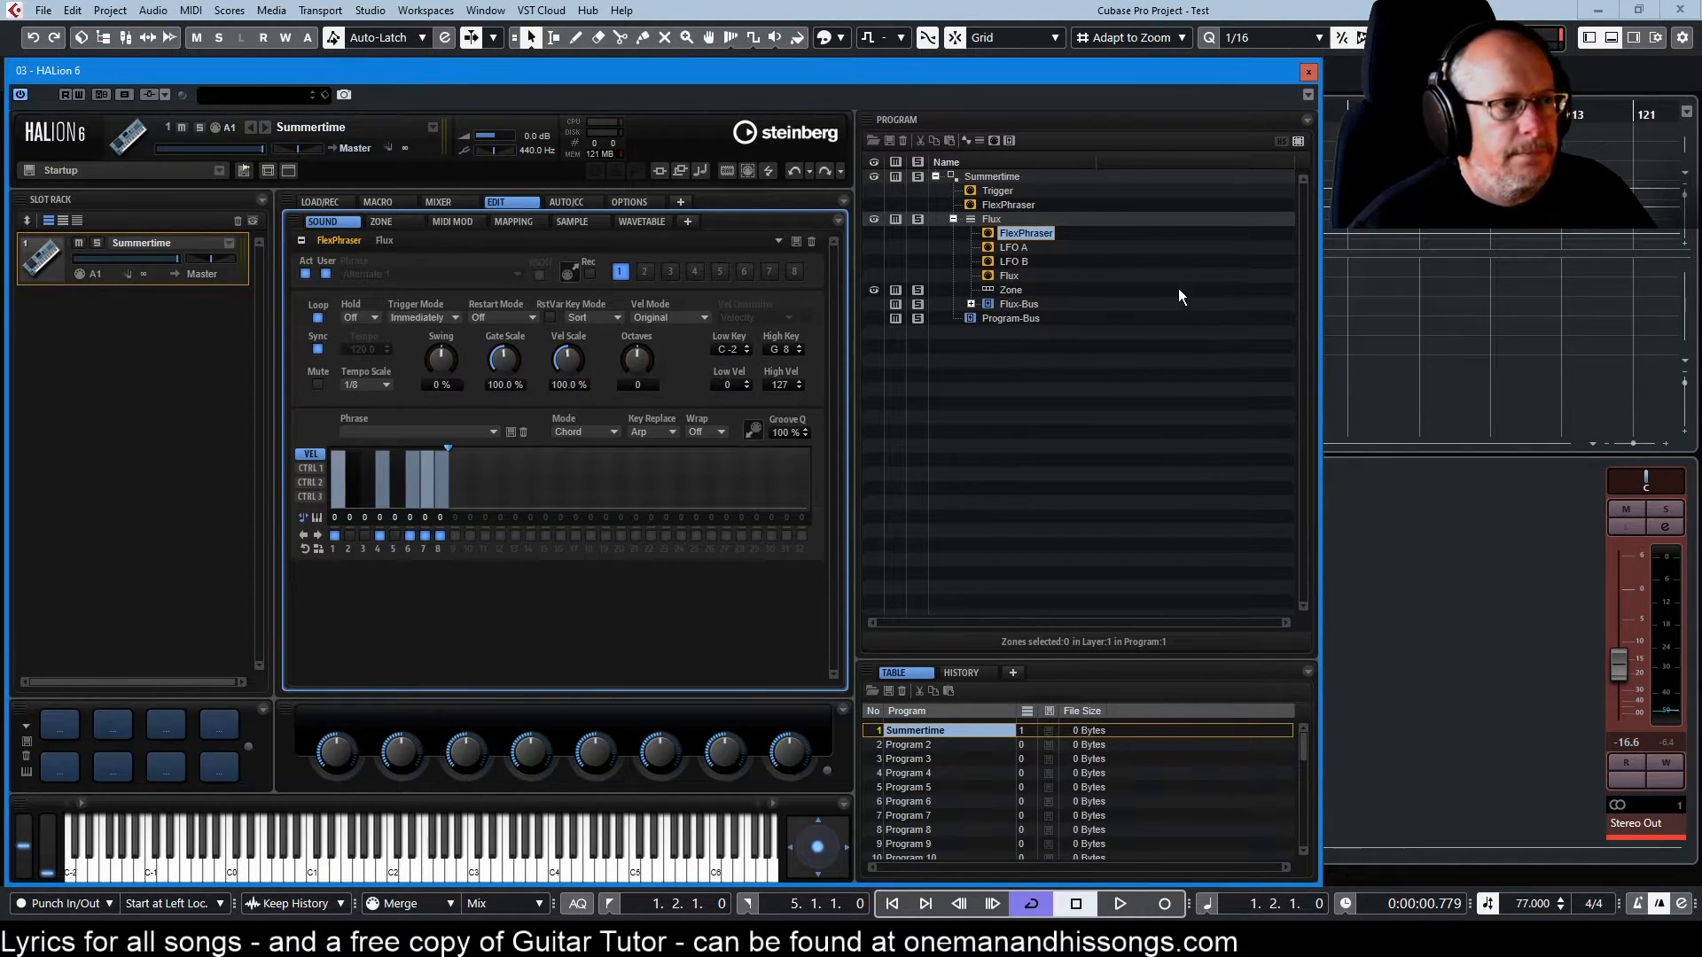
Expand the Flux-Bus effects, select the Phaser and turn off its bypass
left_click(973, 304)
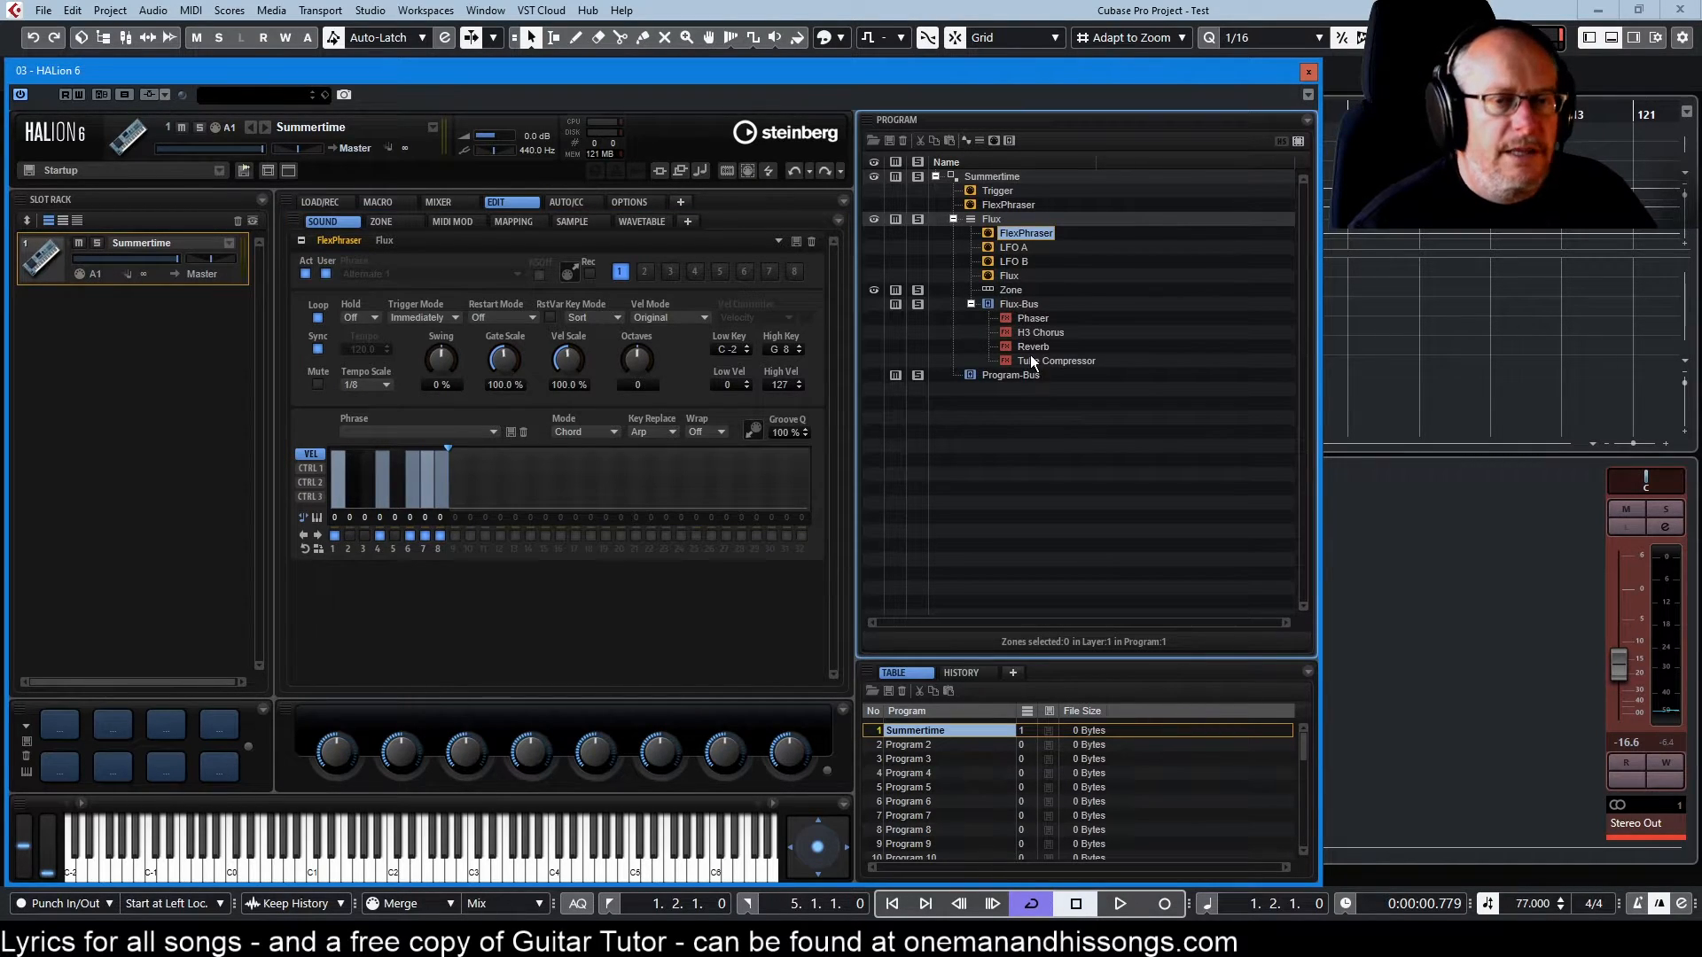
left_click(1034, 319)
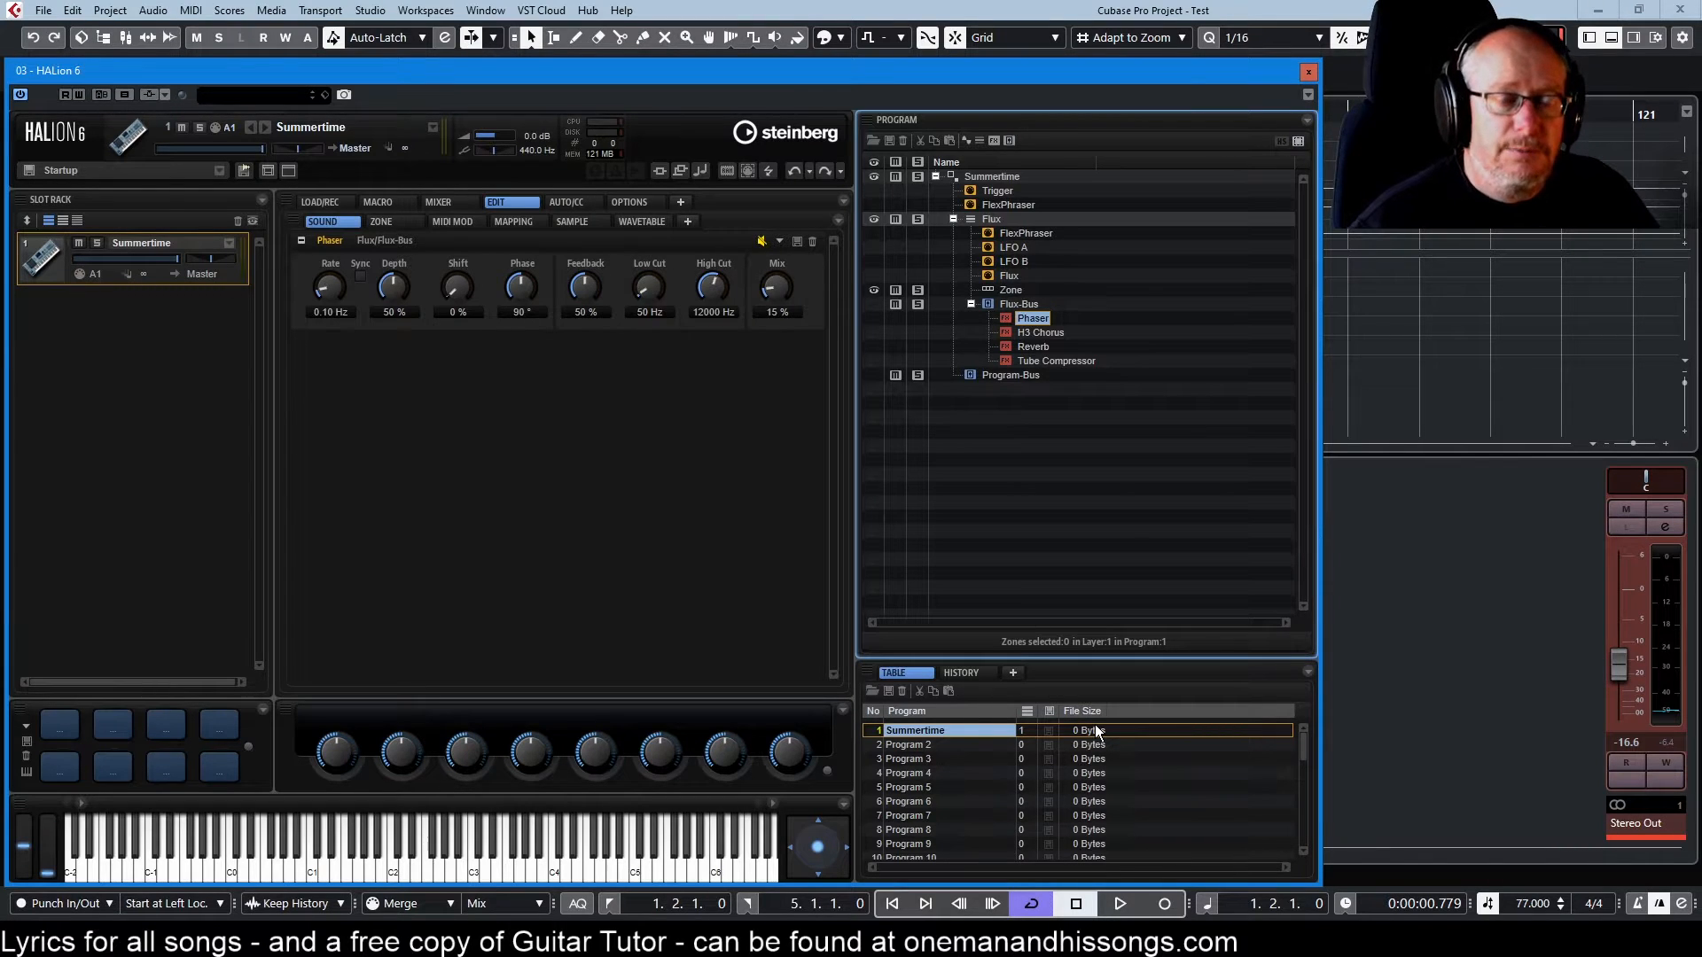
left_click(762, 242)
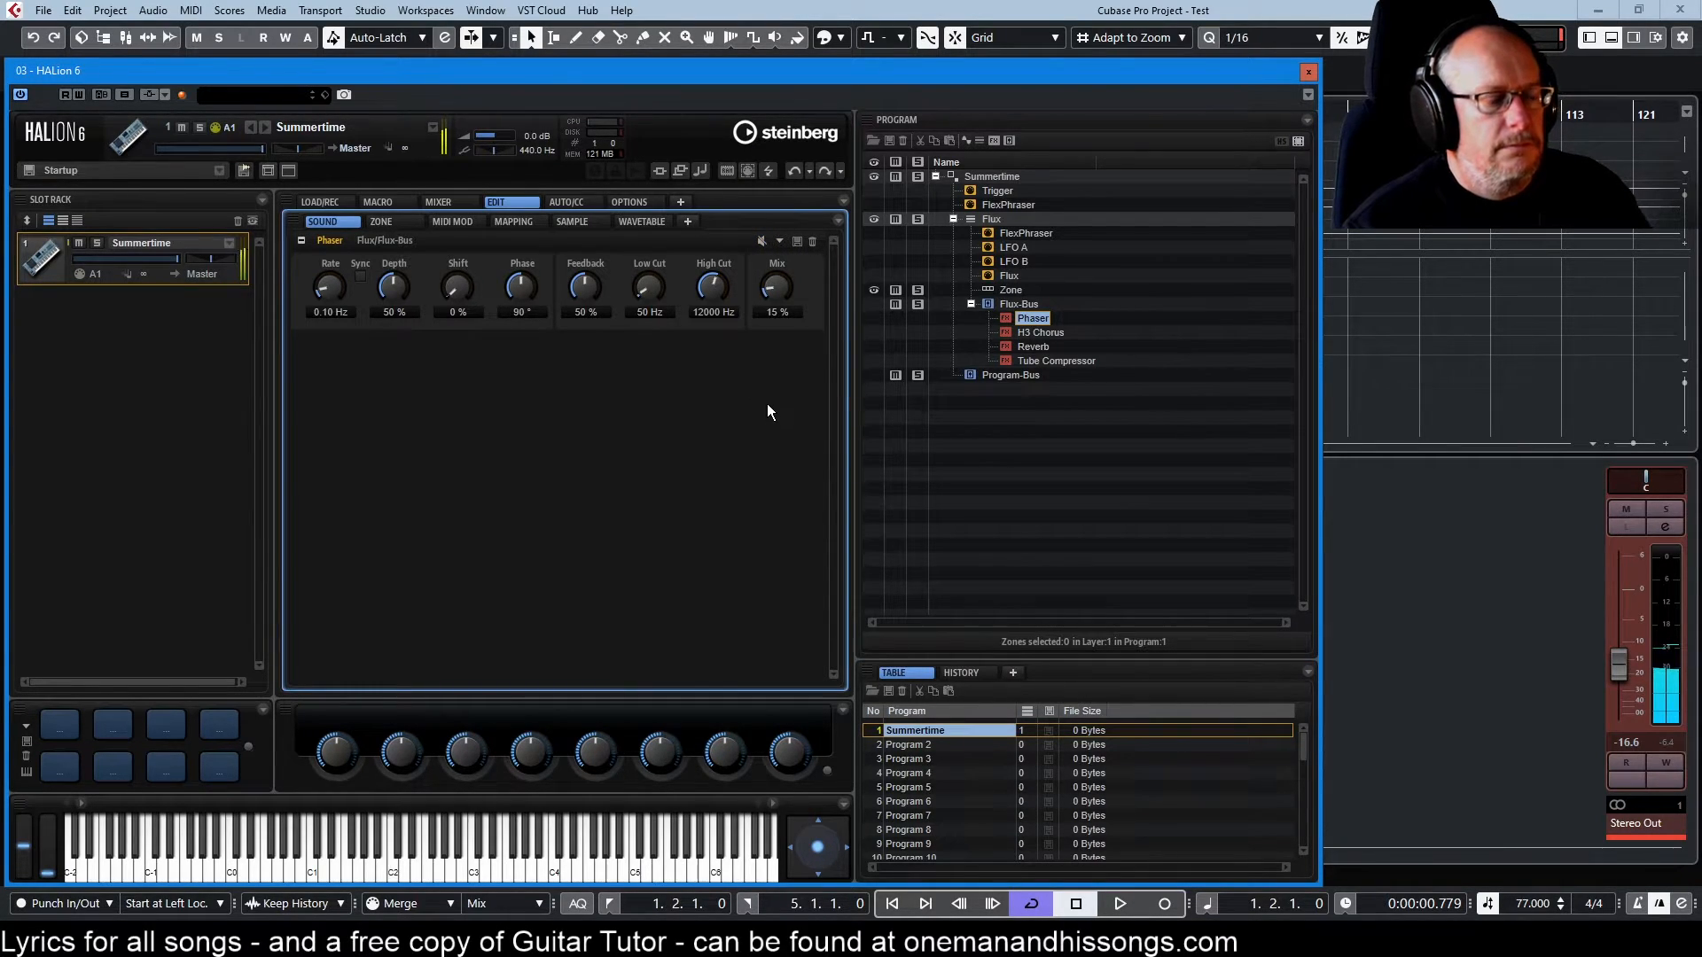
Set the Phaser's rate to 0.27 Hz, depth 63%, shift 7%, phase 121°, feedback 58%, high cut 10402 Hz and mix 38%
left_click_drag(774, 289, 780, 209)
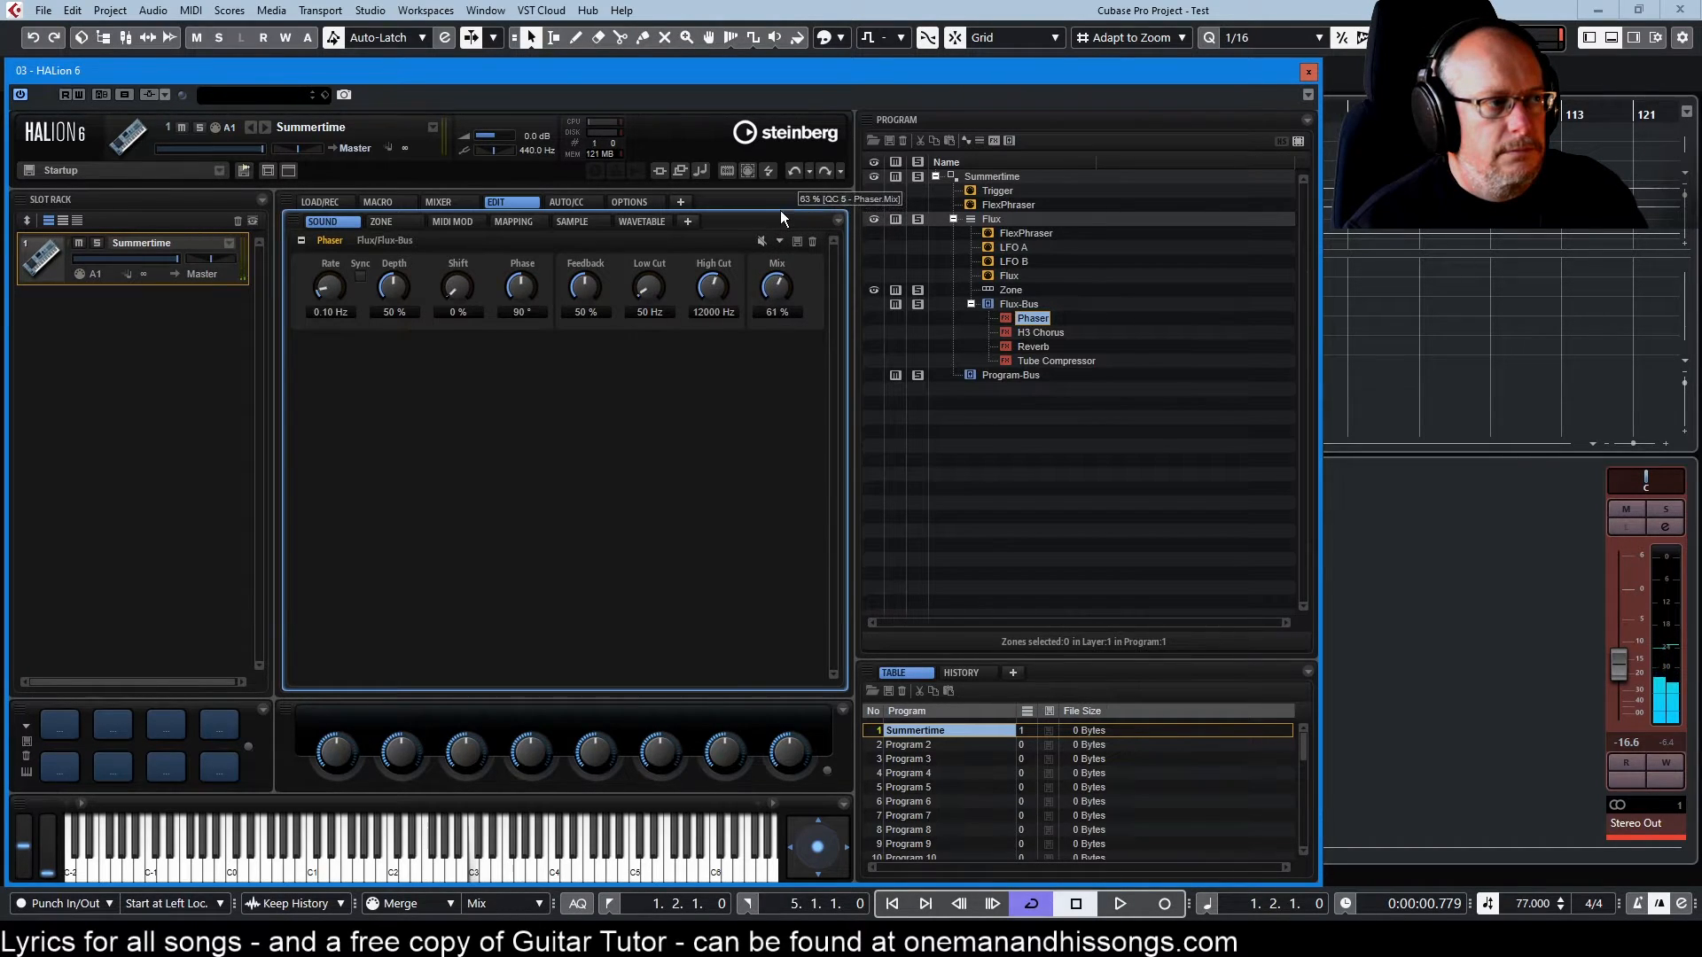
left_click_drag(398, 289, 401, 275)
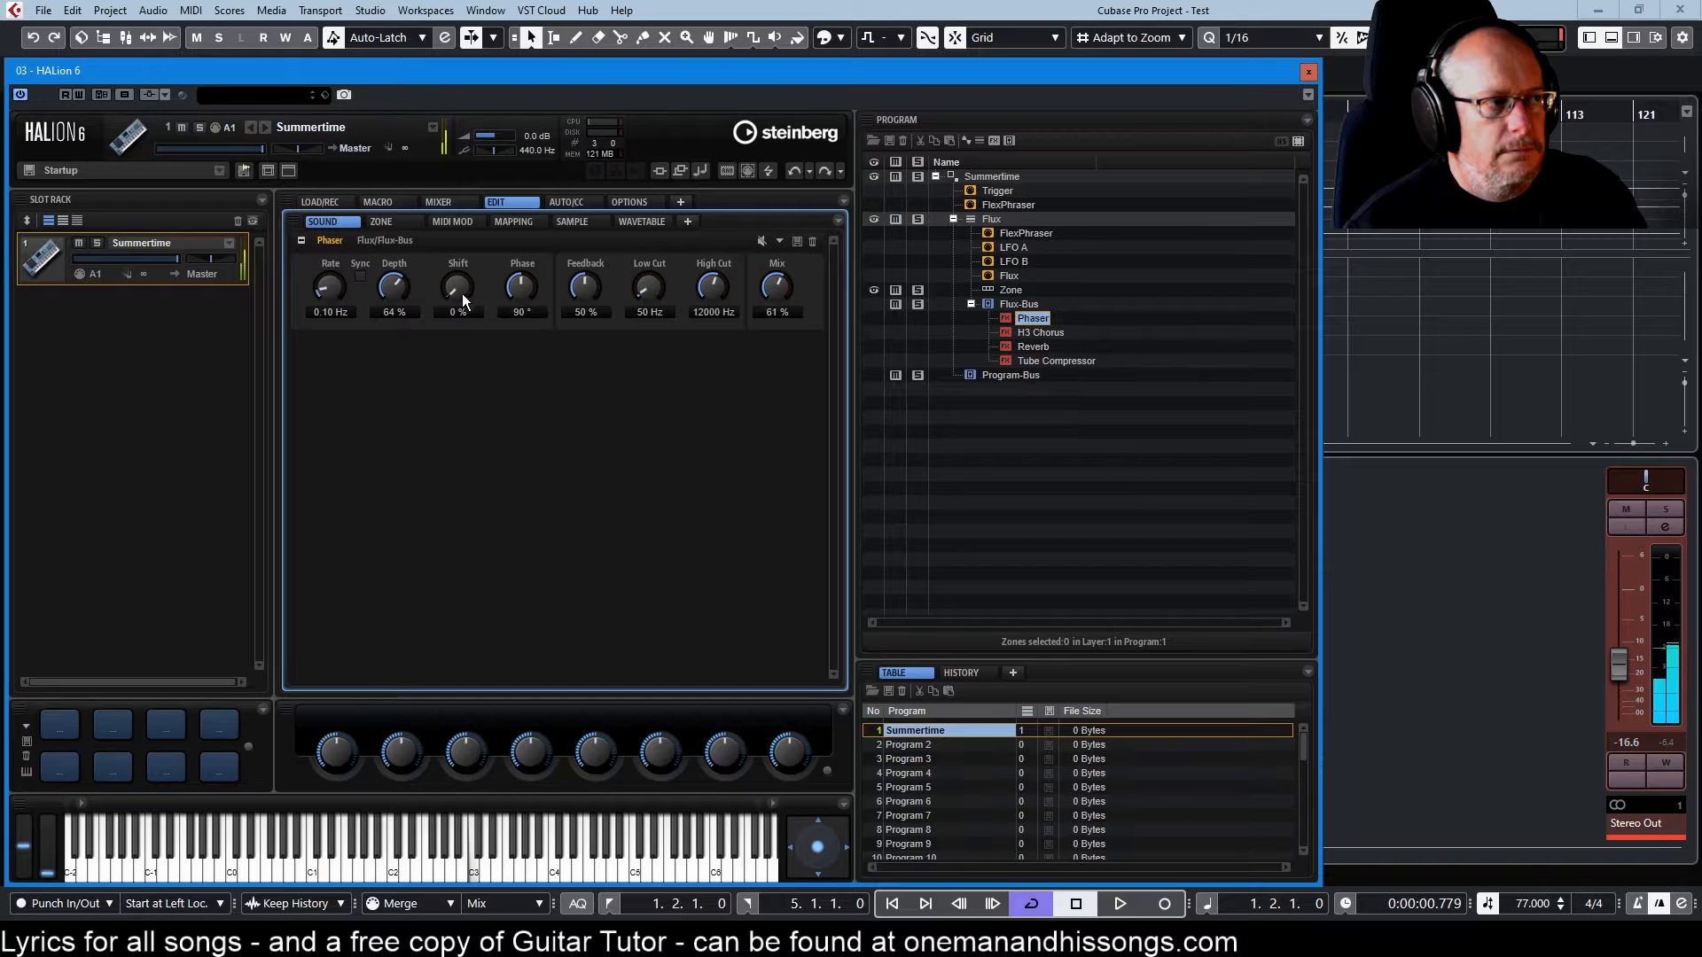
left_click_drag(521, 291, 603, 275)
left_click_drag(709, 294, 708, 300)
left_click_drag(331, 288, 456, 295)
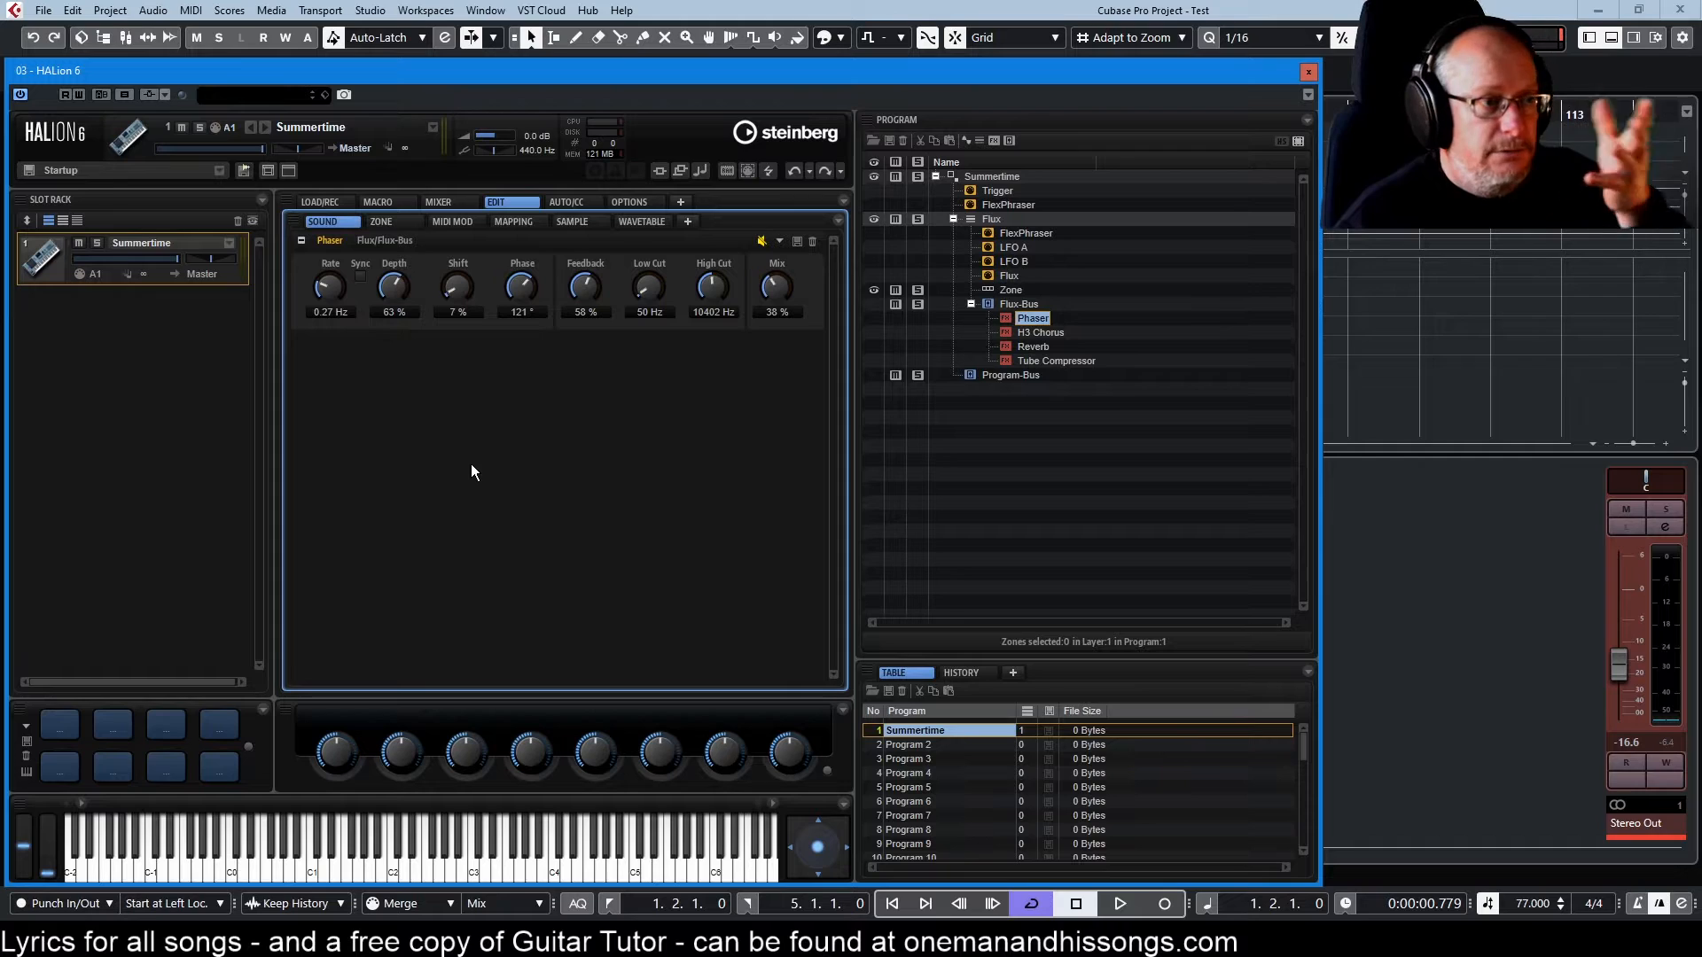
Try the Flux-Bus H3 Chorus mix at 75%, and set its rate to 1.43 s, depth to 69% and mix to about 18%
left_click(1023, 333)
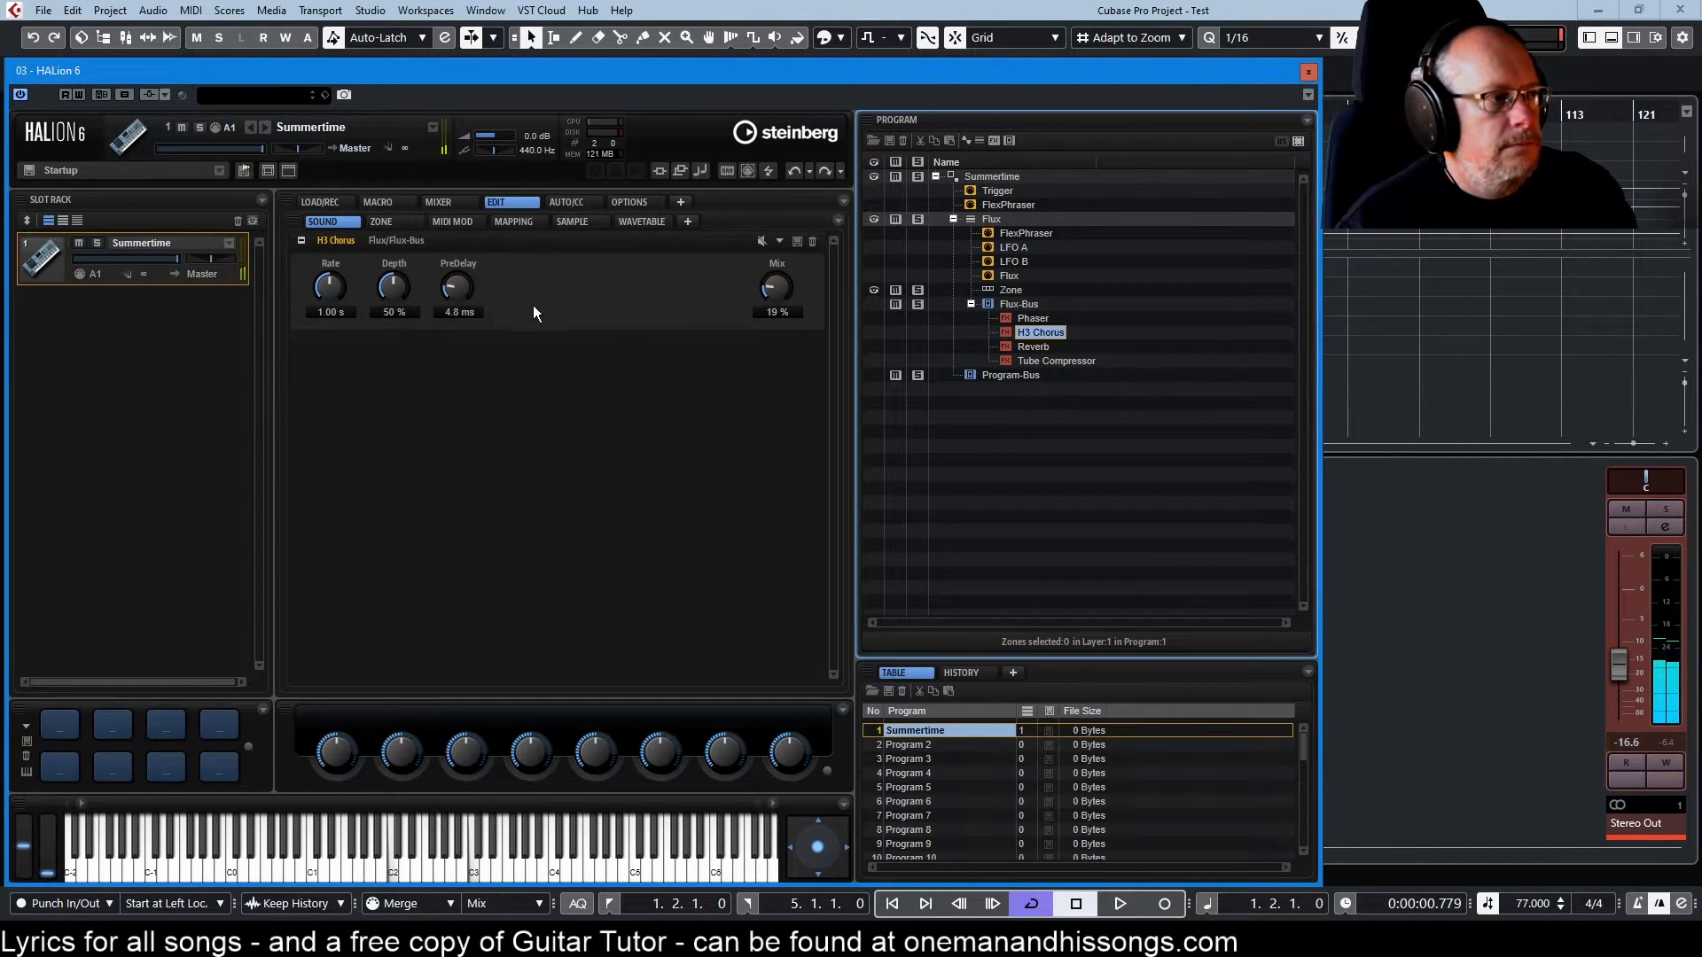
left_click_drag(770, 290, 773, 194)
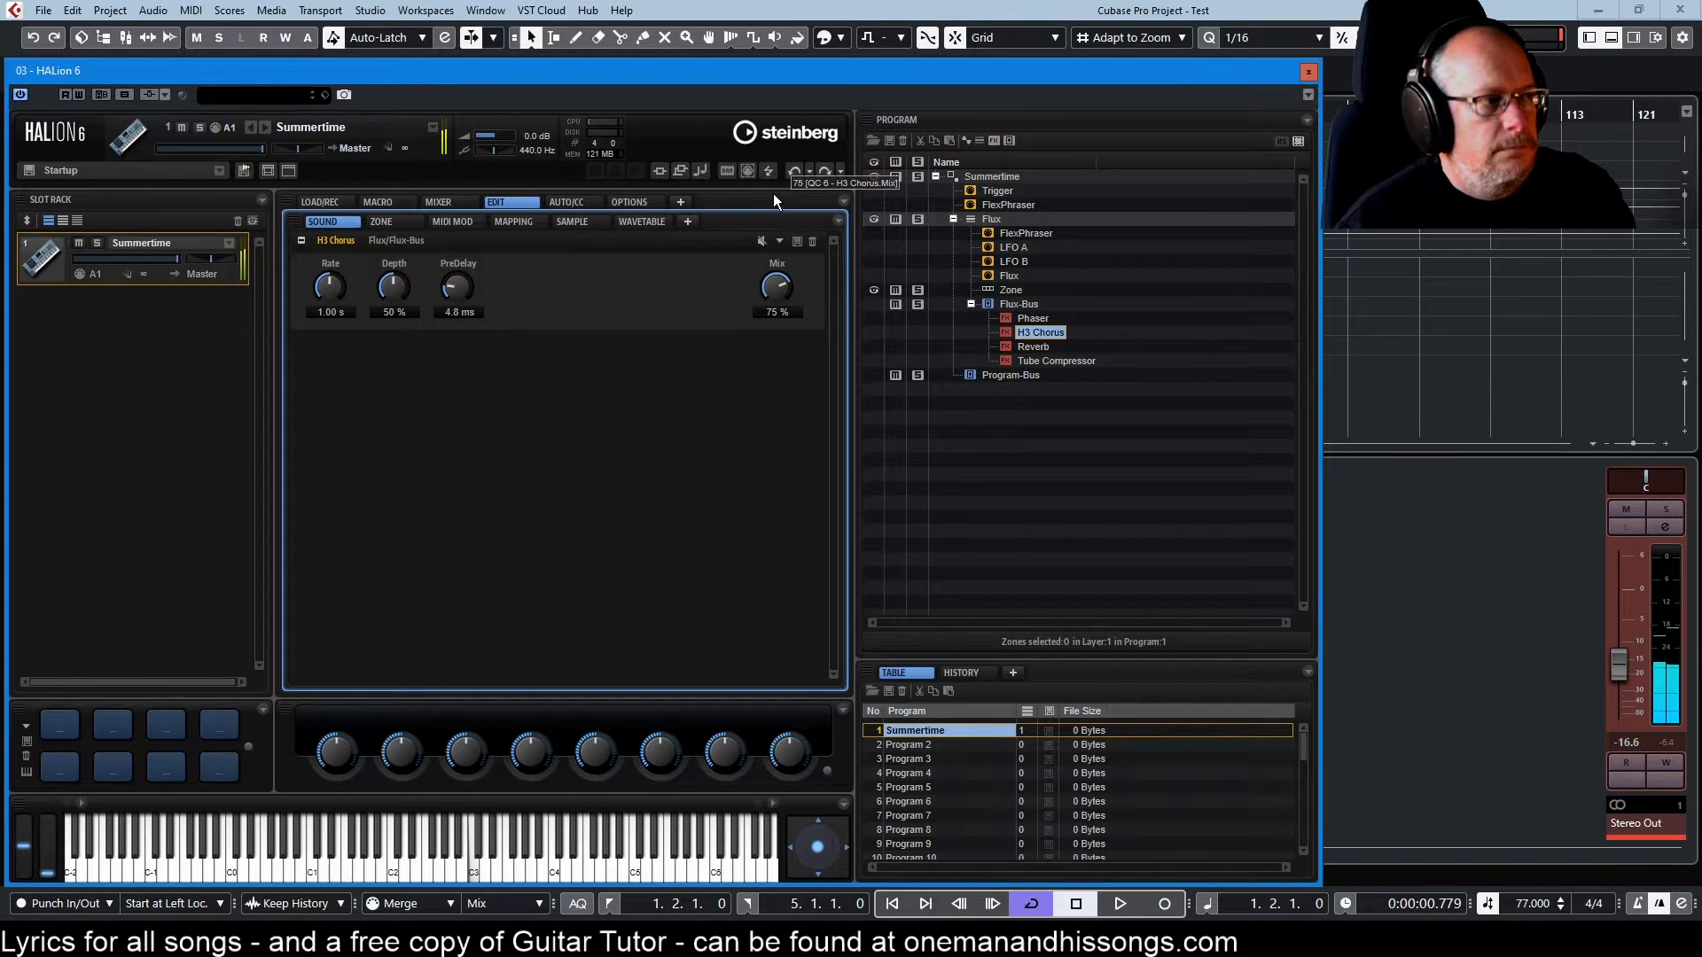
left_click_drag(773, 194, 773, 284)
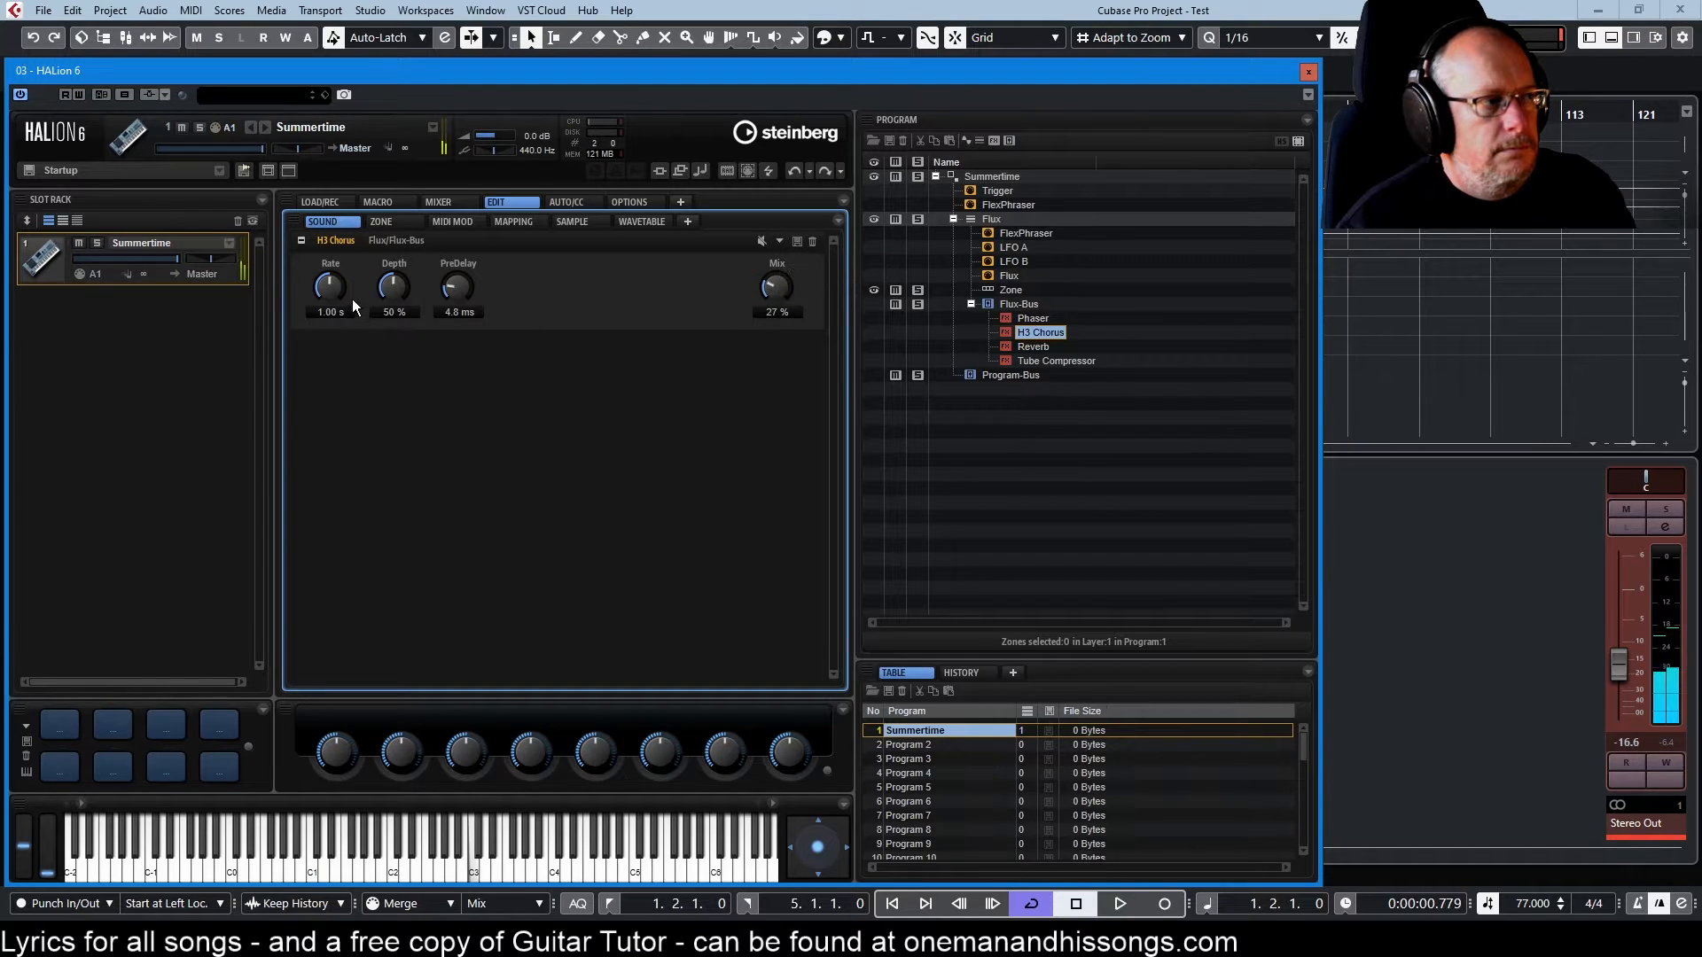
left_click_drag(335, 289, 336, 273)
left_click_drag(322, 285, 336, 333)
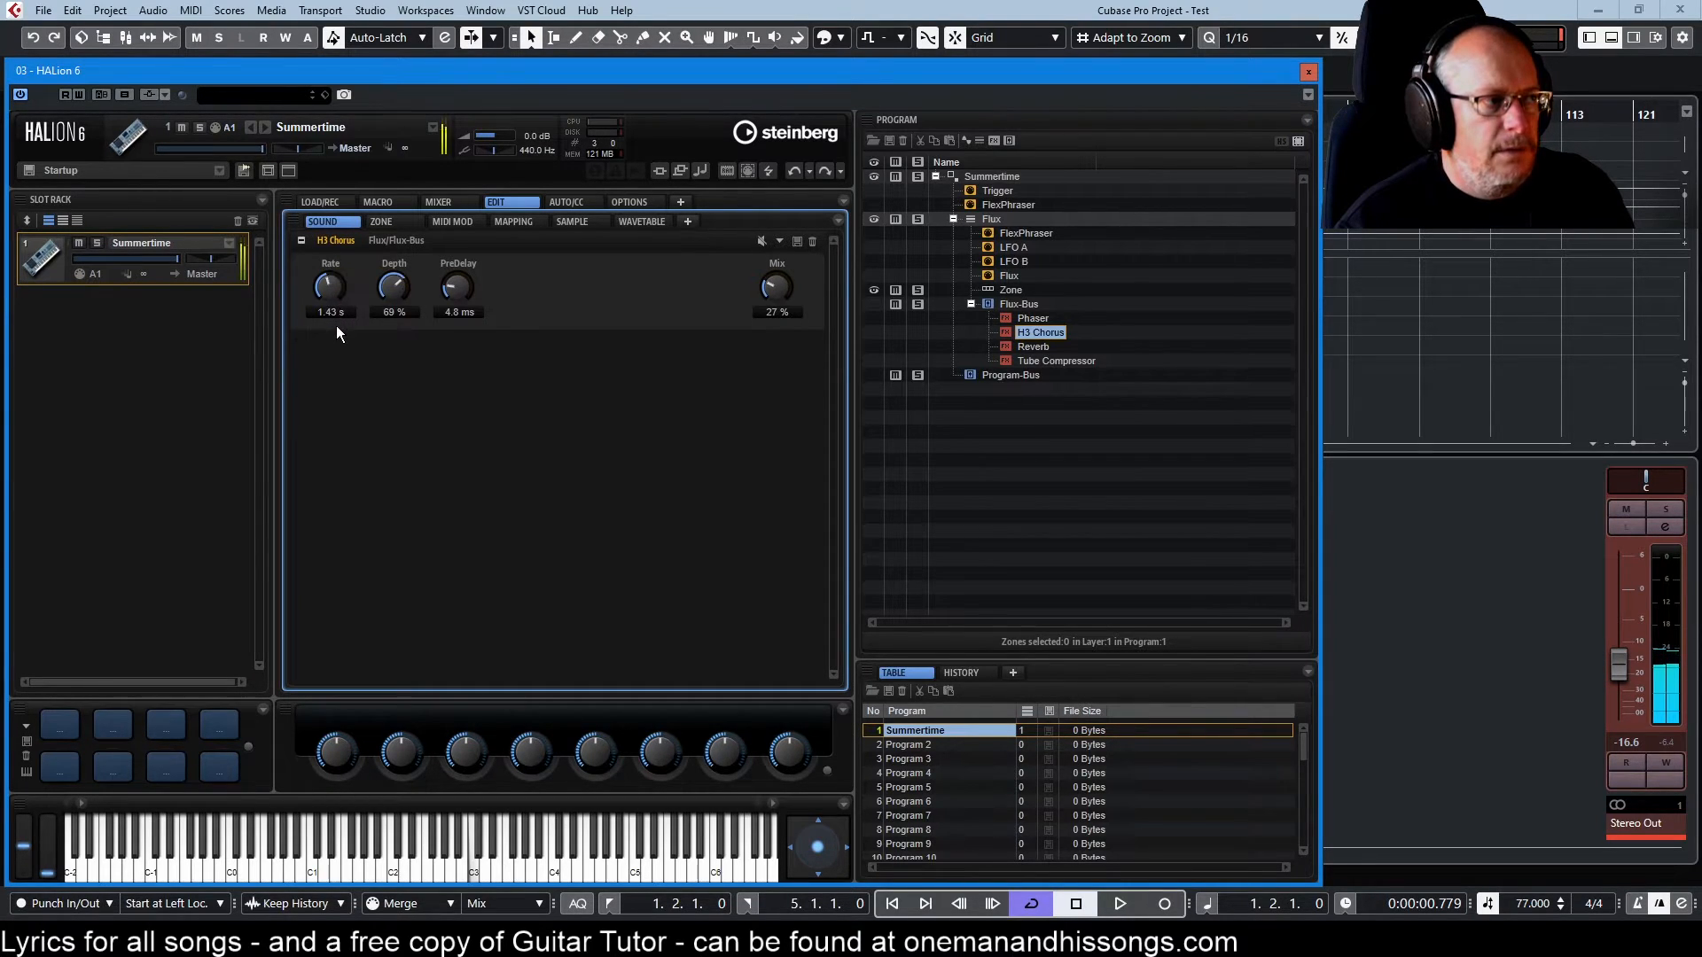
left_click_drag(764, 301, 775, 295)
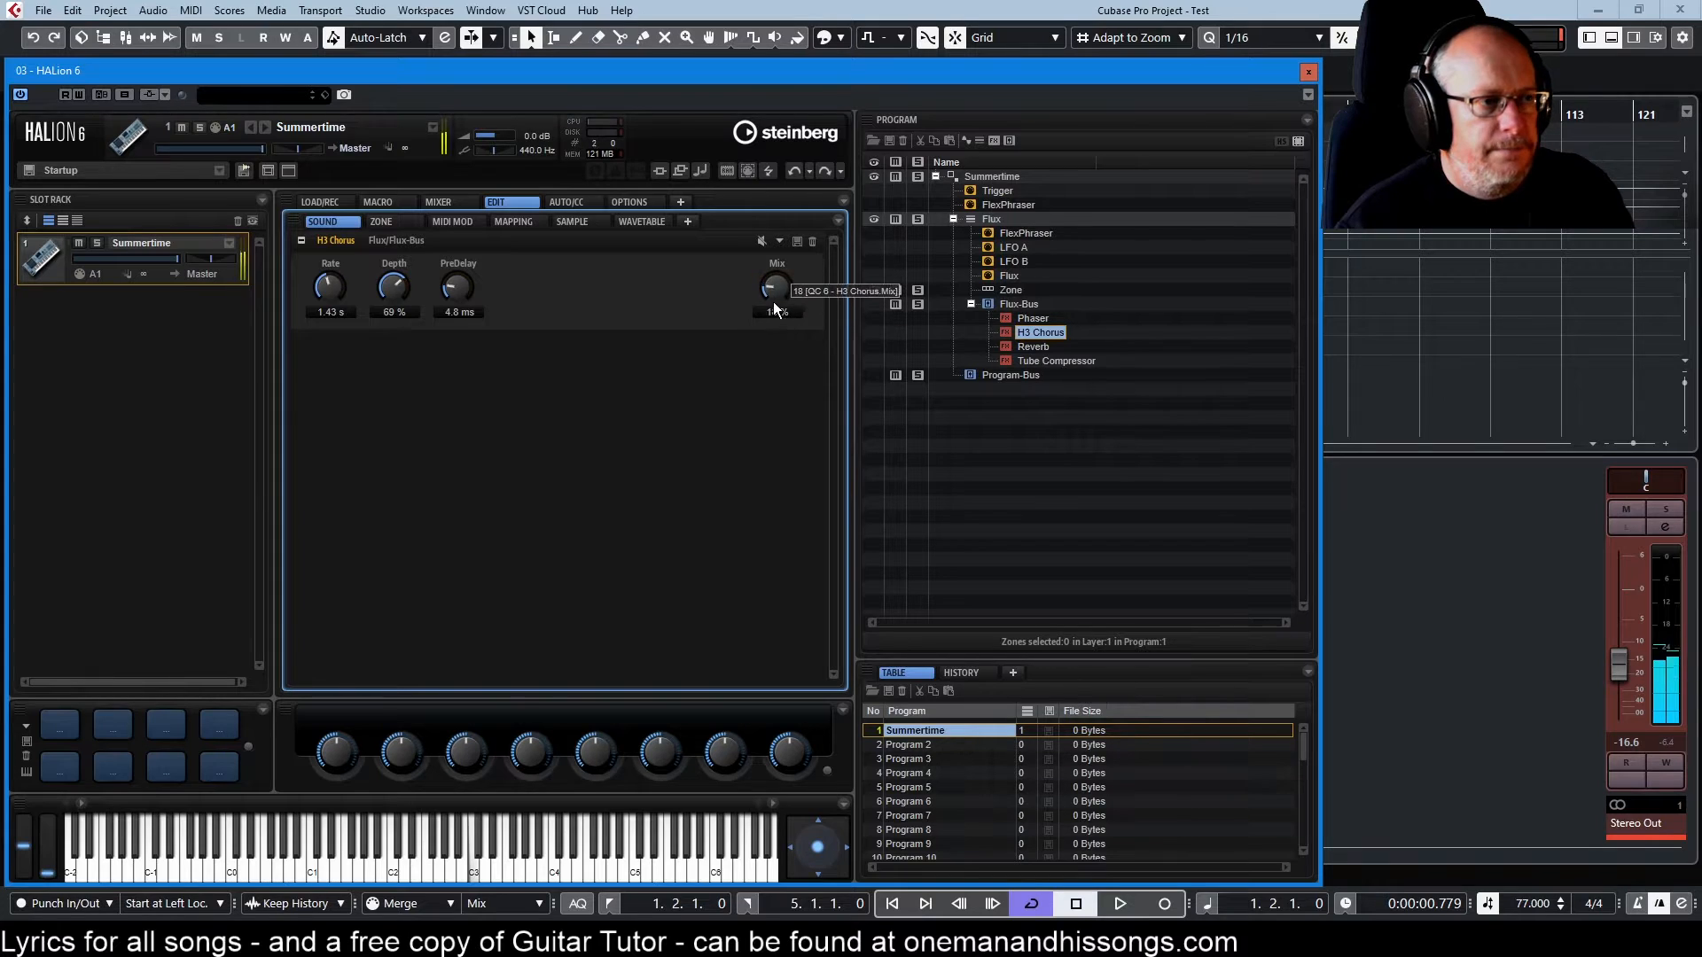
Audition the Flux-Bus Reverb with its mix at about 74% and settle it at about 32%
left_click(1036, 347)
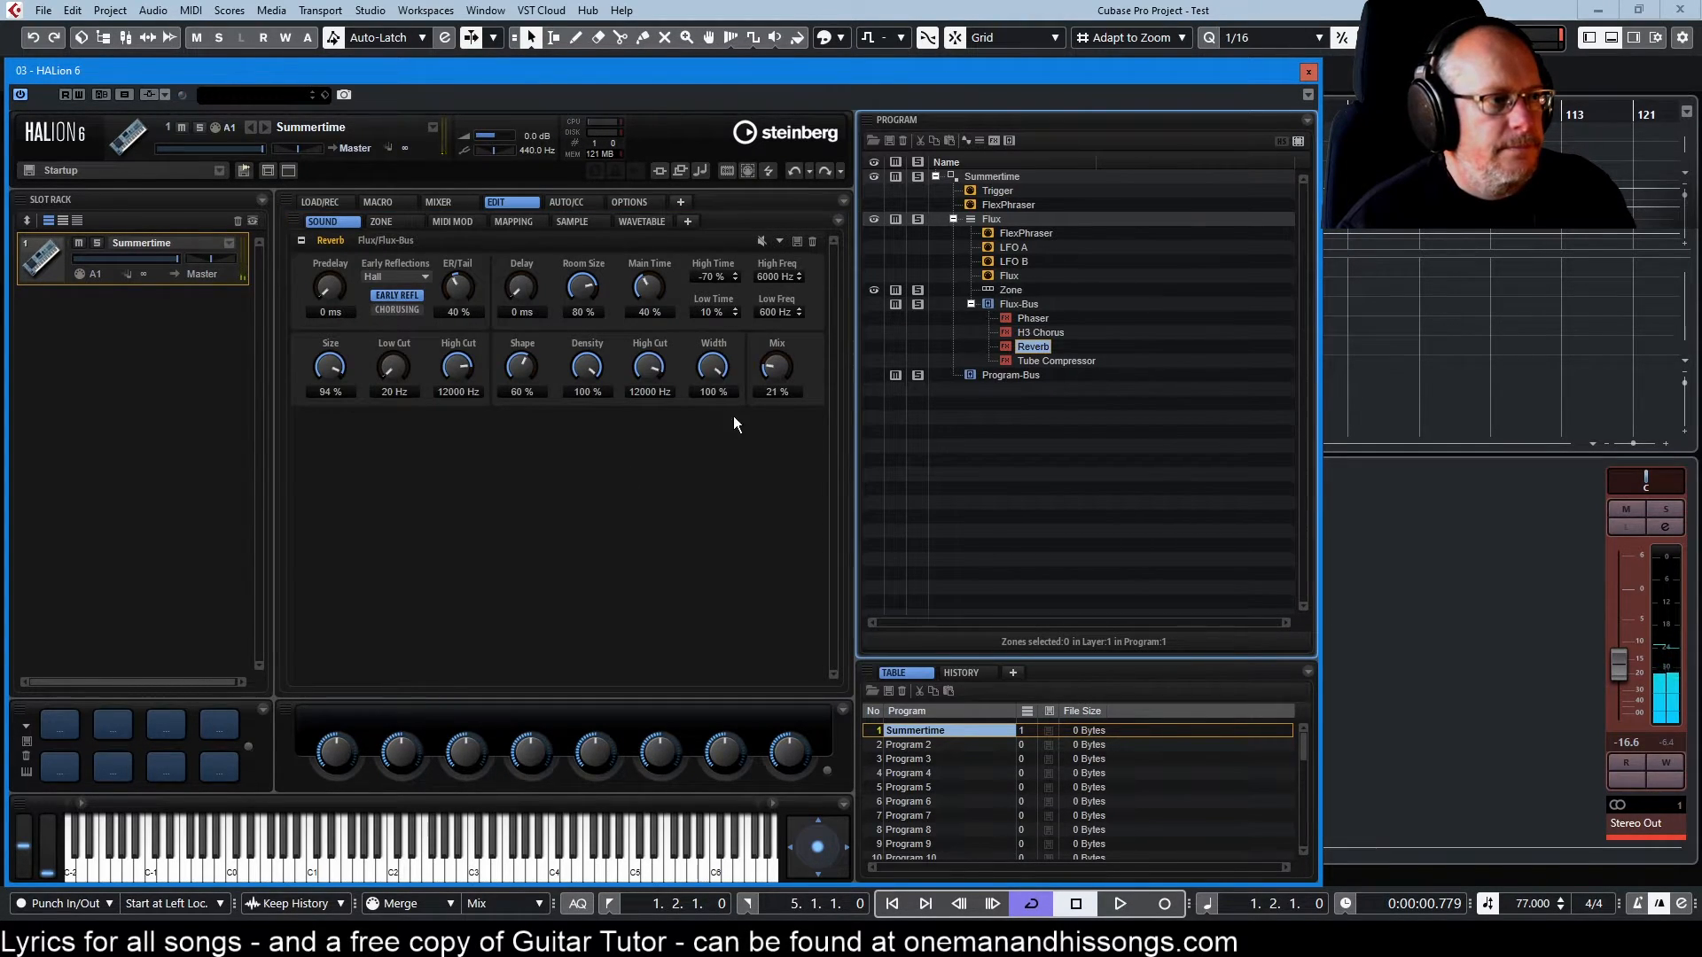
left_click_drag(778, 367, 773, 275)
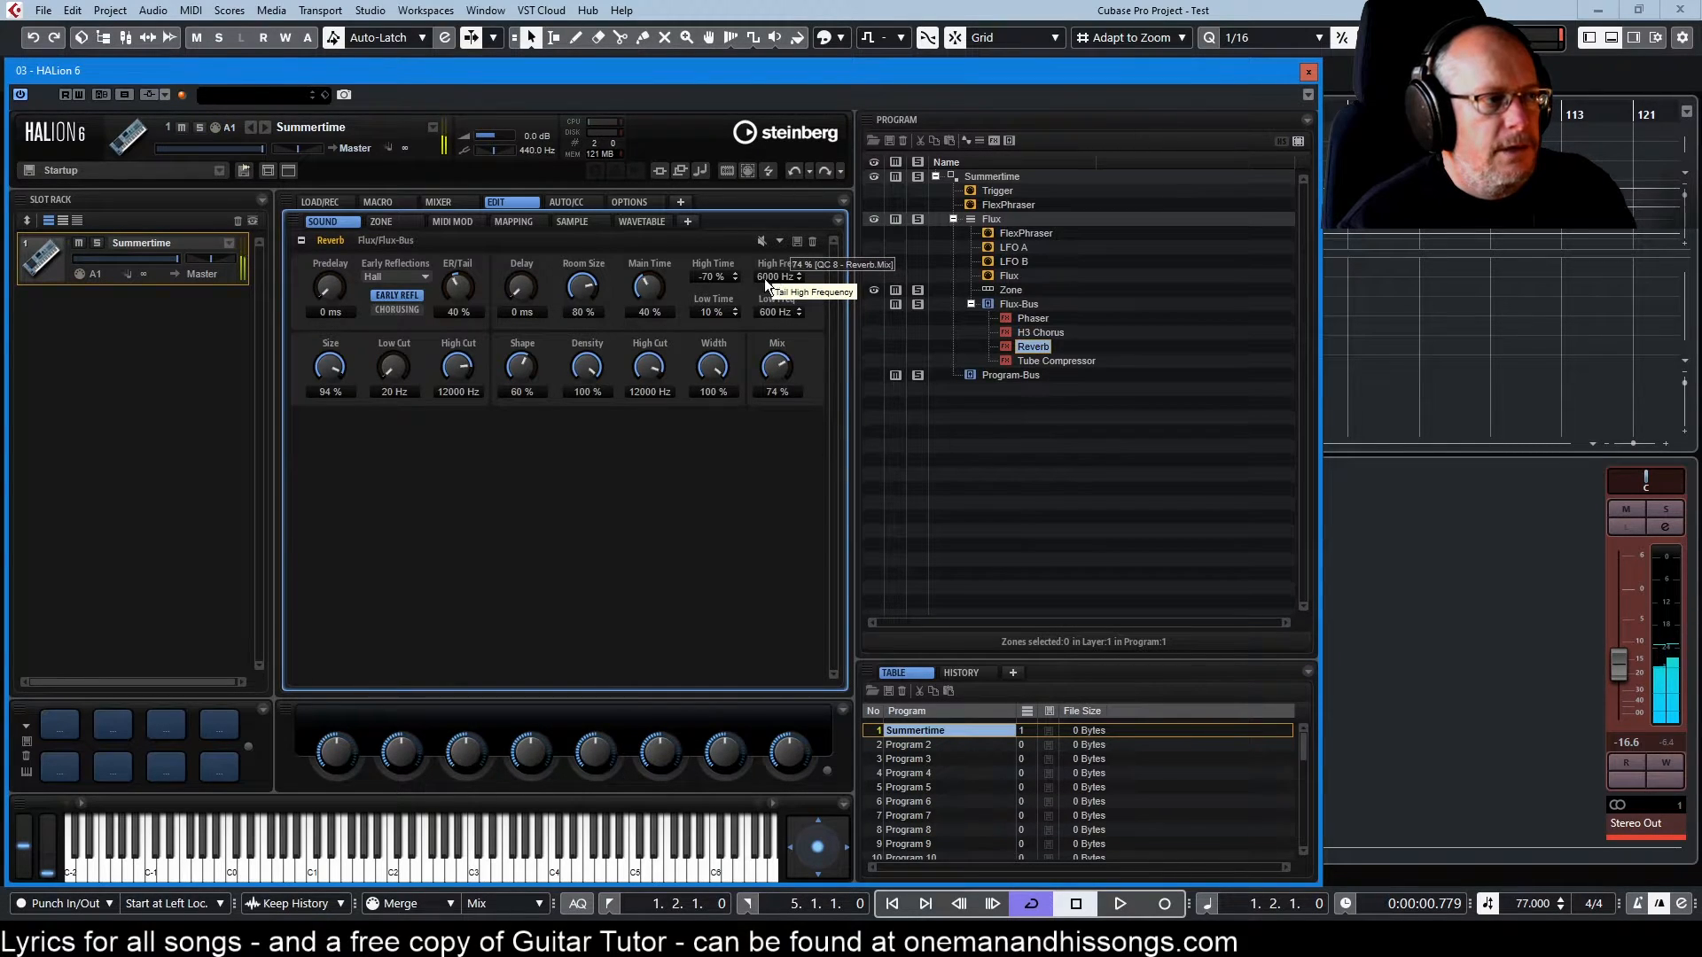
left_click_drag(776, 367, 755, 381)
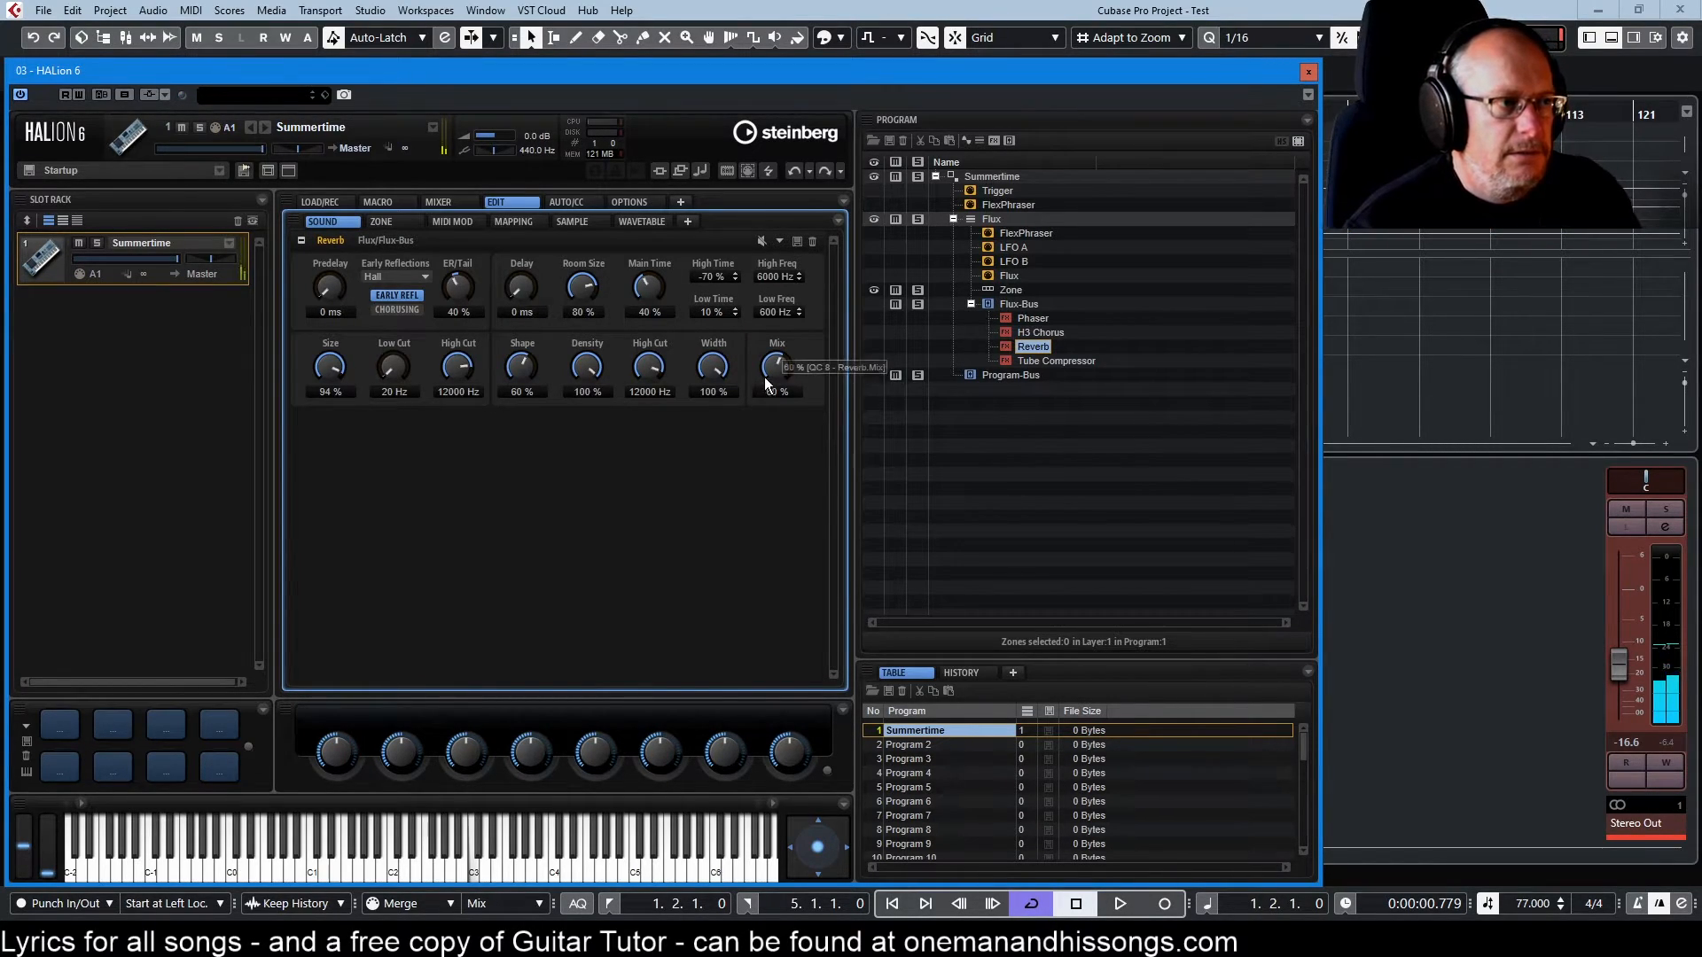
left_click_drag(776, 372, 776, 417)
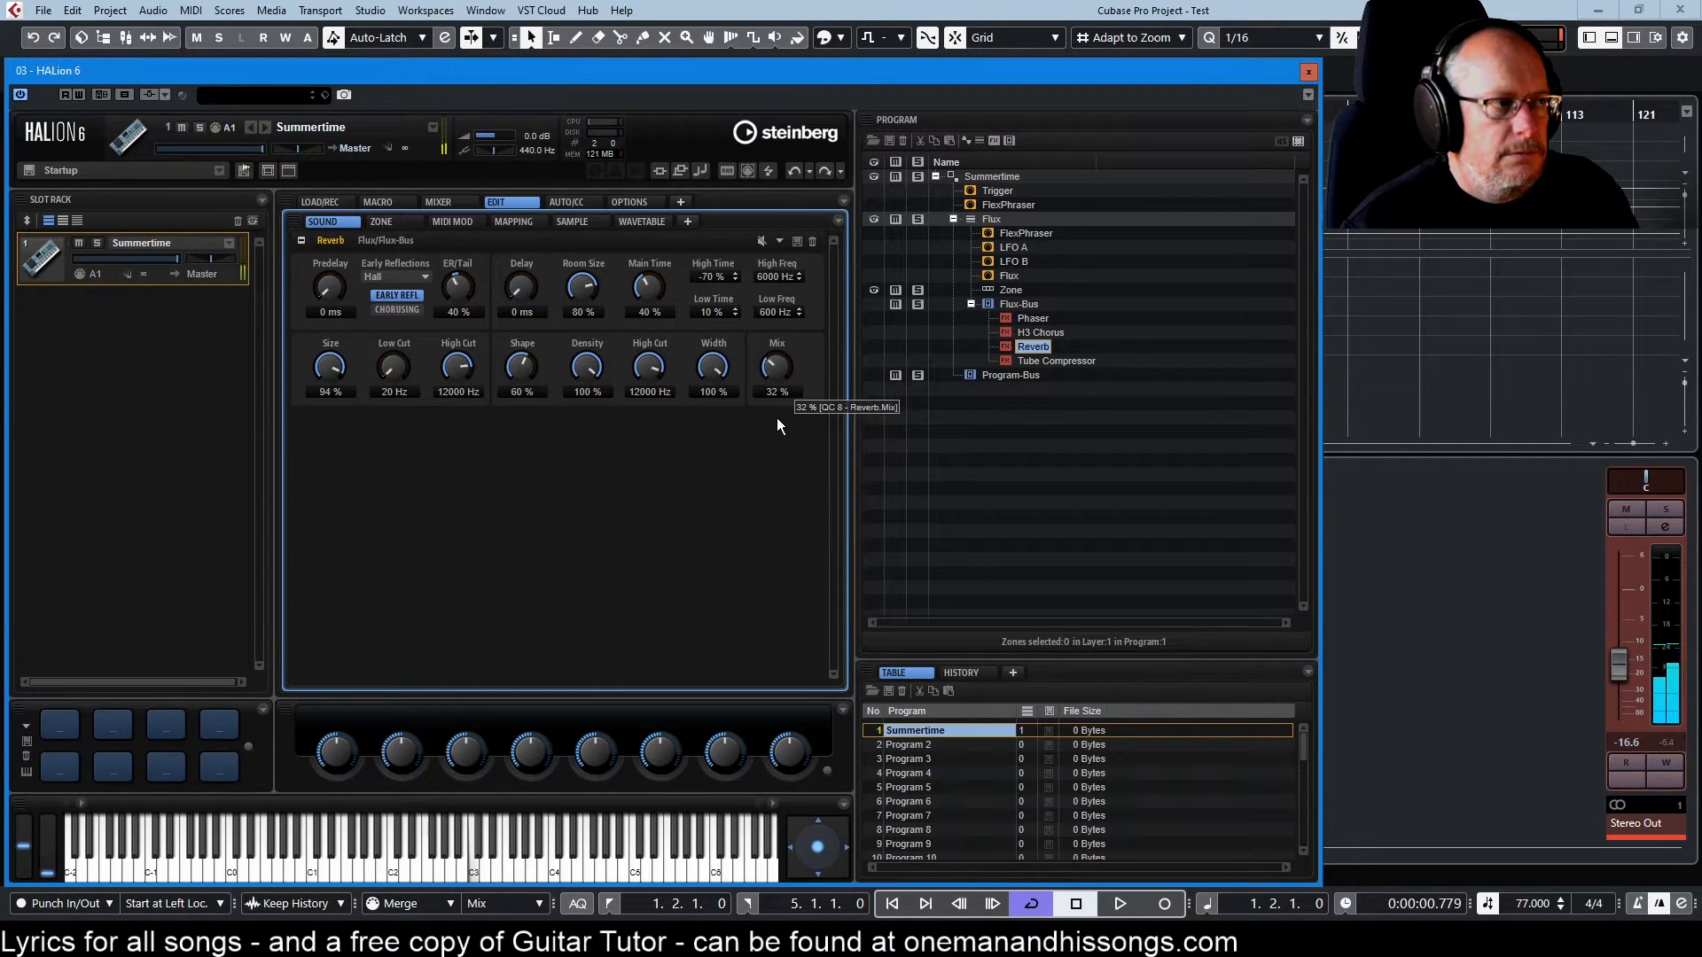
Set the Flux-Bus Tube Compressor's input to 42.1 dB and its mix to 74%
left_click(1022, 363)
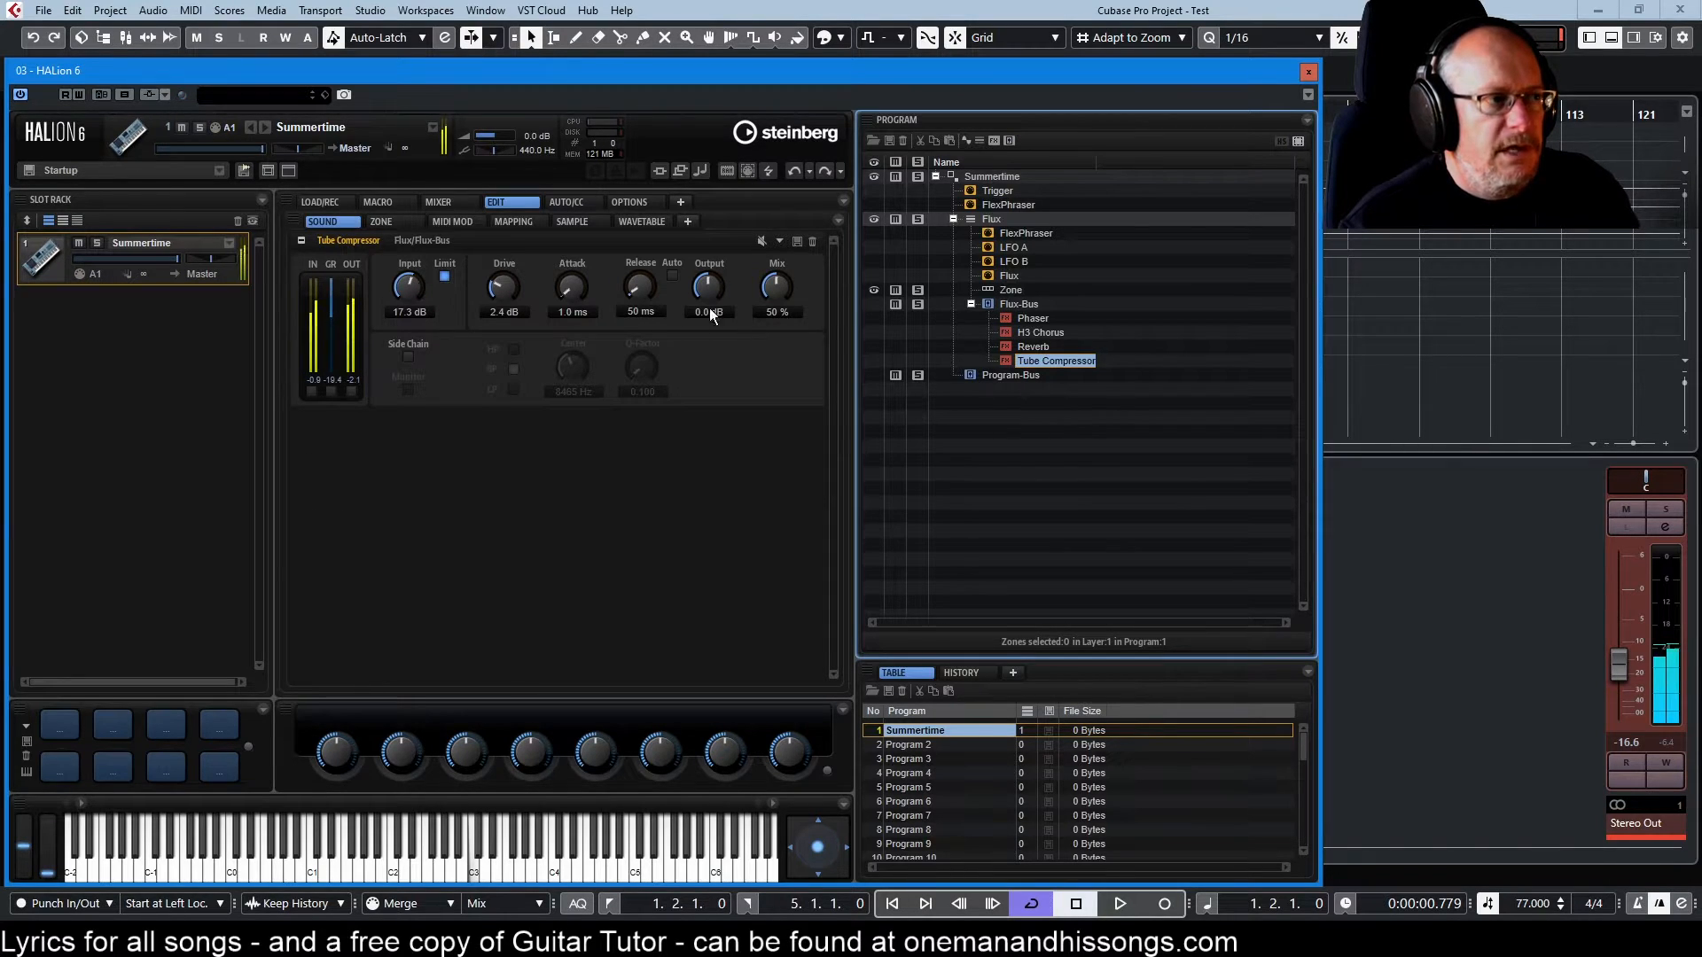
left_click_drag(408, 291, 397, 205)
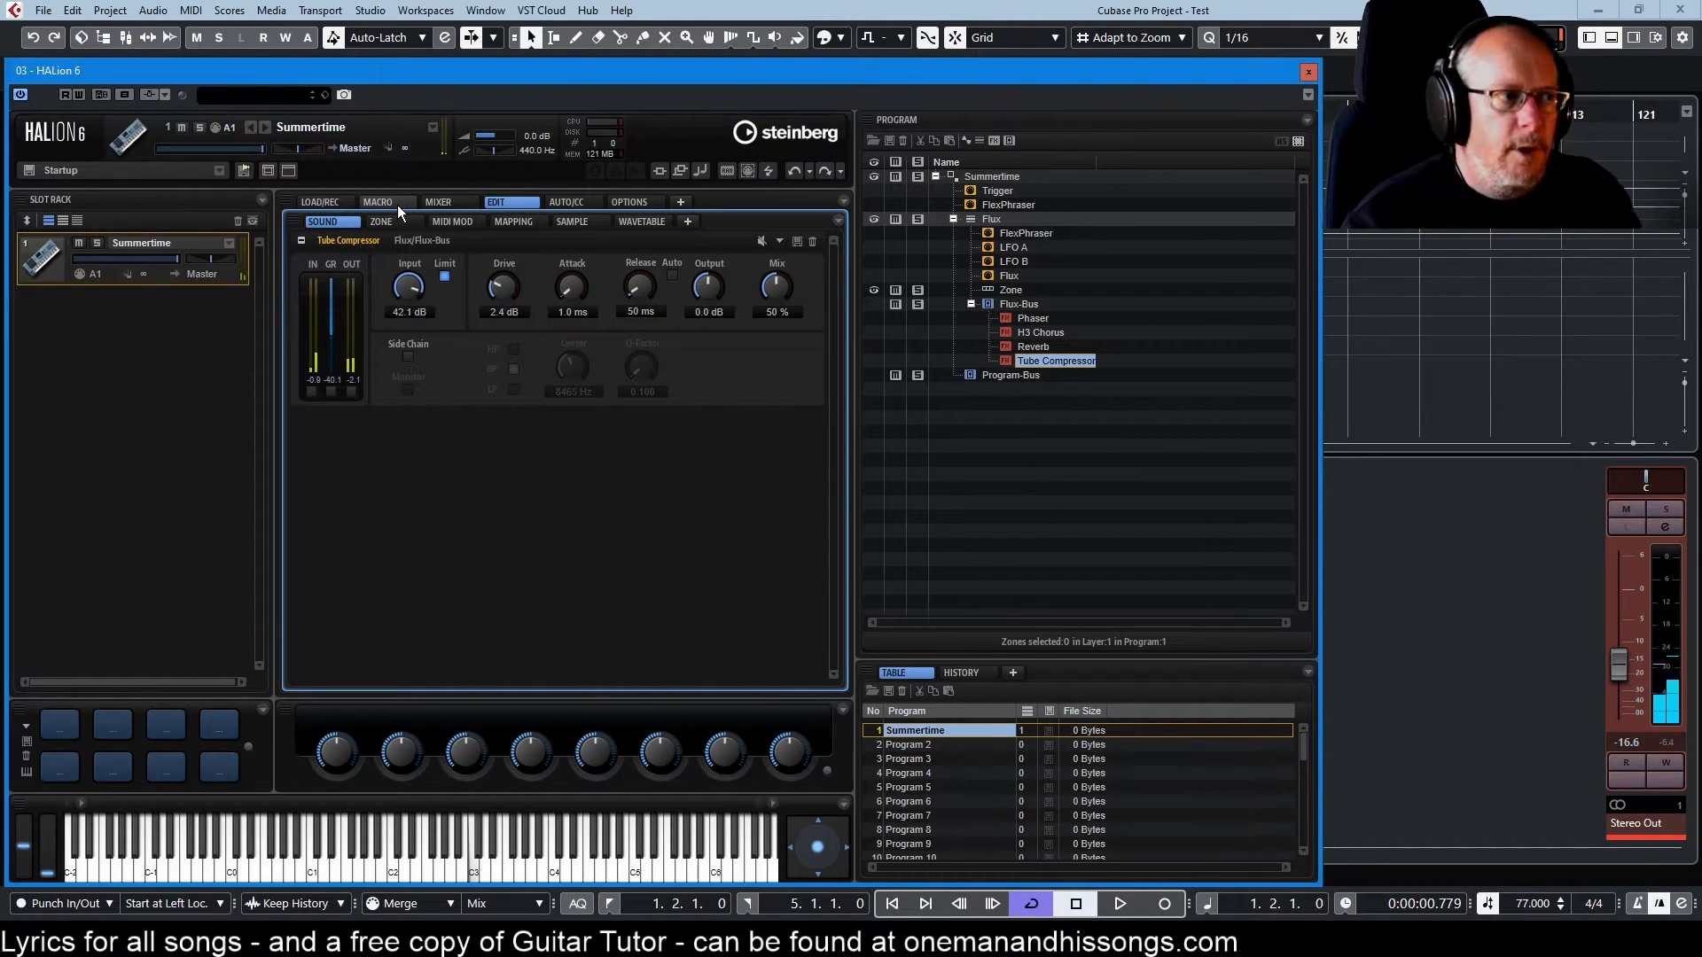
left_click_drag(773, 288, 773, 243)
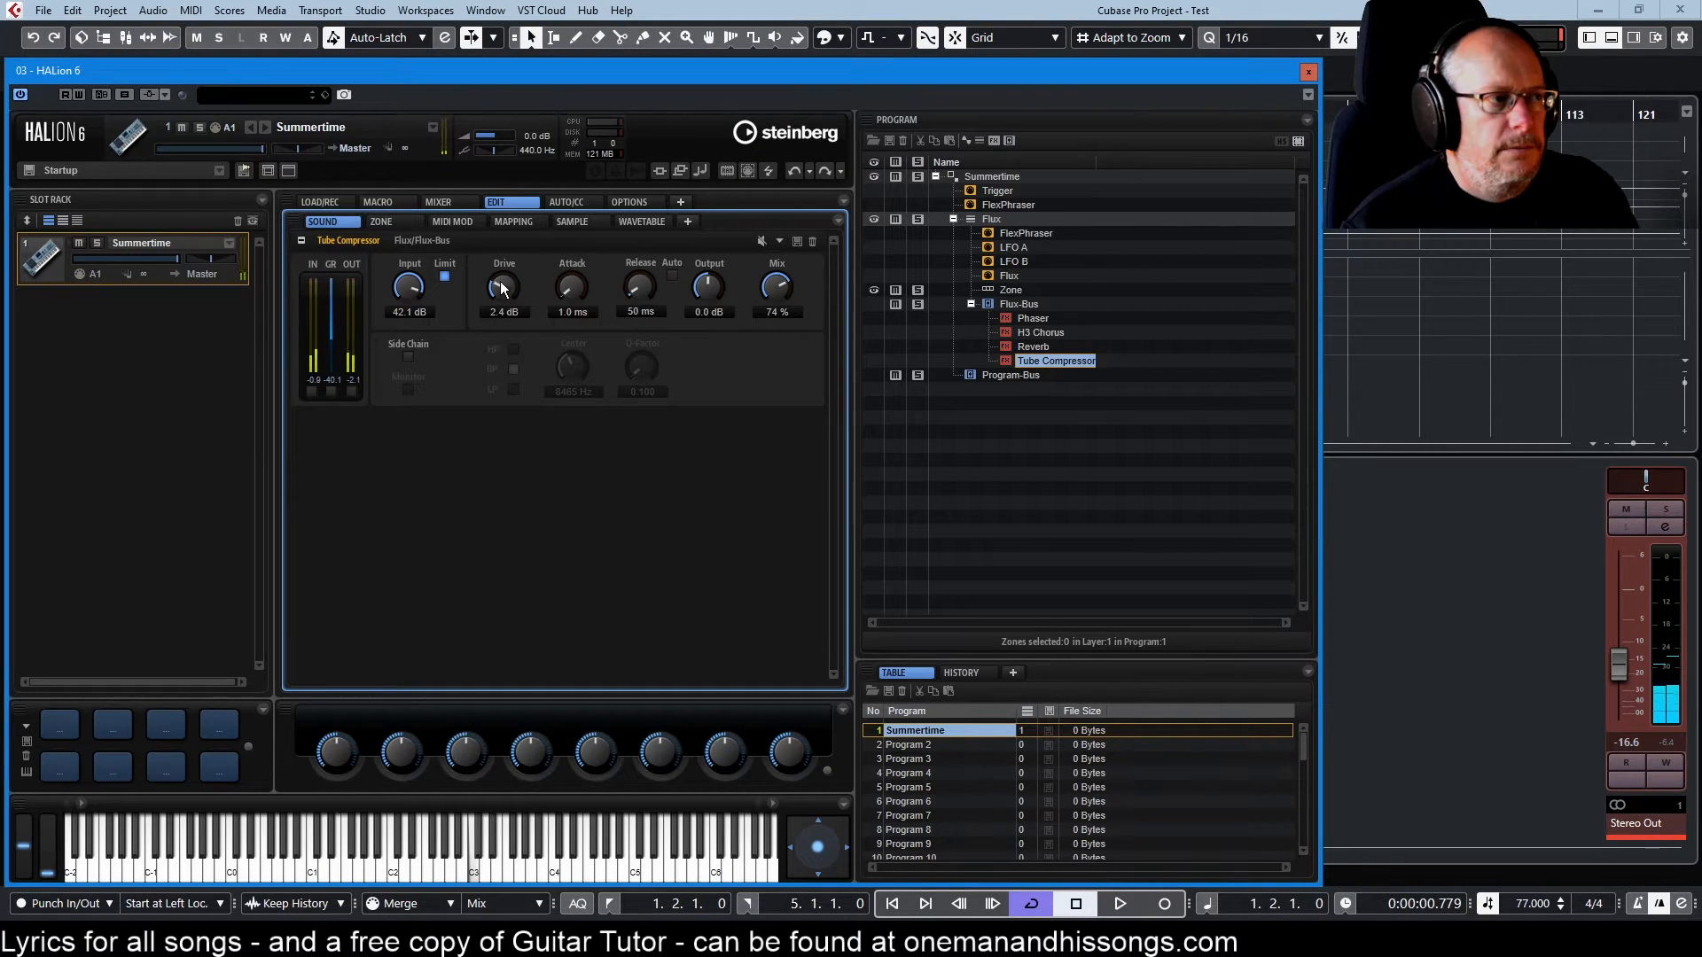
Set the Tube Compressor's drive to 3.0 dB, its input to 18.4 dB and its output to 1.7 dB
left_click_drag(711, 284, 711, 282)
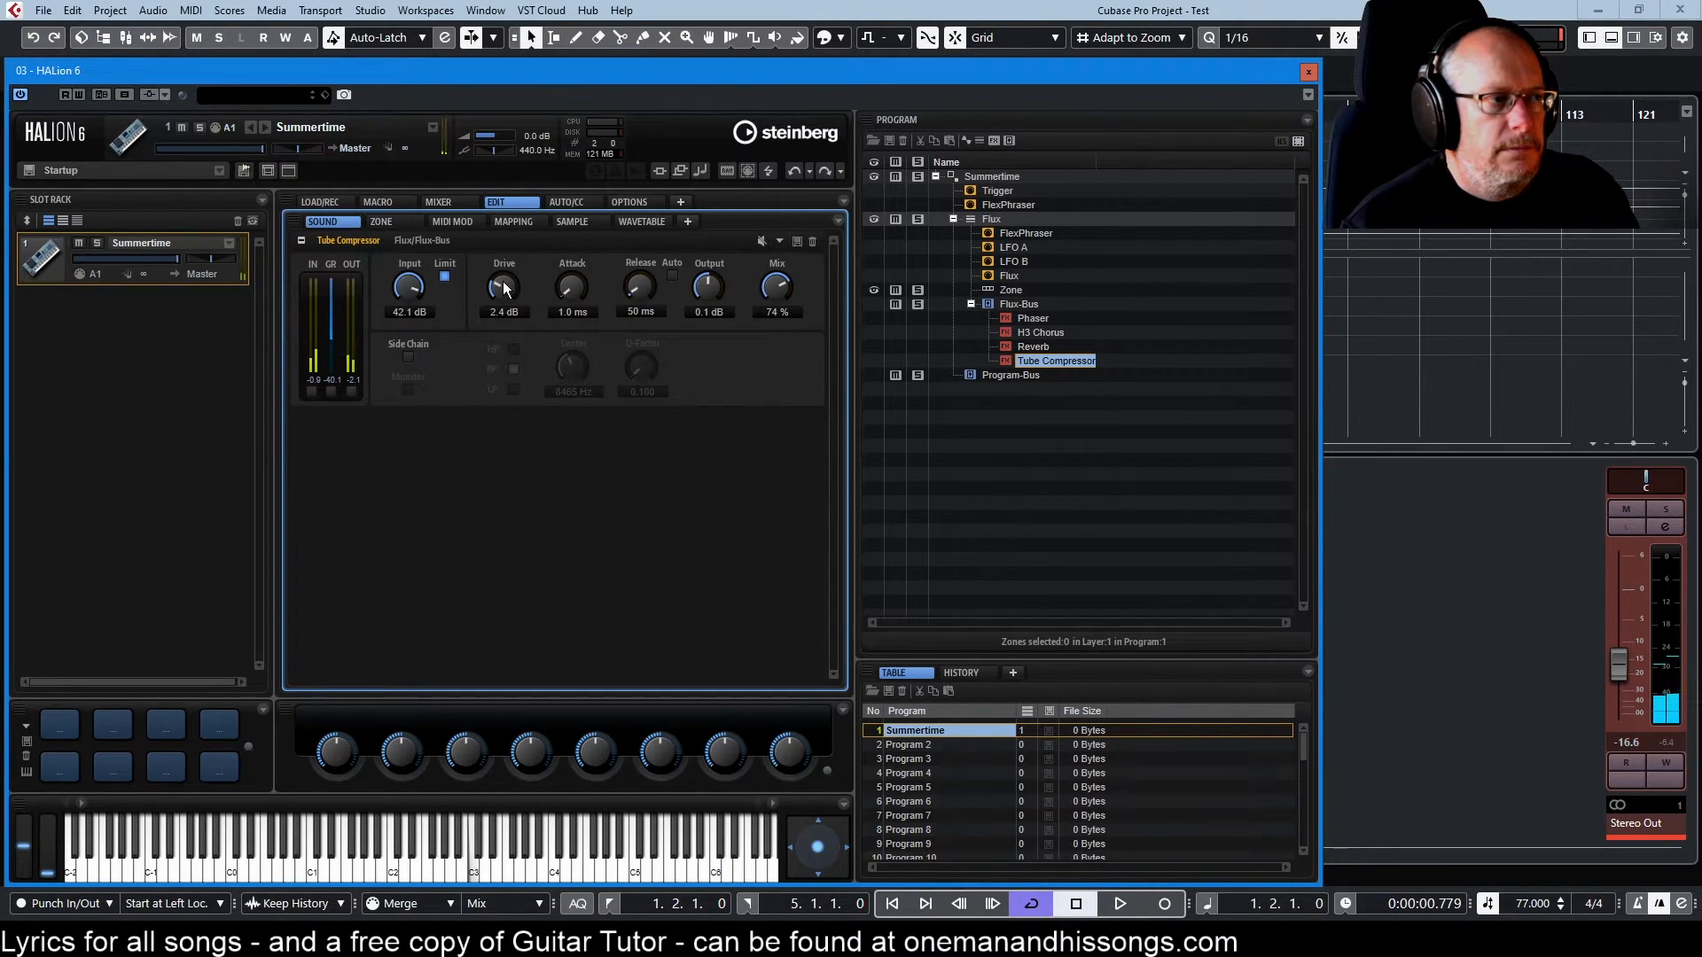
left_click_drag(502, 286, 510, 266)
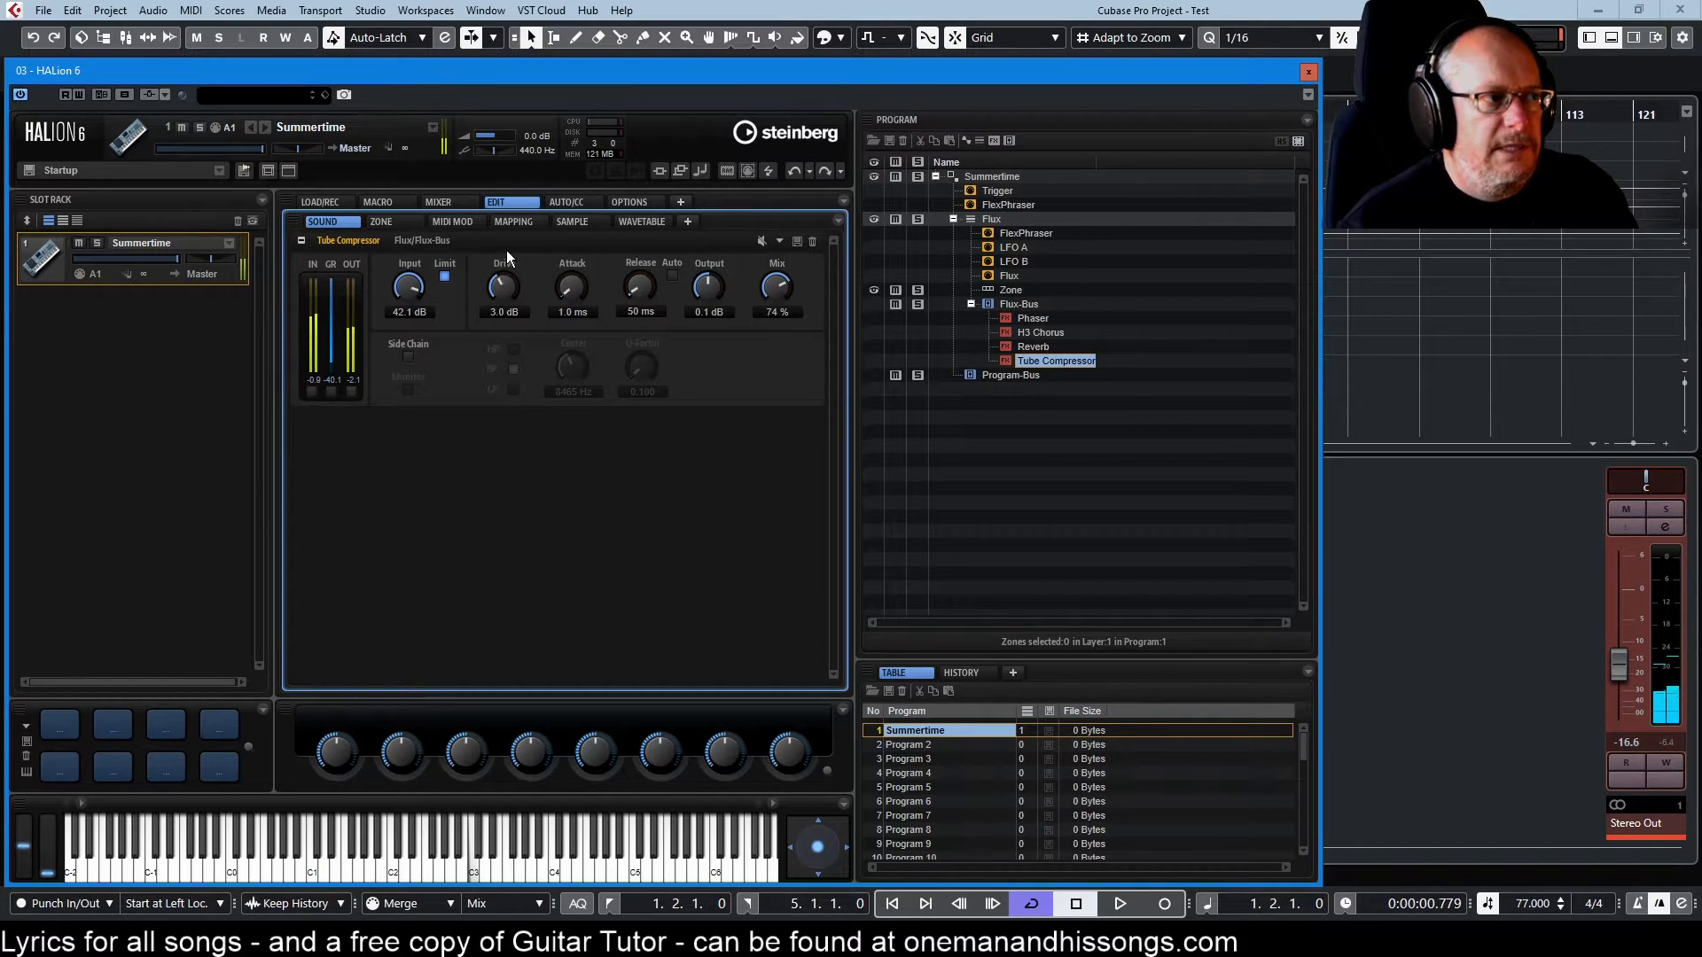
left_click_drag(431, 285, 402, 333)
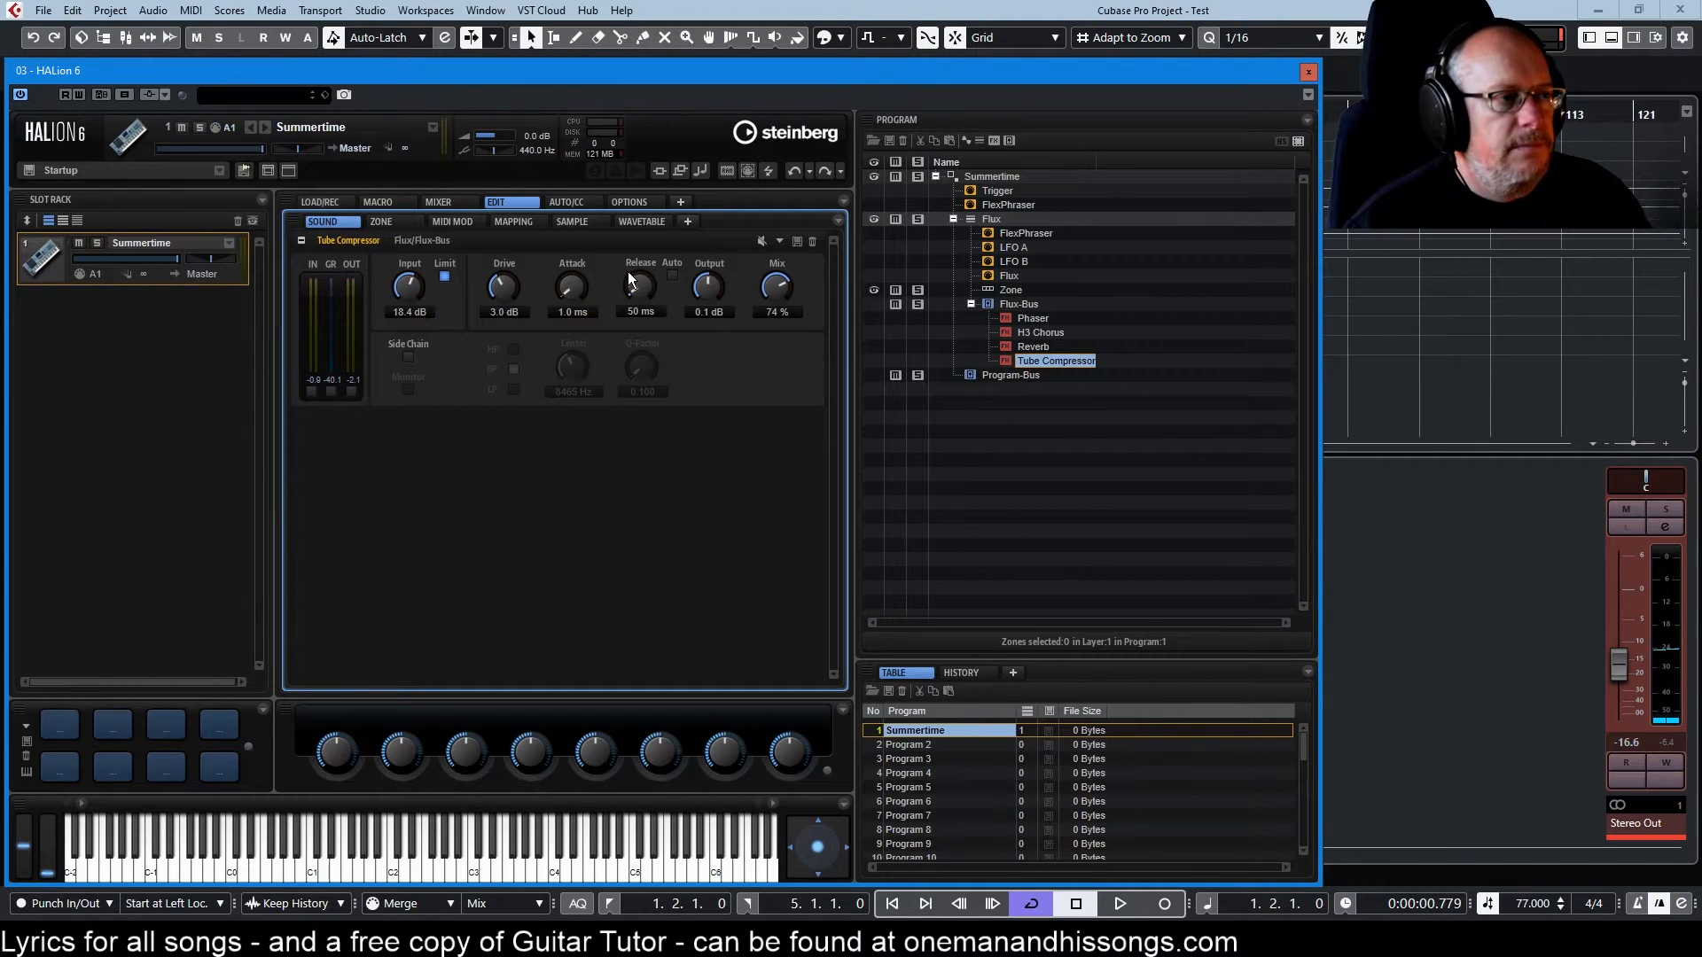
left_click_drag(710, 287, 711, 280)
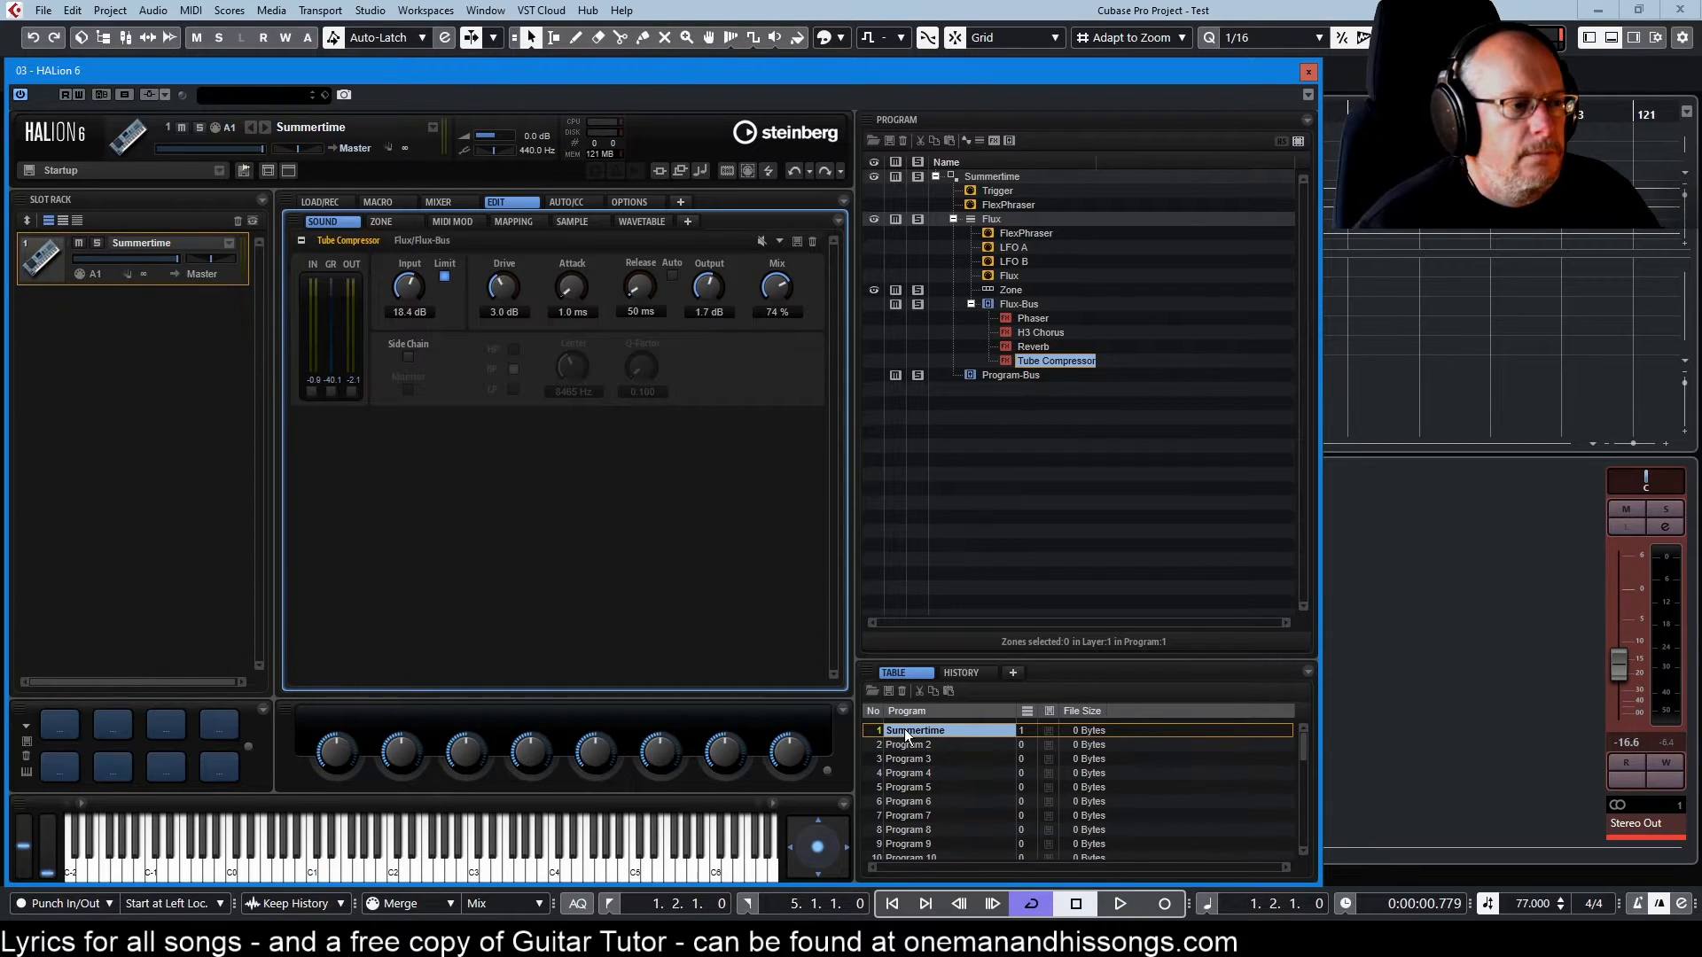
Reload the Summertime program in the first slot of the program table
right_click(906, 454)
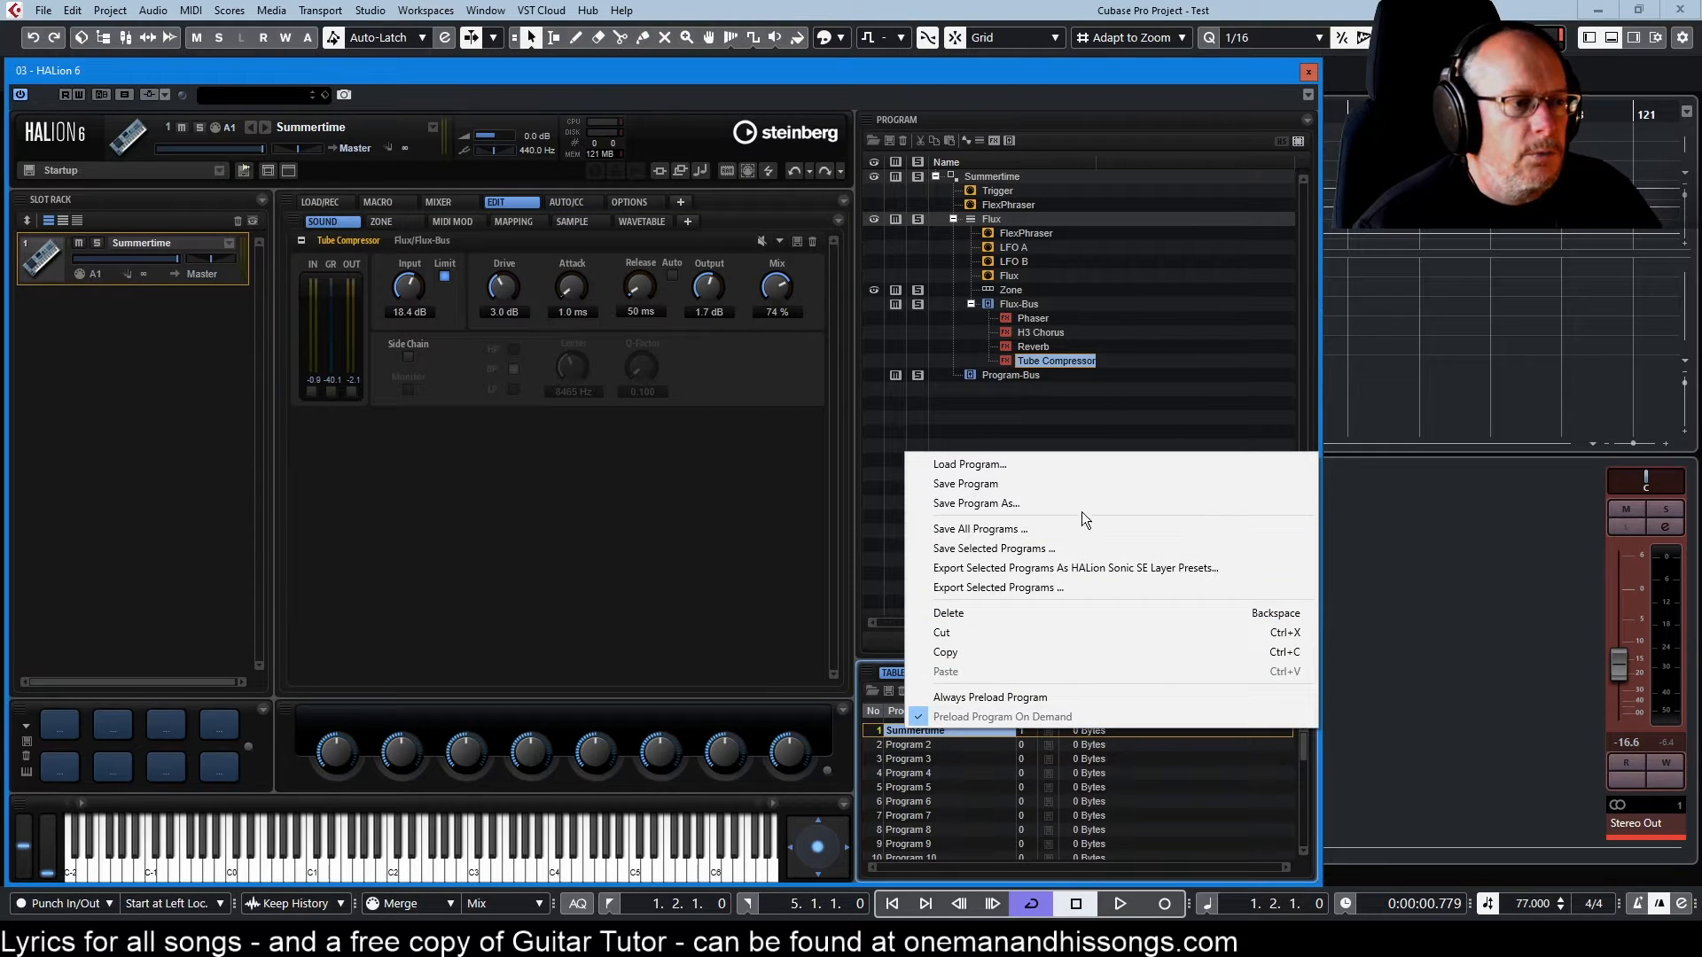
left_click(959, 465)
left_click(1040, 695)
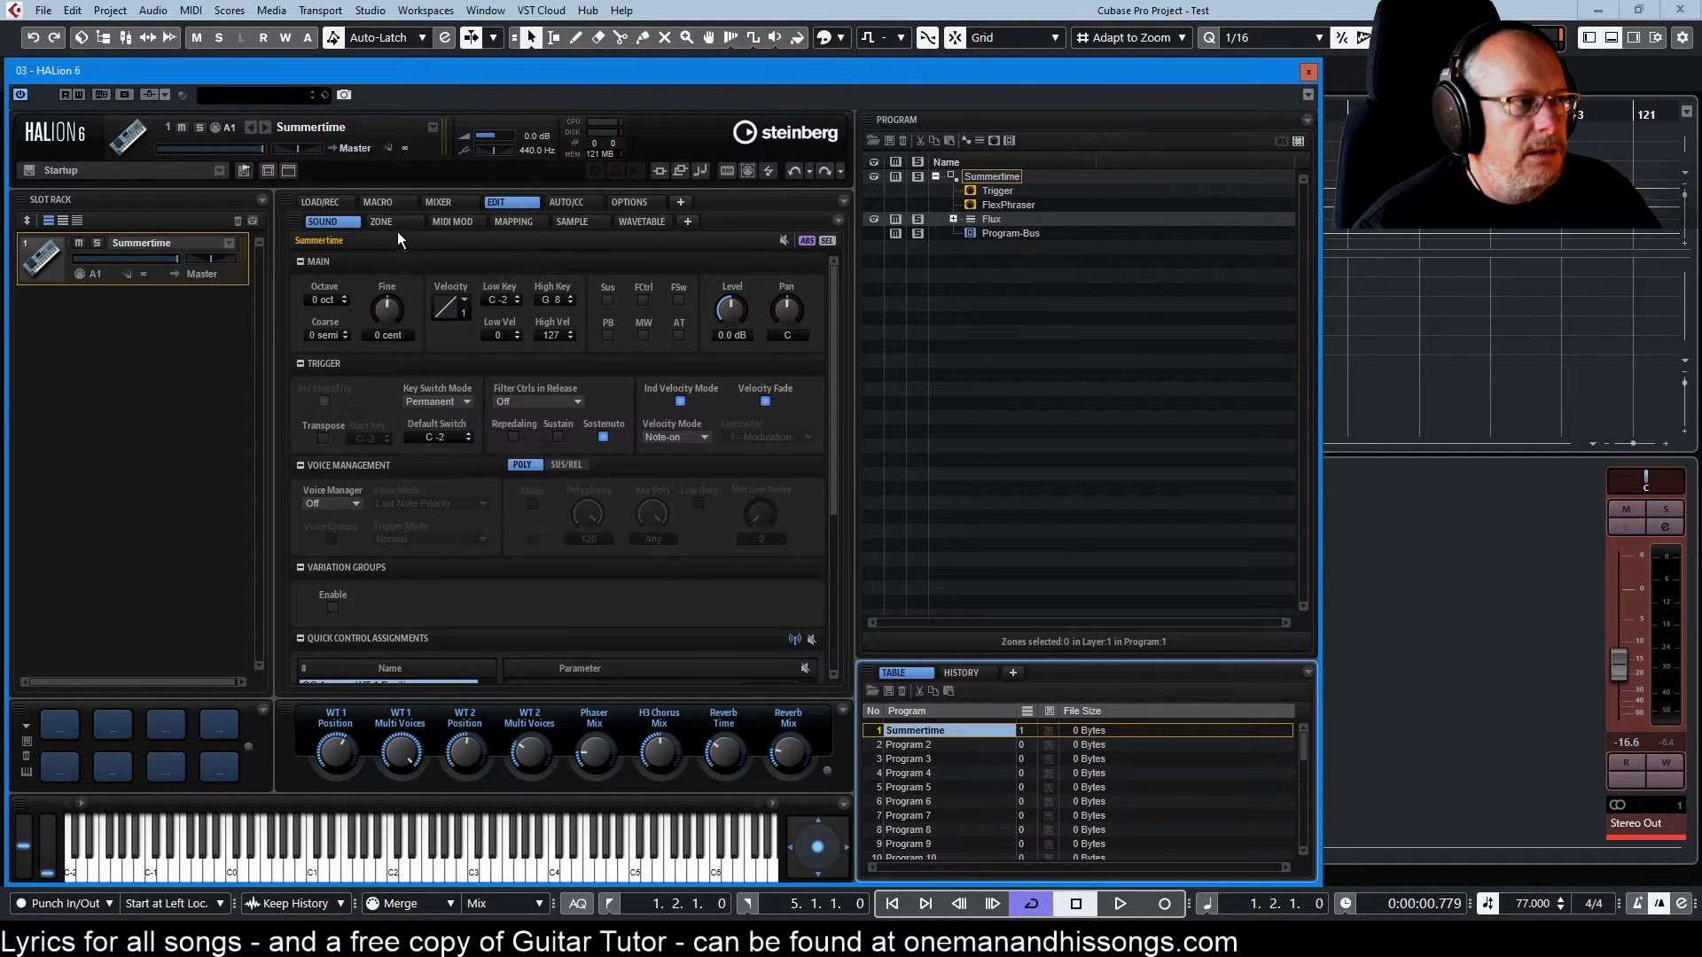
Examine the wavetables and multi-oscillator settings of the Zone's oscillators 1 and 2
left_click(641, 221)
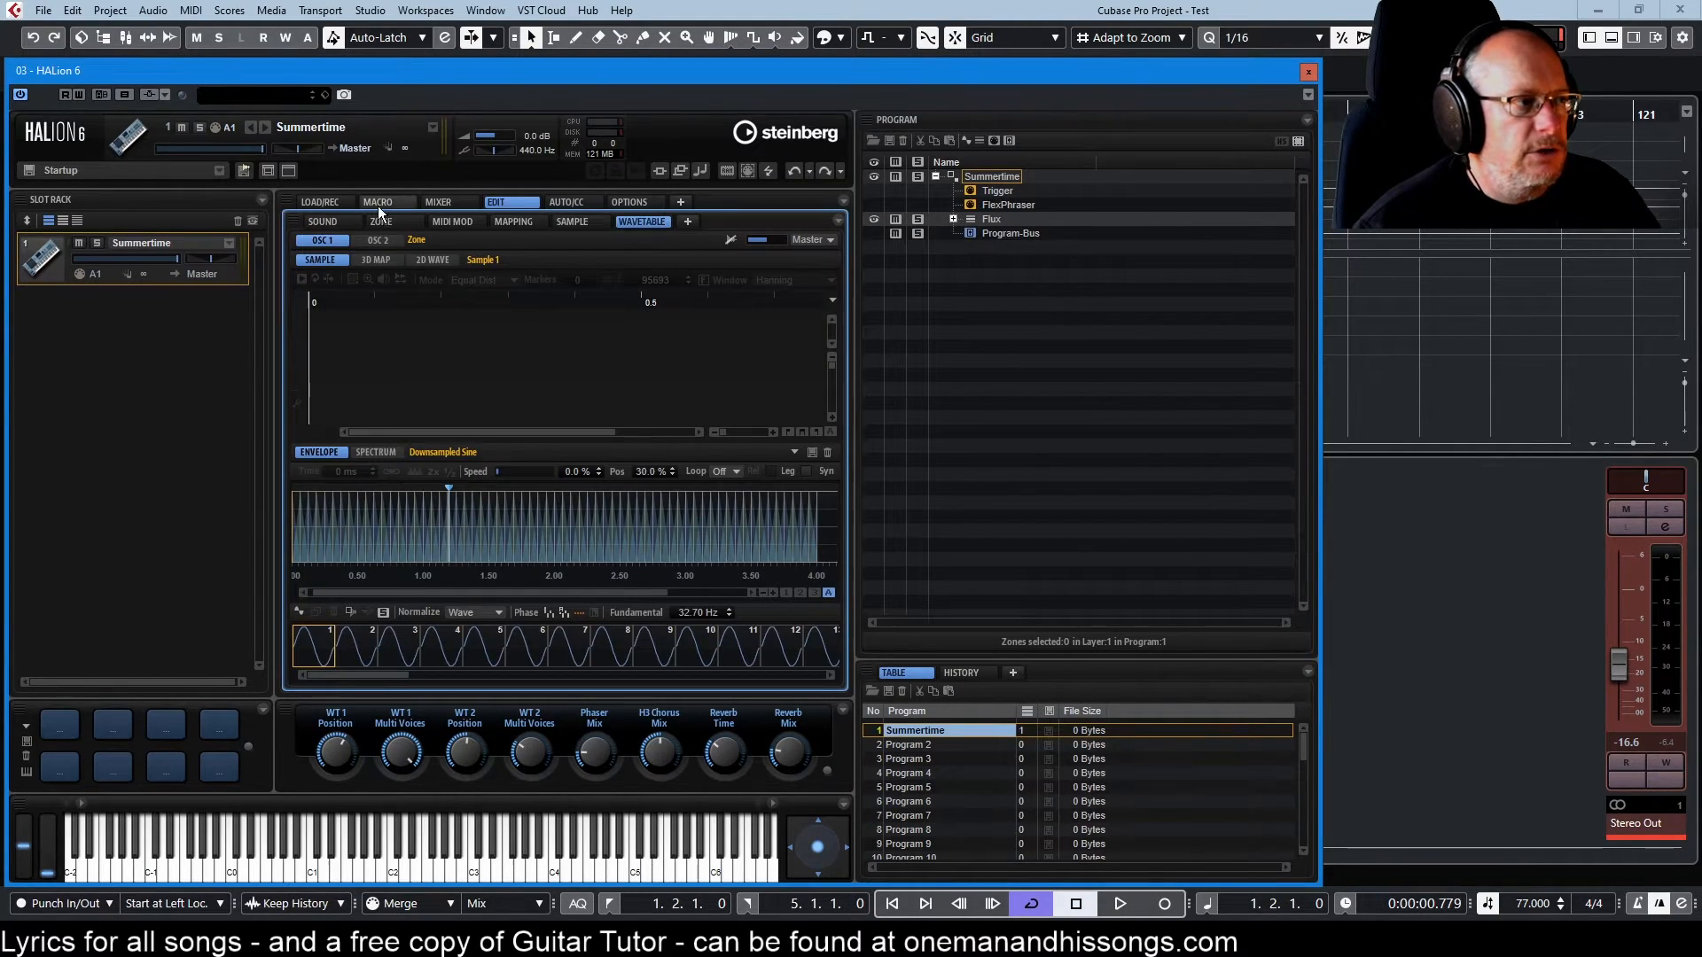
left_click(396, 221)
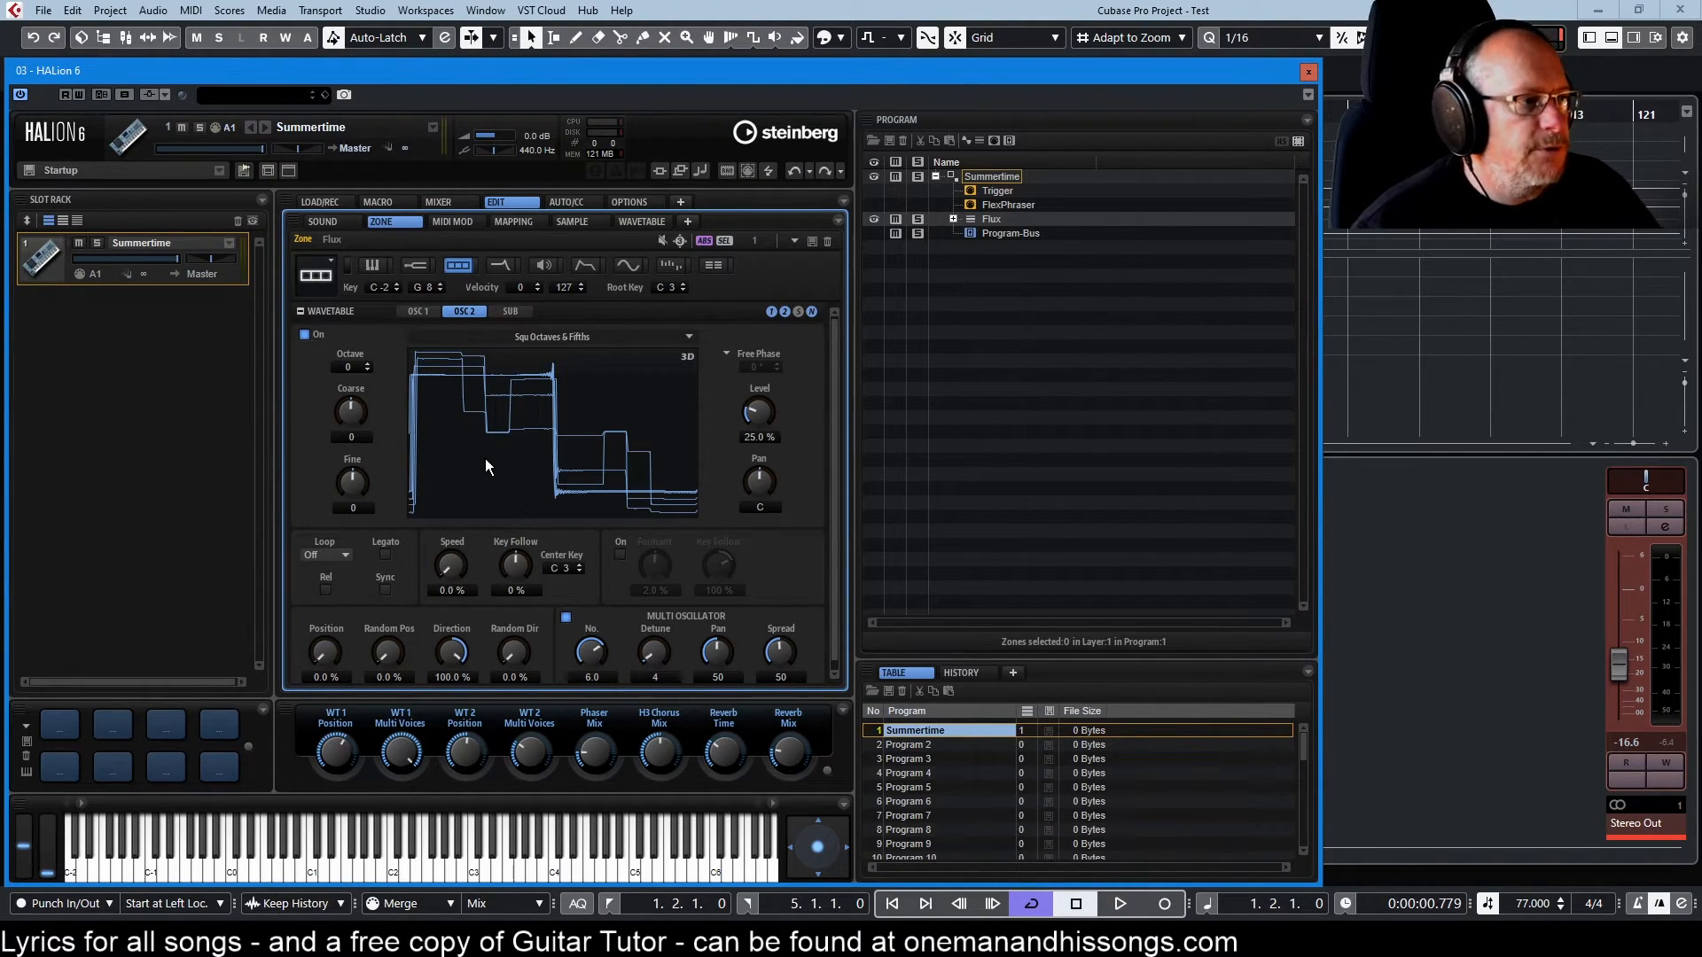
left_click(647, 220)
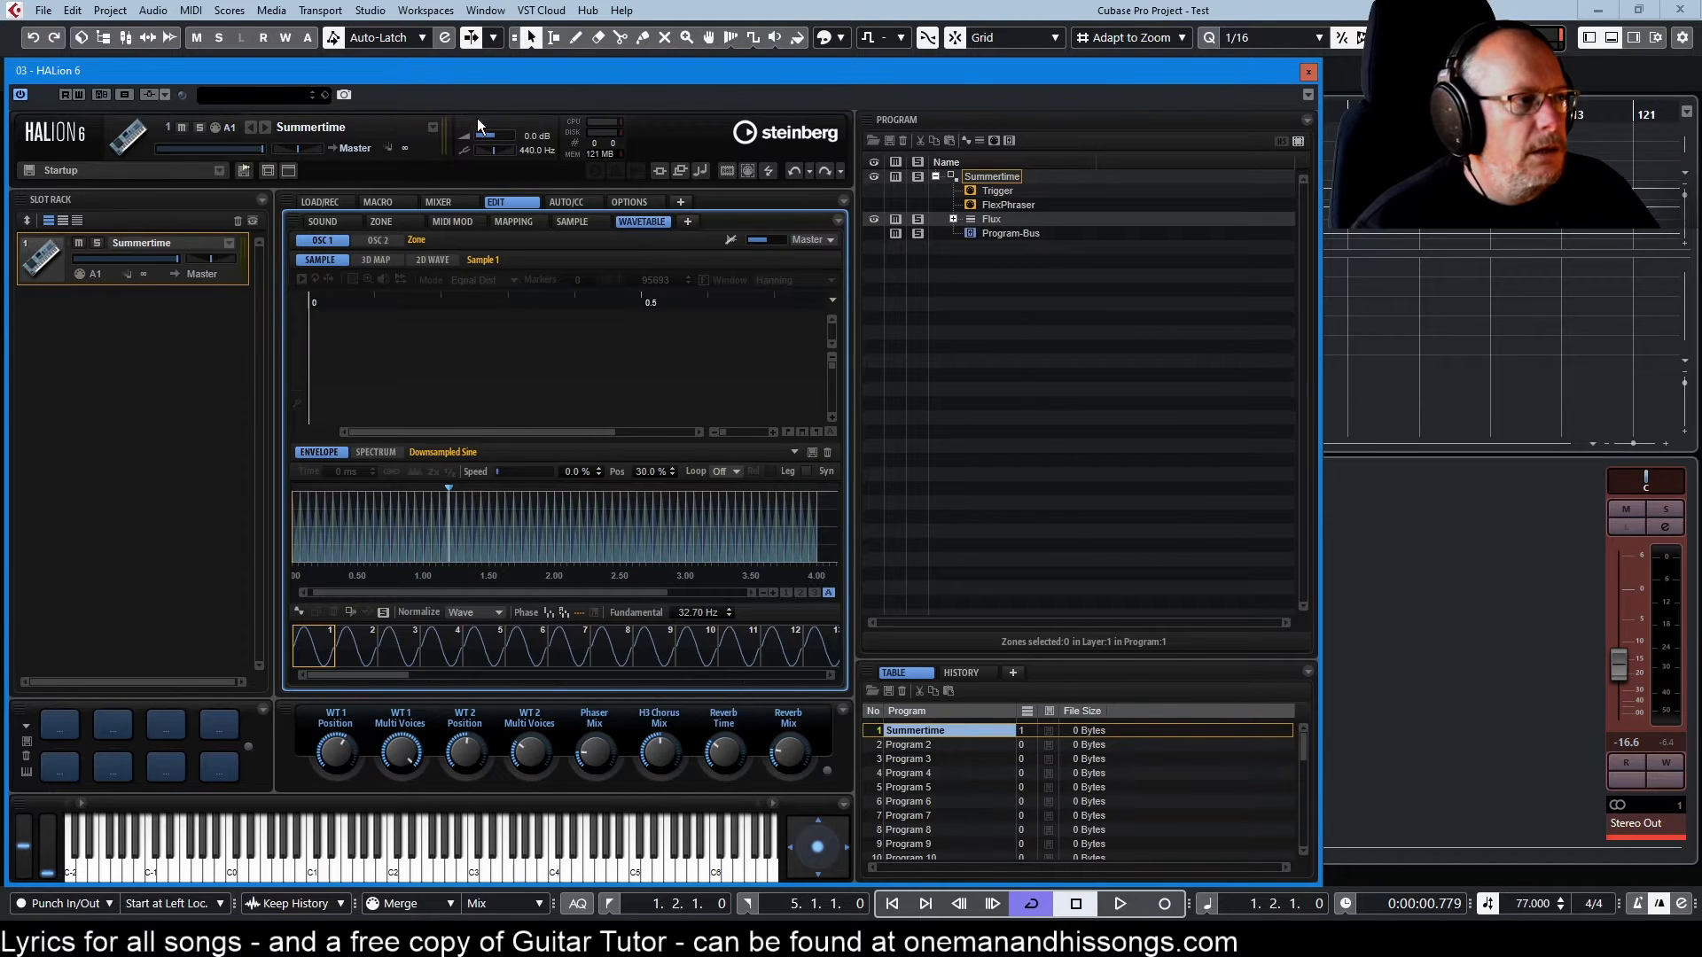
left_click(378, 240)
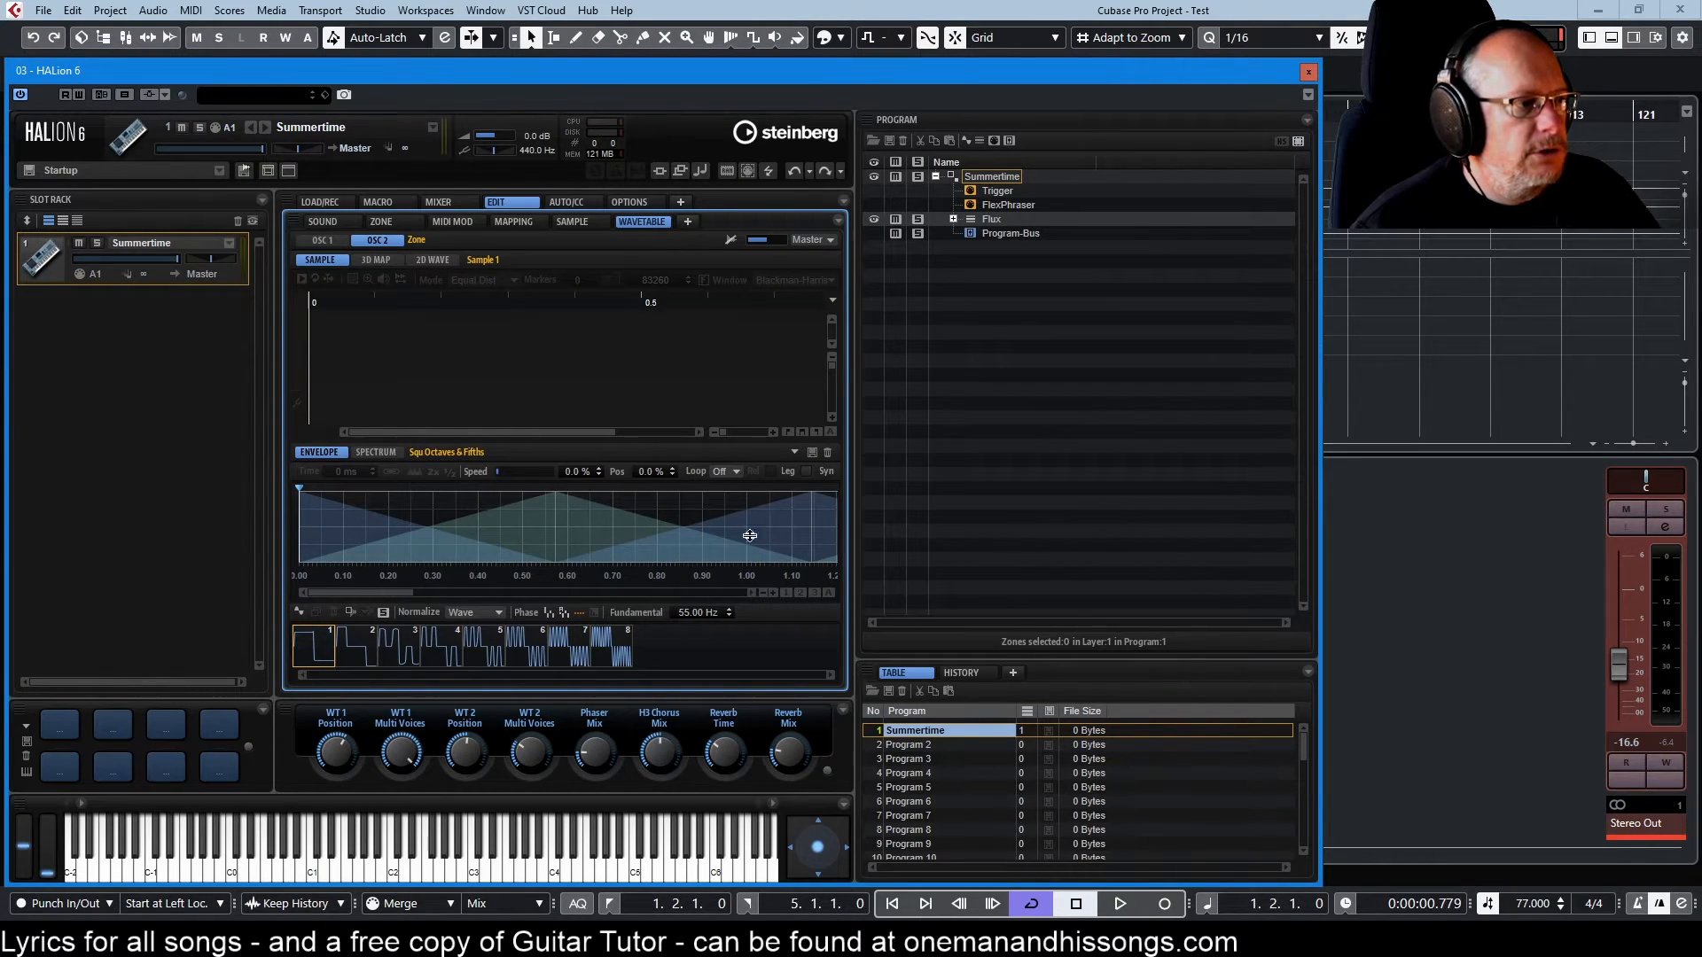
left_click(828, 592)
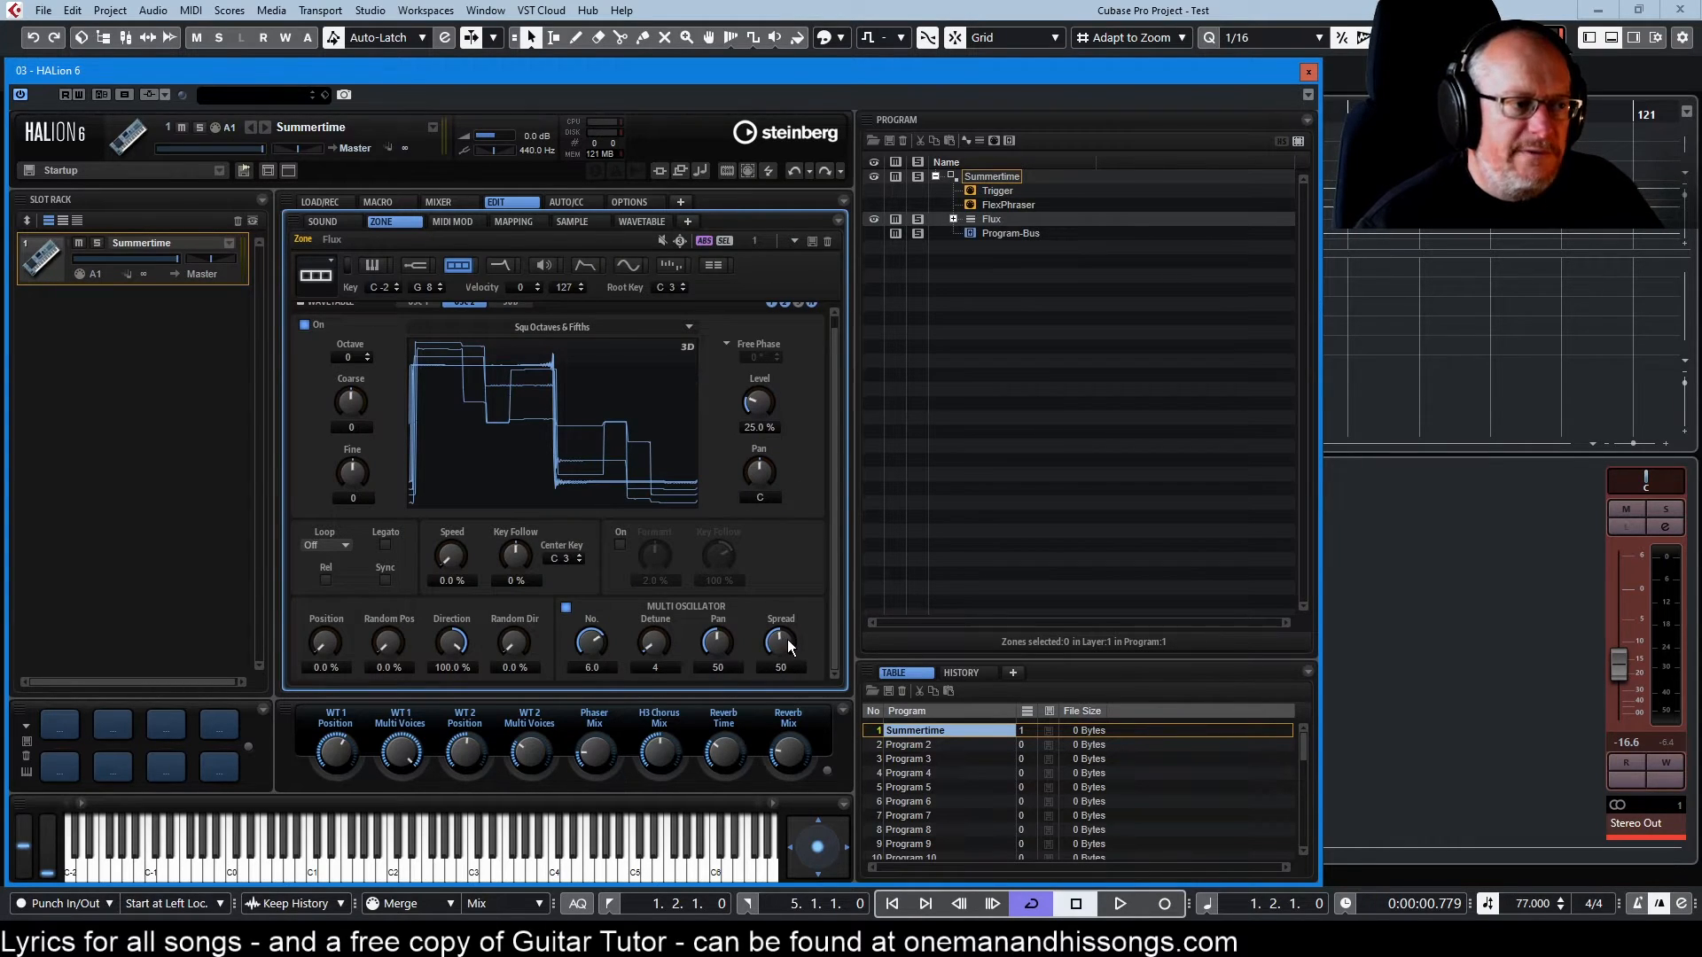
scroll(806, 363, "up", 1)
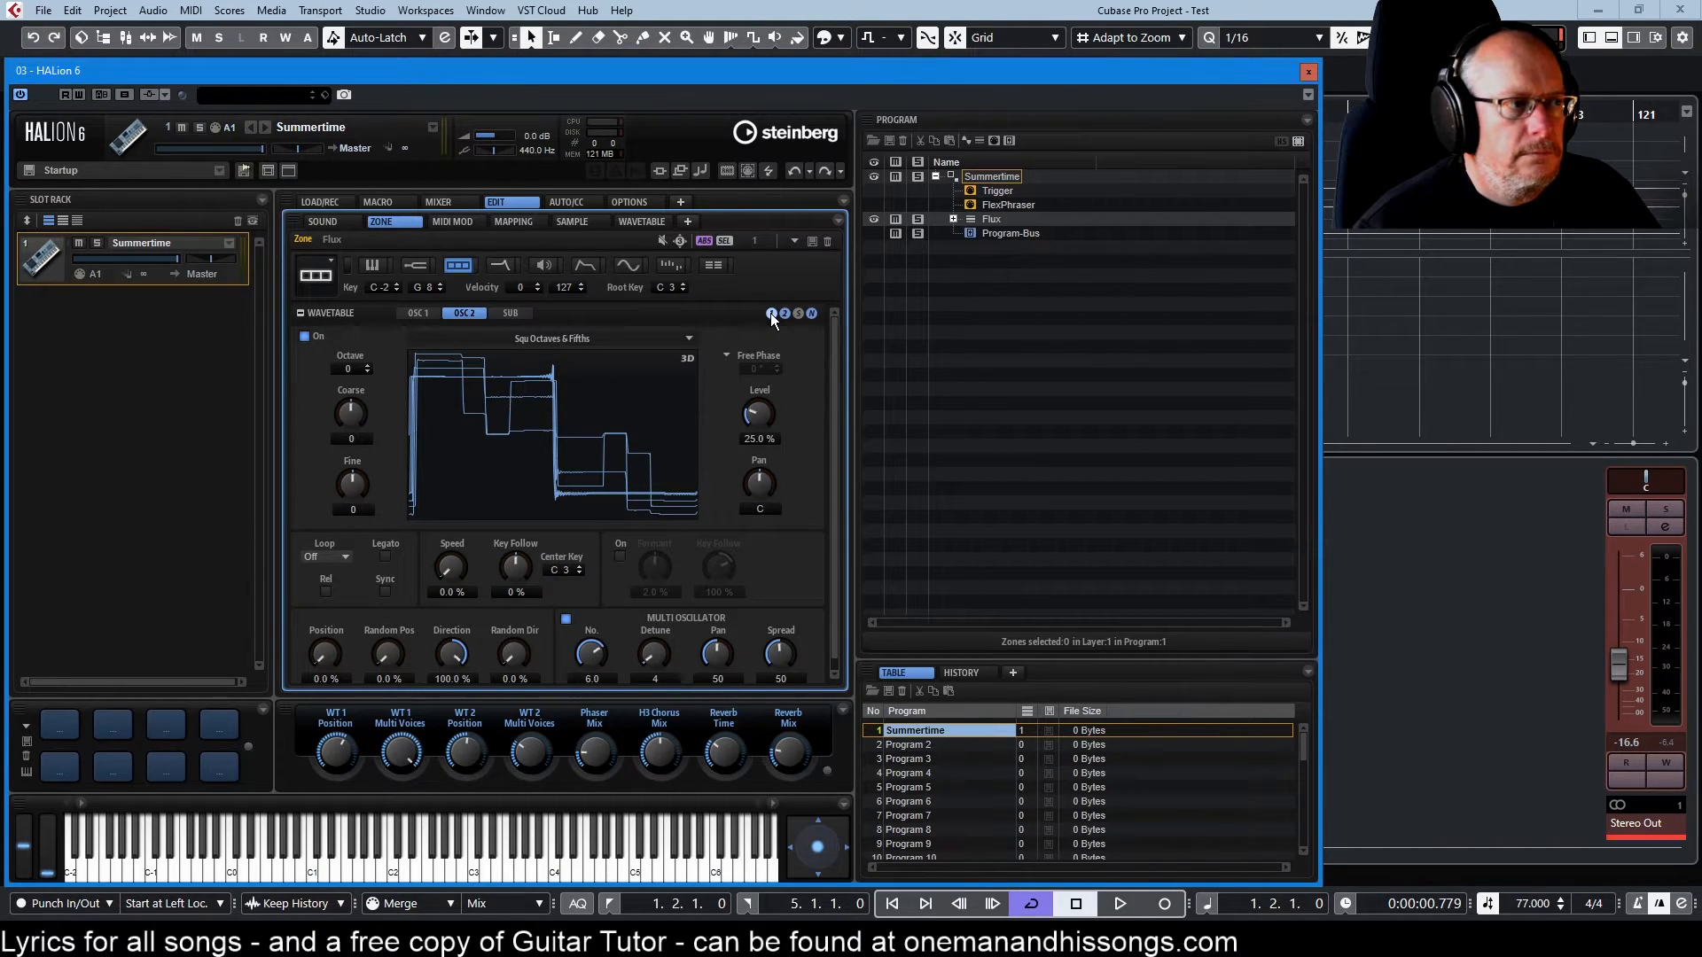
left_click(423, 314)
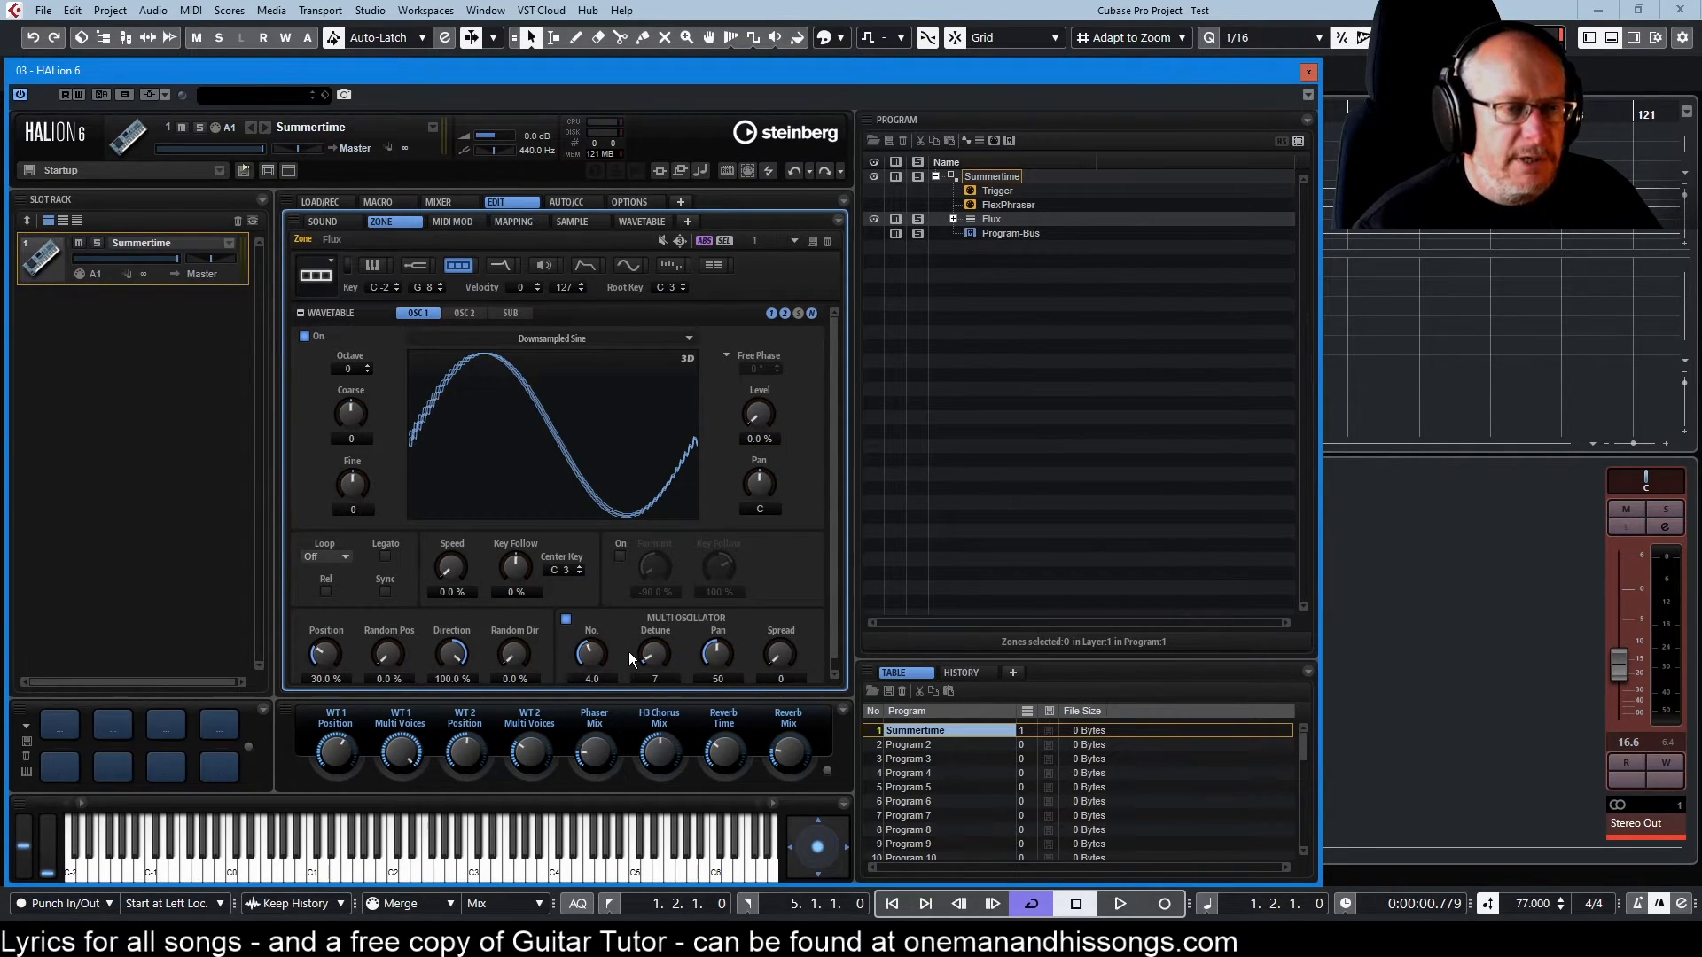
left_click(470, 314)
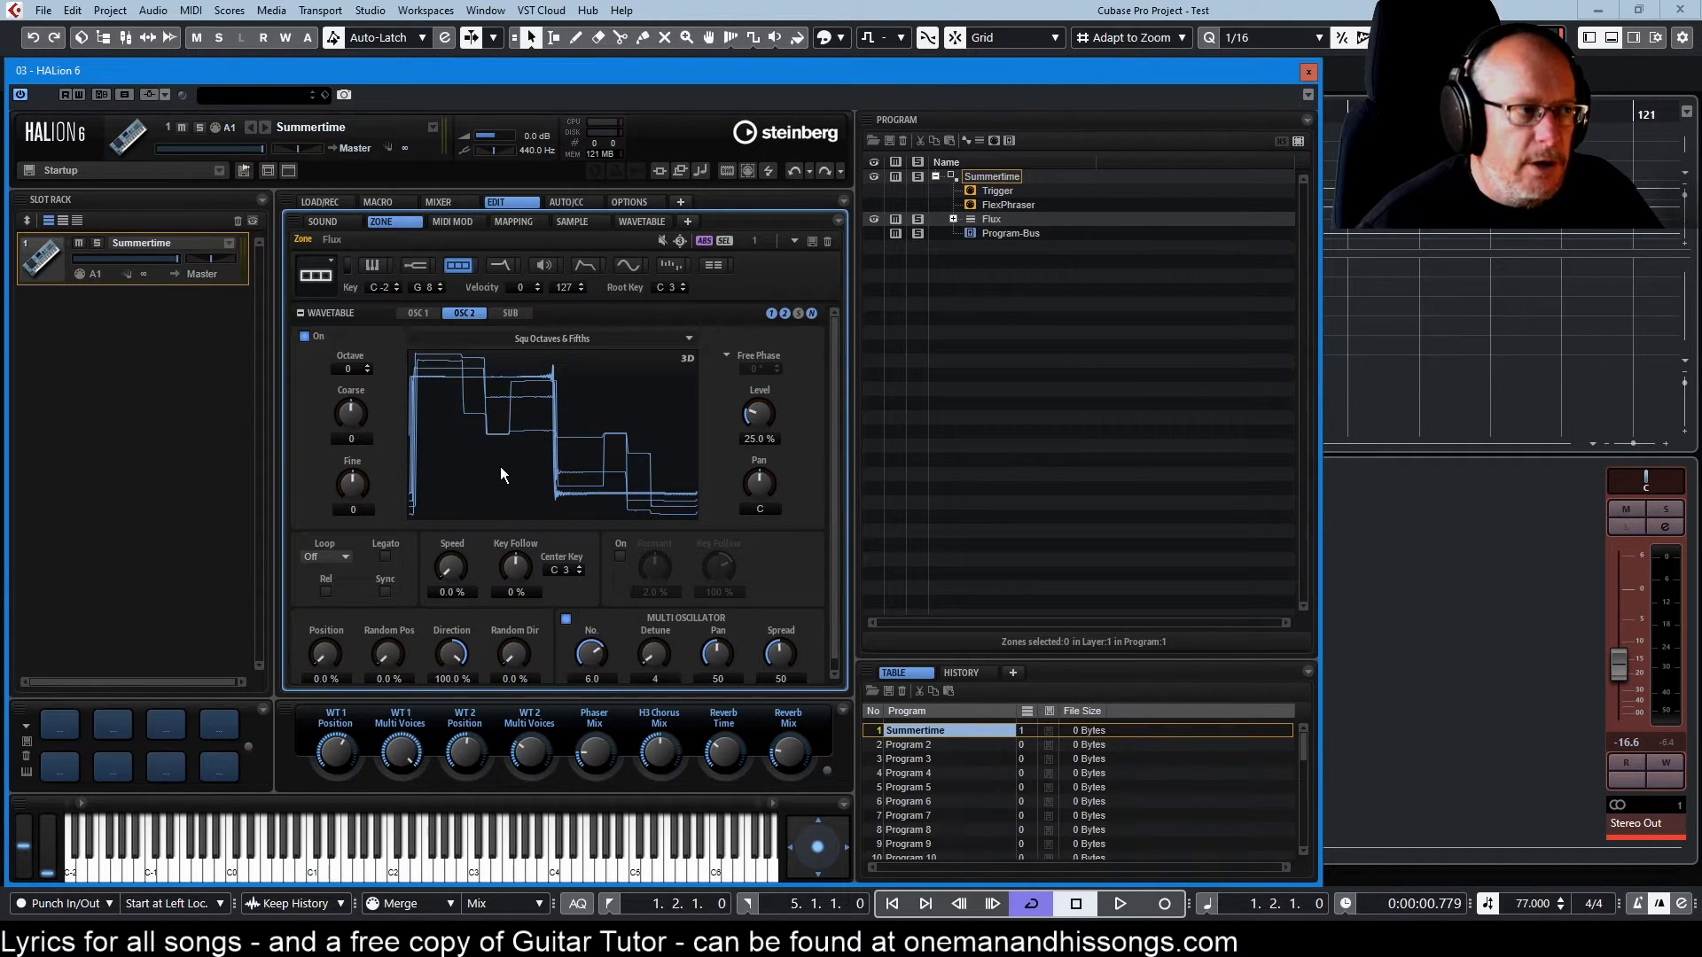
left_click(644, 223)
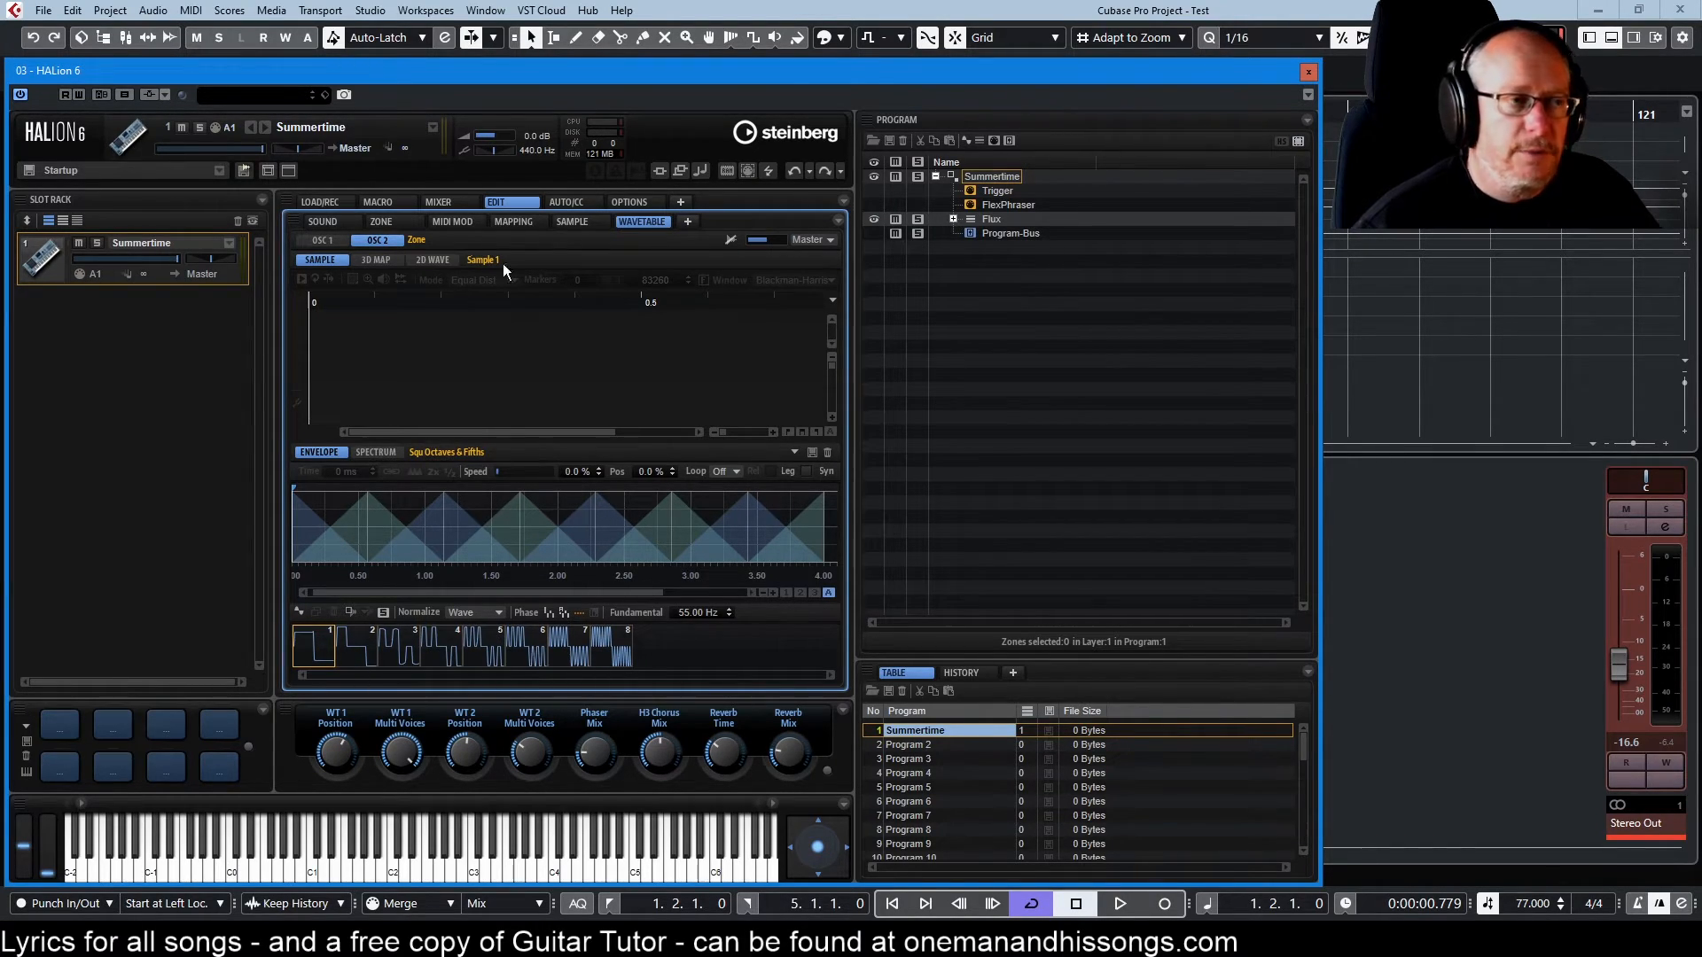
Try oscillator 2's multi-oscillator spread at 0, vary its detune and settle the spread at 51
left_click(381, 222)
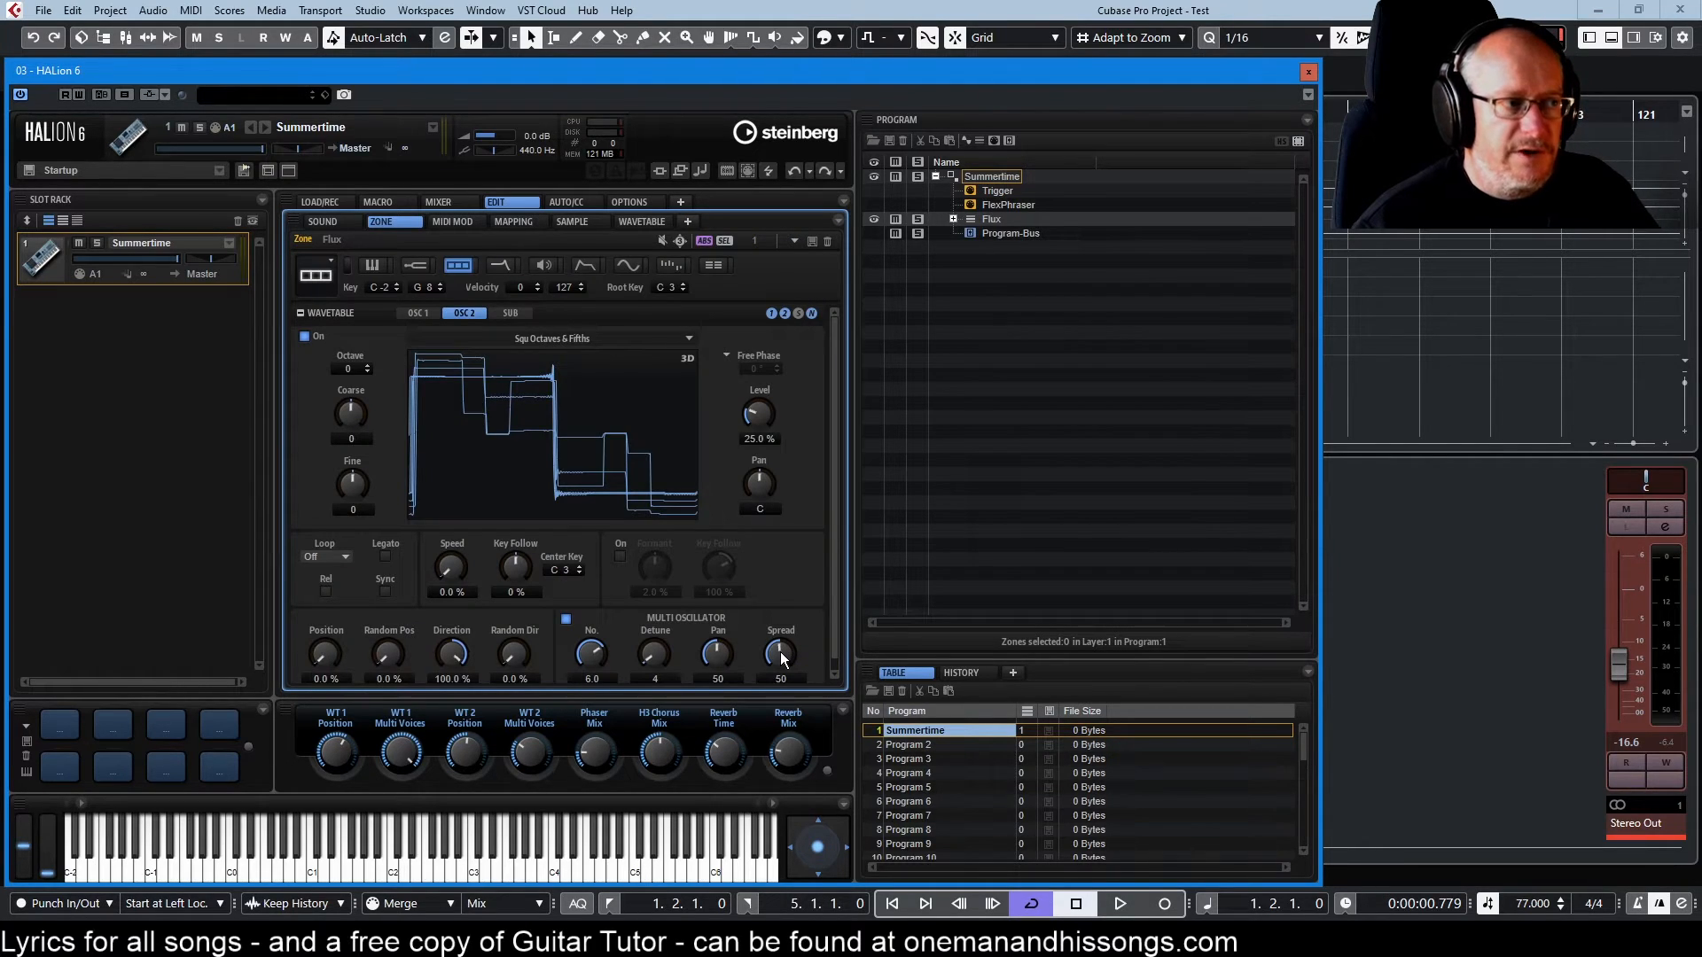
left_click_drag(782, 657, 785, 771)
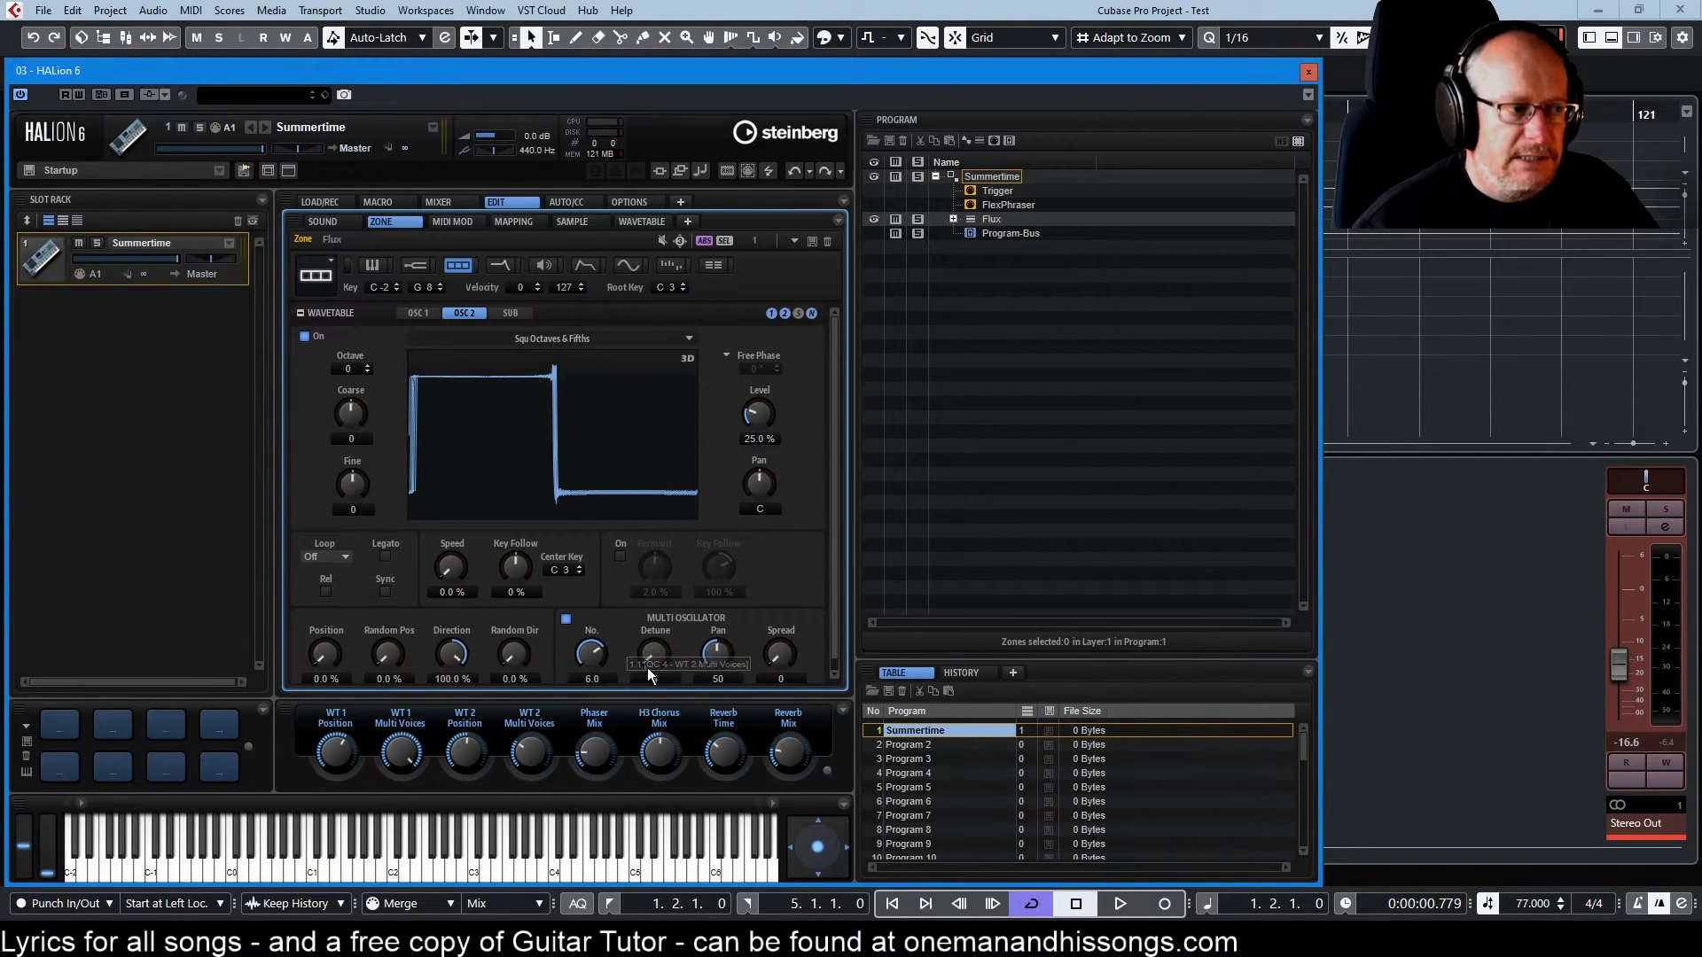
left_click_drag(654, 648, 656, 679)
left_click_drag(784, 656, 768, 547)
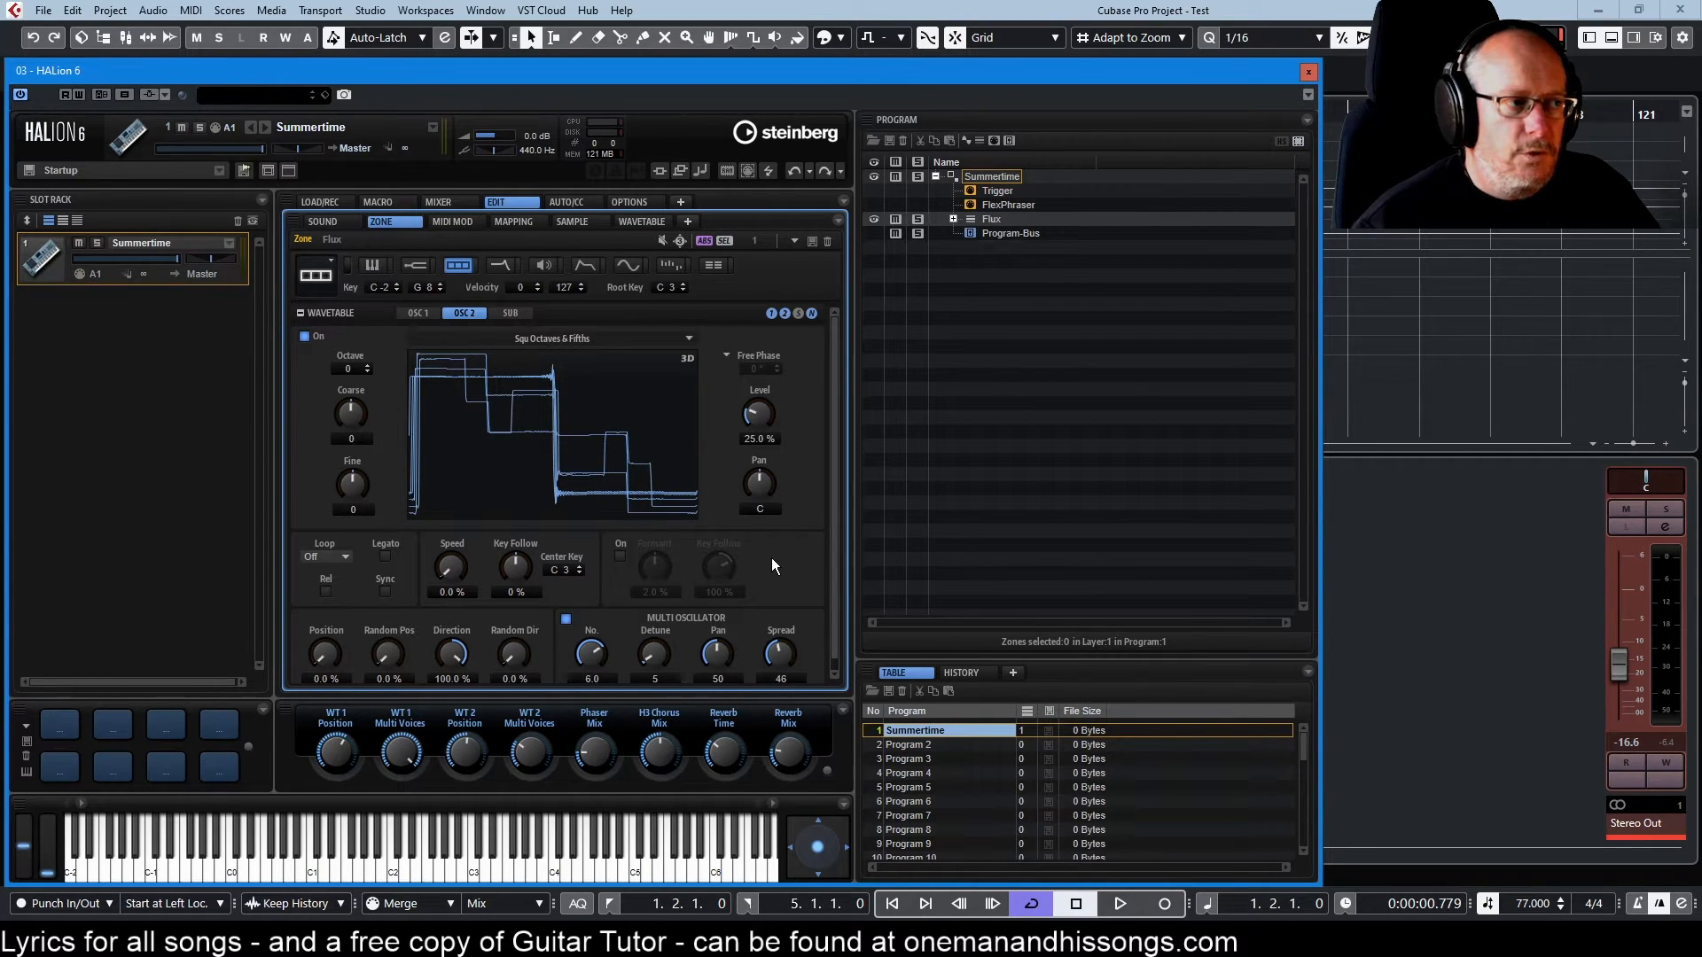
left_click_drag(773, 544, 775, 552)
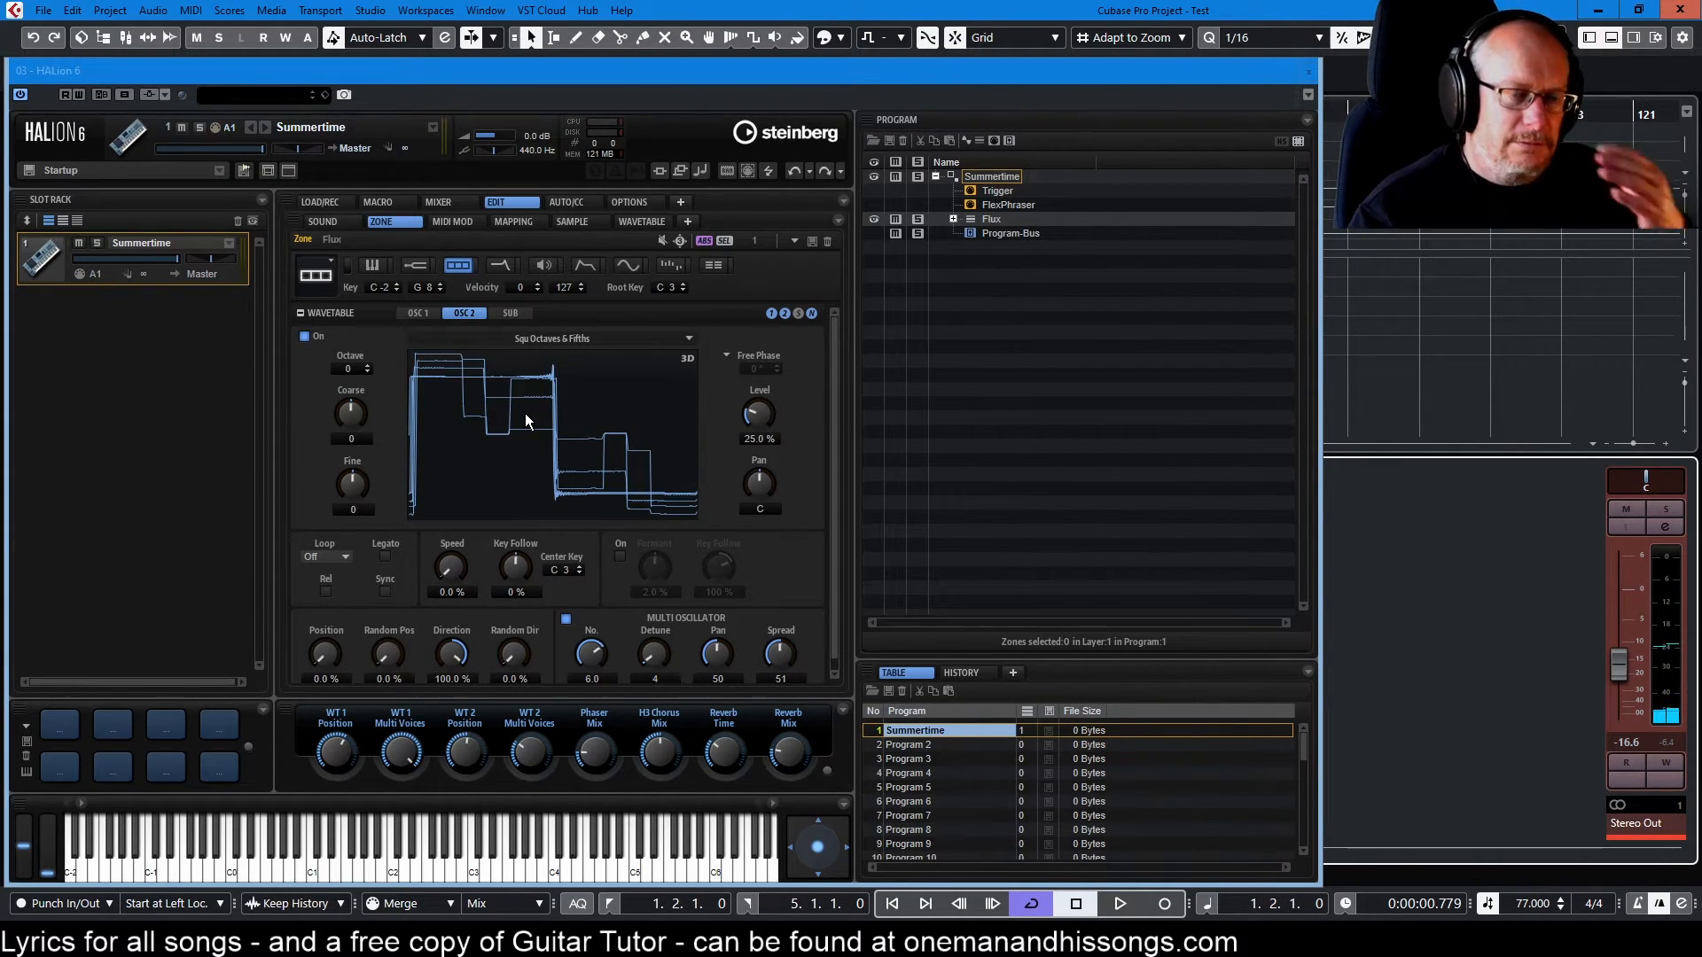
Switch off the Zone's oscillator 1 and noise generator so only oscillator 2 sounds
left_click(772, 313)
left_click(811, 313)
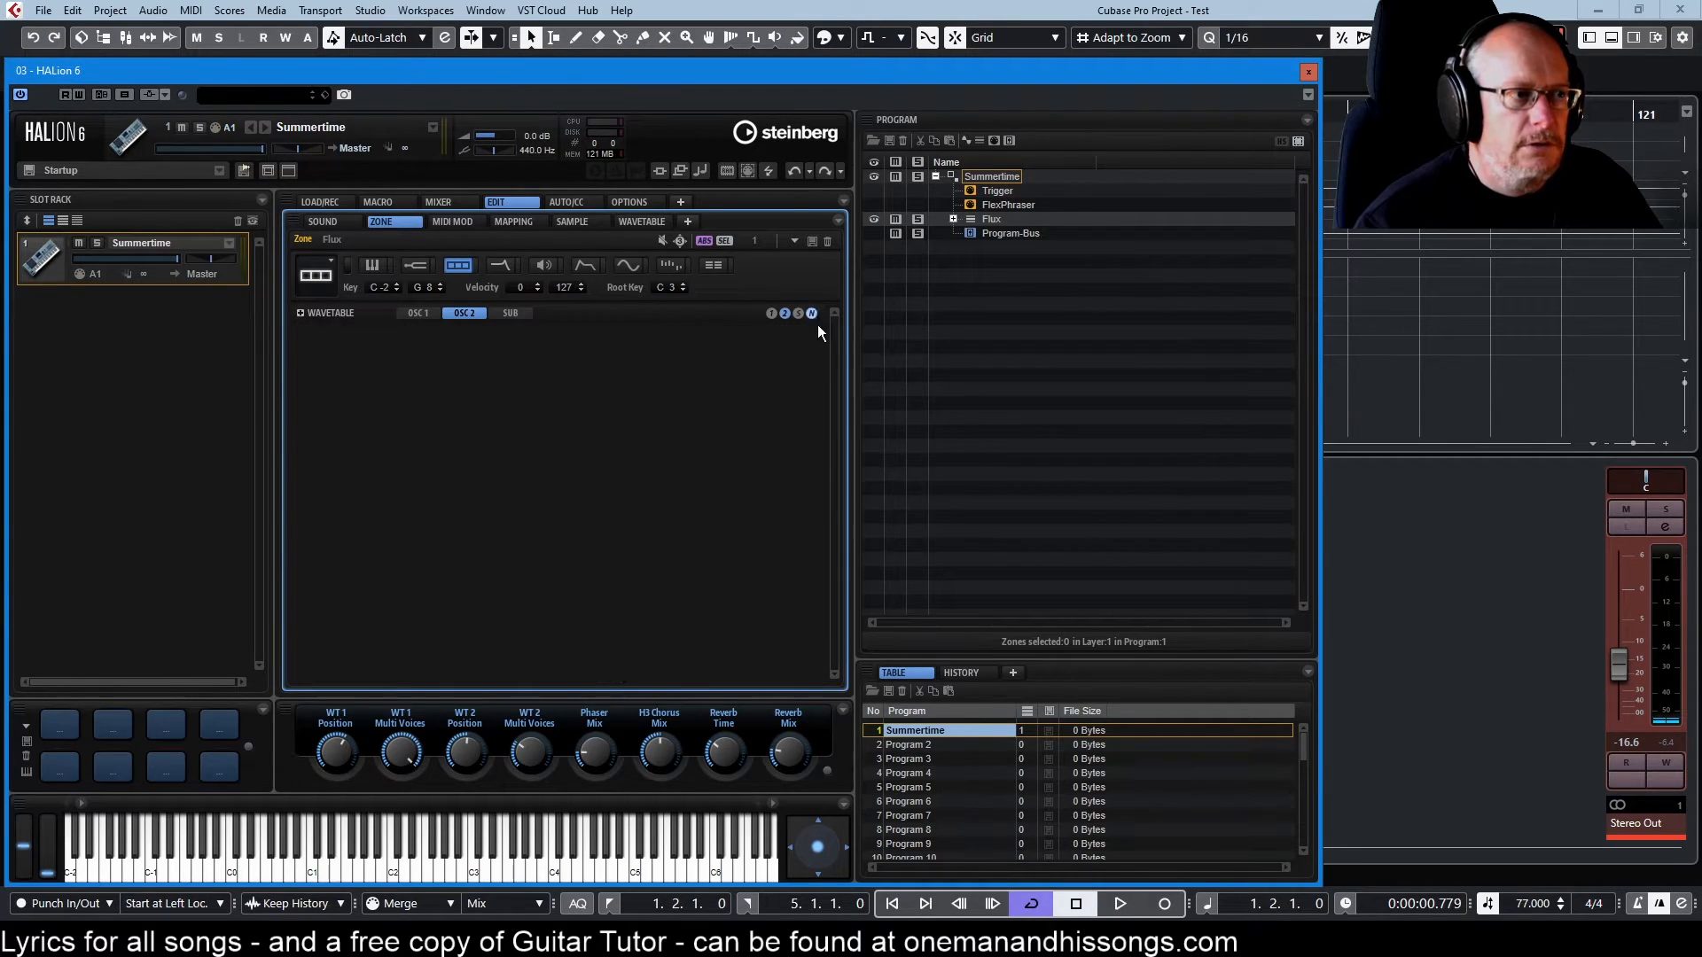
left_click(812, 313)
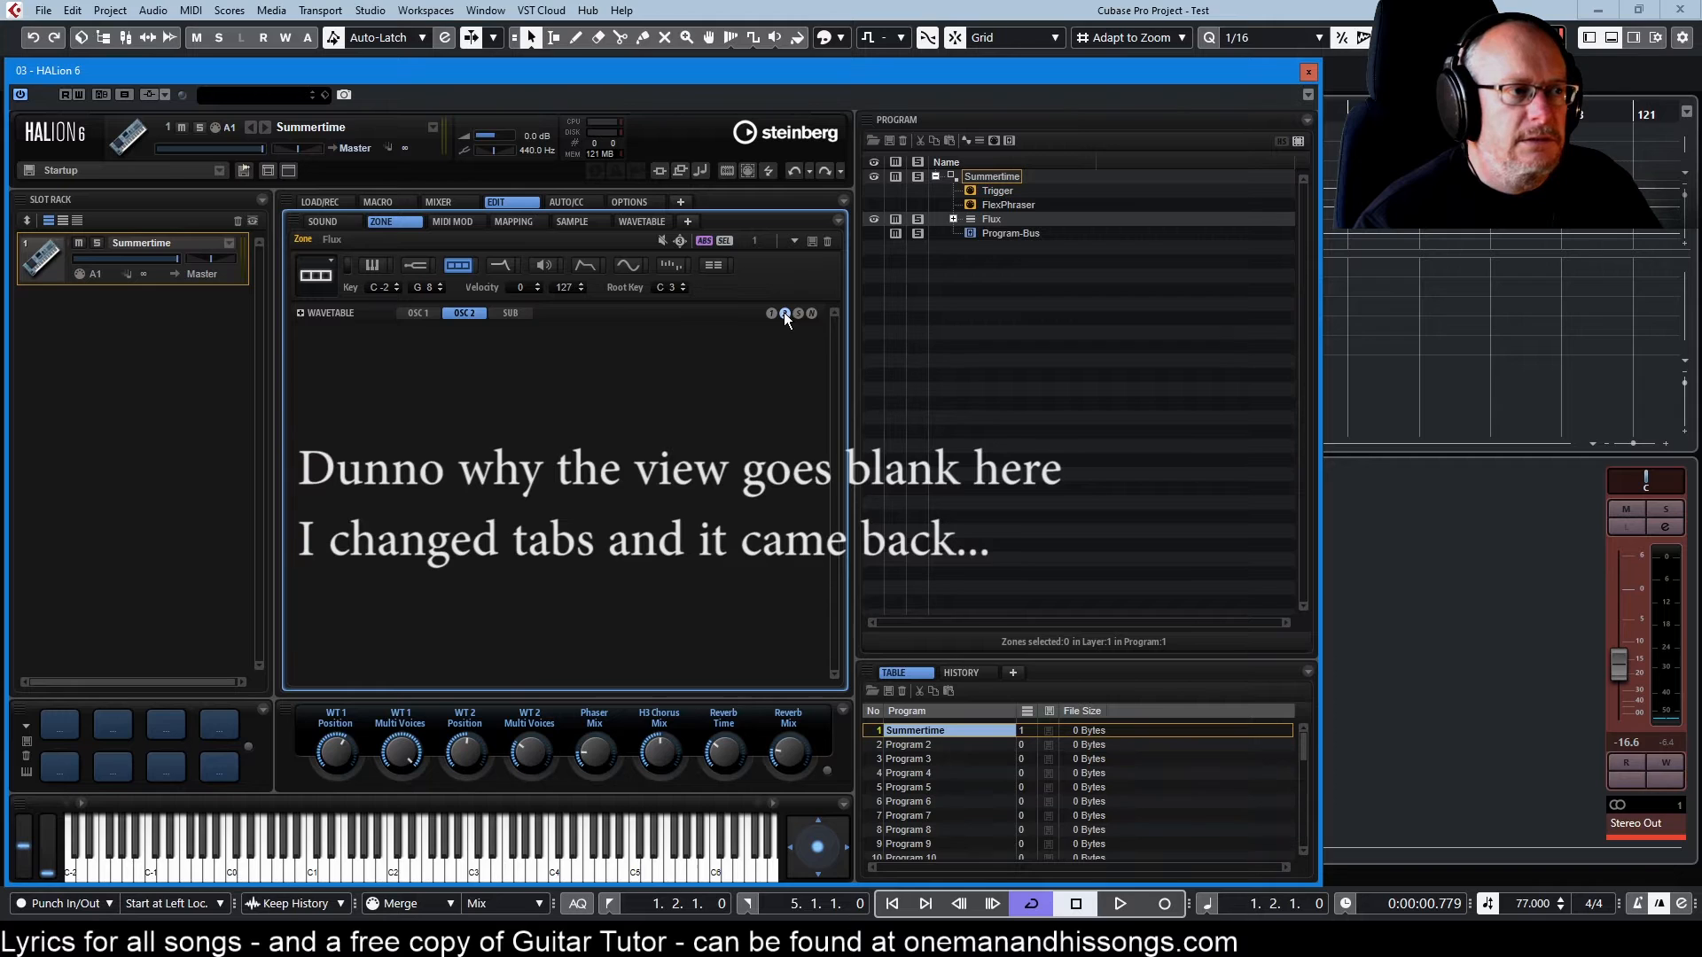
left_click(798, 313)
left_click(459, 265)
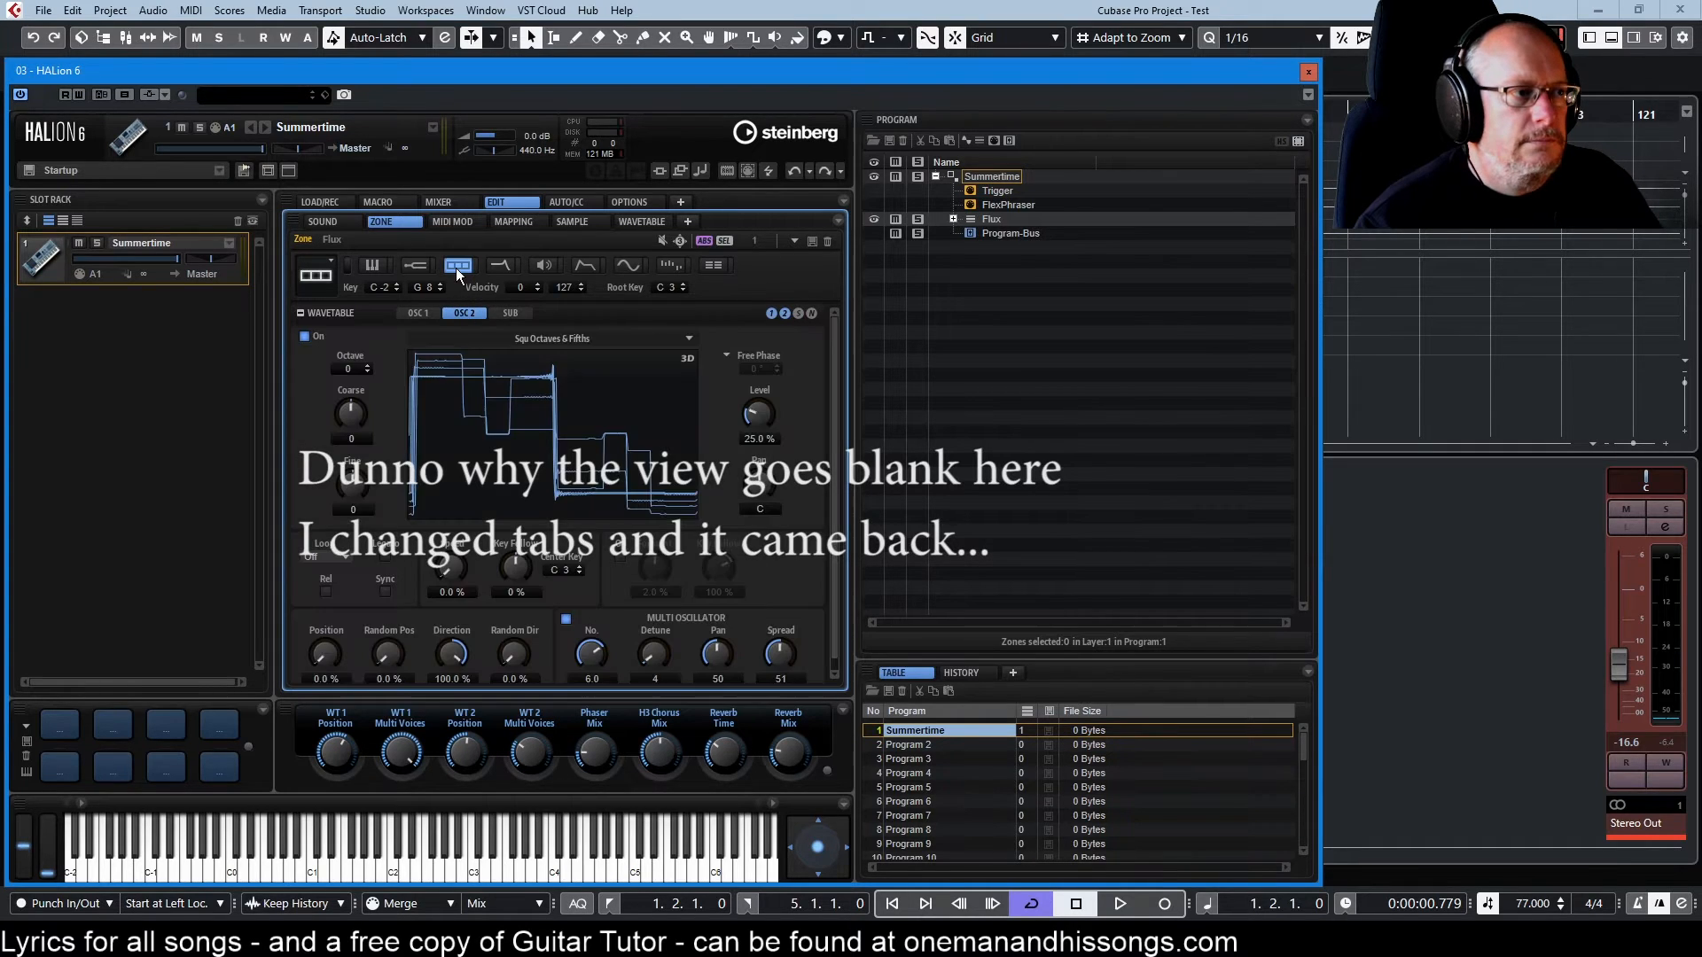
left_click(798, 313)
left_click(772, 313)
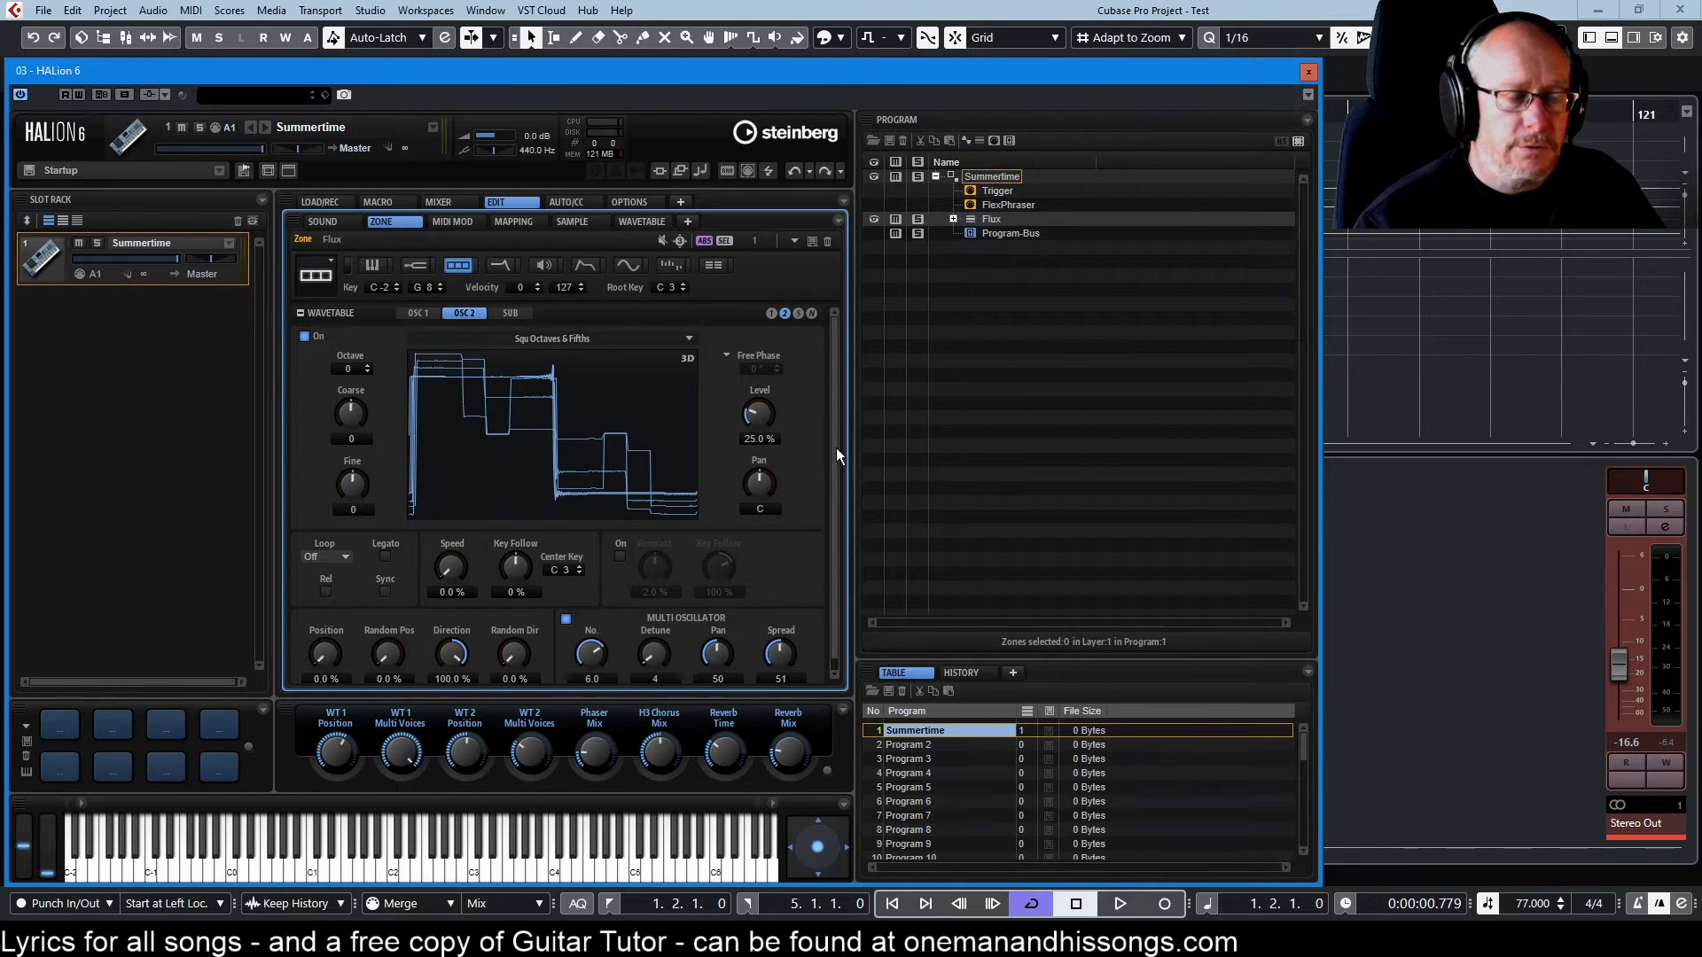
Bypass the Zone's Modulation Matrix and review oscillator 2's Squ Octaves & Fifths wavetable
left_click(713, 265)
left_click(761, 314)
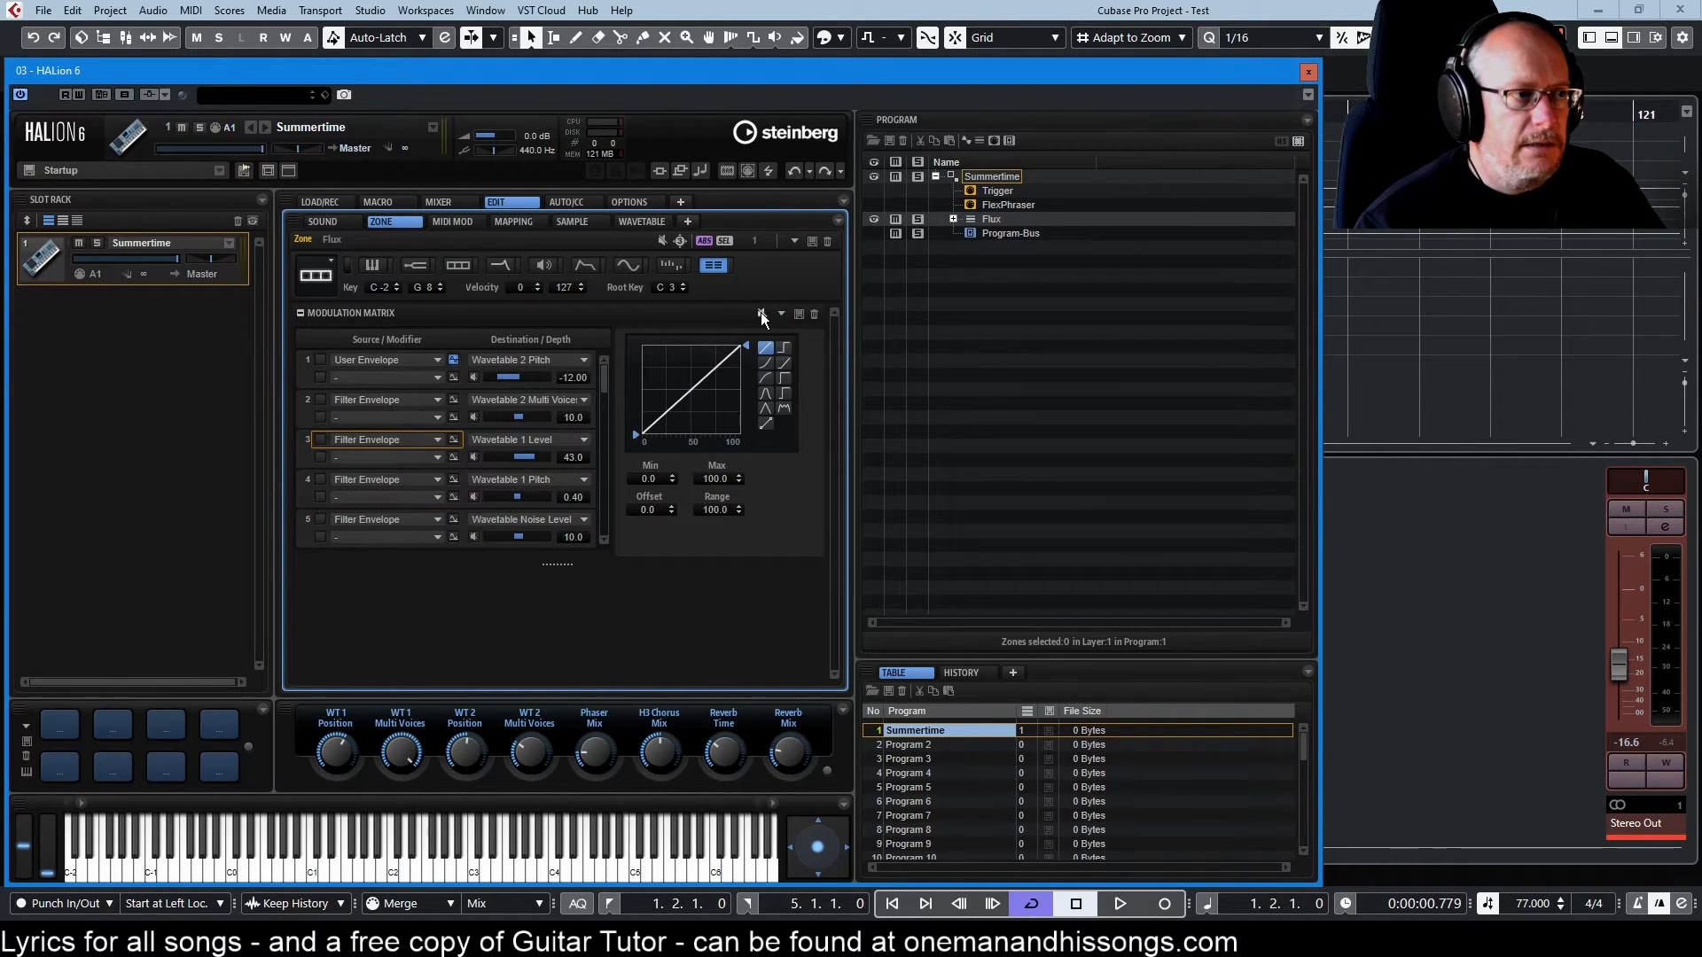
left_click(458, 265)
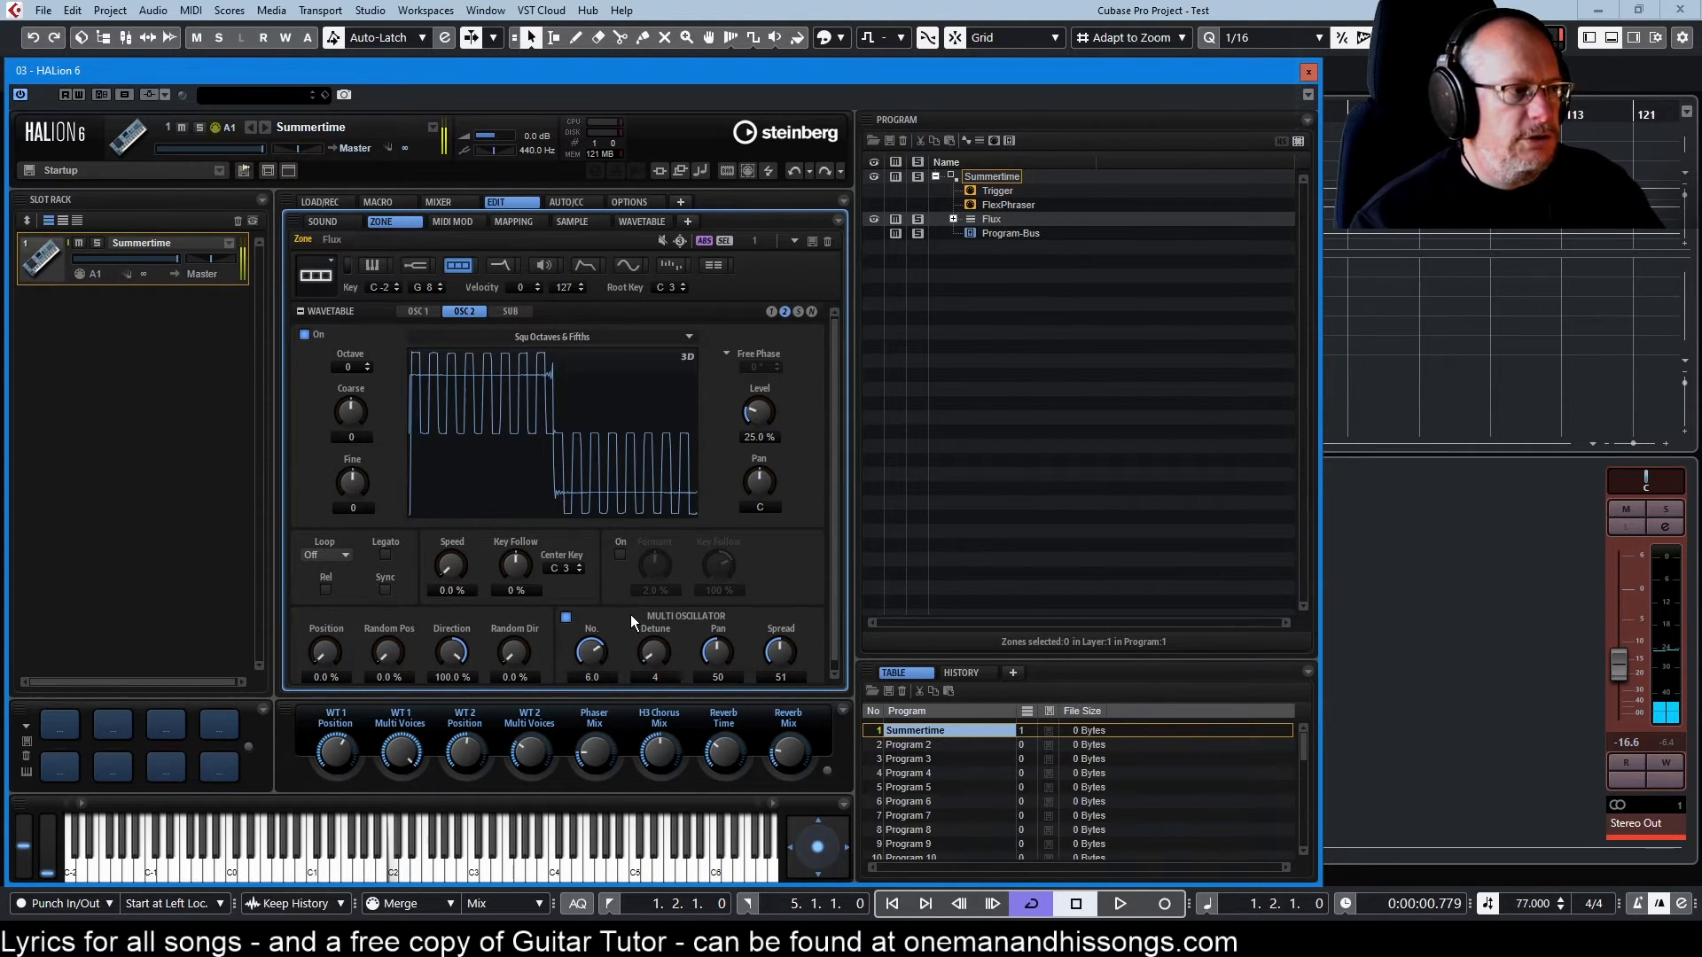
left_click(631, 221)
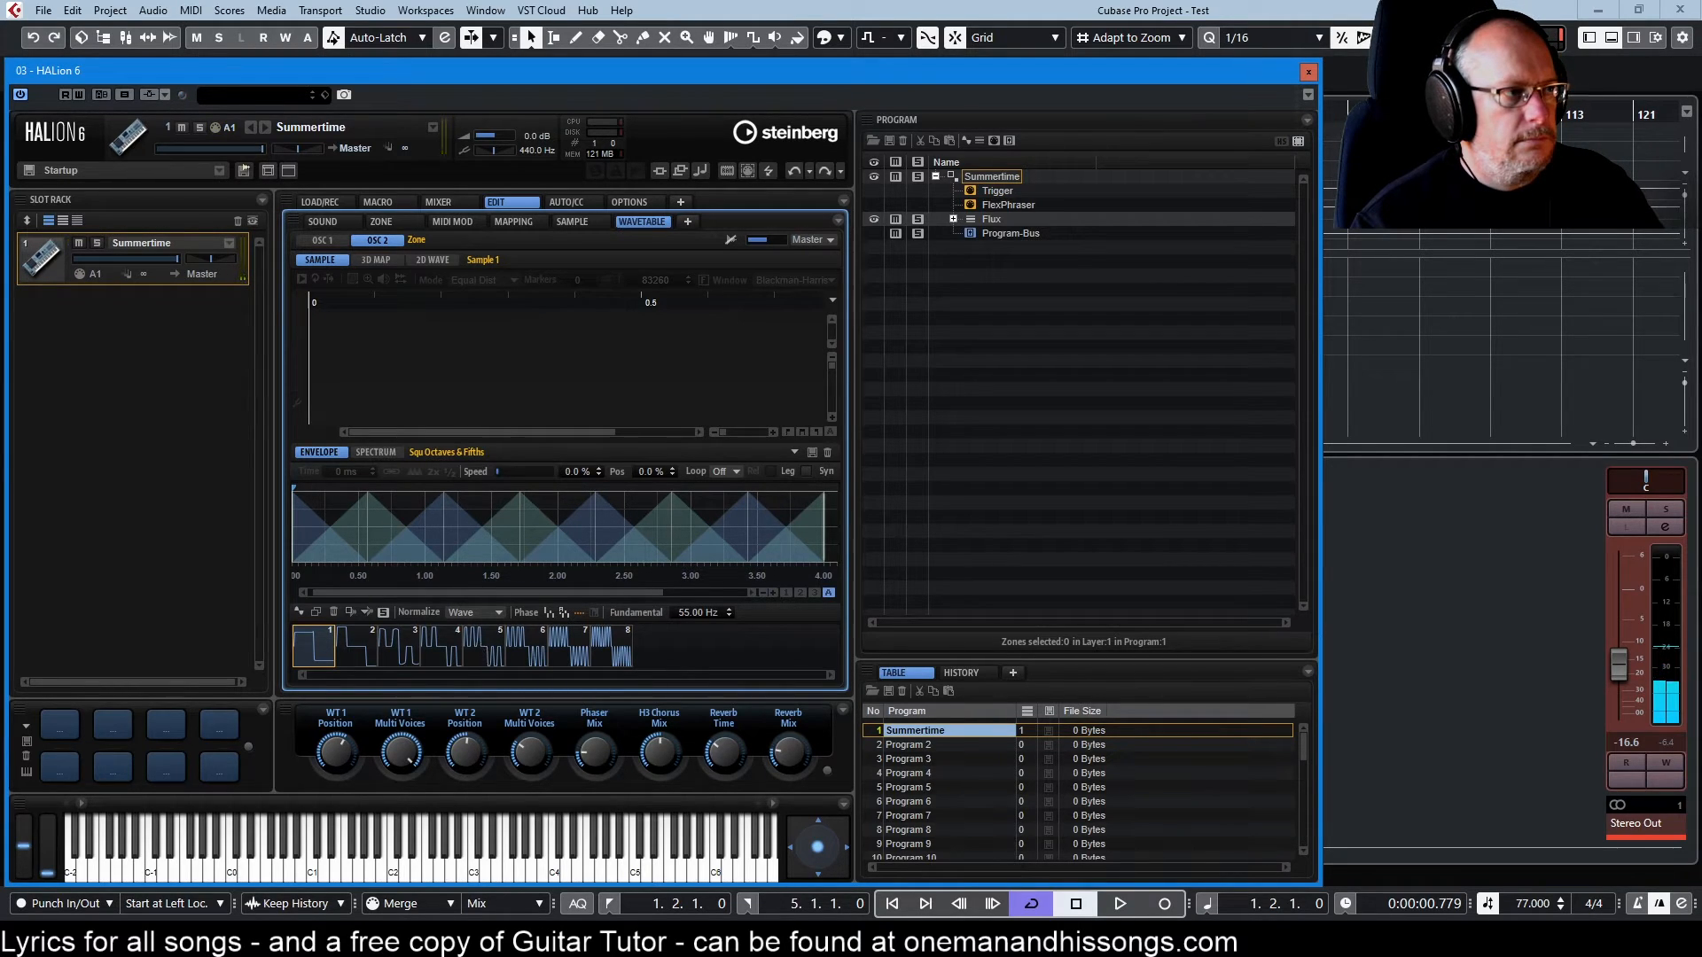
left_click(395, 223)
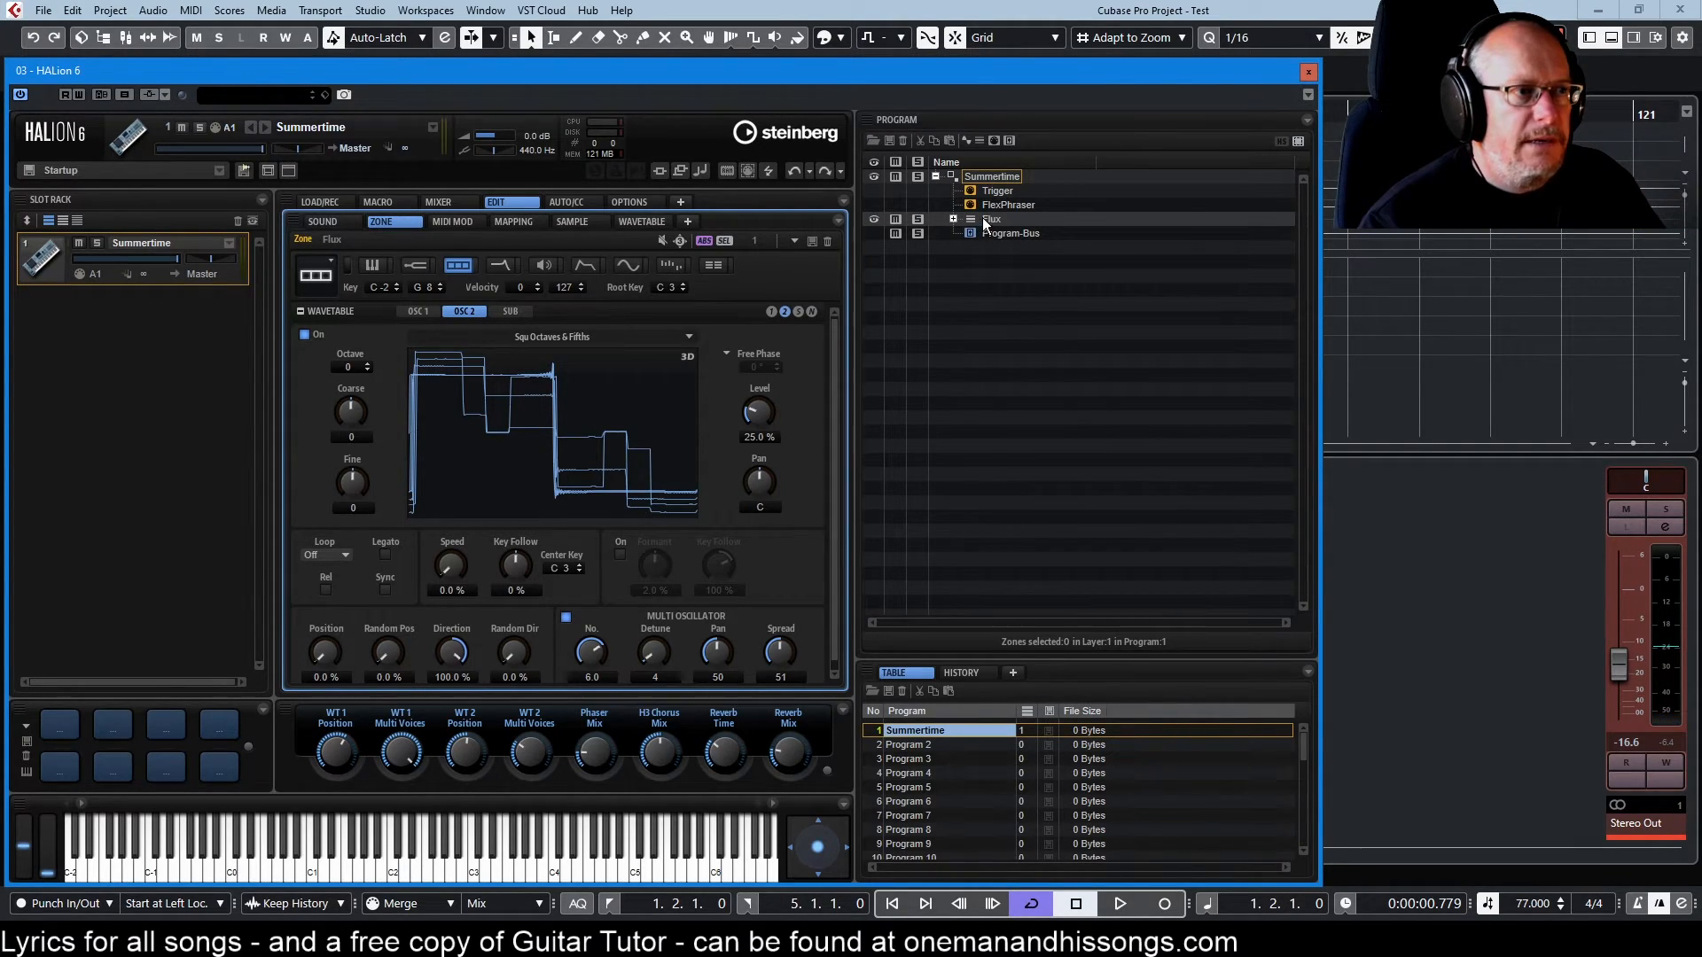
Inspect the Summertime program's quick control assignments for WT 1 Position and WT 2 Position
left_click(953, 218)
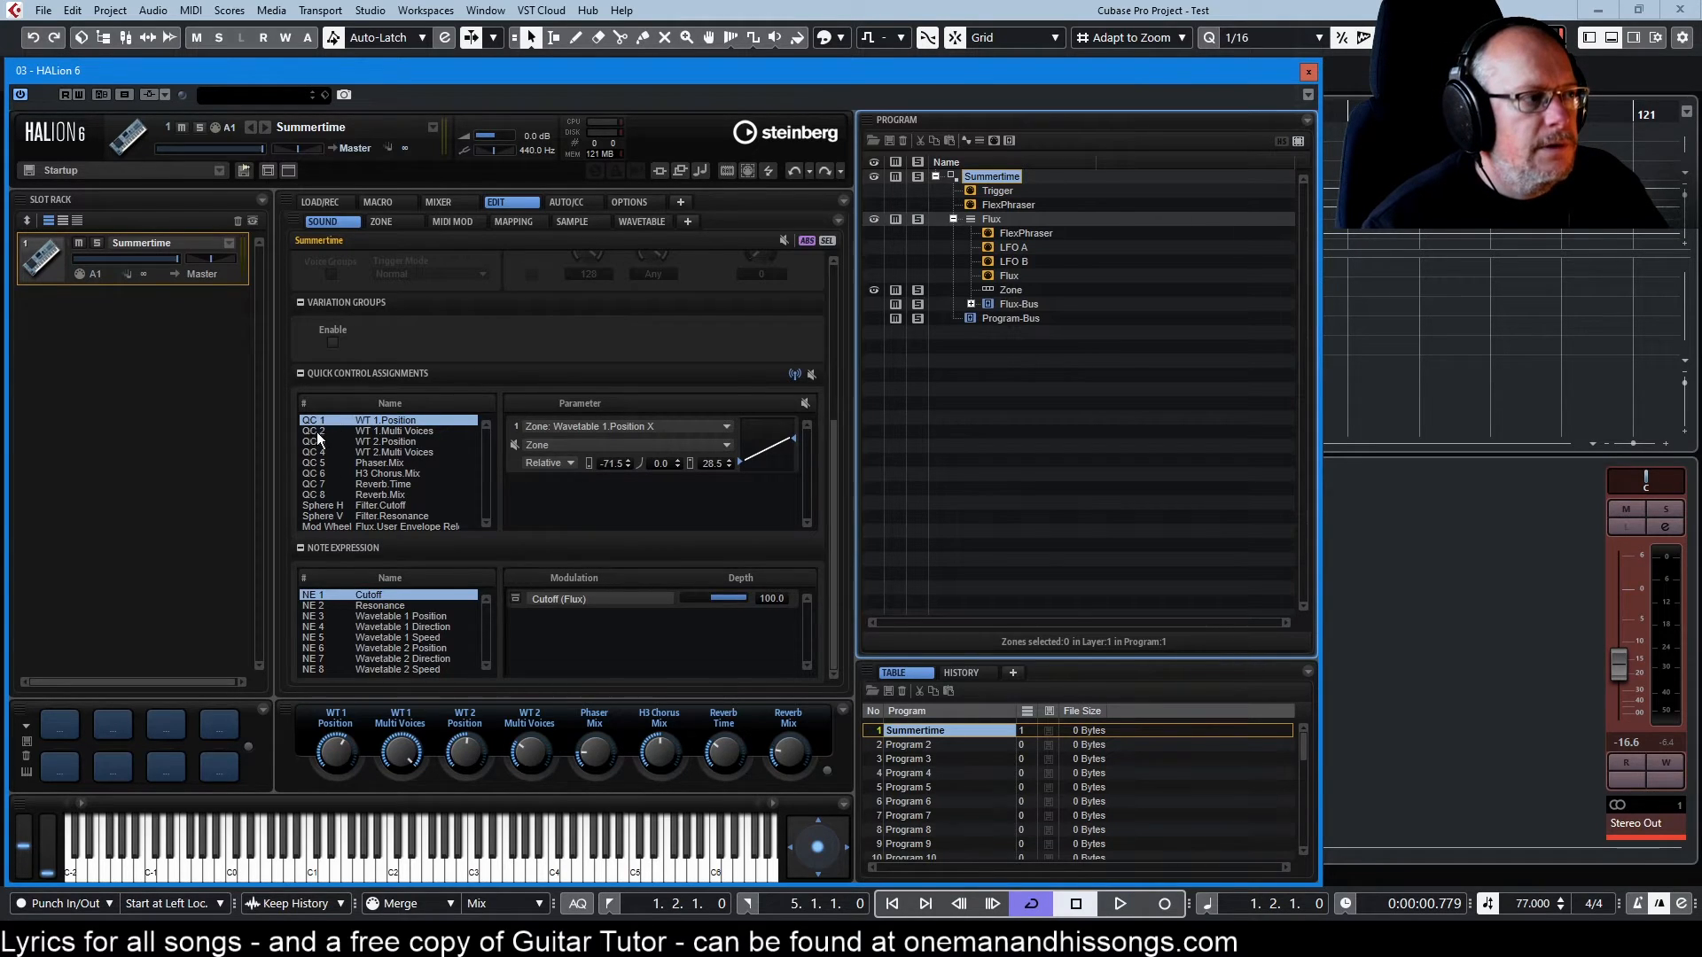
double_click(377, 422)
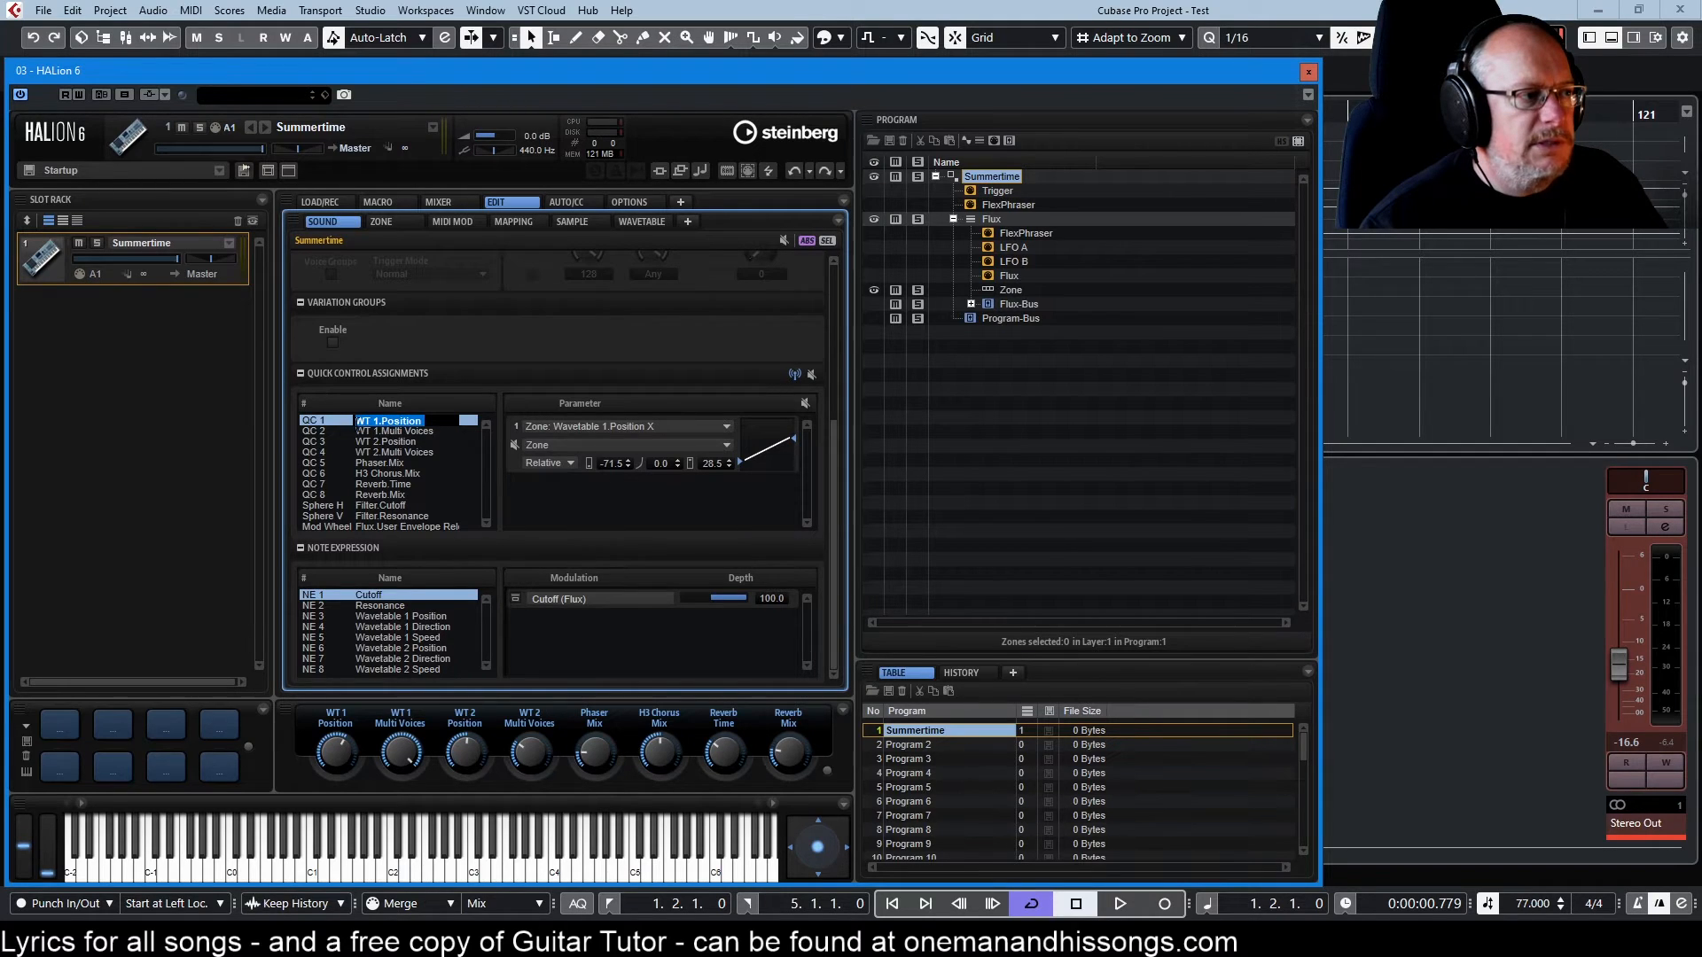
left_click(386, 442)
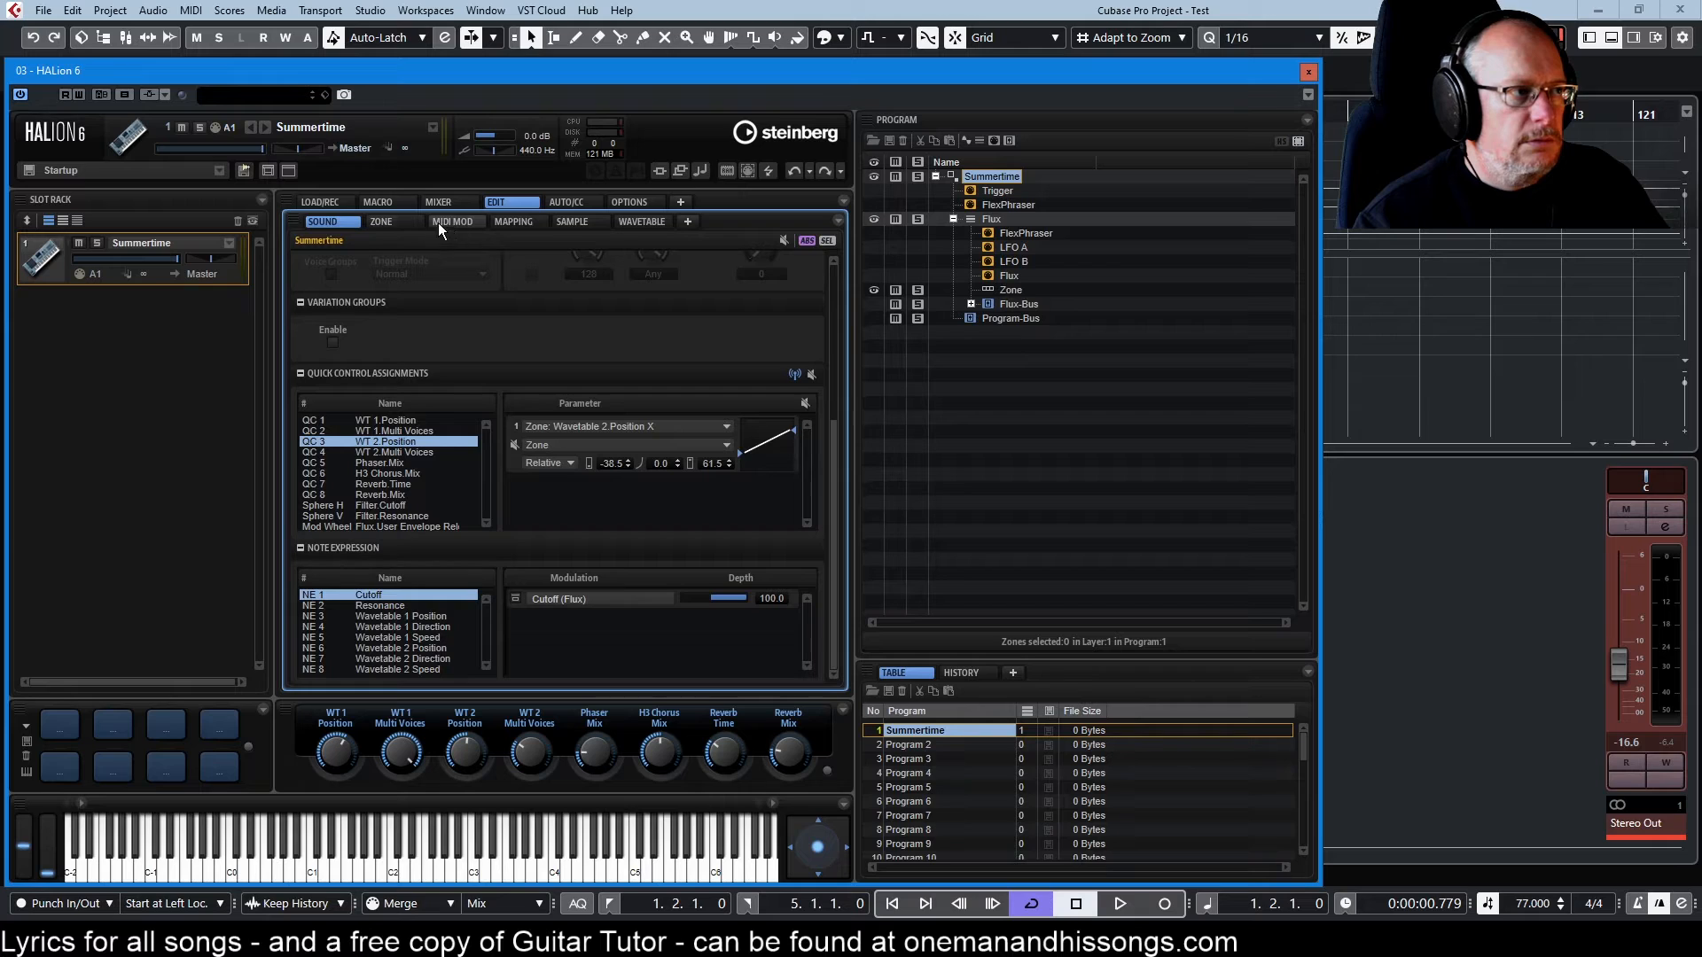
Set oscillator 2's multi-oscillator detune and spread both to 0
left_click(380, 220)
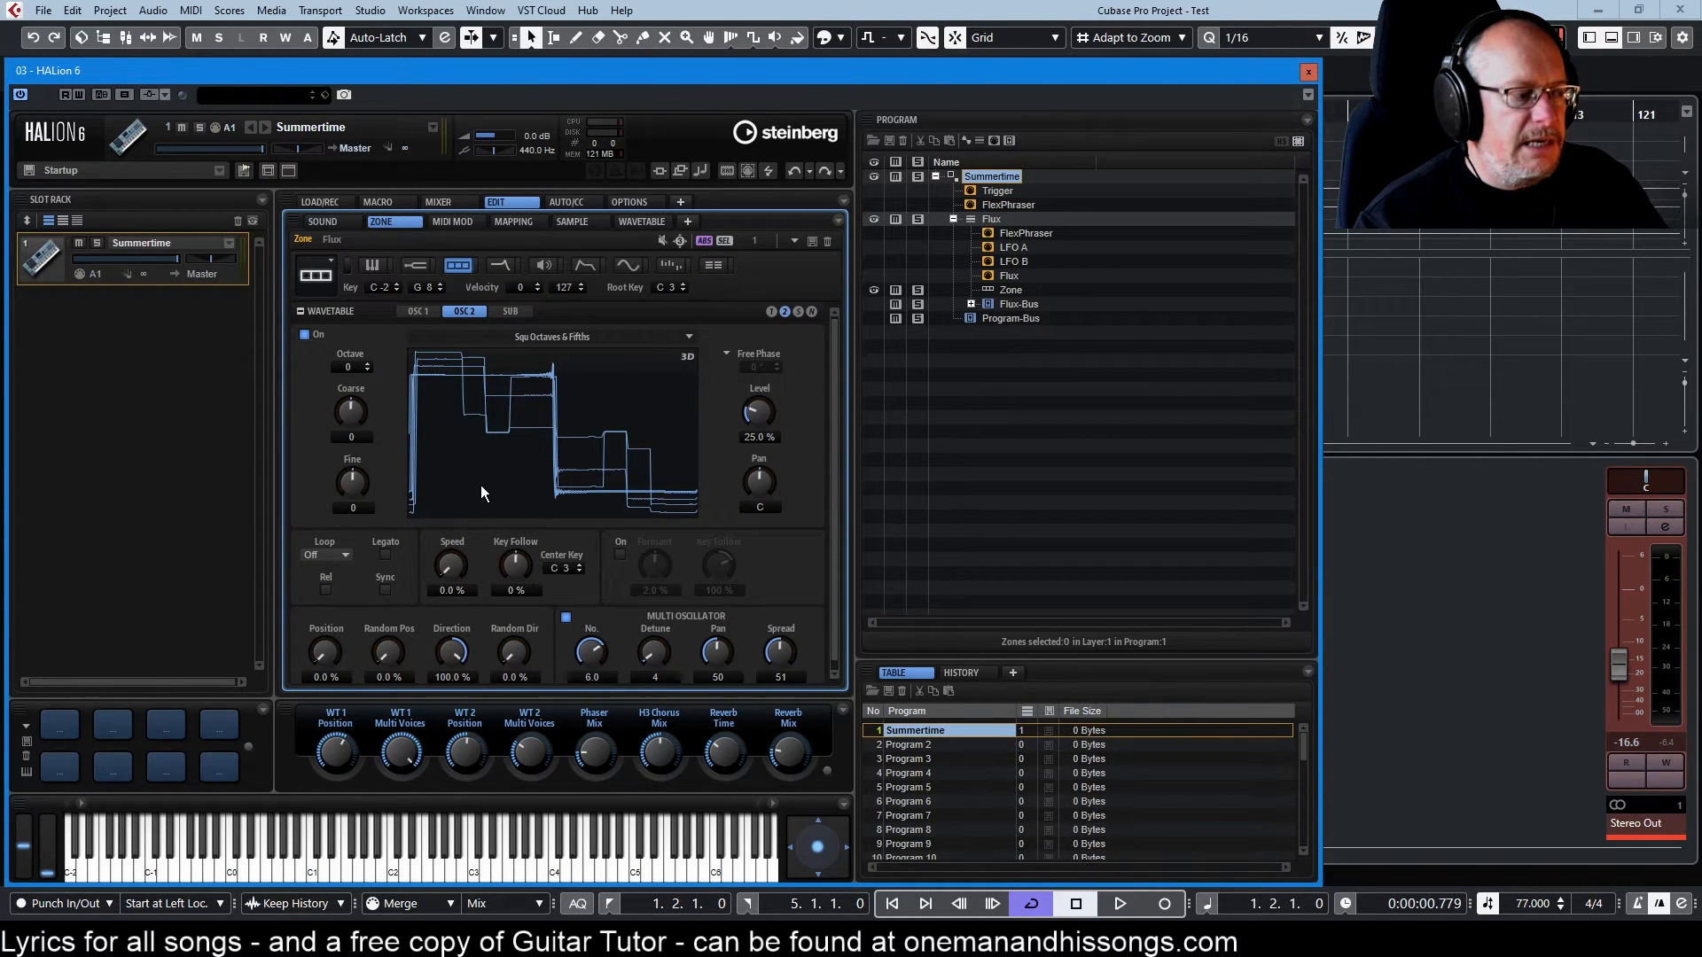
double_click(656, 677)
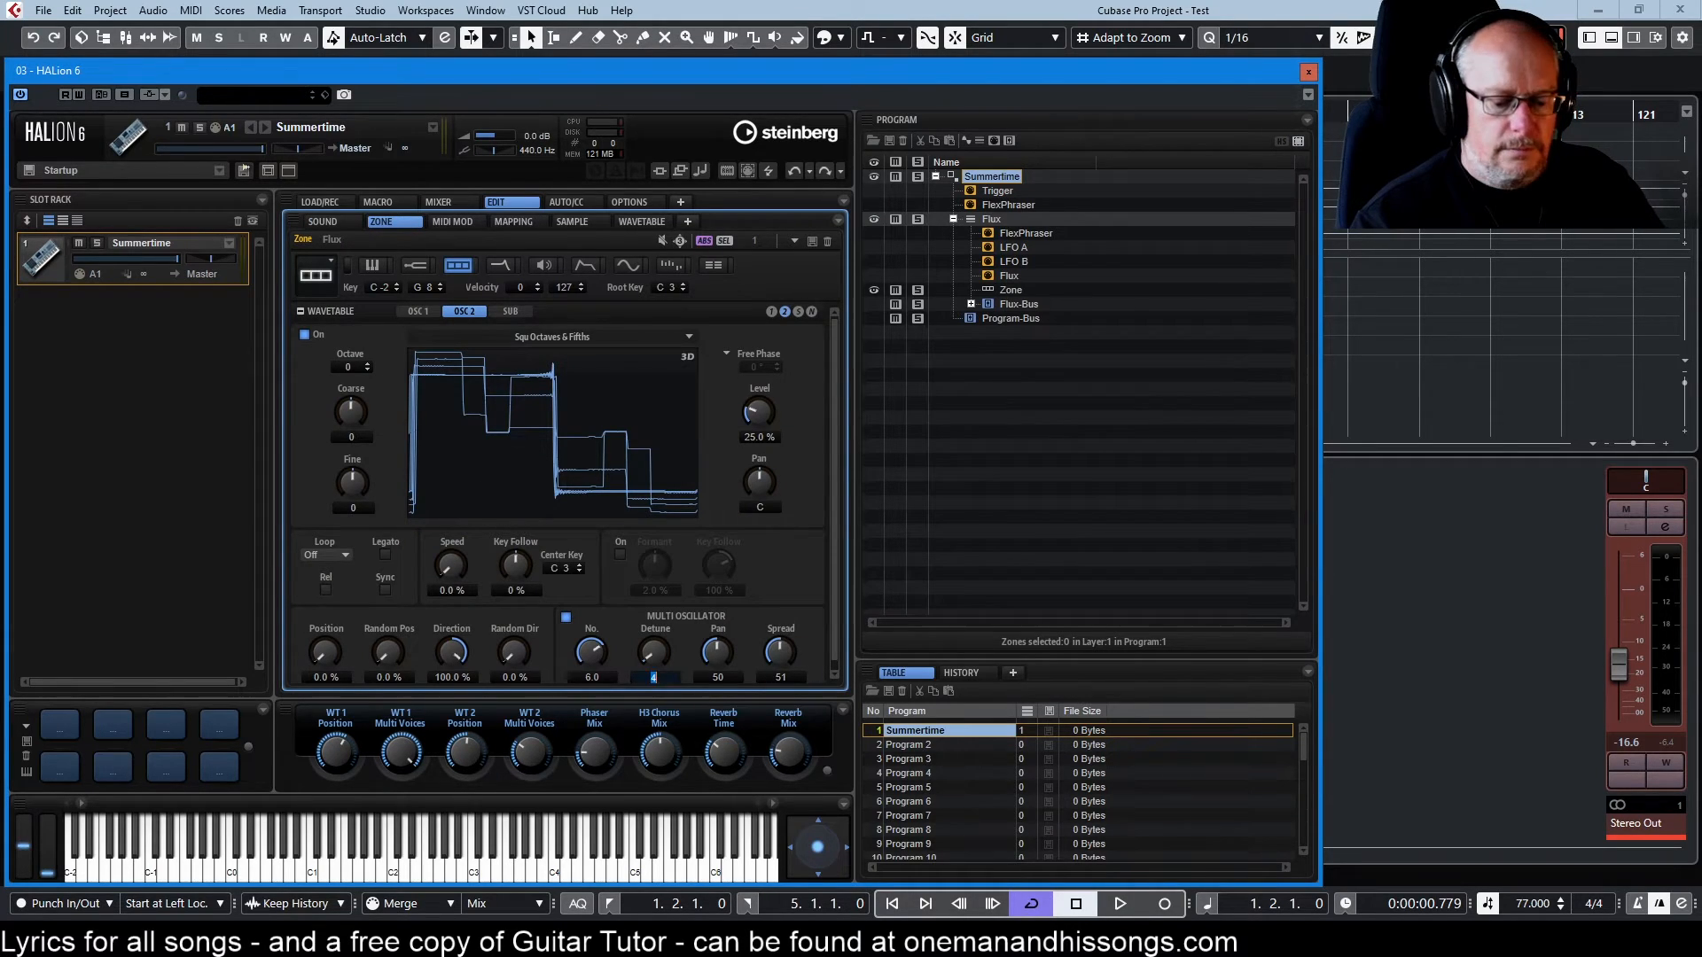
type("0")
key("Return")
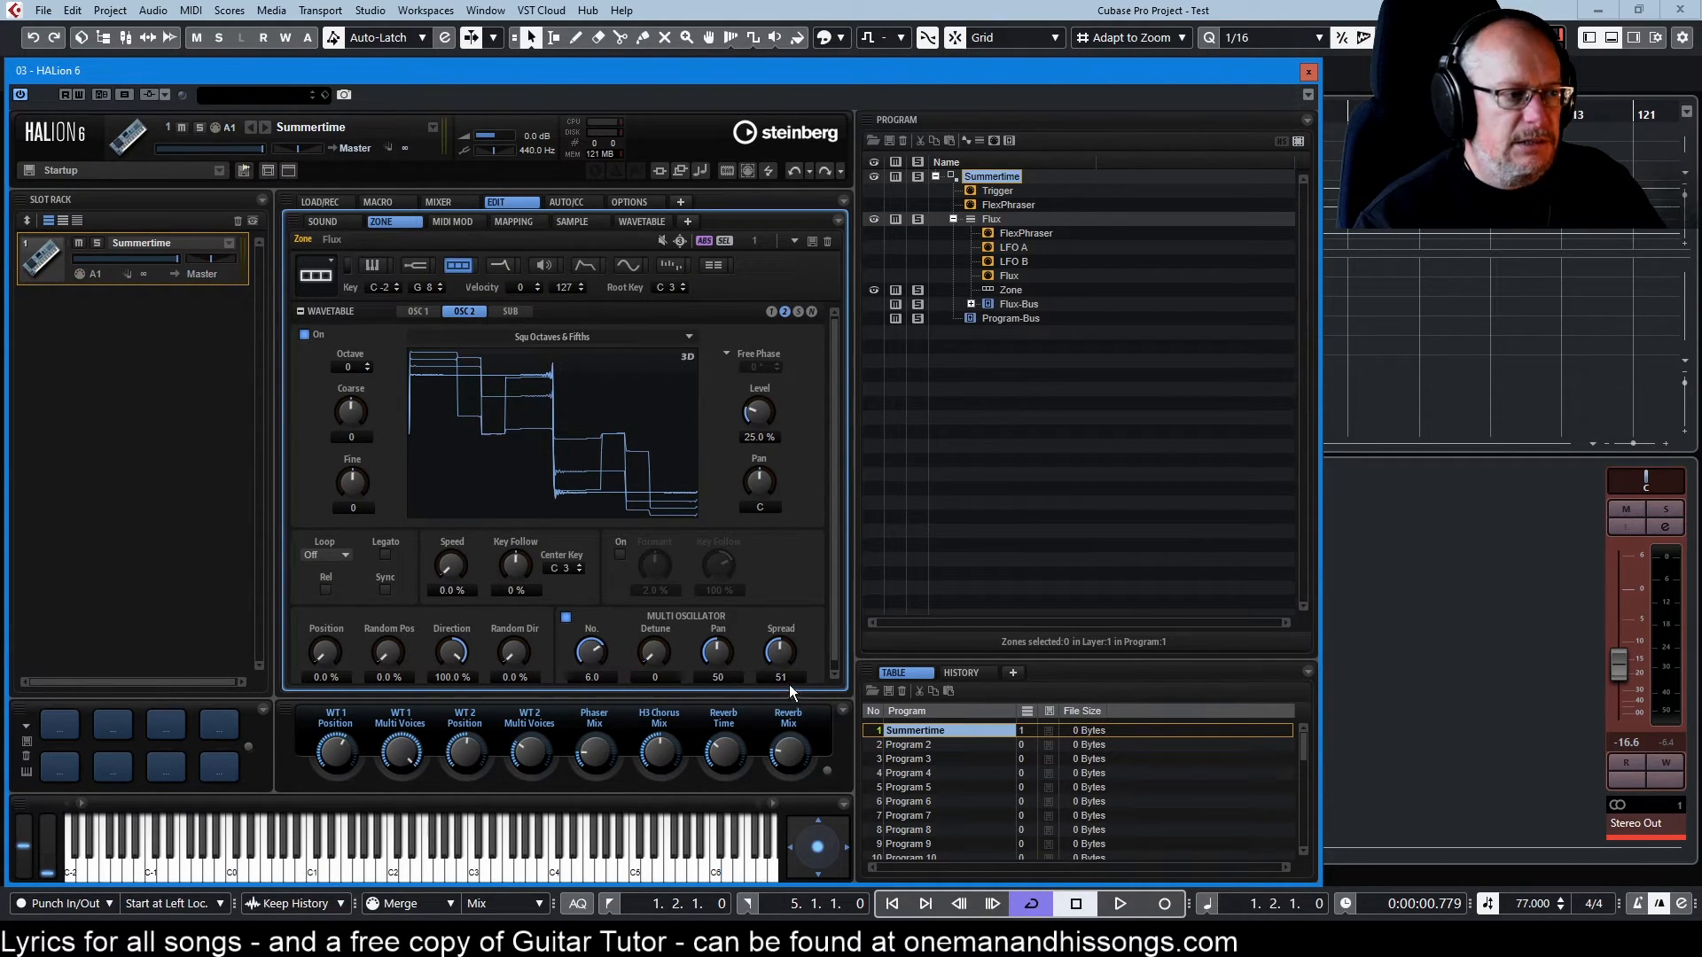
type("0")
key("Return")
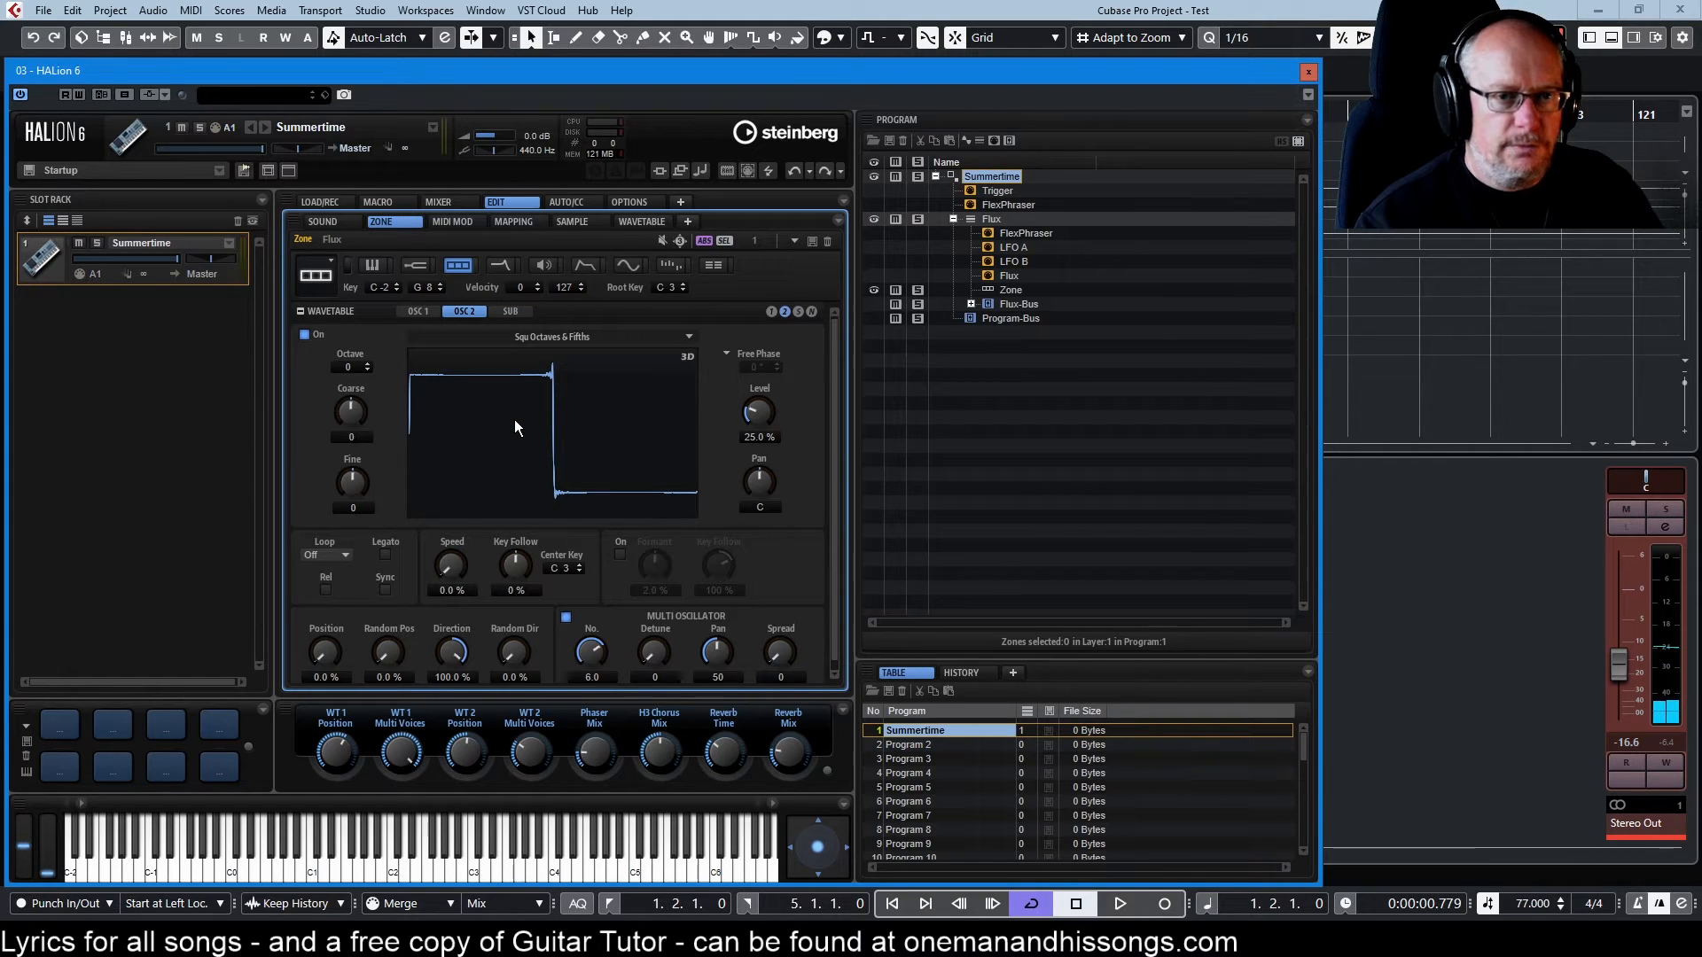
Try the WT 2 Position quick control, and check the Flux-Bus Phaser's settings and bypass state
left_click(464, 778)
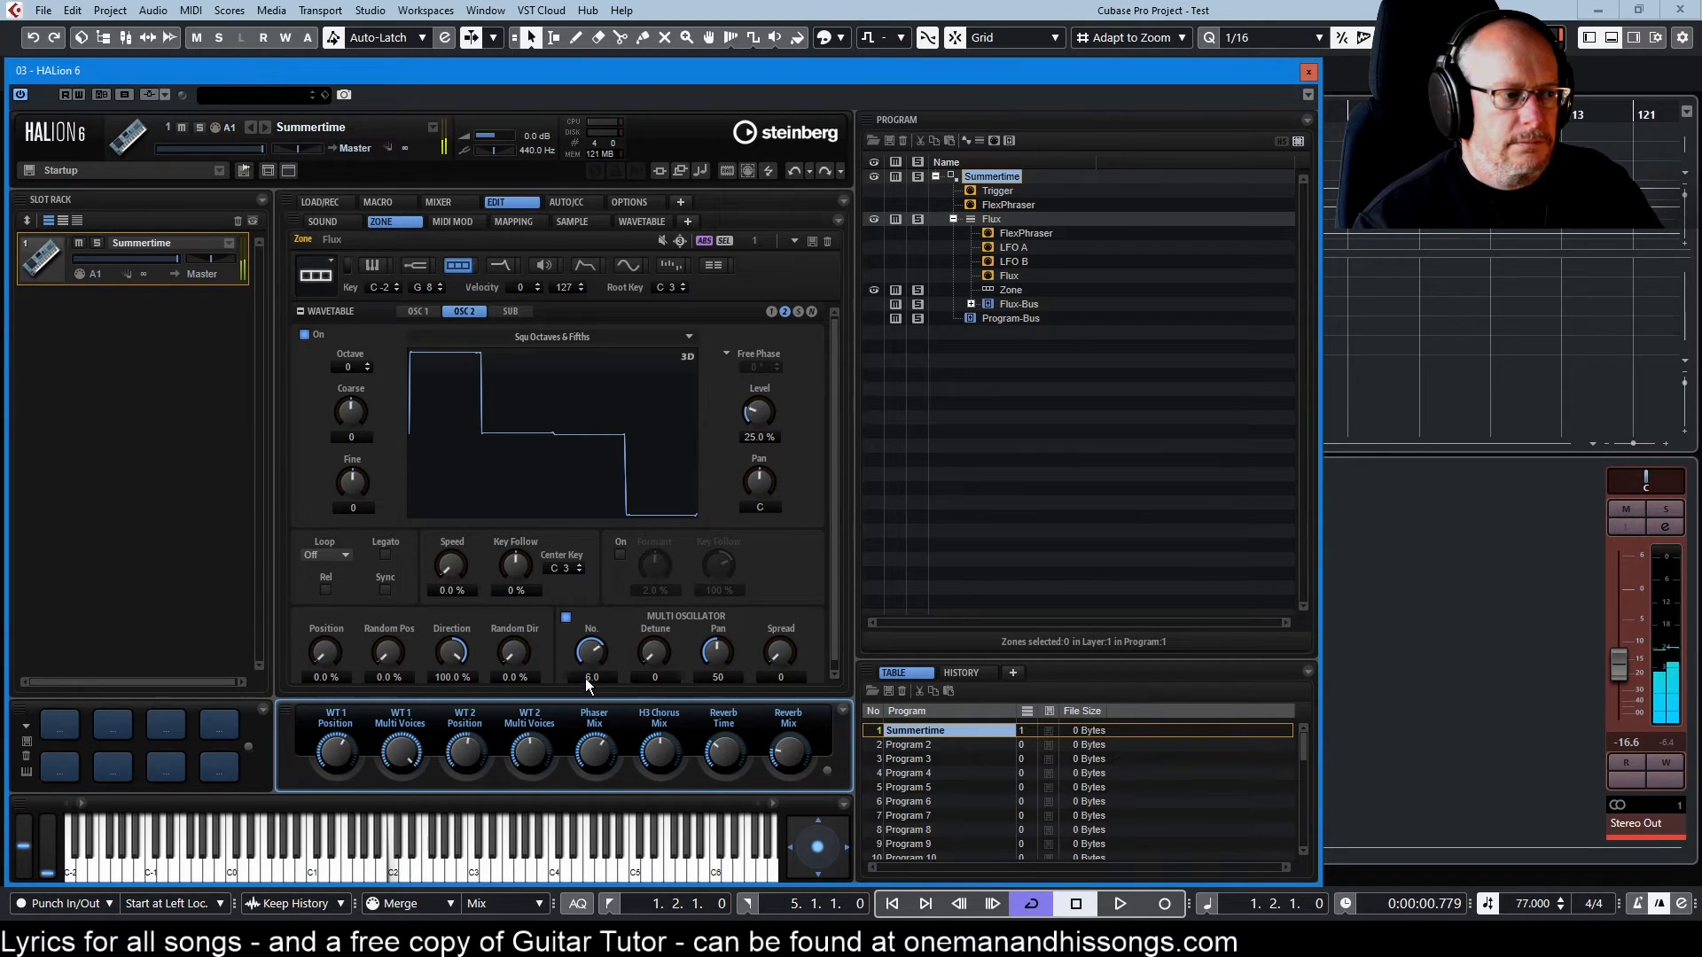
left_click(970, 304)
left_click(1024, 319)
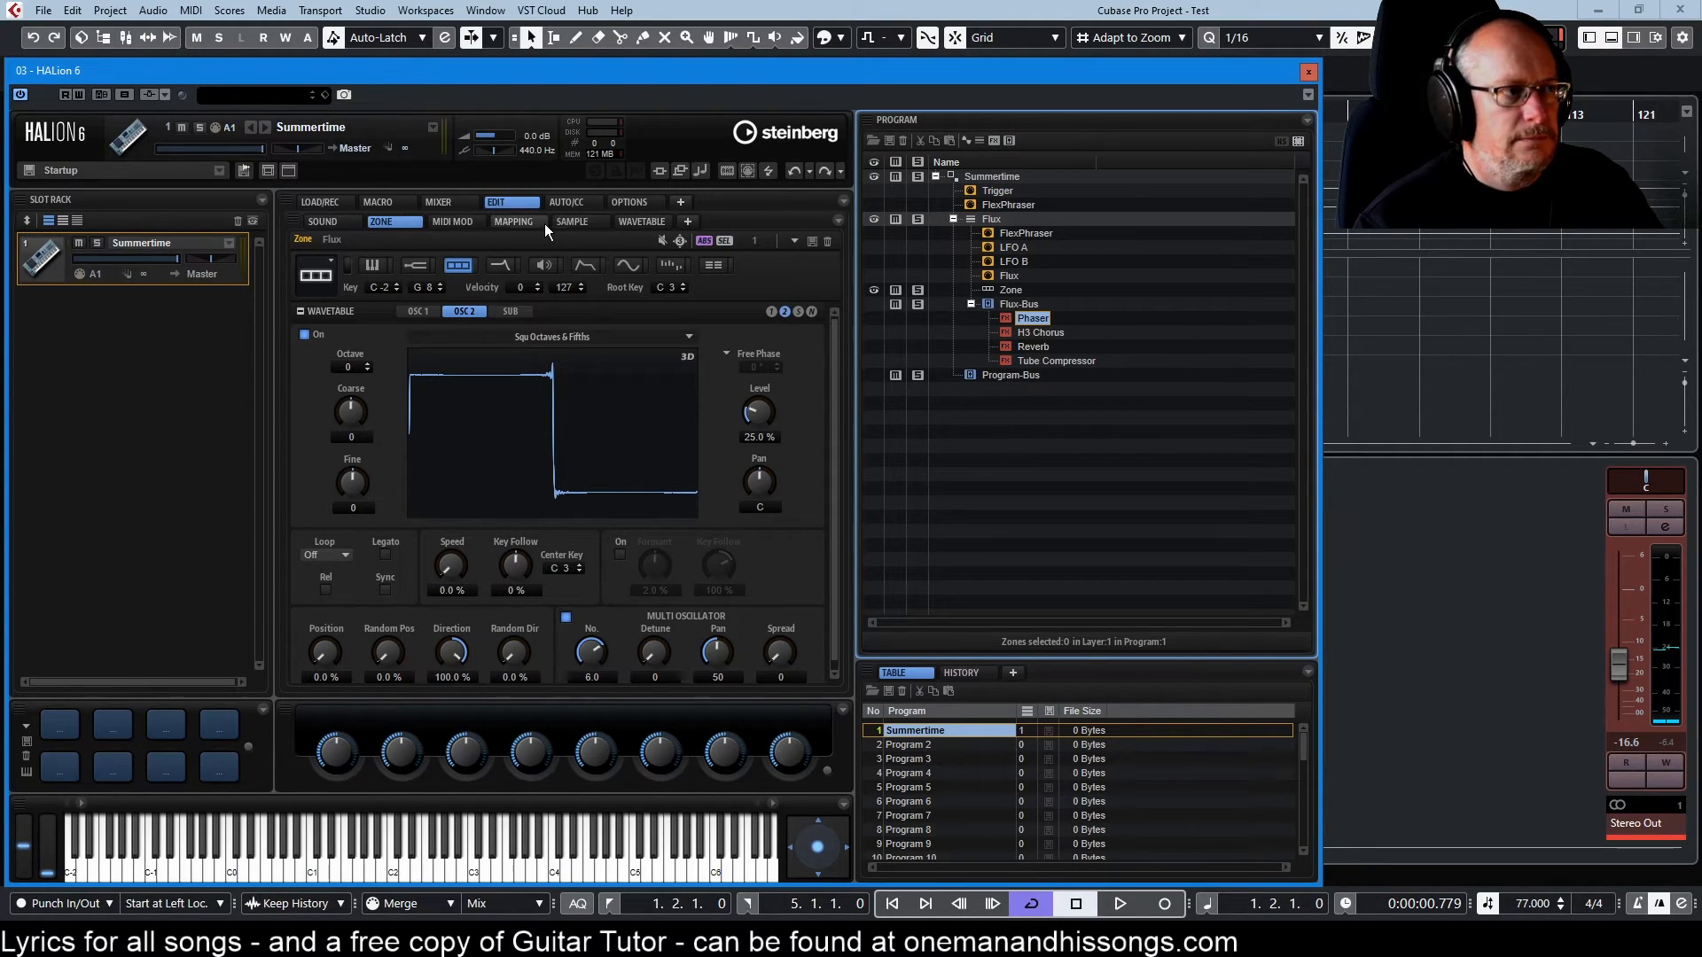
left_click(319, 223)
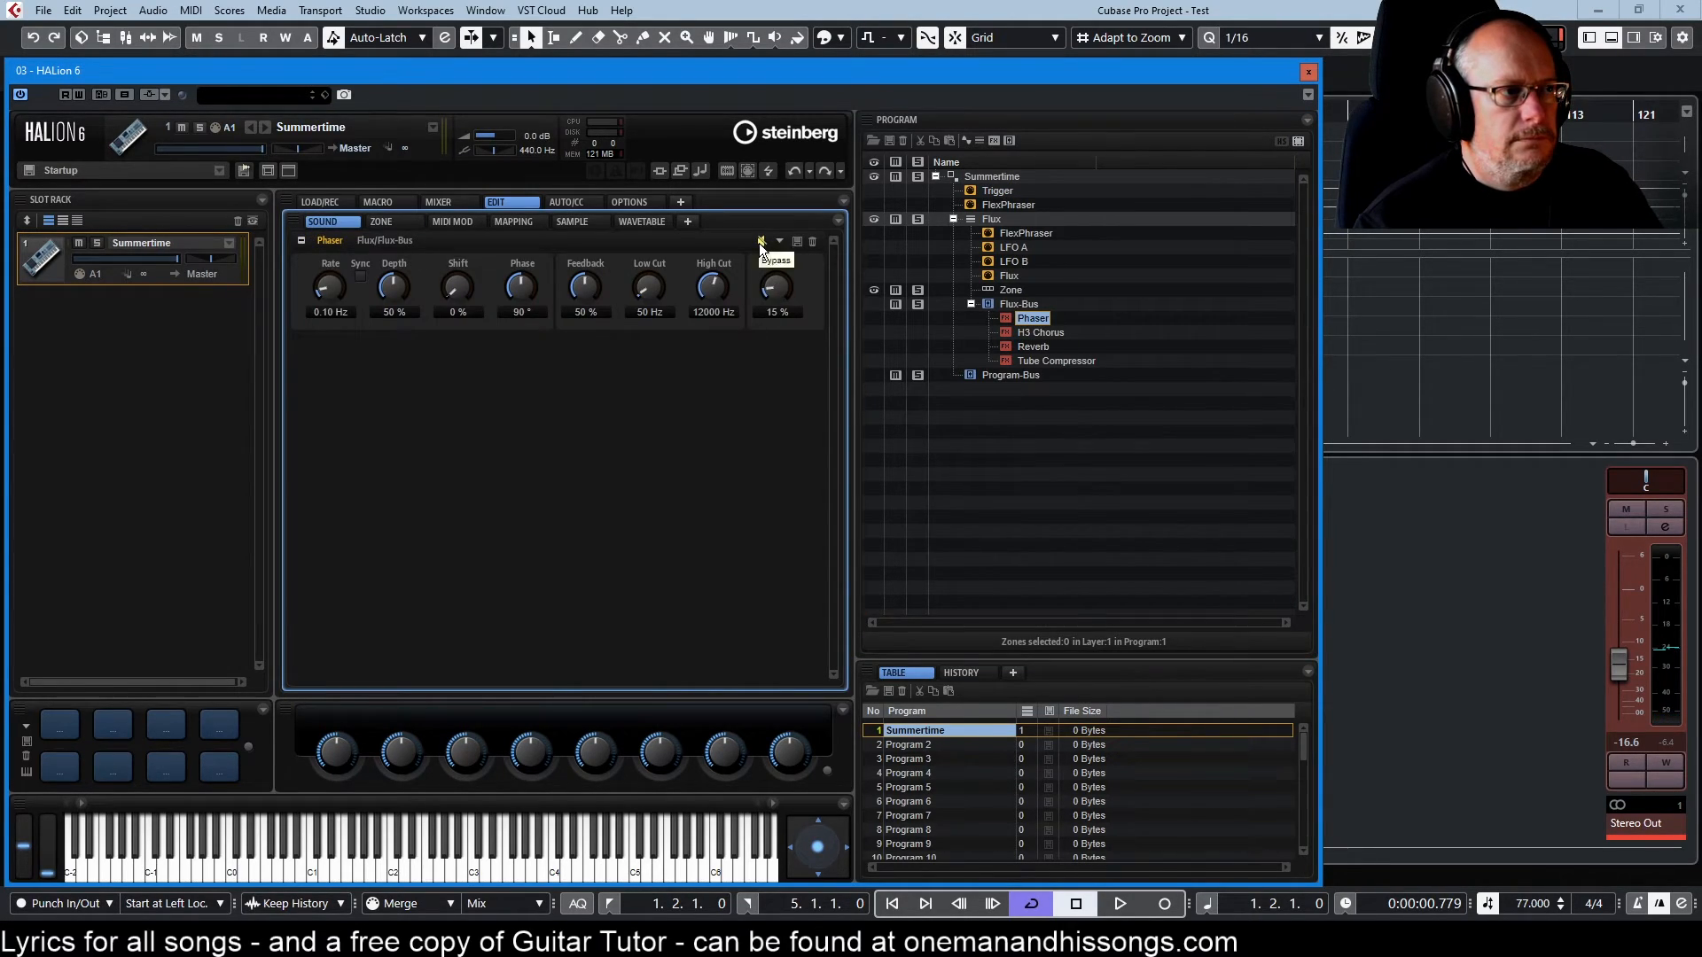
left_click(388, 223)
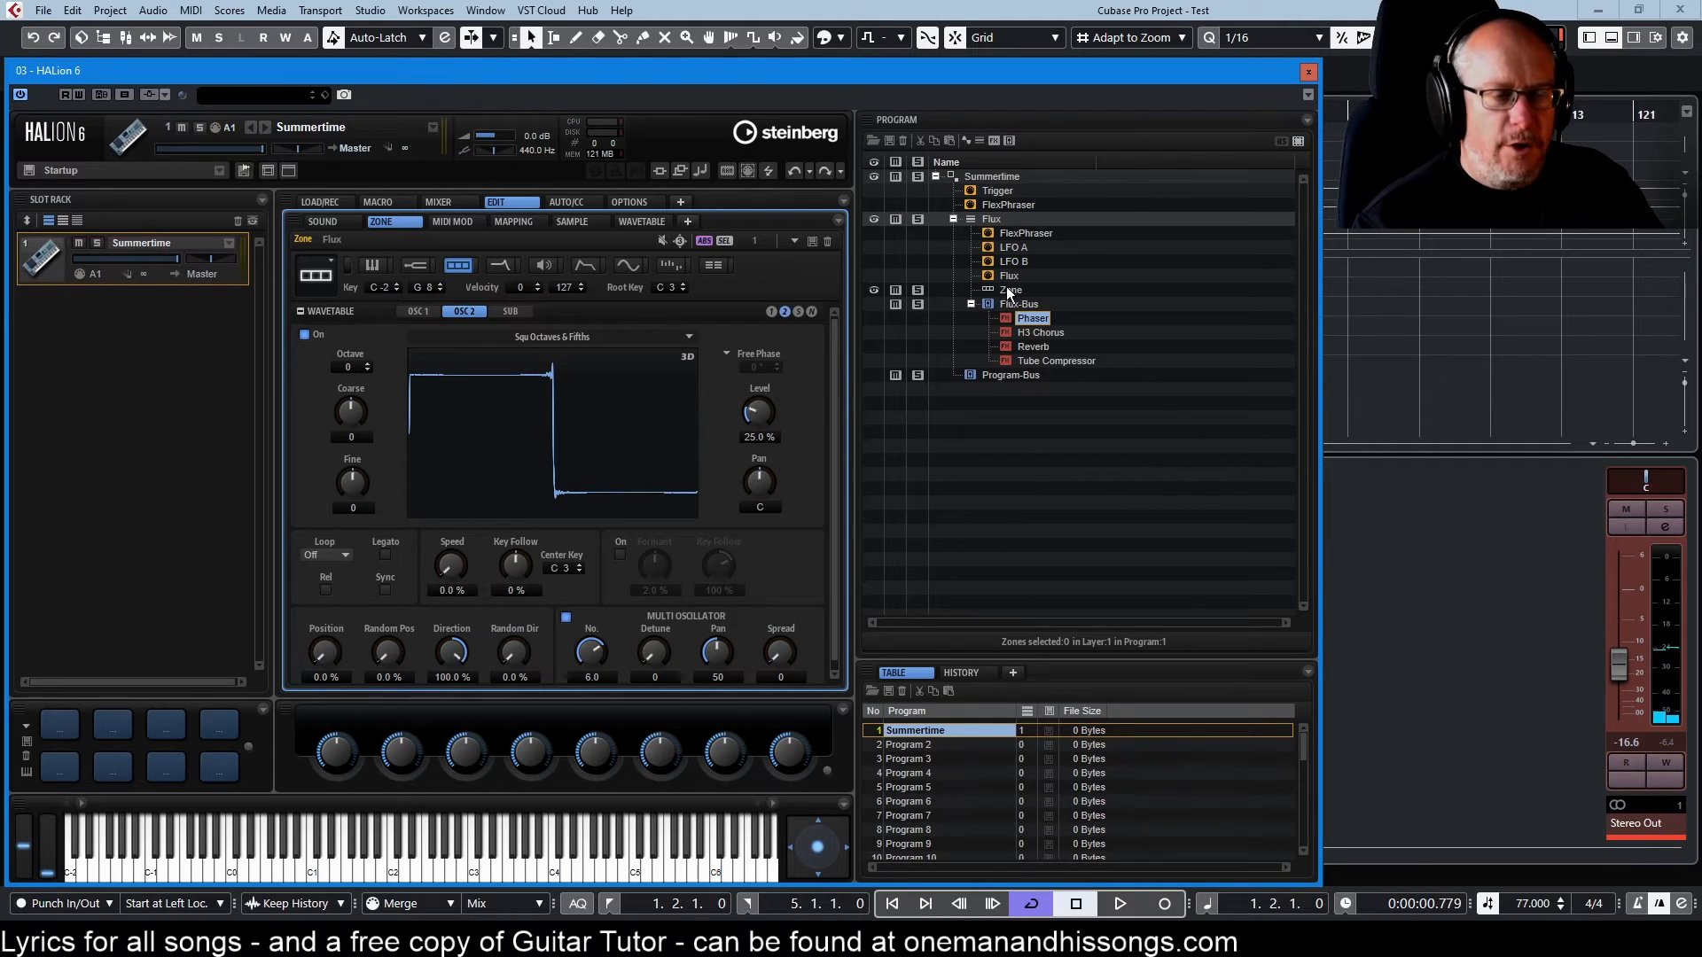
Adjust the Summertime program's Phaser Mix quick control while auditioning oscillator 2
left_click(997, 177)
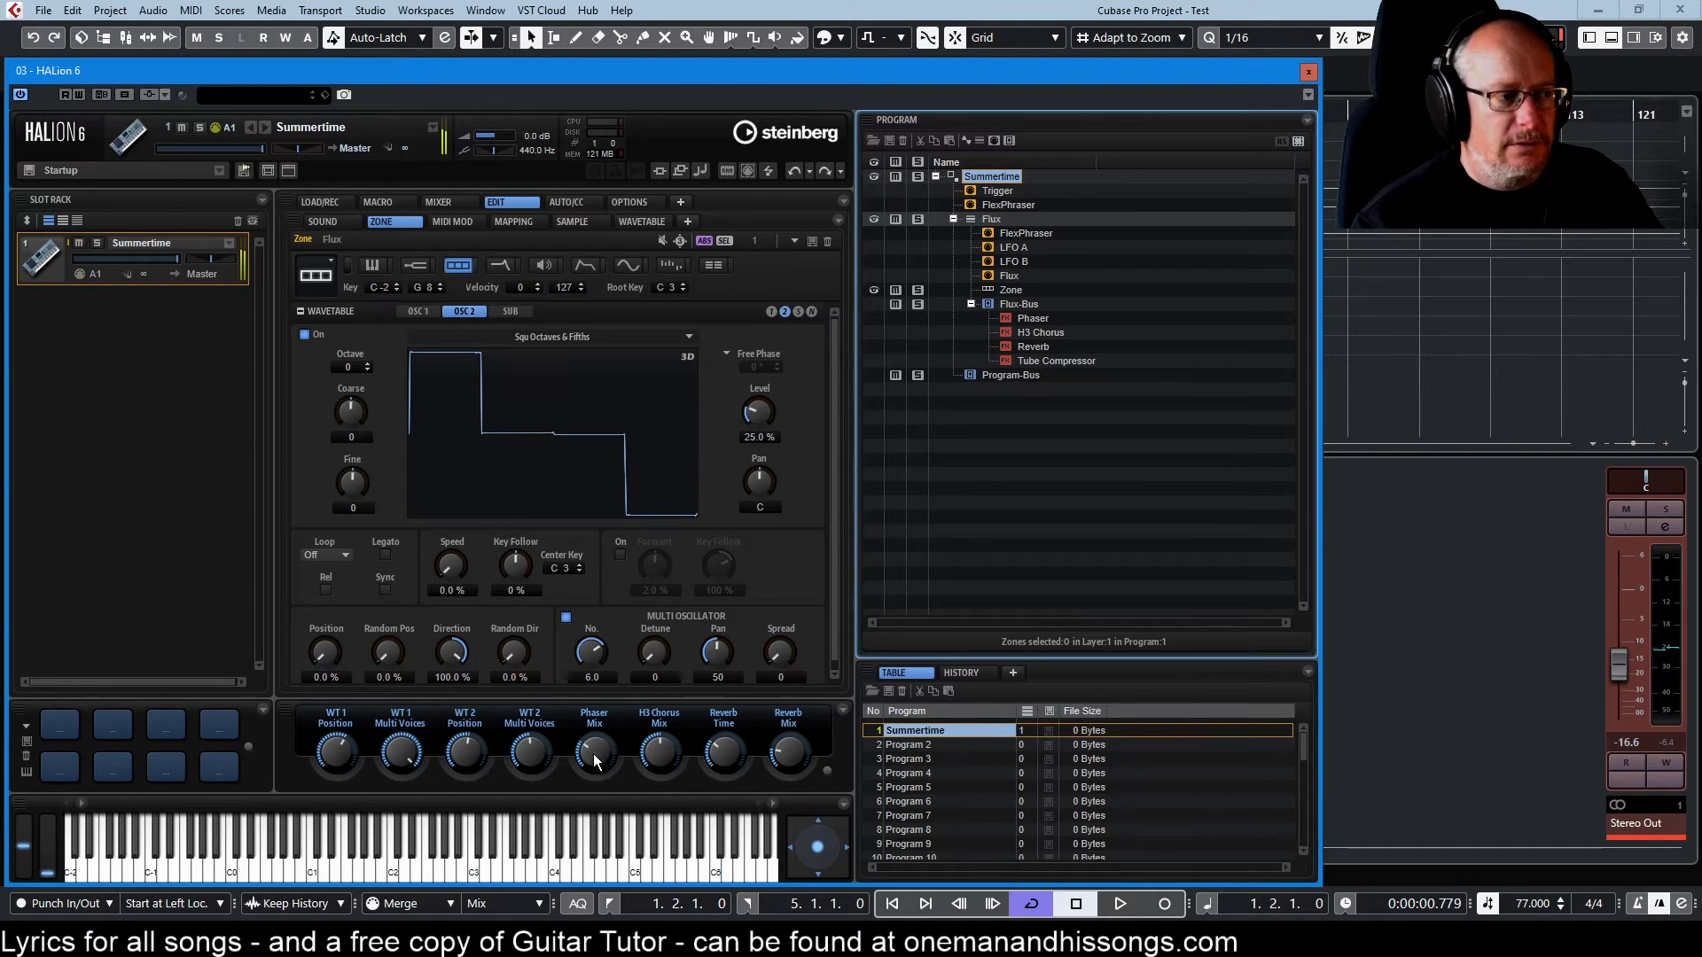
left_click(593, 752)
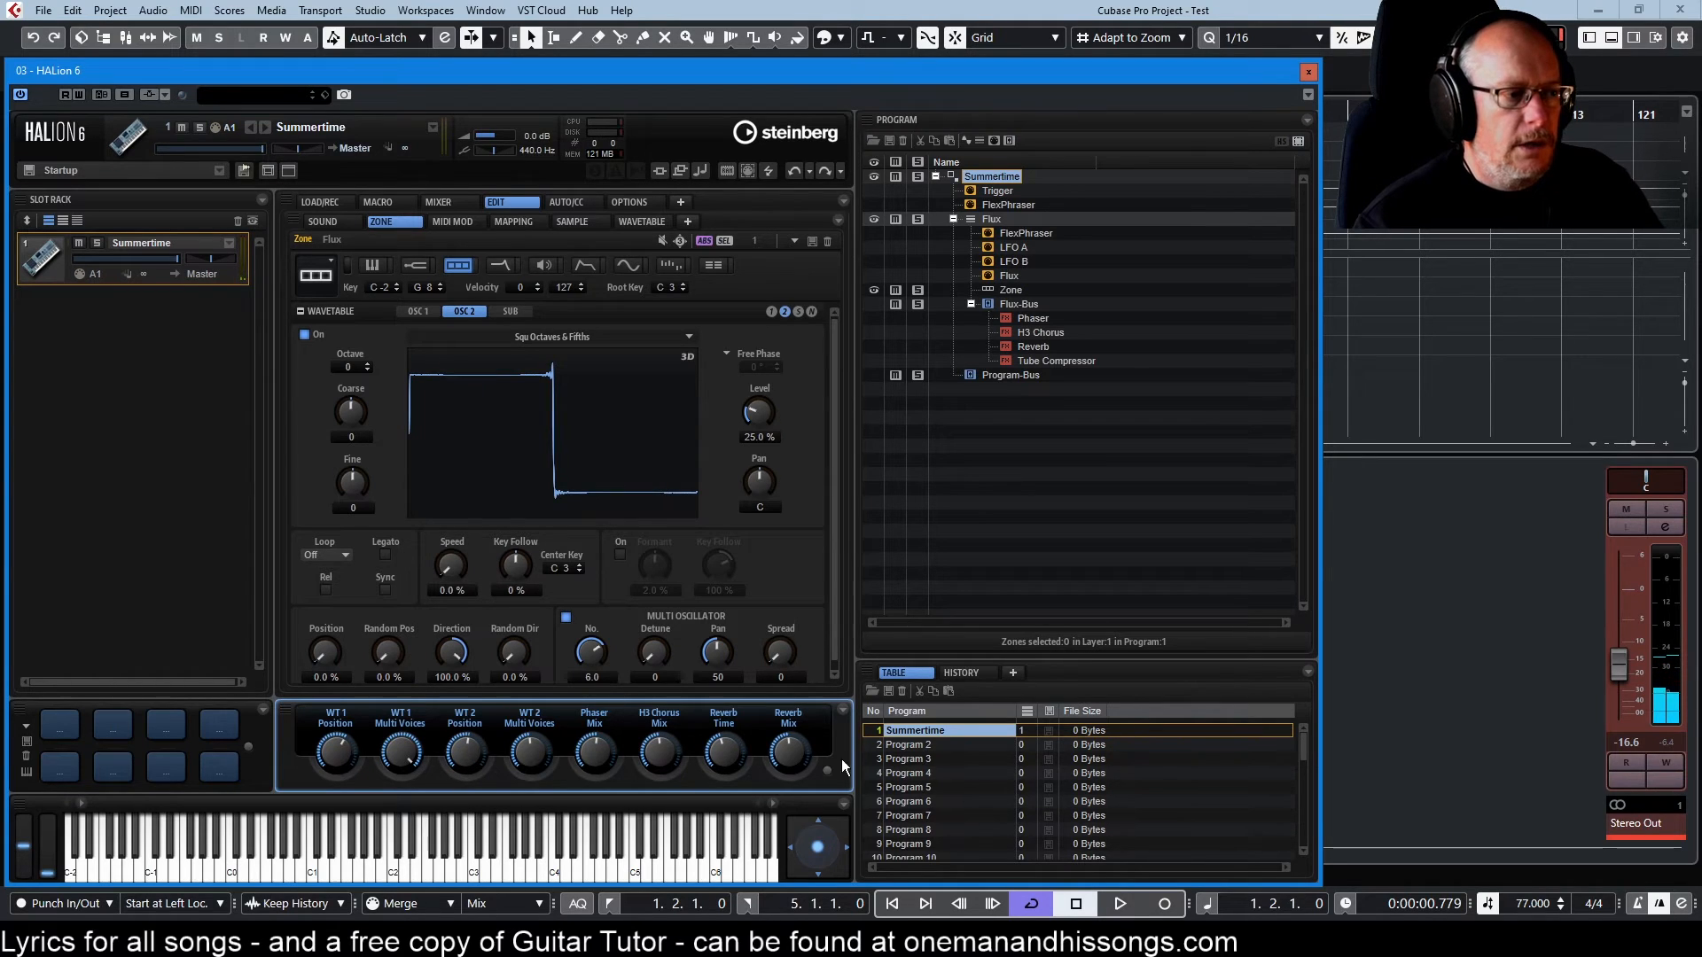
Examine the Flux macro page's oscillator 2 display and the script loaded in the Flux layer's Flux MIDI module
left_click(381, 203)
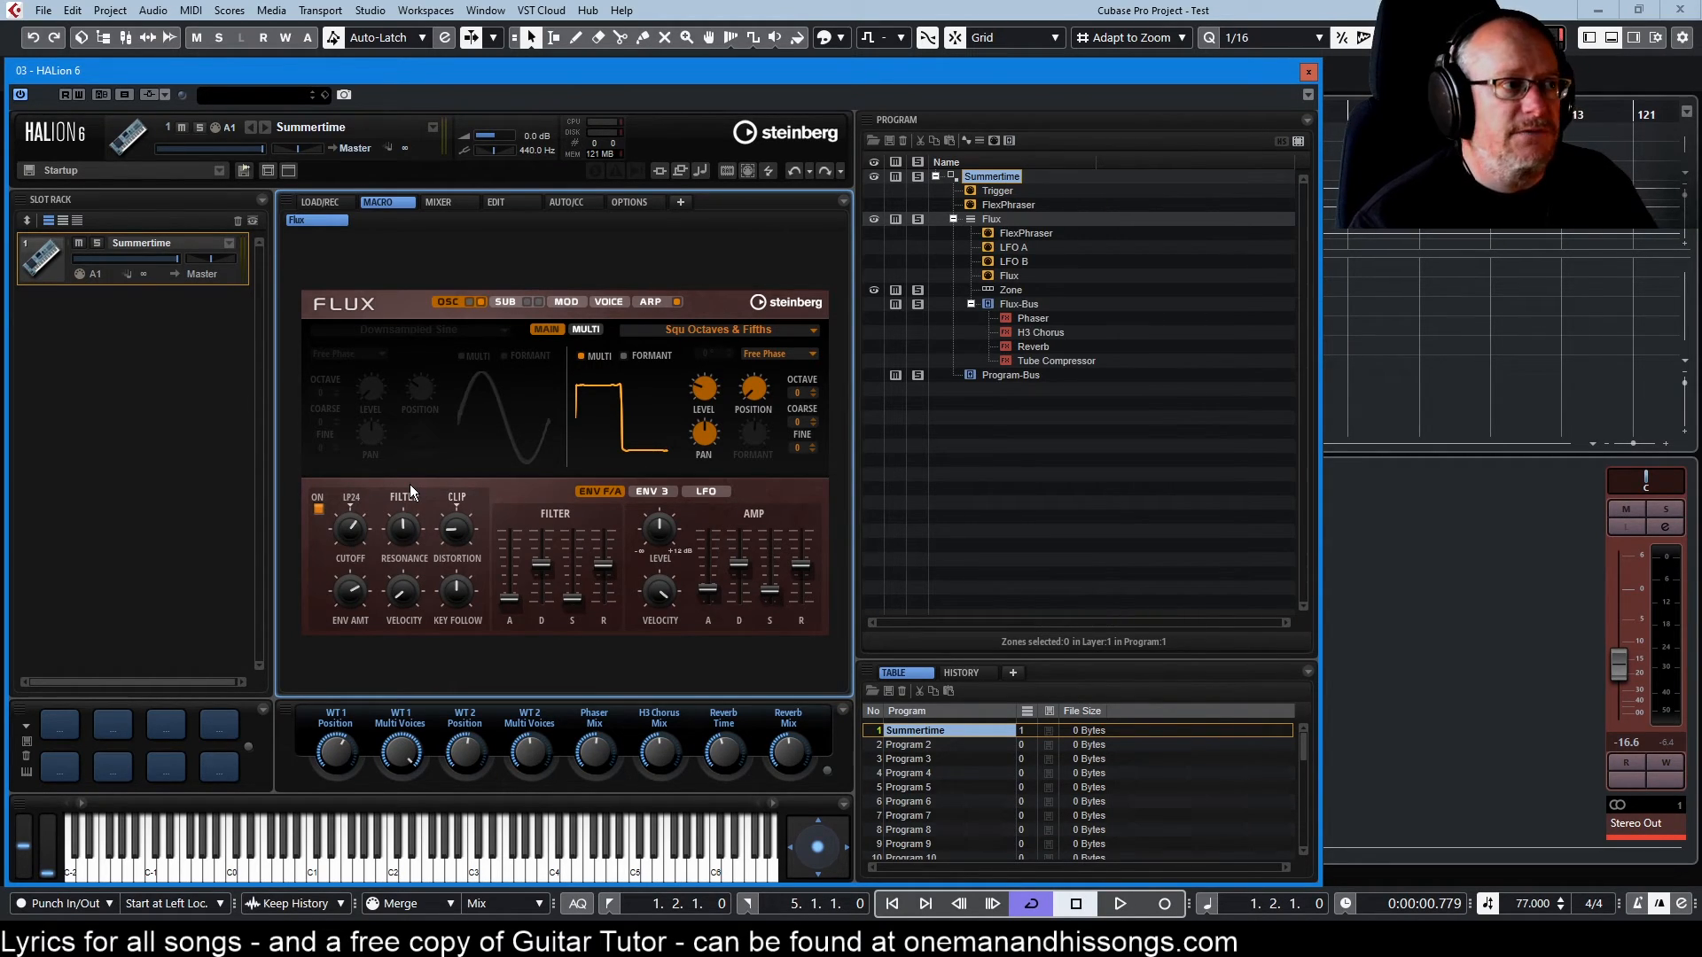
left_click(1012, 277)
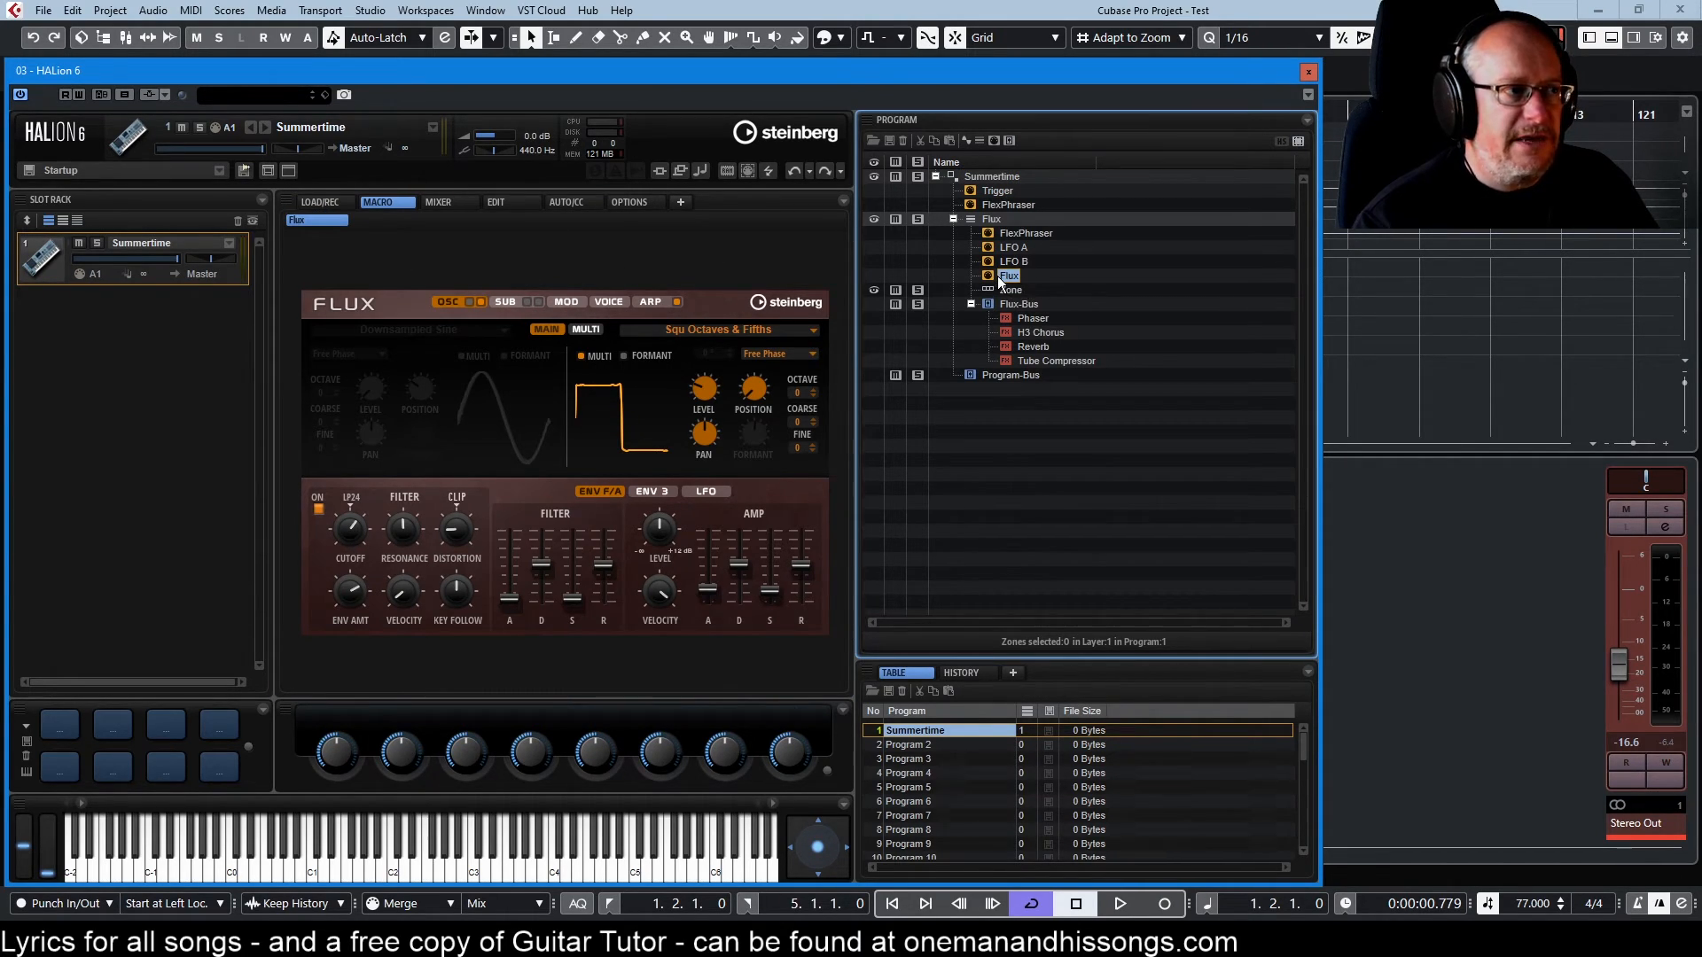
left_click(490, 204)
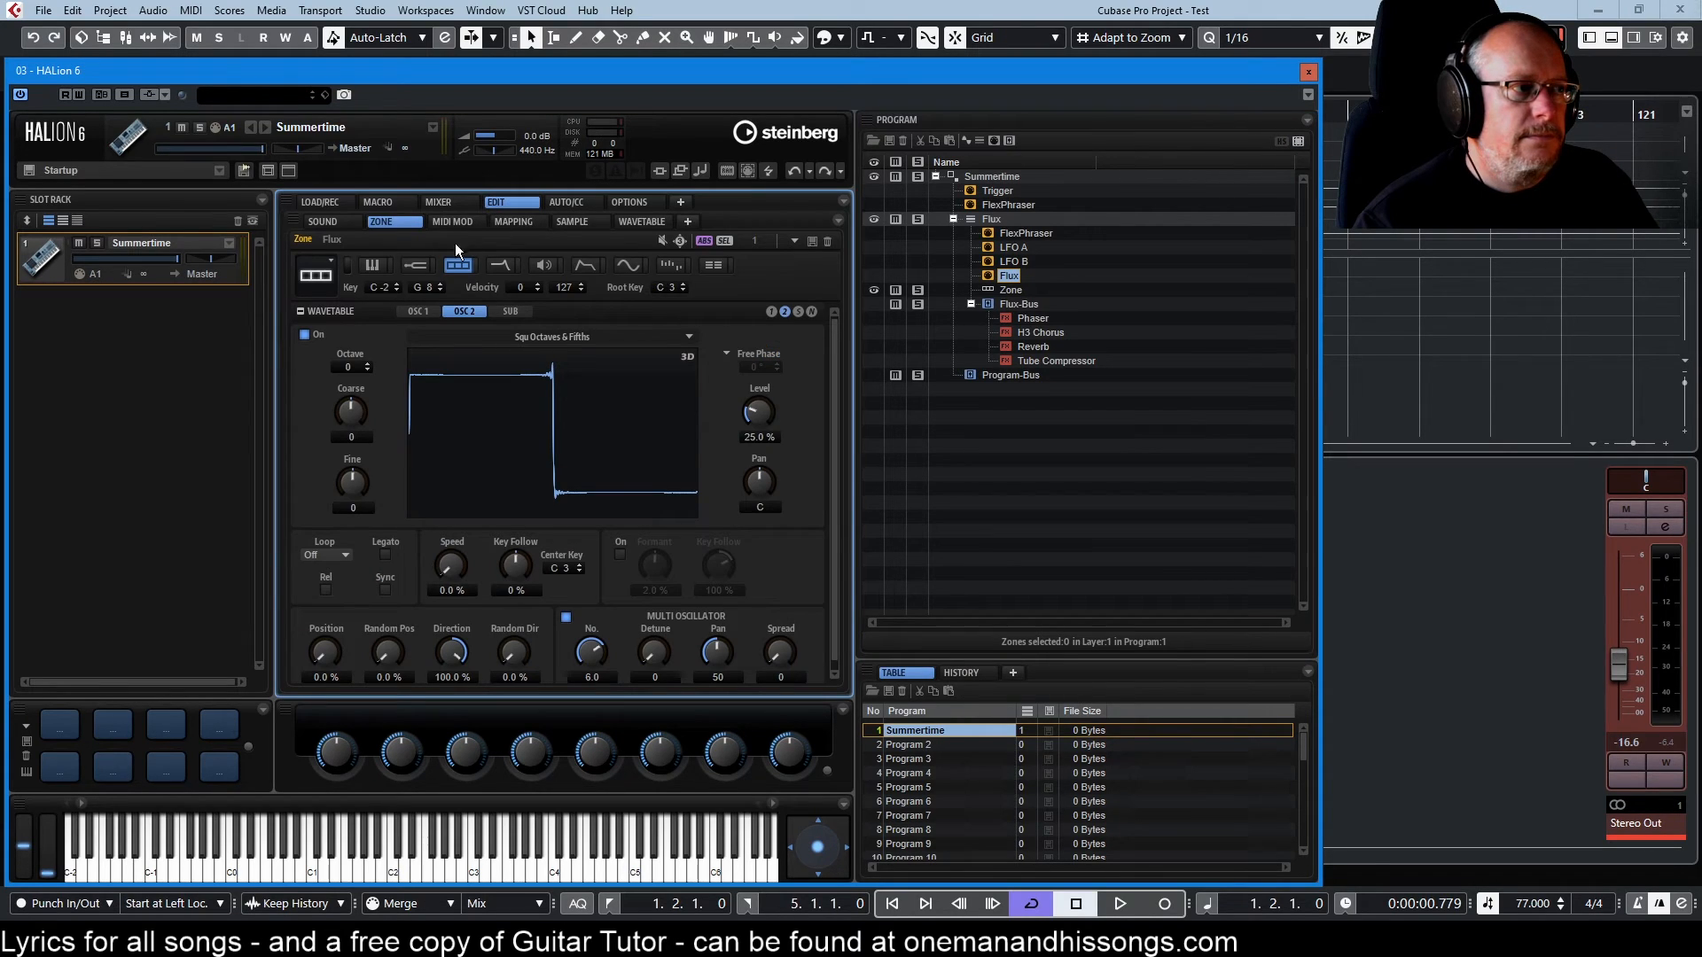
left_click(323, 222)
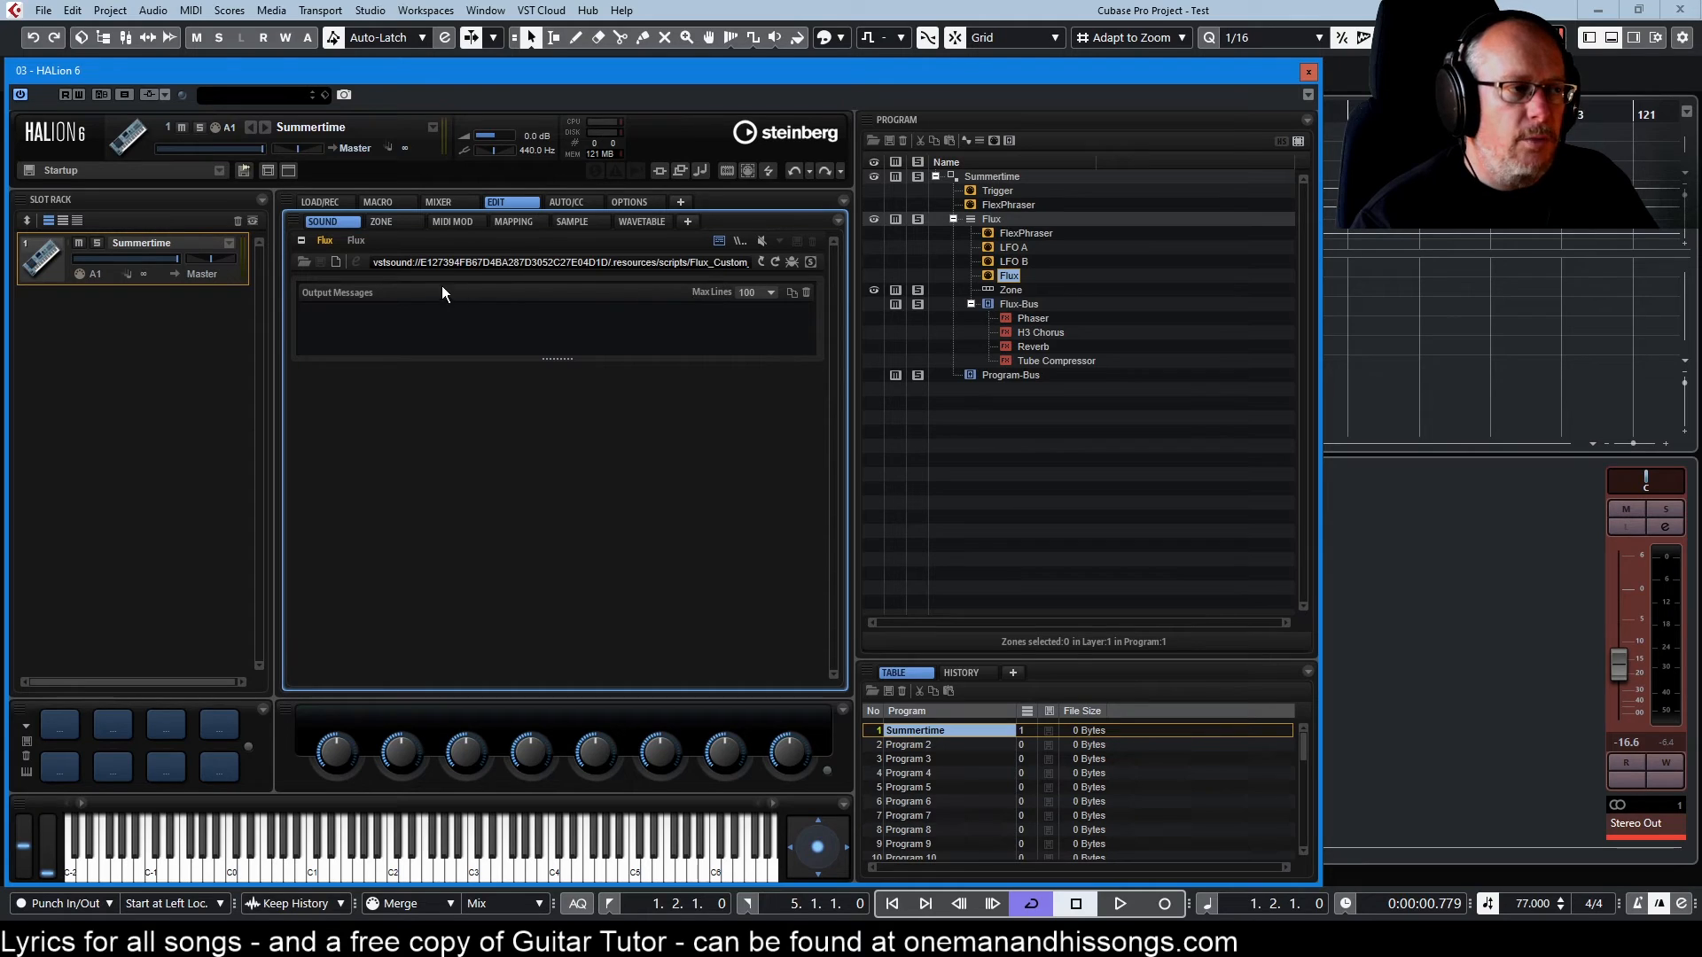
left_click(385, 205)
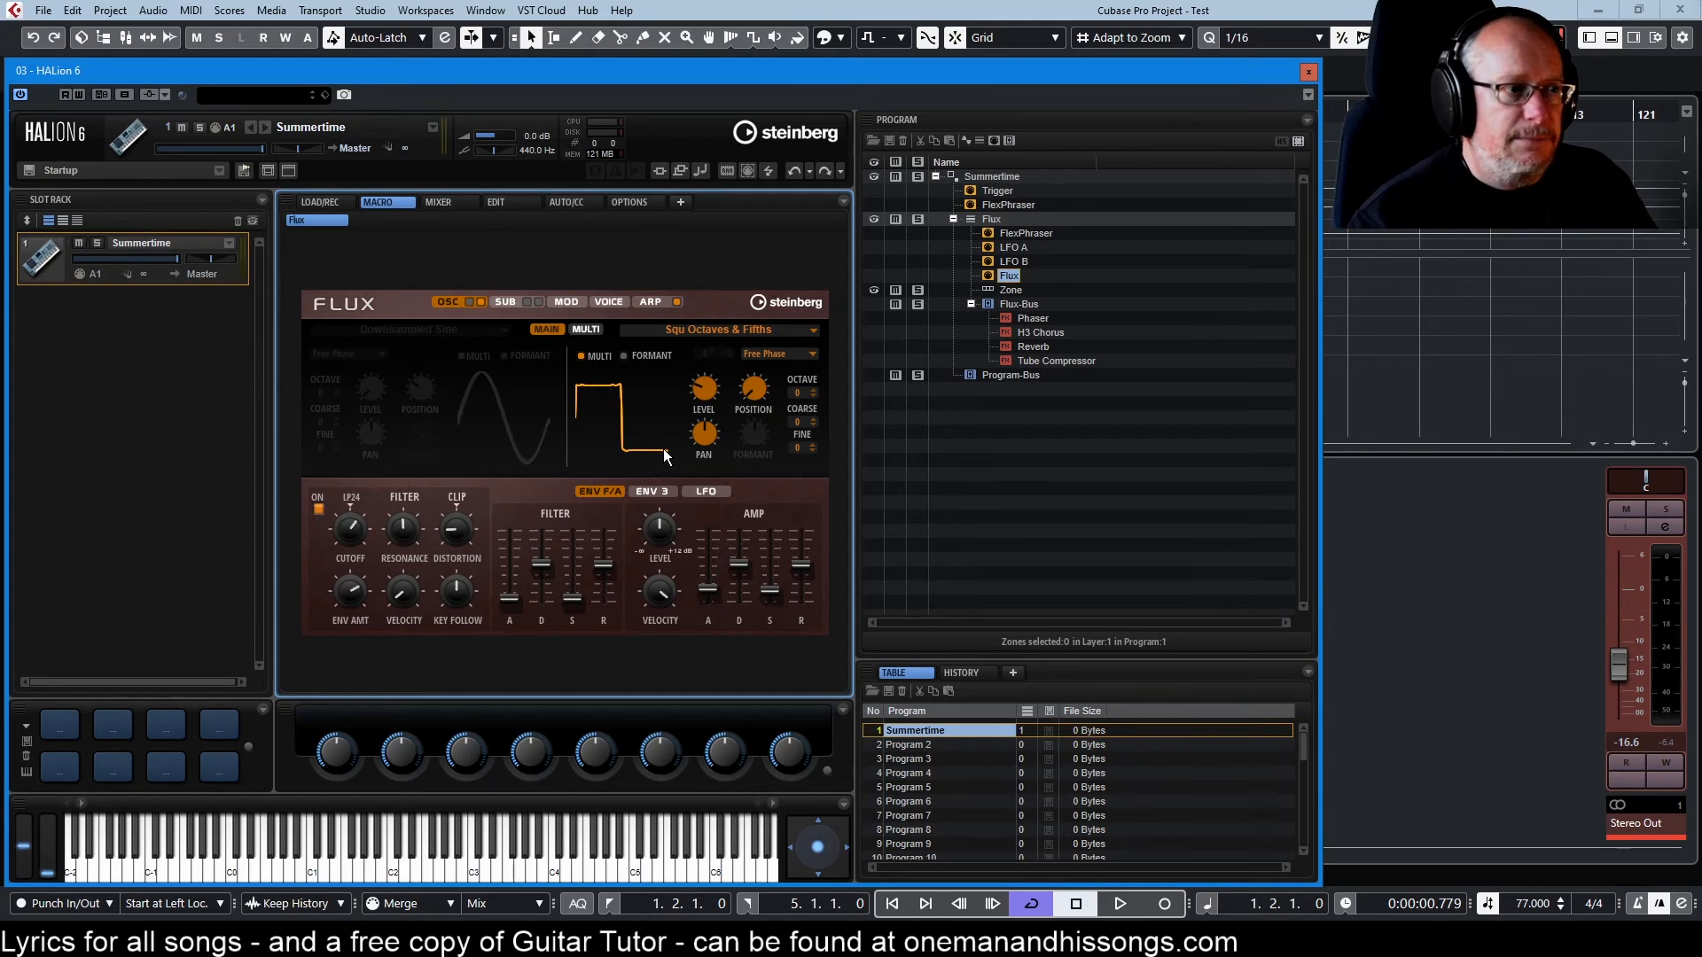
Raise the Summertime program's WT 2 Position quick control from its minimum while viewing the Zone's oscillator 2 waveform
left_click(990, 180)
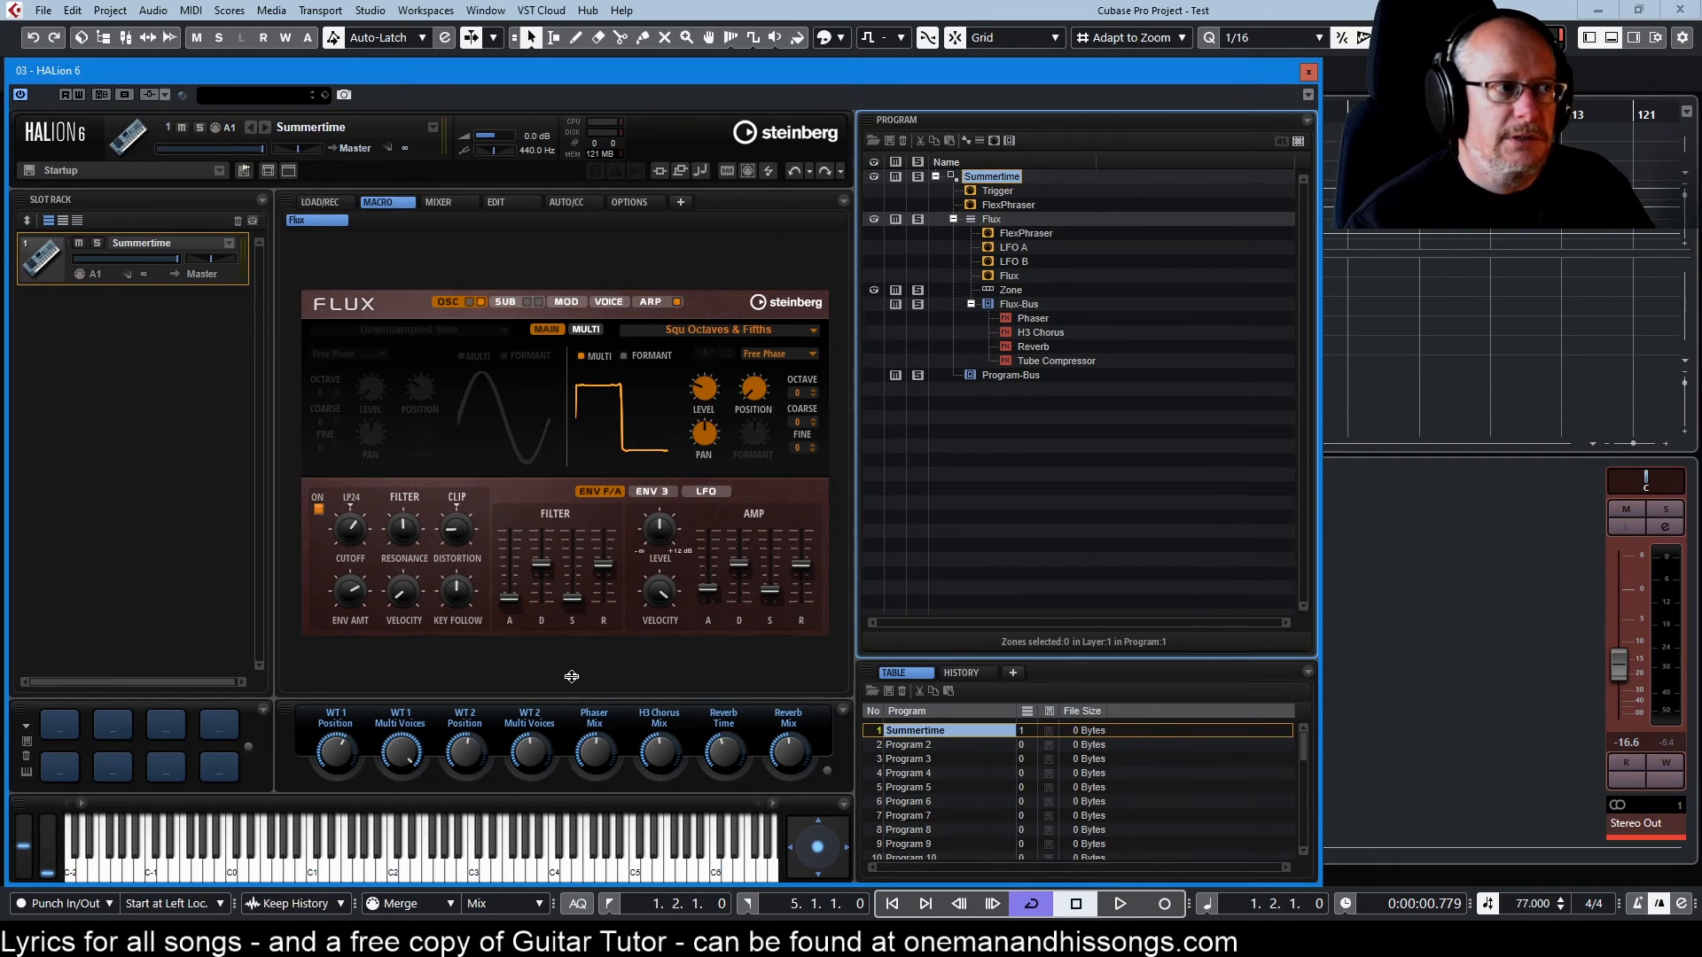
left_click(496, 203)
left_click(464, 311)
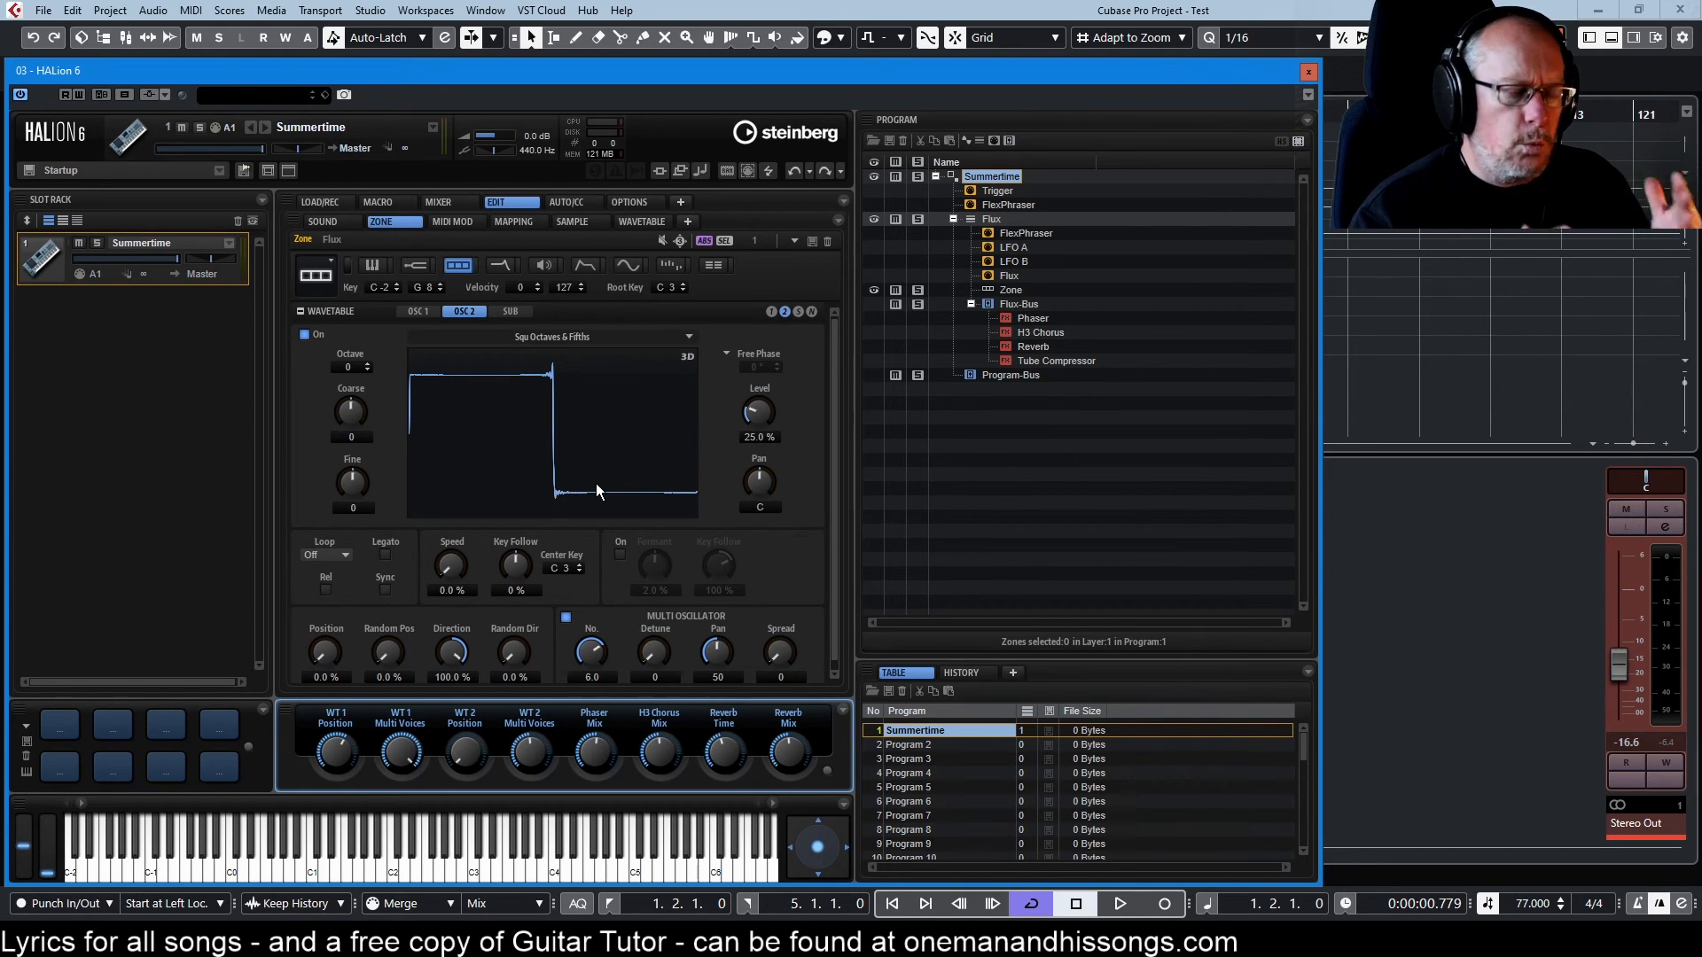
left_click_drag(476, 743, 459, 609)
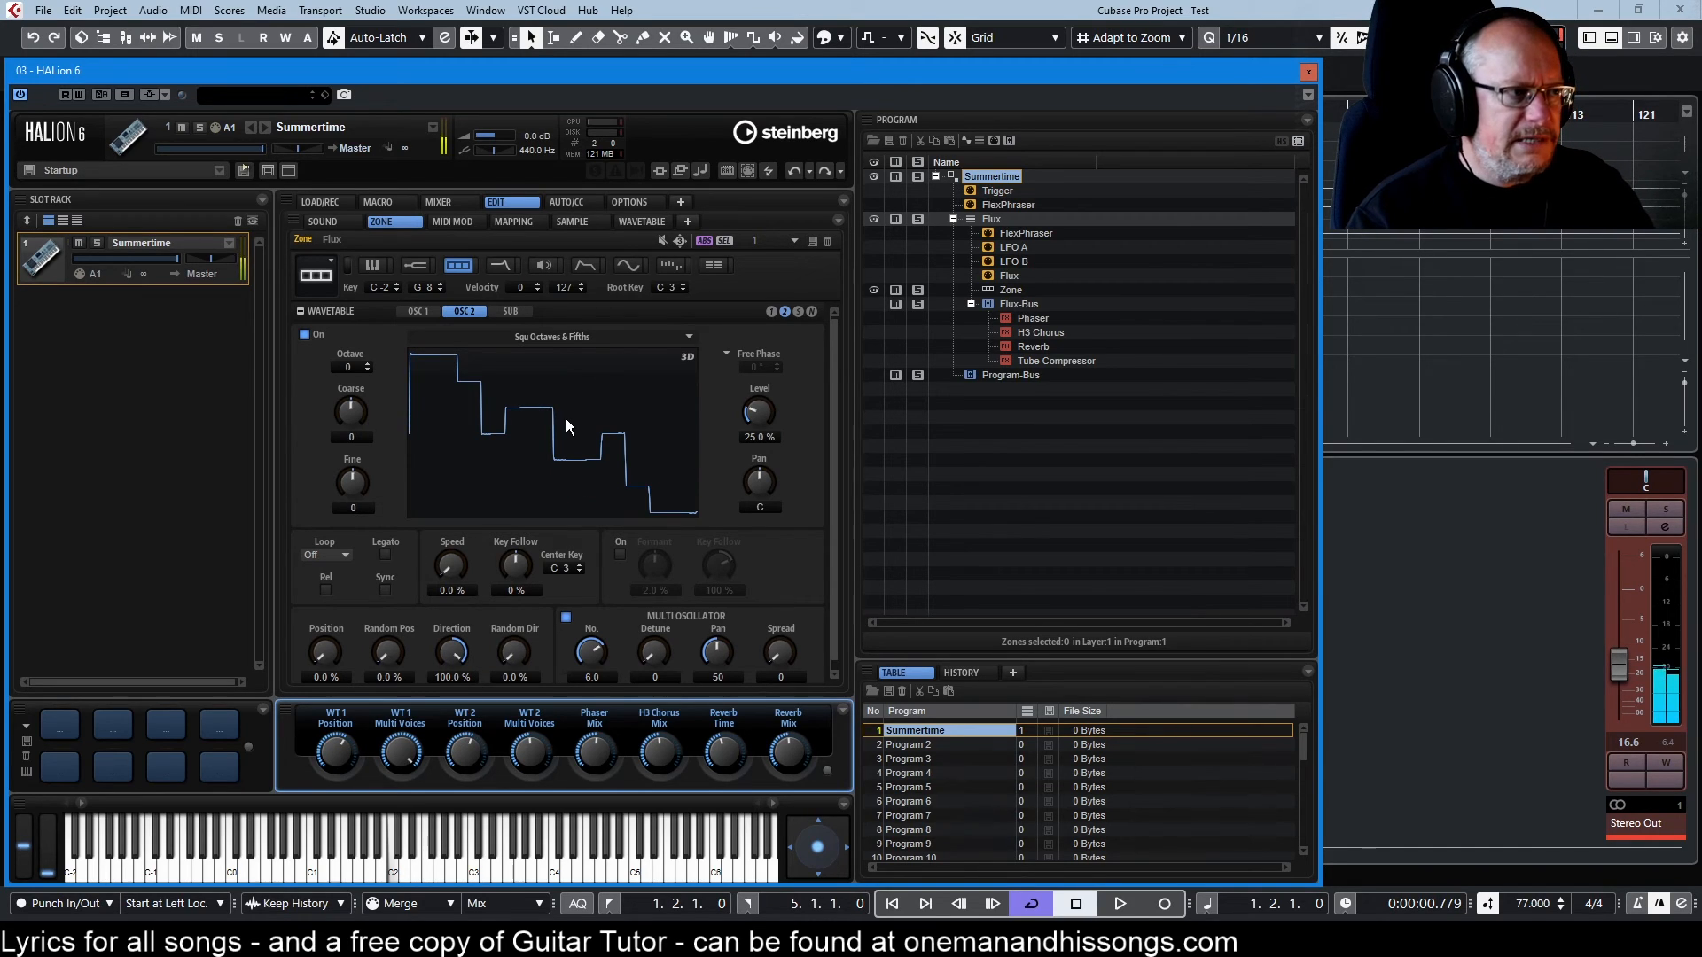